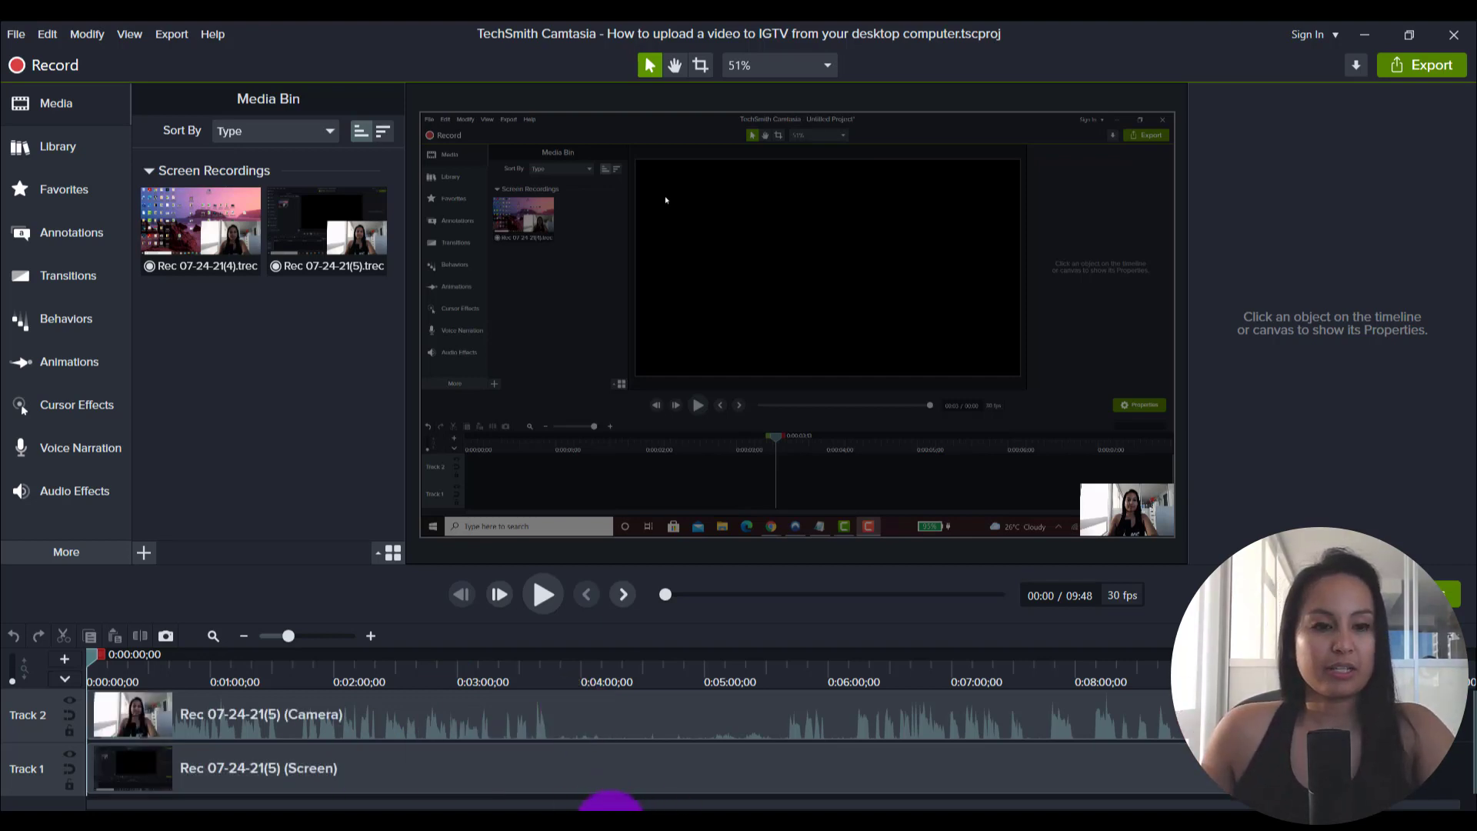
Zoom the timeline in on the opening seconds of both clips, with ruler labels three seconds apart
{"action": "left_click", "coordinate": [370, 635]}
{"action": "left_click", "coordinate": [372, 636]}
{"action": "left_click", "coordinate": [373, 636]}
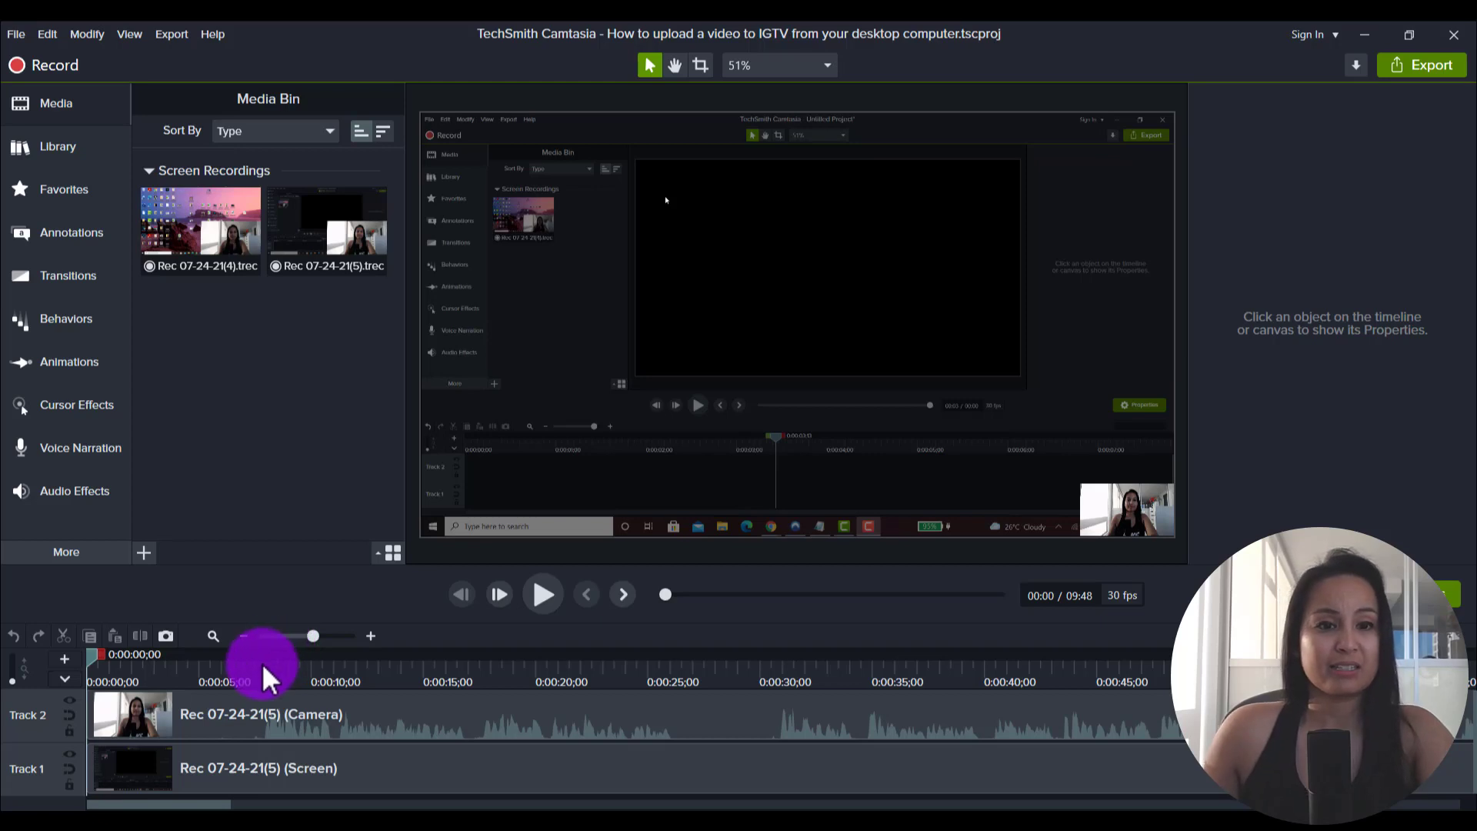
{"action": "left_click", "coordinate": [370, 635]}
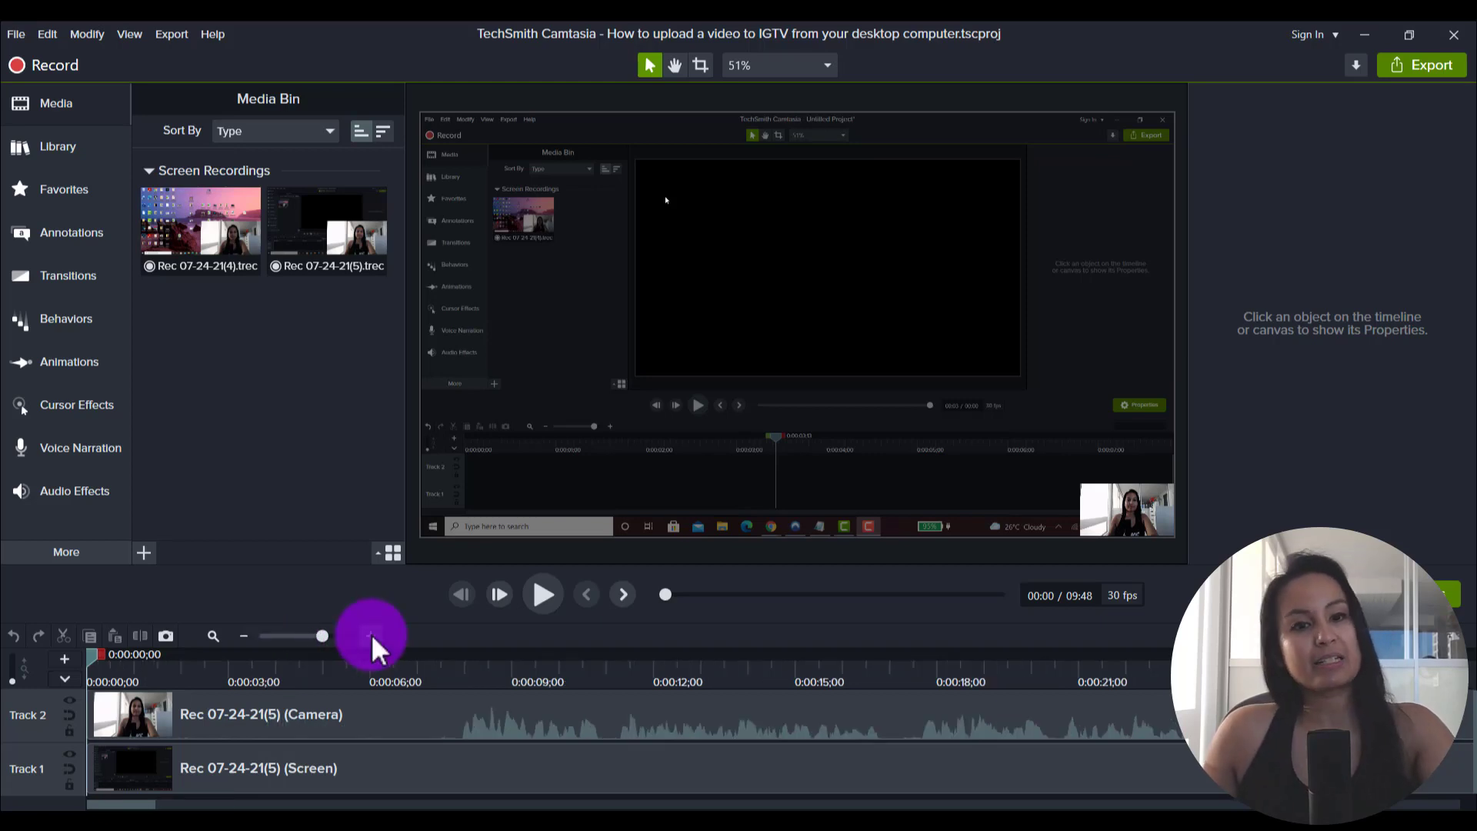
{"action": "left_click", "coordinate": [371, 636]}
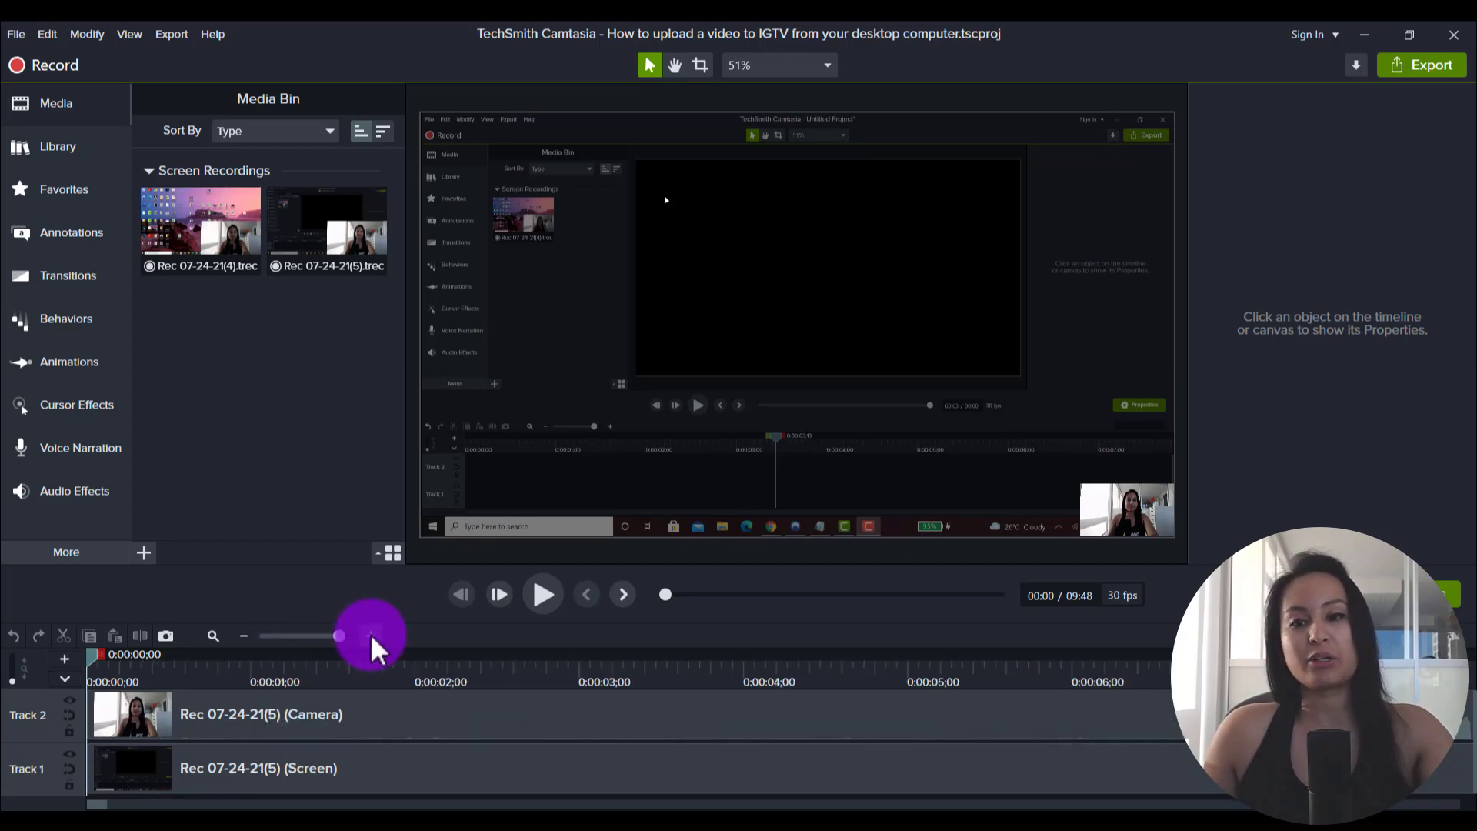
{"action": "left_click", "coordinate": [370, 636]}
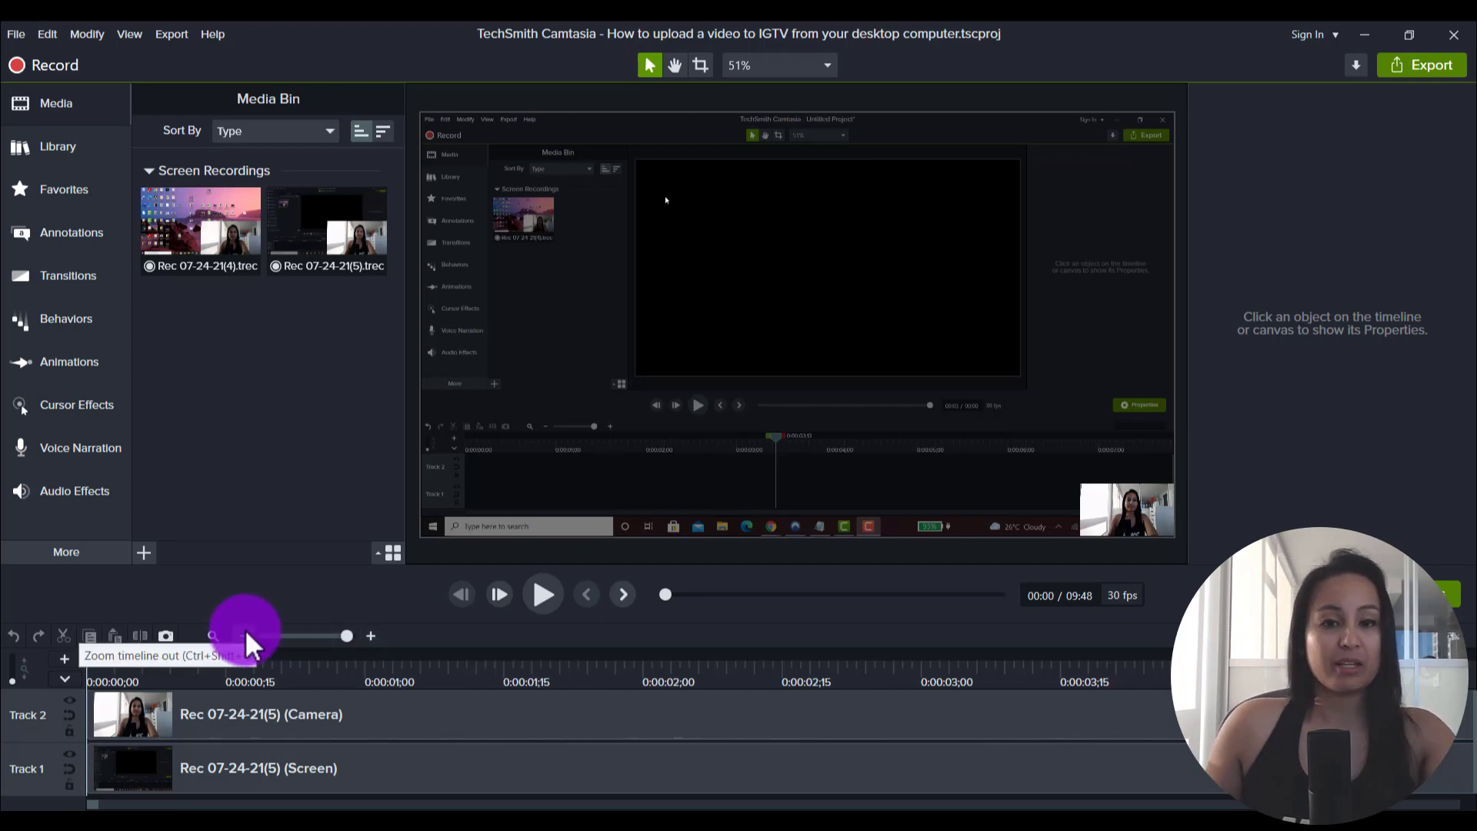
{"action": "left_click", "coordinate": [246, 635]}
{"action": "left_click", "coordinate": [245, 635]}
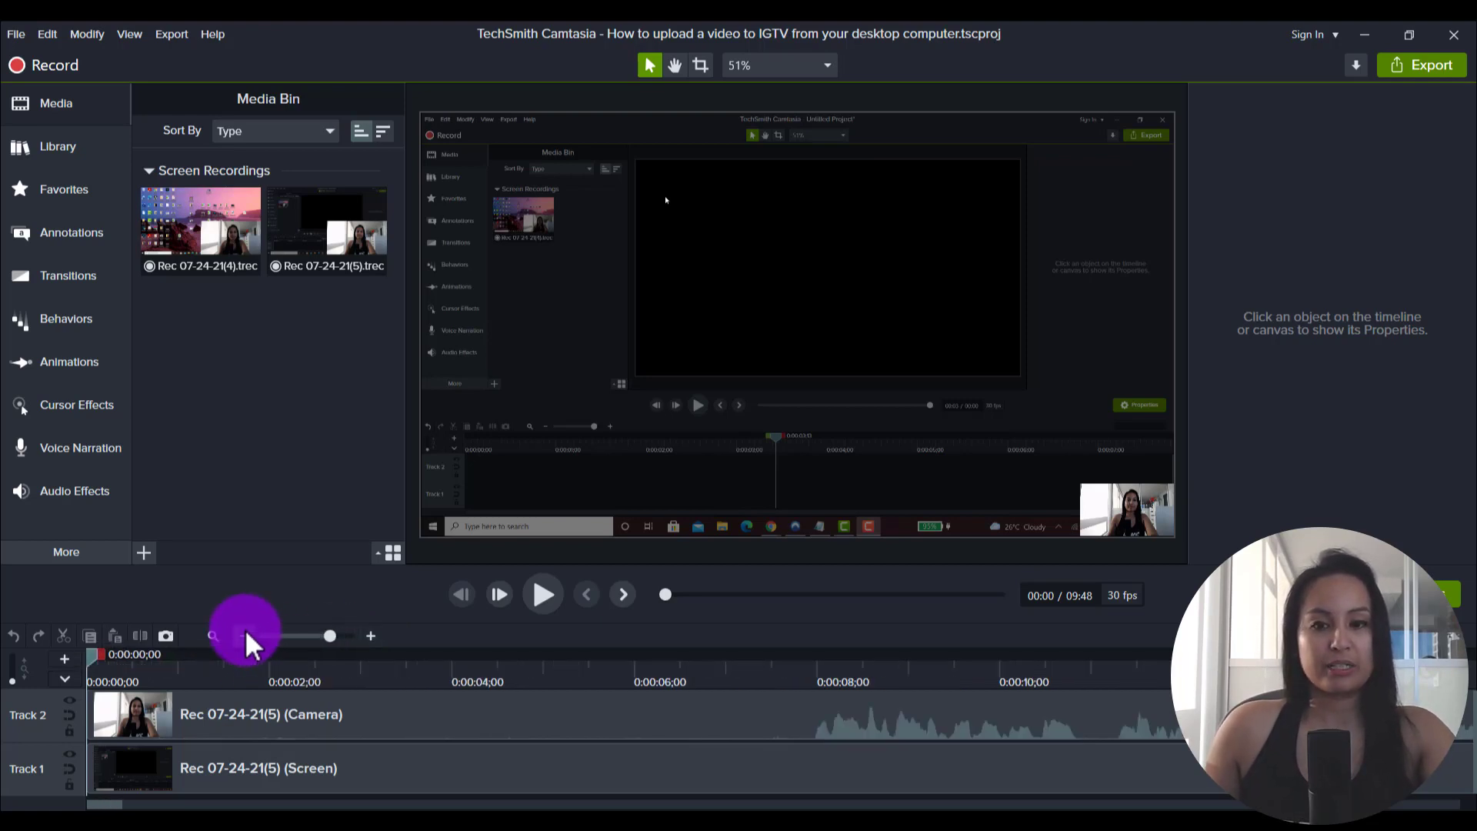
Enlarge the camera clip on the canvas to about 38% scale, keeping it anchored in the video's lower-right corner
{"action": "left_click", "coordinate": [1110, 497]}
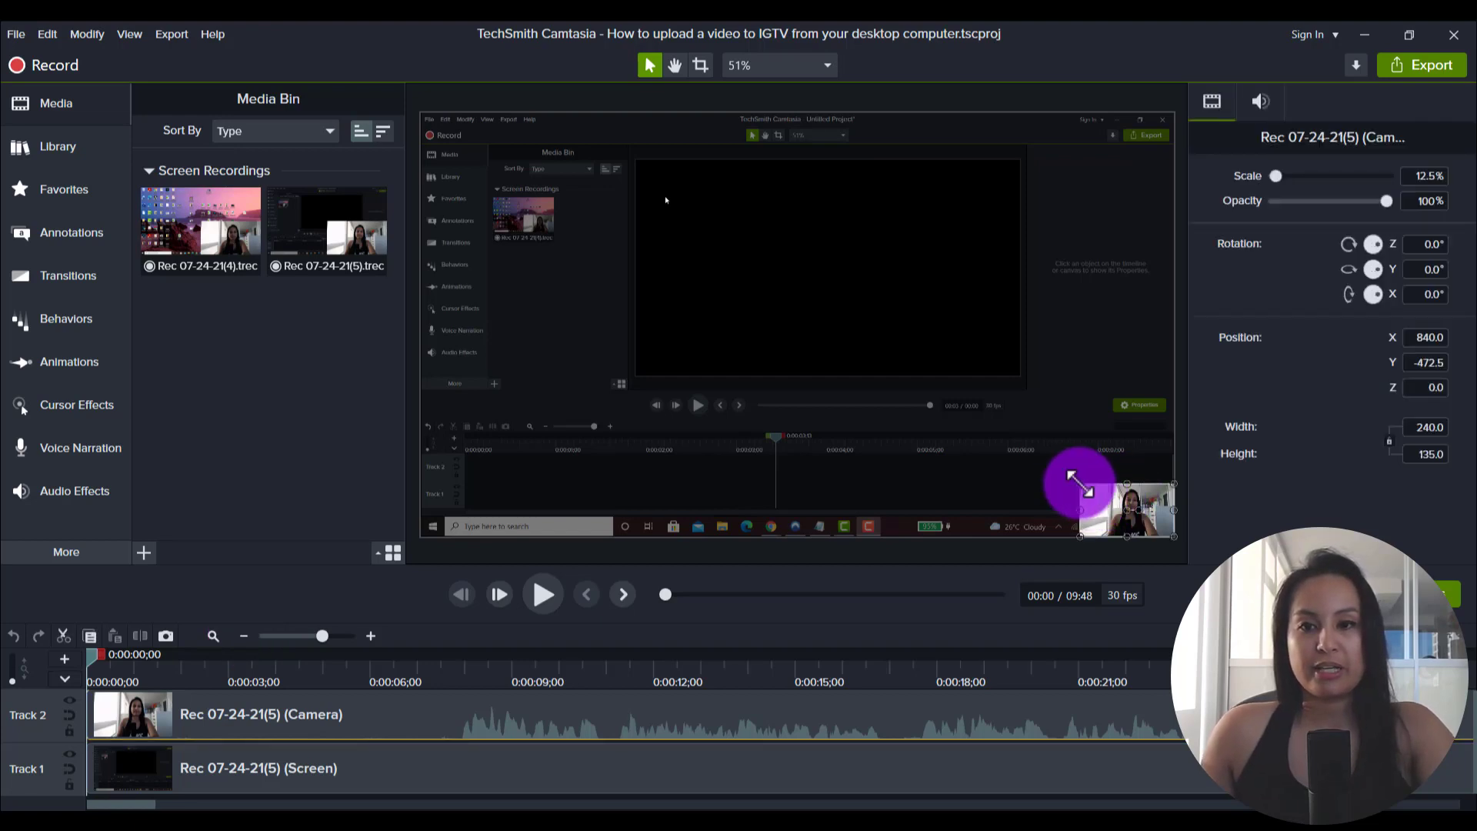
{"action": "left_click_drag", "start_coordinate": [1080, 484], "coordinate": [1085, 520]}
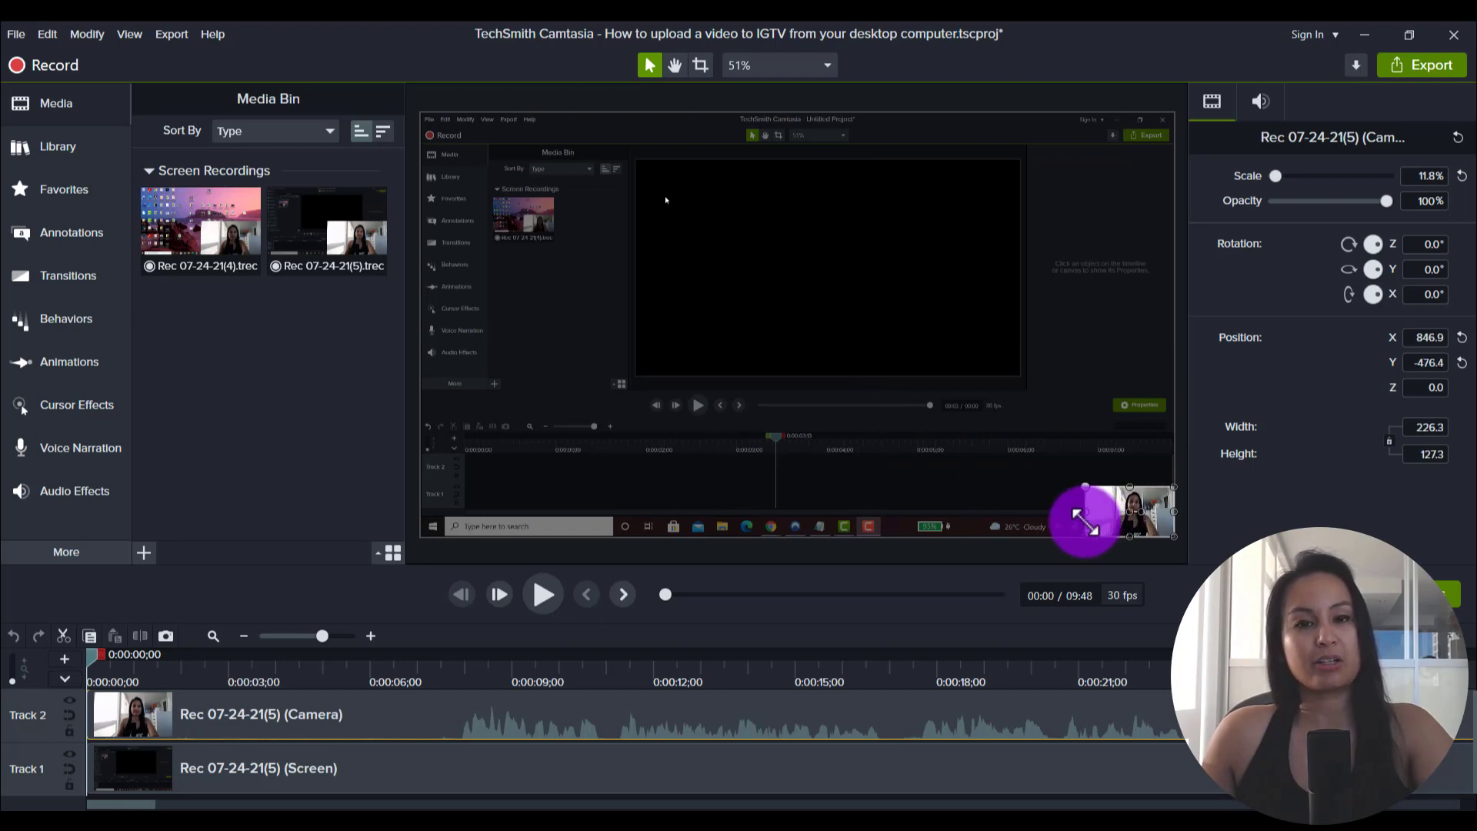
{"action": "left_click_drag", "start_coordinate": [1084, 520], "coordinate": [889, 388]}
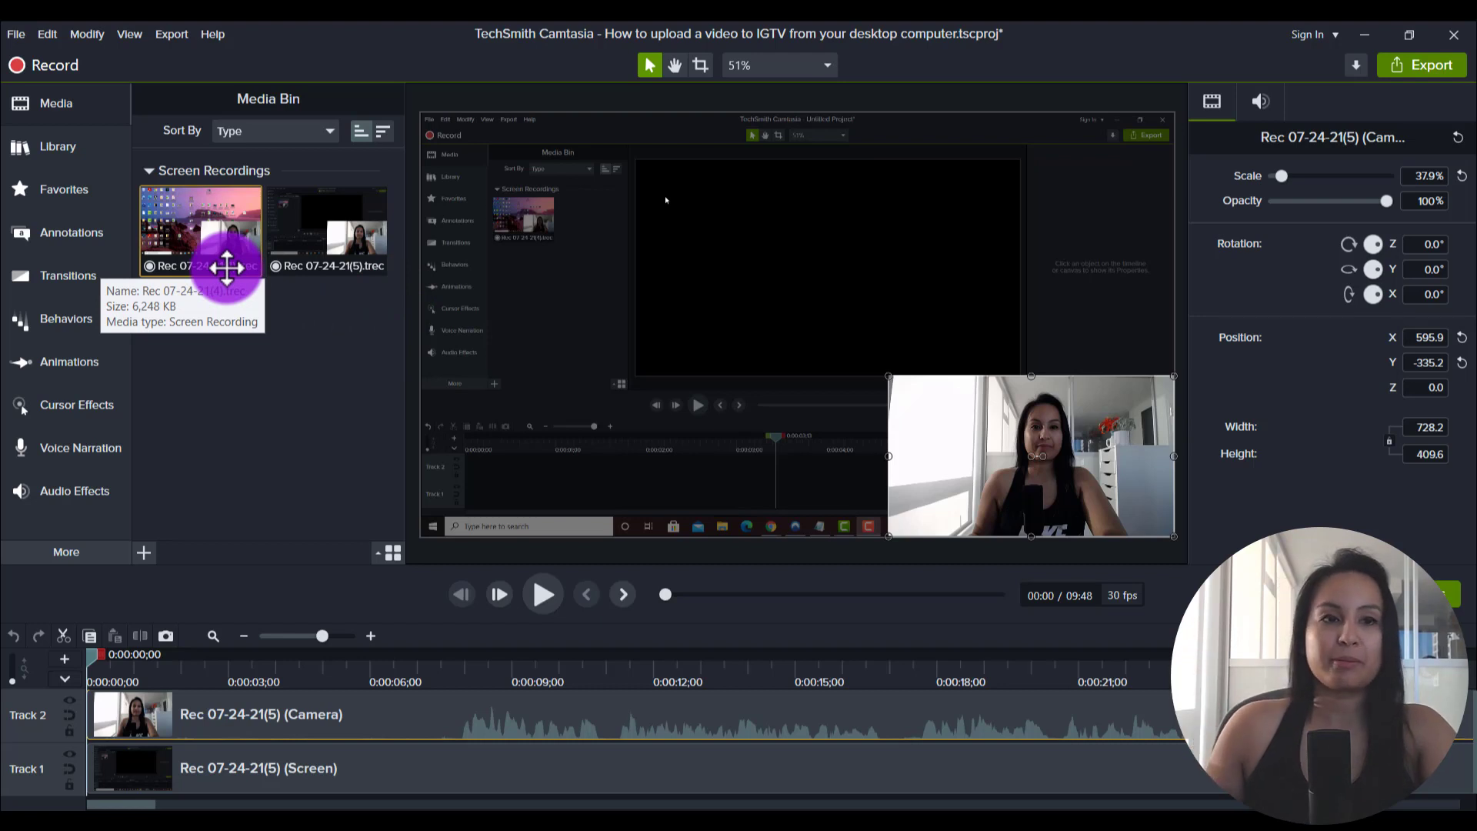
Add the Noise Removal effect from the favorites to the camera clip on Track 2
{"action": "left_click", "coordinate": [45, 187]}
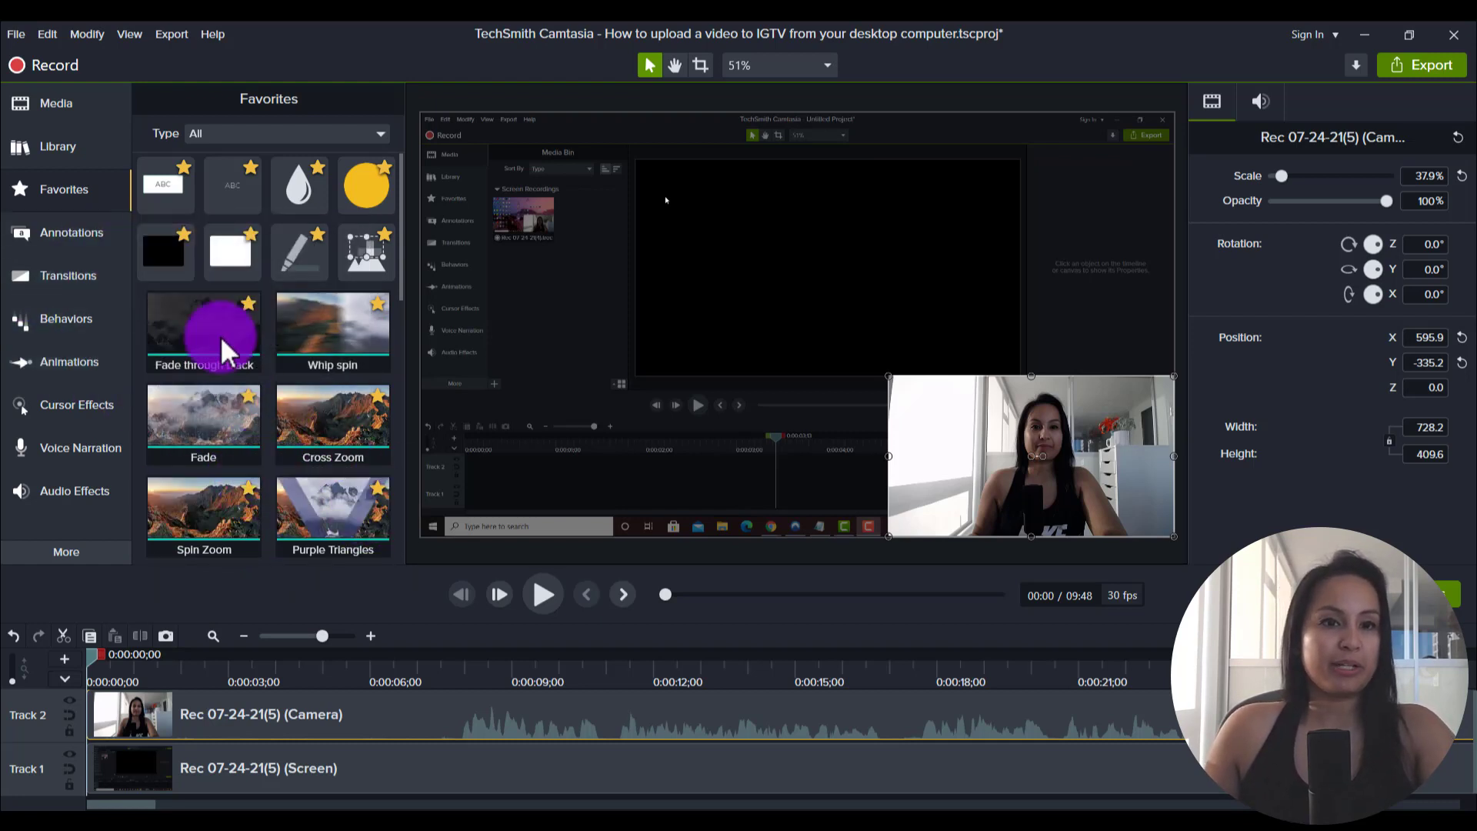
{"action": "scroll", "coordinate": [315, 443], "scroll_direction": "down", "scroll_amount": 1}
{"action": "scroll", "coordinate": [316, 431], "scroll_direction": "down", "scroll_amount": 10}
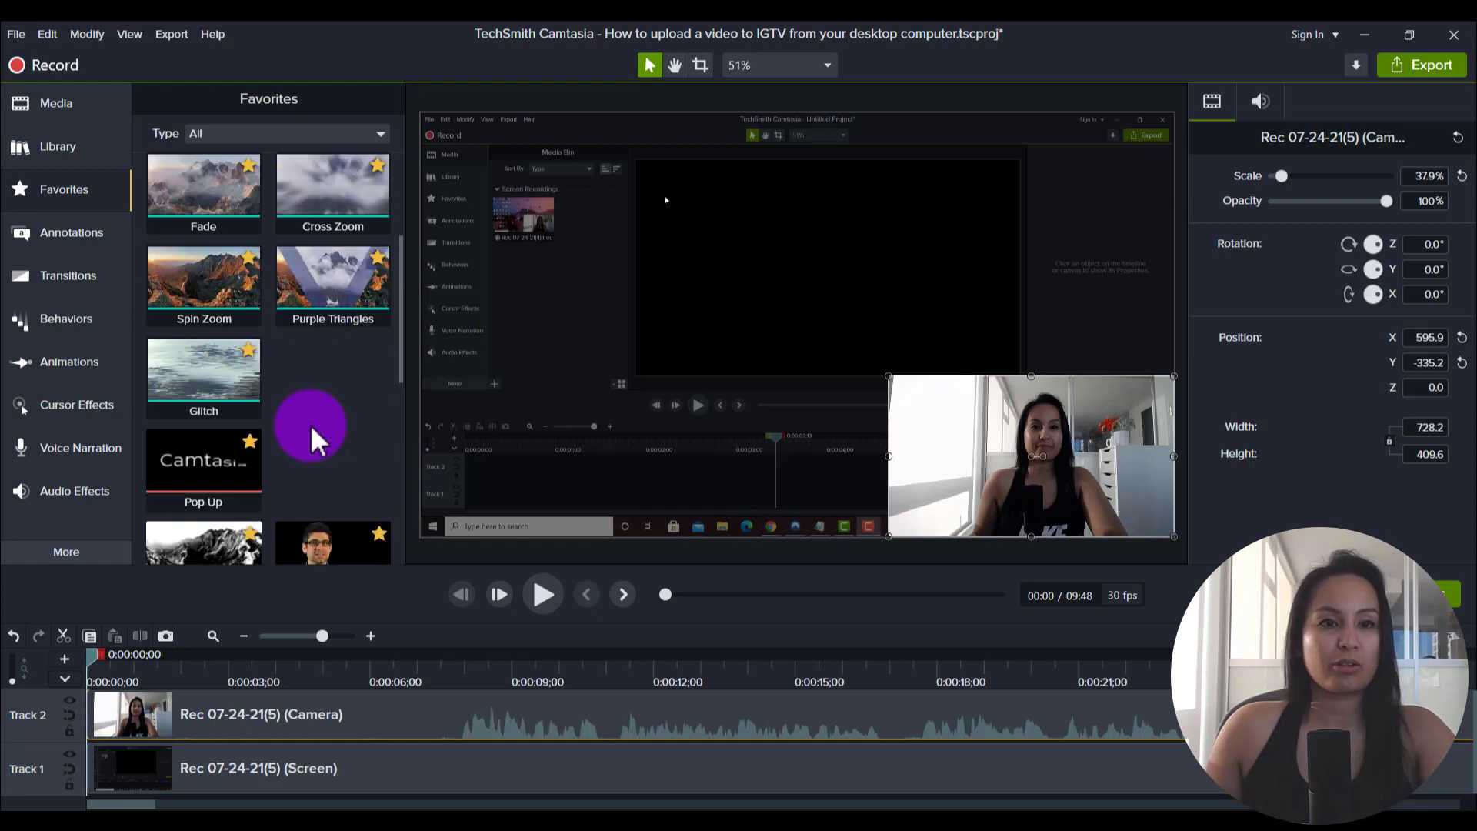
{"action": "scroll", "coordinate": [358, 522], "scroll_direction": "up", "scroll_amount": 1}
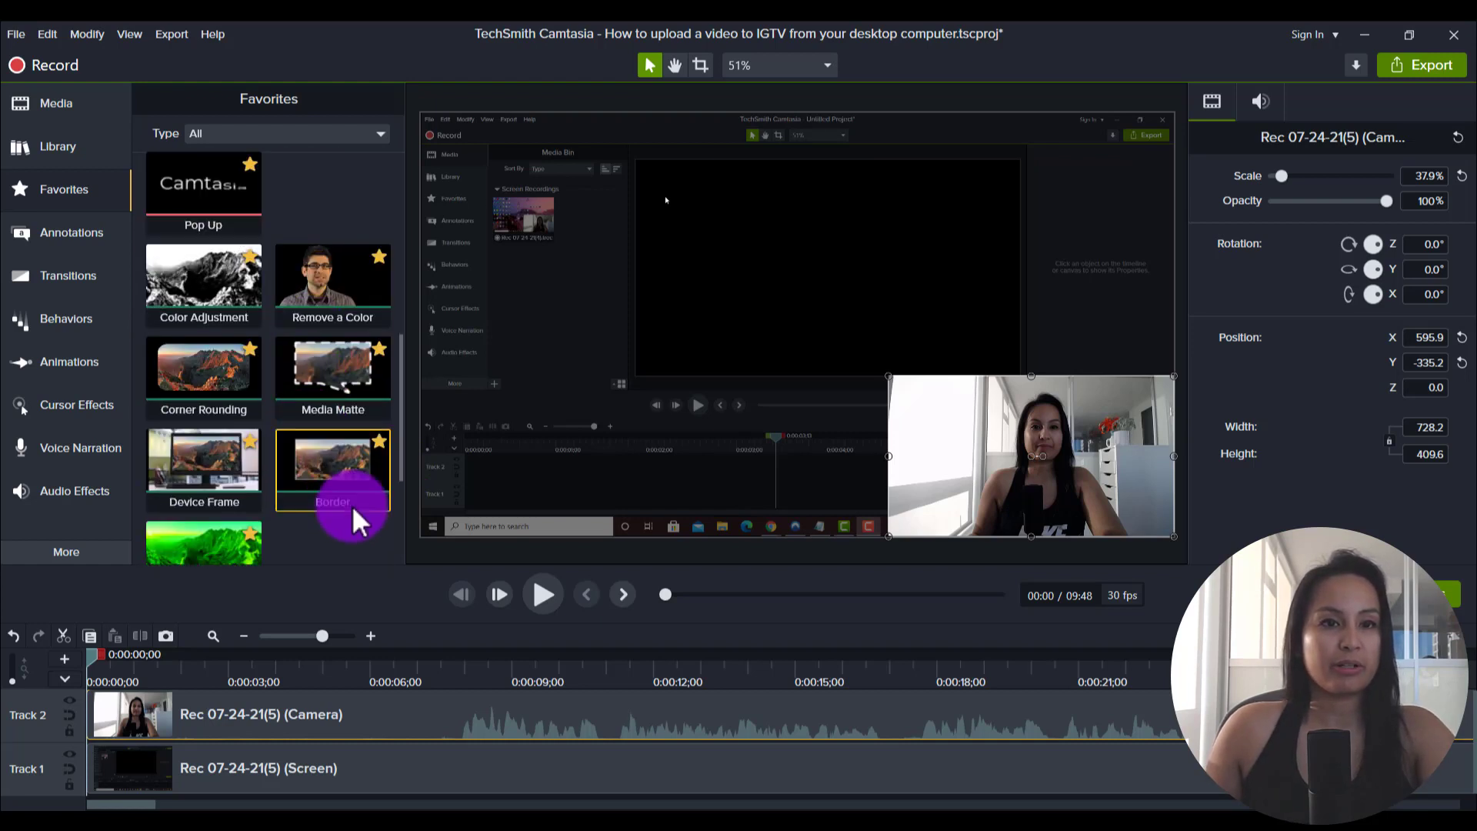
{"action": "scroll", "coordinate": [354, 500], "scroll_direction": "down", "scroll_amount": 5}
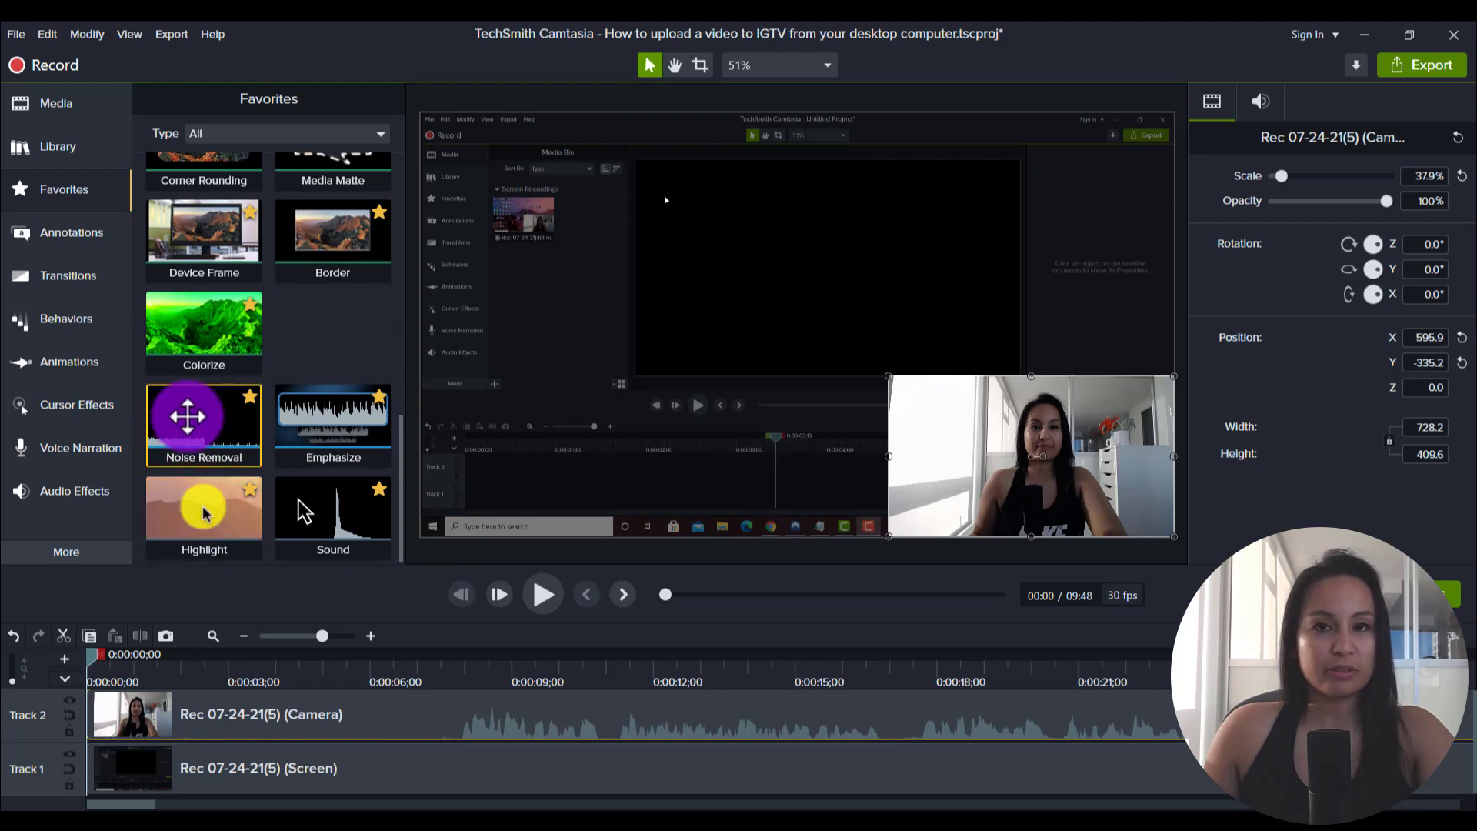
{"action": "left_click_drag", "start_coordinate": [192, 415], "coordinate": [456, 730]}
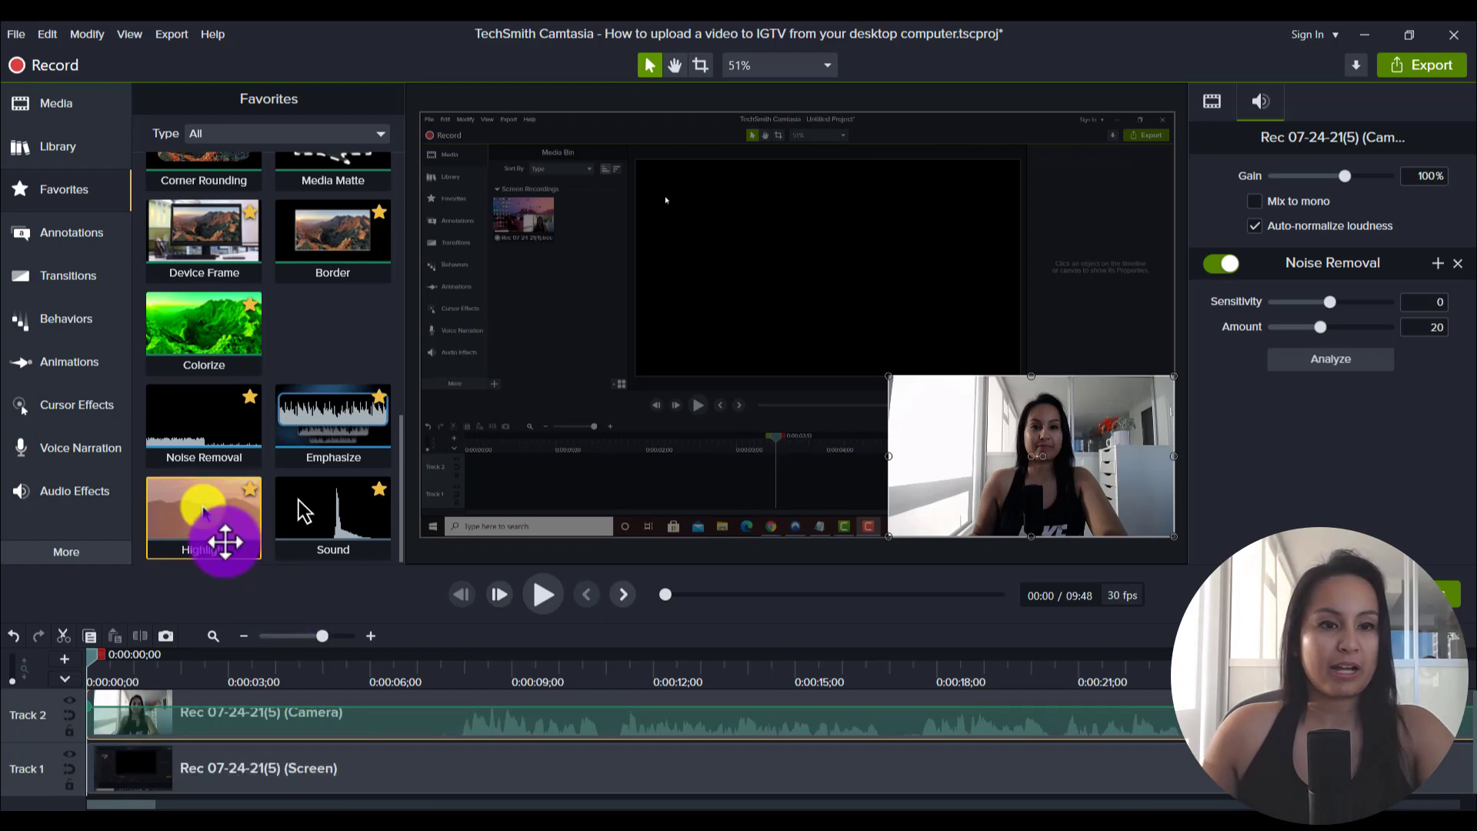
Add the Highlight and Sound cursor effects to the screen recording on Track 1
{"action": "left_click_drag", "start_coordinate": [200, 533], "coordinate": [440, 778]}
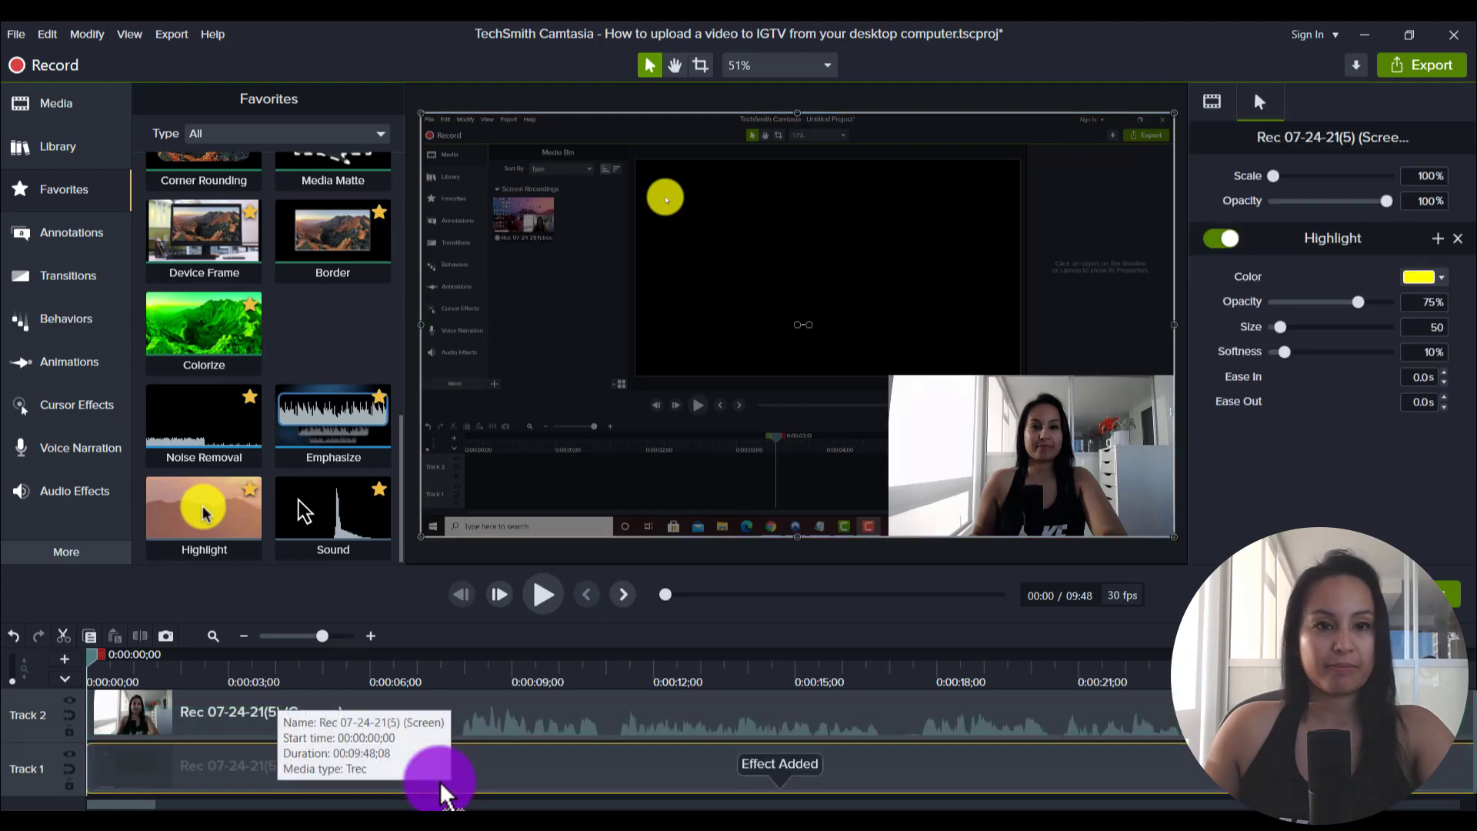
{"action": "left_click_drag", "start_coordinate": [323, 504], "coordinate": [472, 768]}
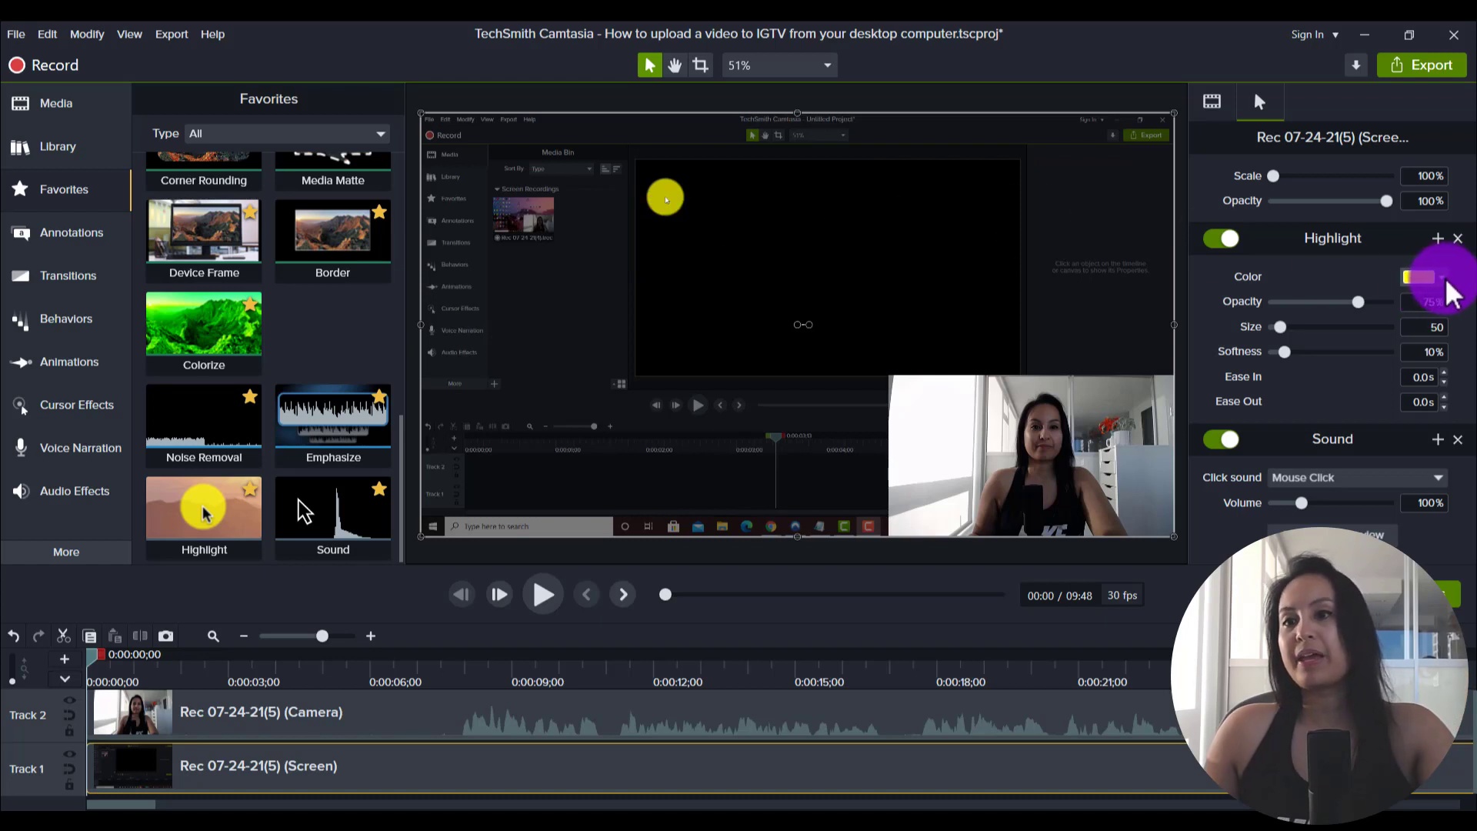
Make the cursor highlight purple with 59% opacity and 30% softness, and scale the cursor to 320%
{"action": "left_click", "coordinate": [1423, 277]}
{"action": "left_click", "coordinate": [1352, 327]}
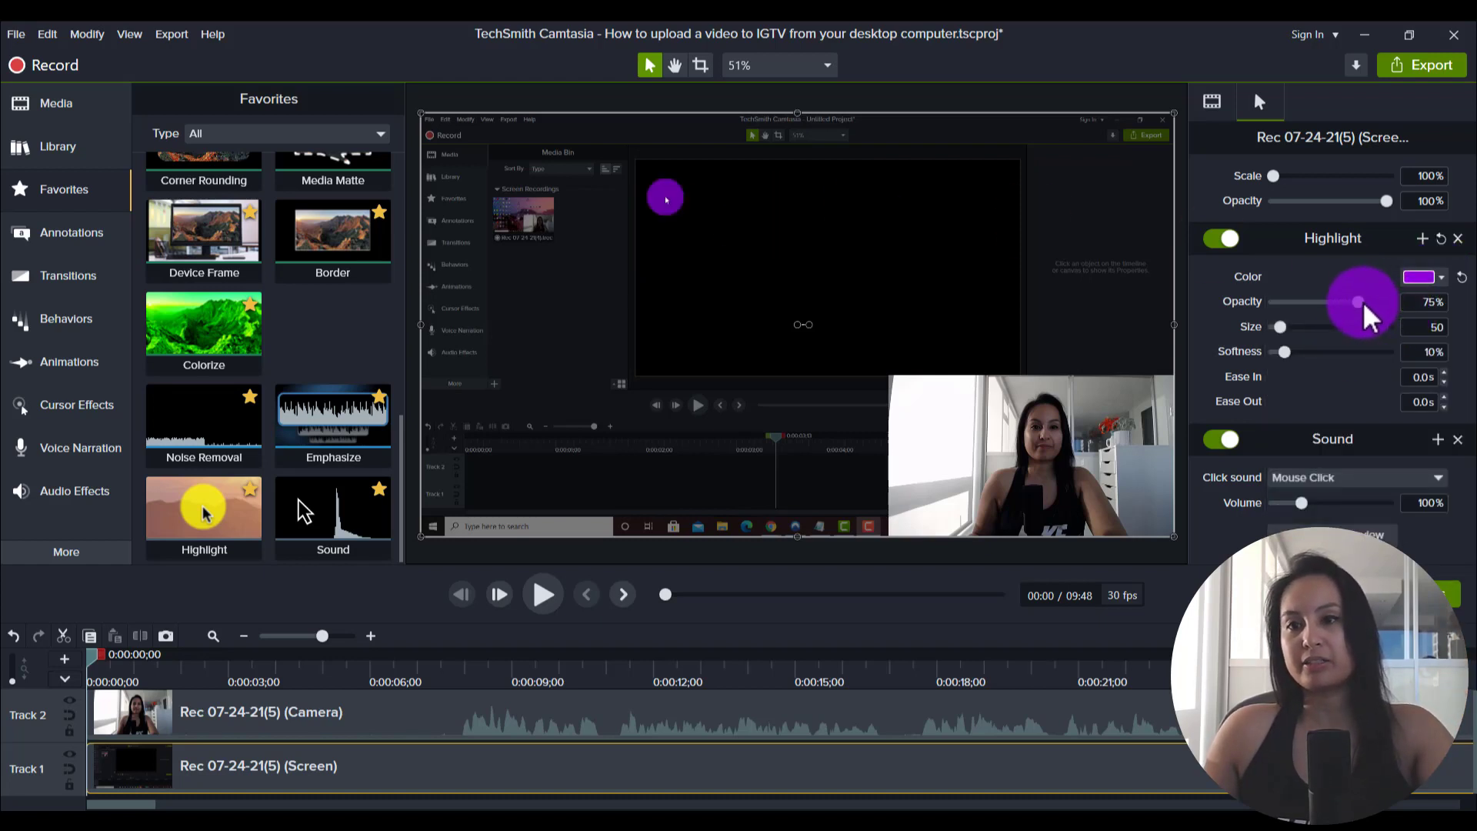
{"action": "left_click_drag", "start_coordinate": [1357, 302], "coordinate": [1341, 301]}
{"action": "left_click_drag", "start_coordinate": [1283, 352], "coordinate": [1307, 352]}
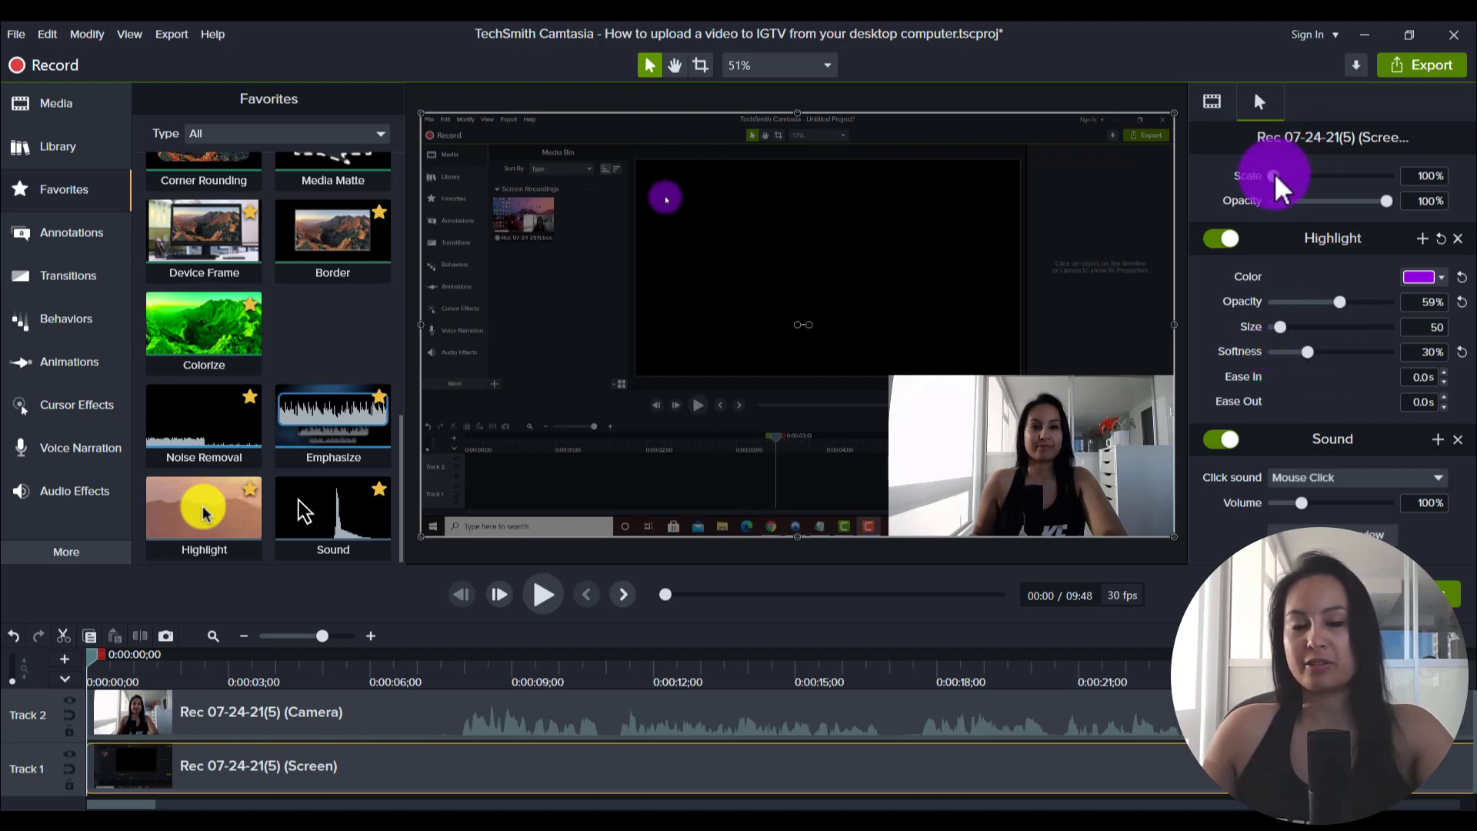
{"action": "left_click_drag", "start_coordinate": [1273, 176], "coordinate": [1341, 185]}
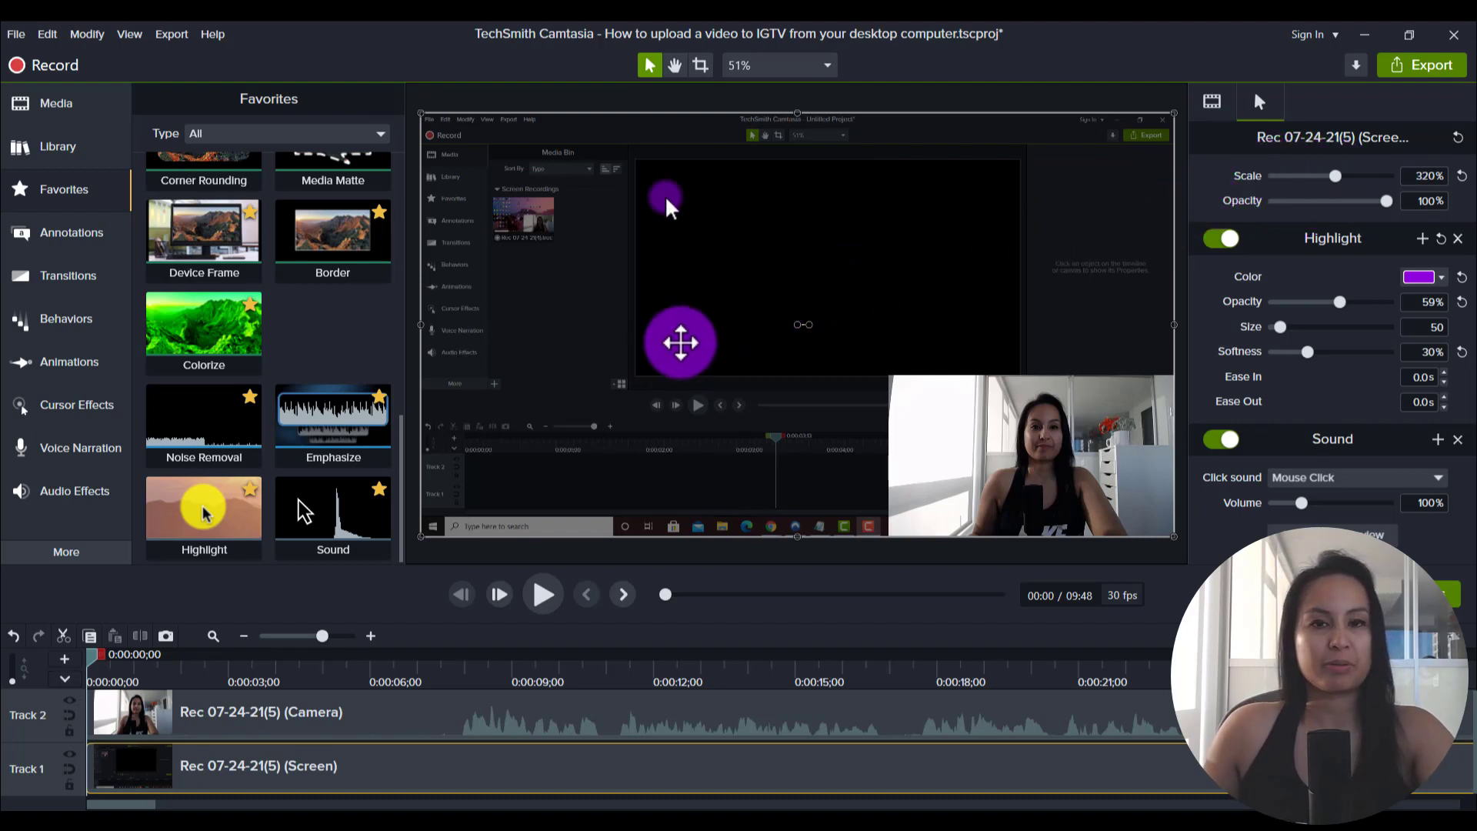
Add the Color Adjustment effect to the camera clip on Track 2
{"action": "left_click", "coordinate": [635, 731]}
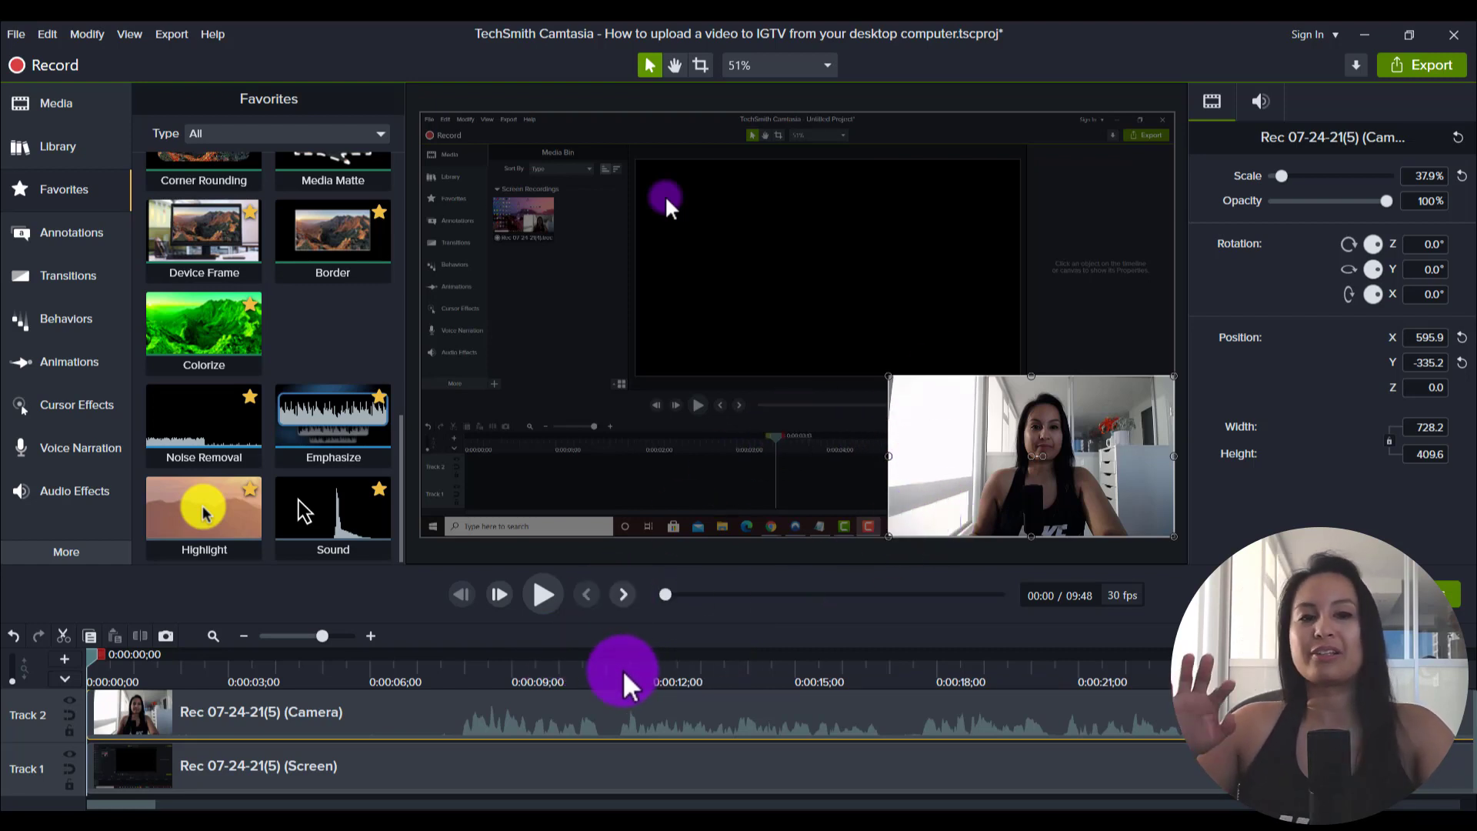
{"action": "scroll", "coordinate": [357, 427], "scroll_direction": "up", "scroll_amount": 2}
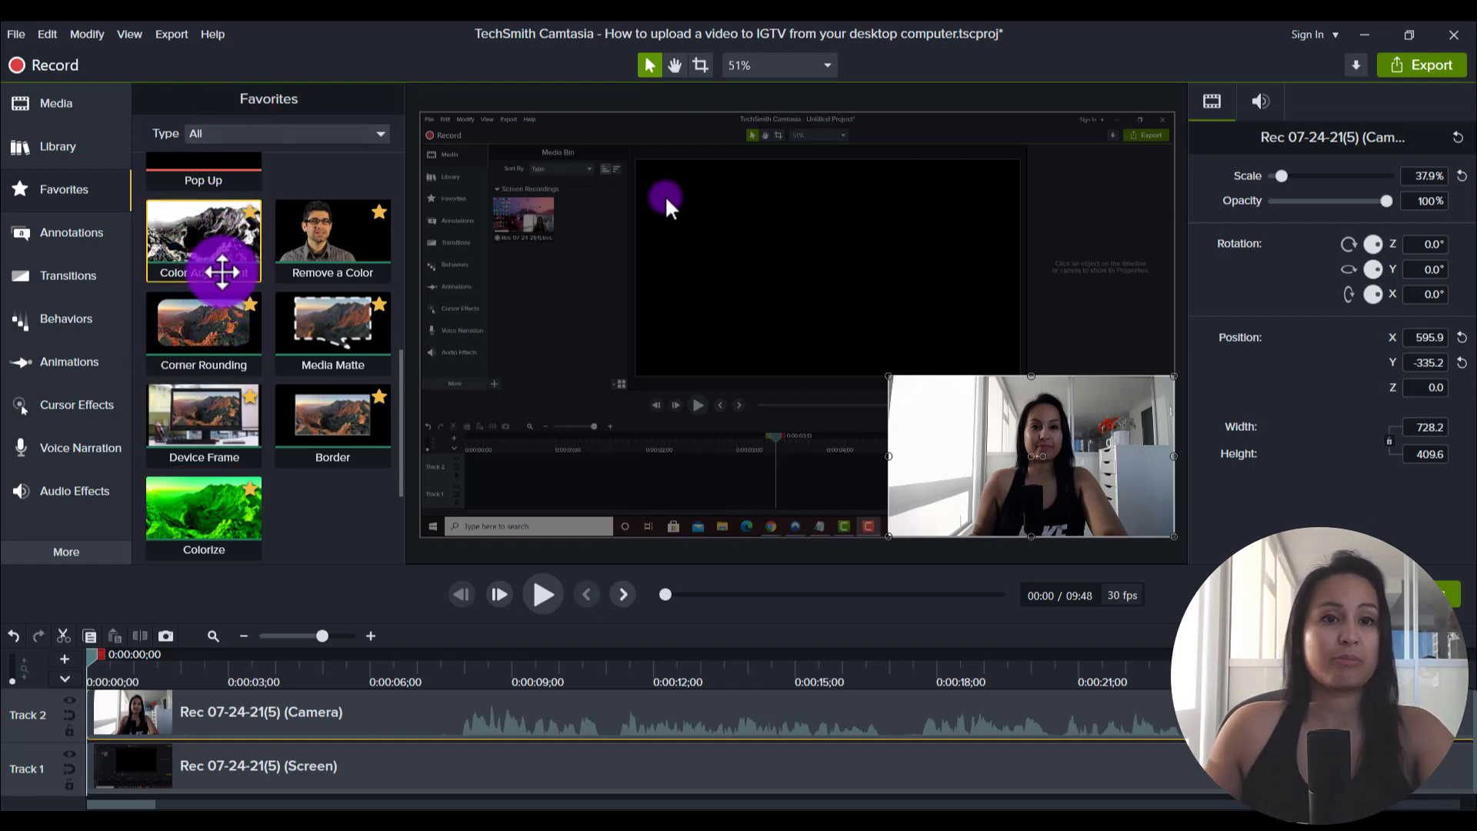
{"action": "left_click_drag", "start_coordinate": [189, 229], "coordinate": [459, 738]}
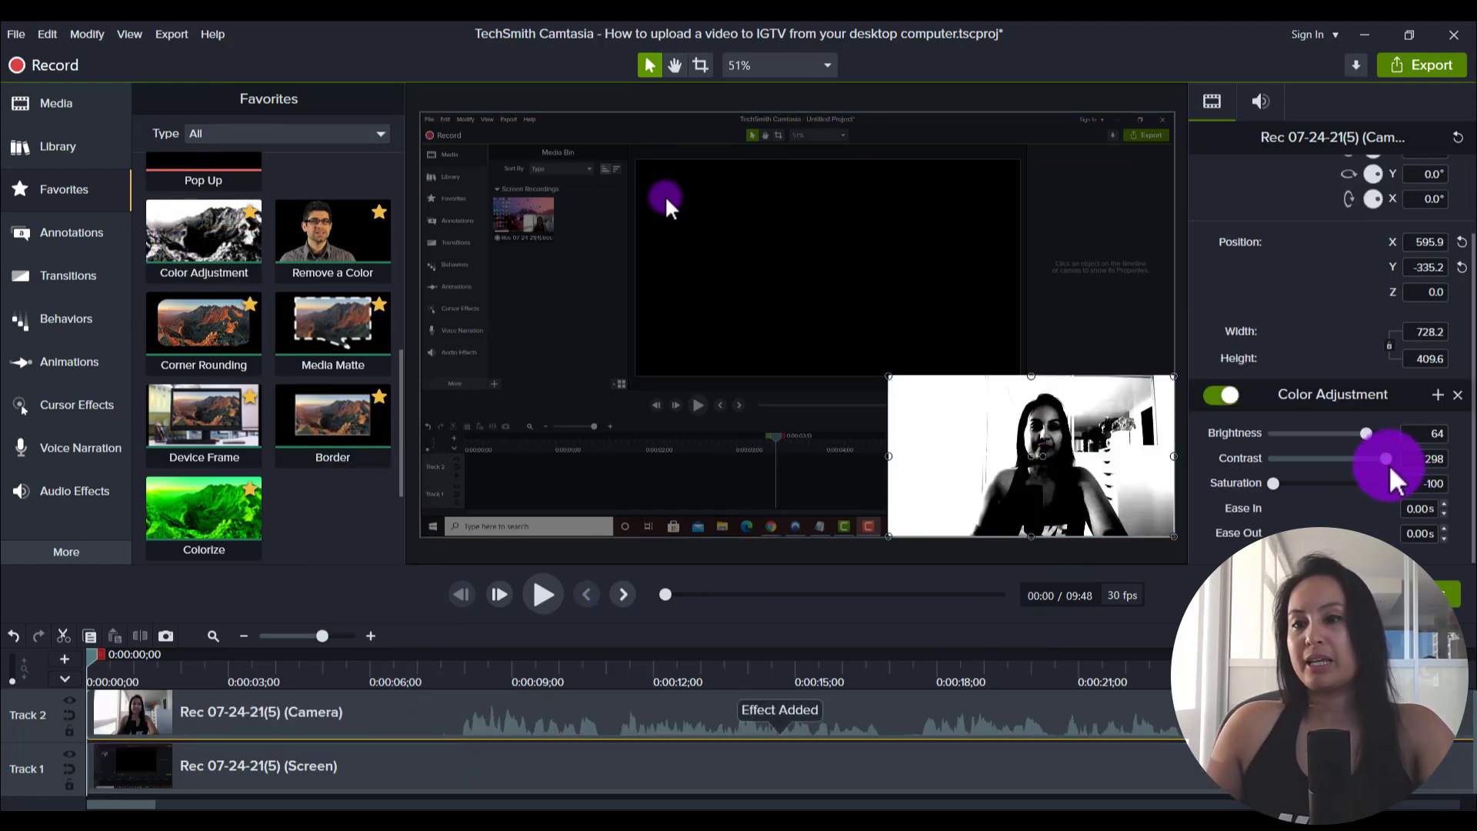
Set the camera clip's brightness to 19, contrast to 21 and saturation to 21, and compare it with the effect off and on
{"action": "left_click_drag", "start_coordinate": [1384, 456], "coordinate": [1323, 488]}
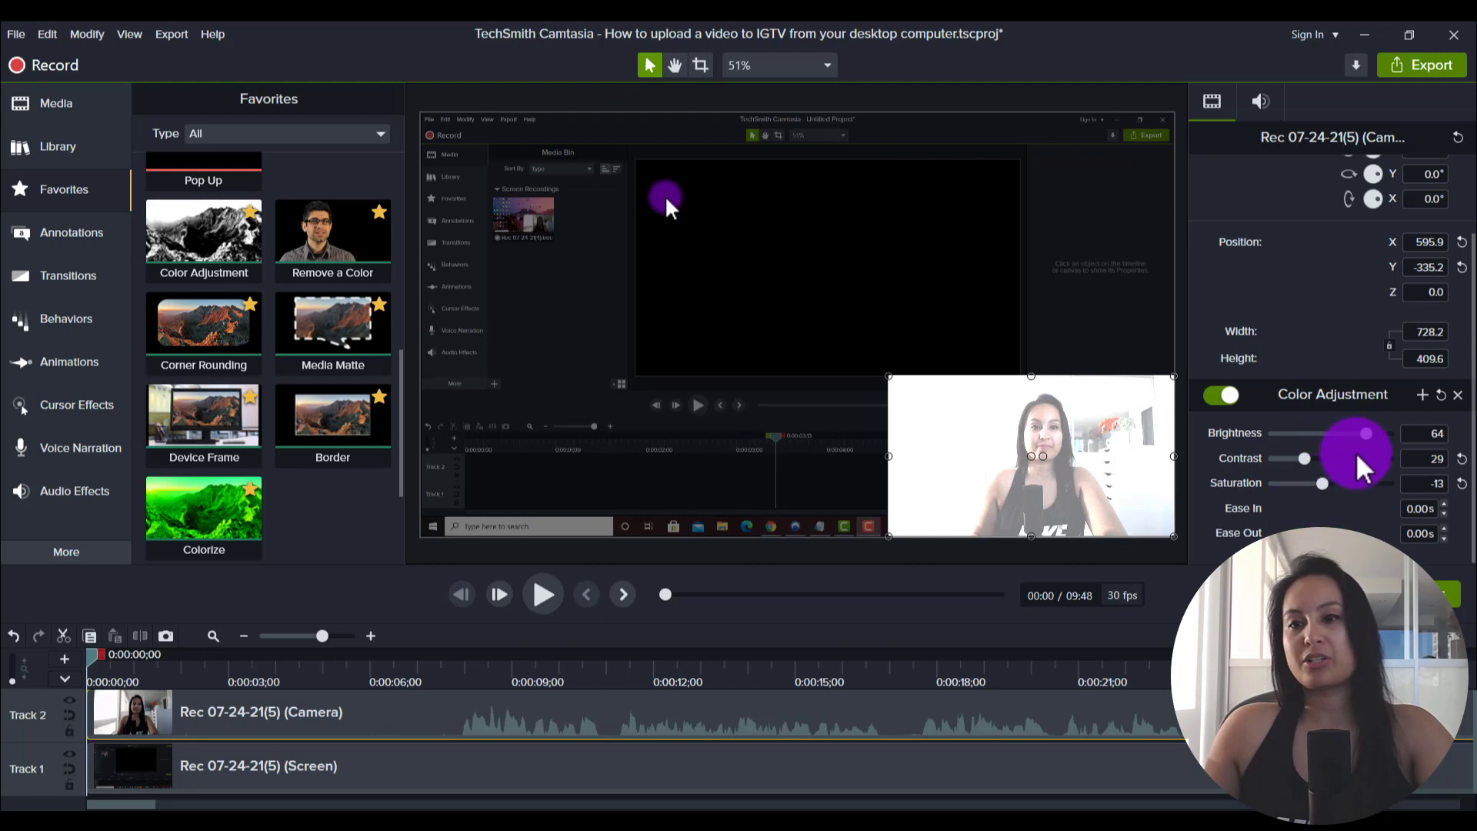
{"action": "left_click_drag", "start_coordinate": [1365, 431], "coordinate": [1339, 432]}
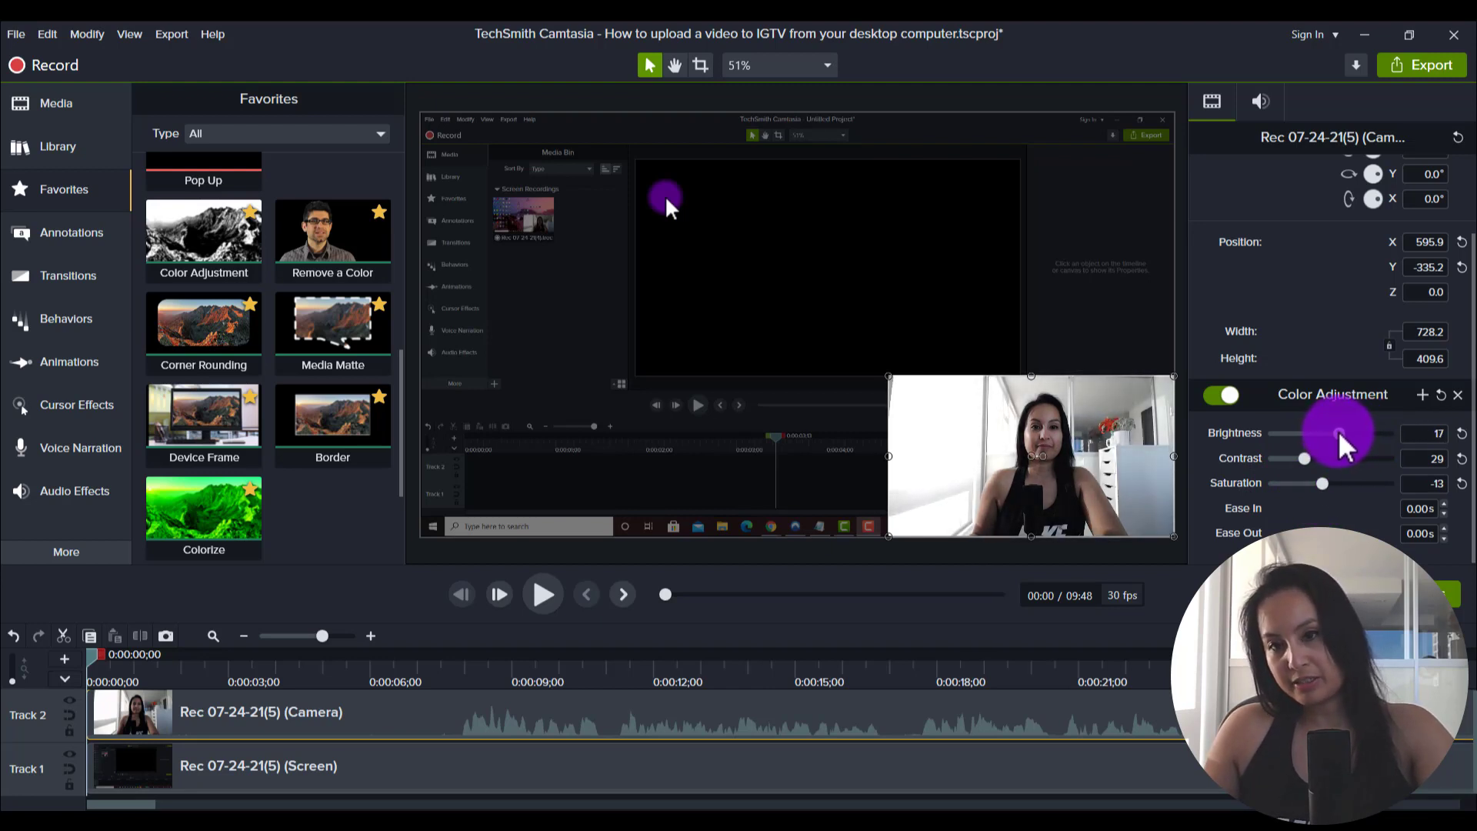
{"action": "left_click_drag", "start_coordinate": [1322, 483], "coordinate": [1340, 435]}
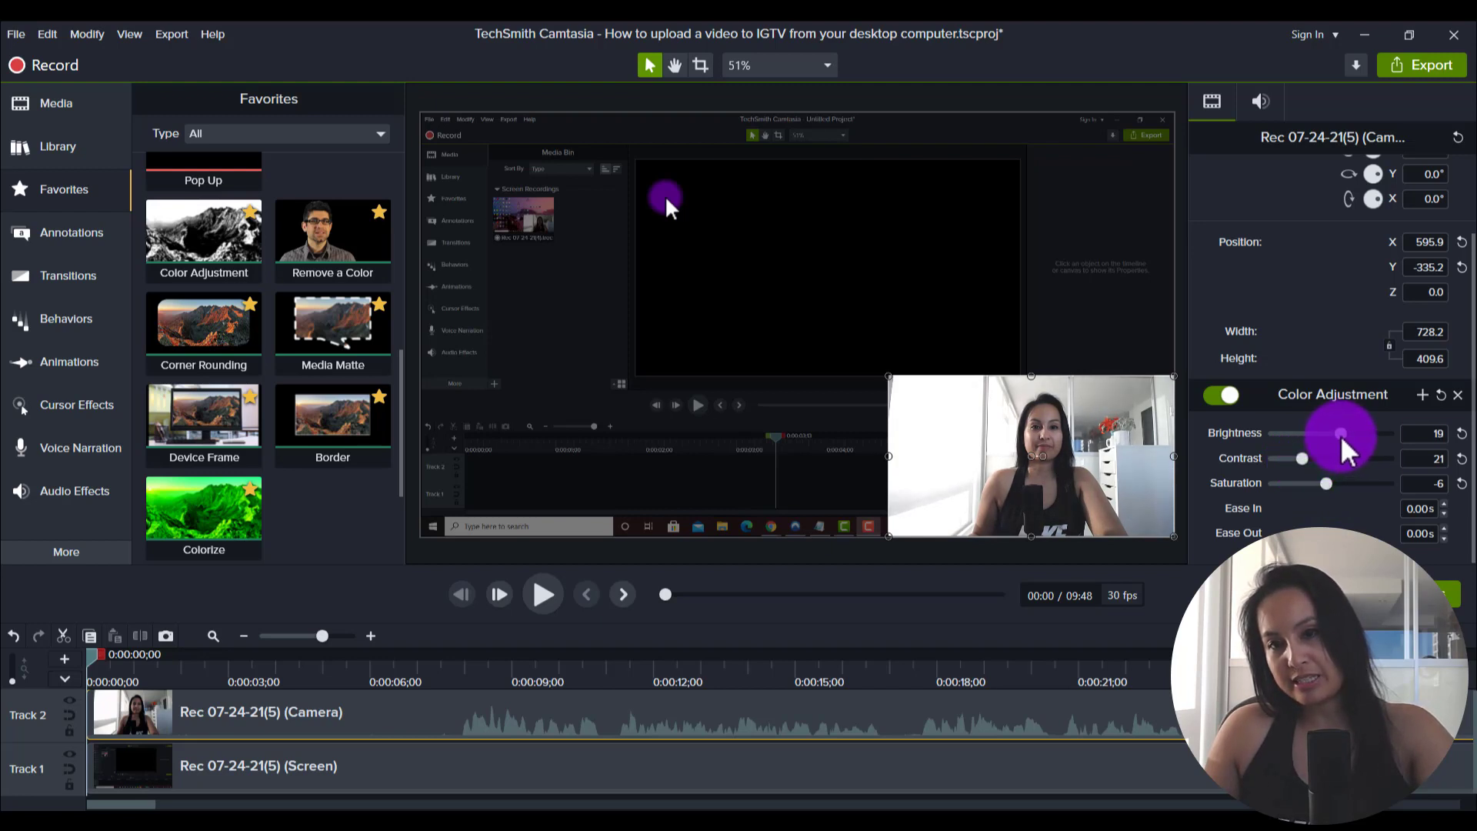
{"action": "left_click_drag", "start_coordinate": [1332, 487], "coordinate": [1340, 482]}
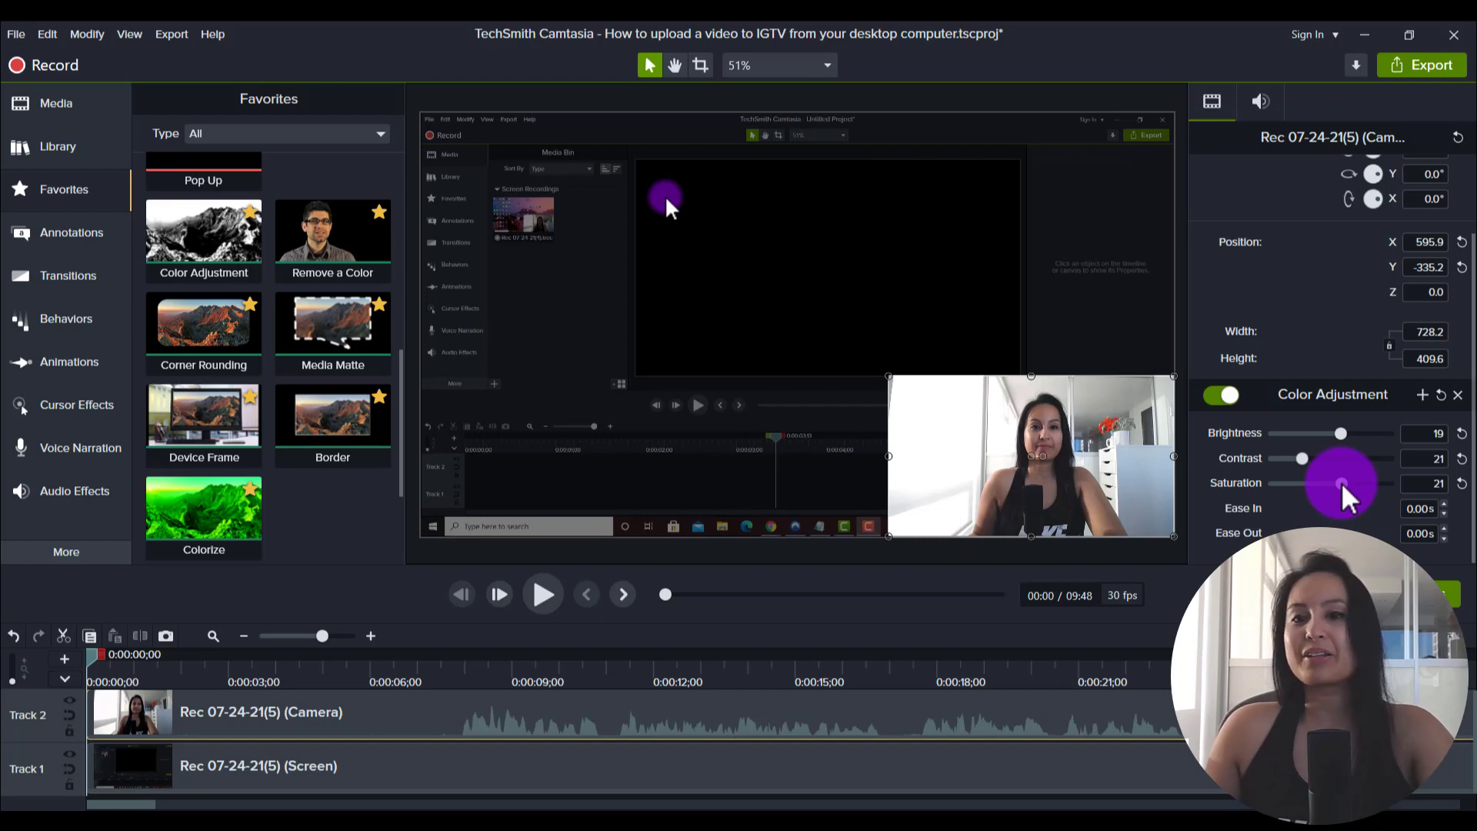
{"action": "left_click", "coordinate": [1220, 392]}
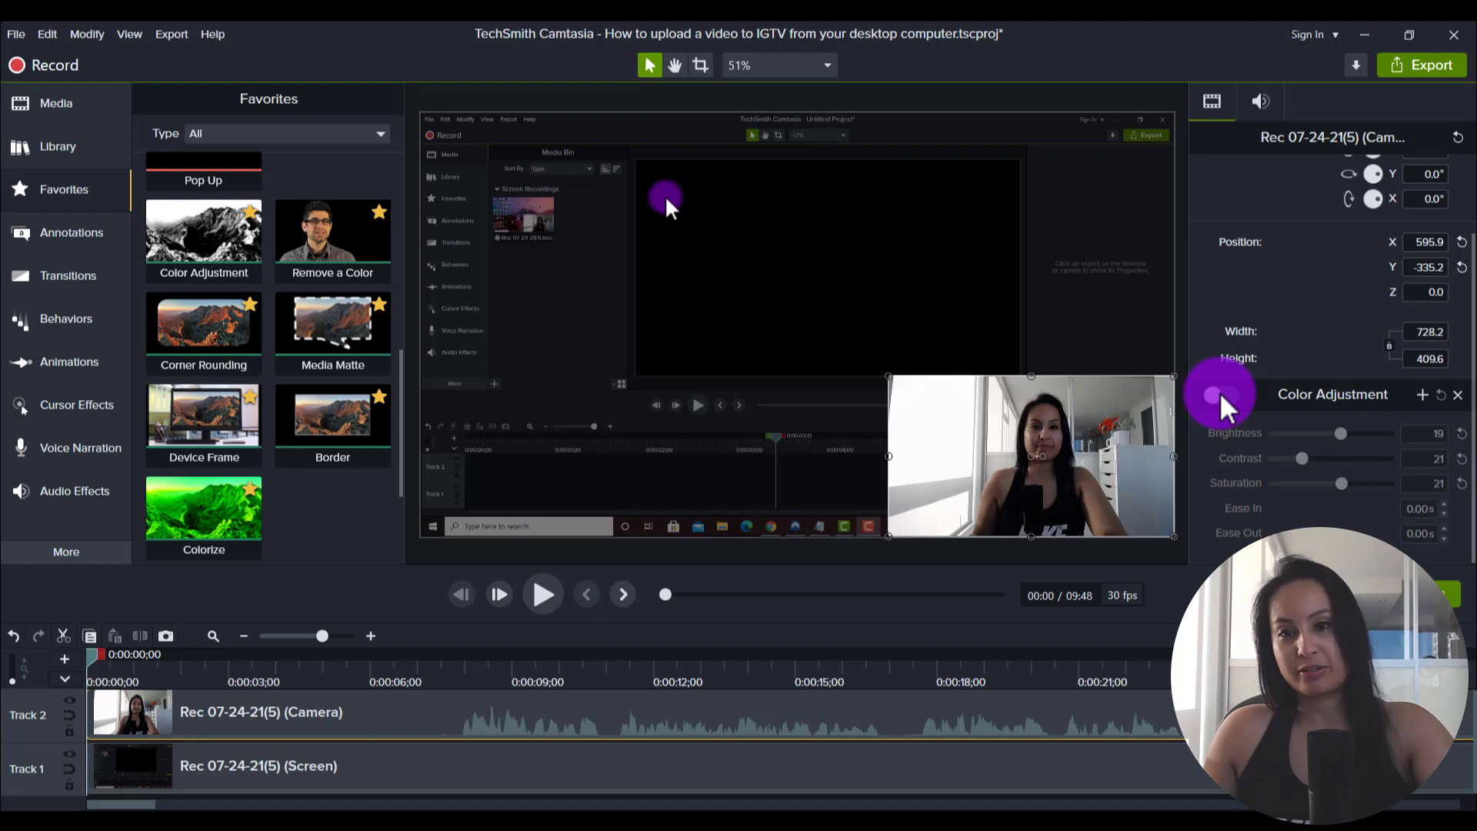
{"action": "left_click", "coordinate": [1220, 392]}
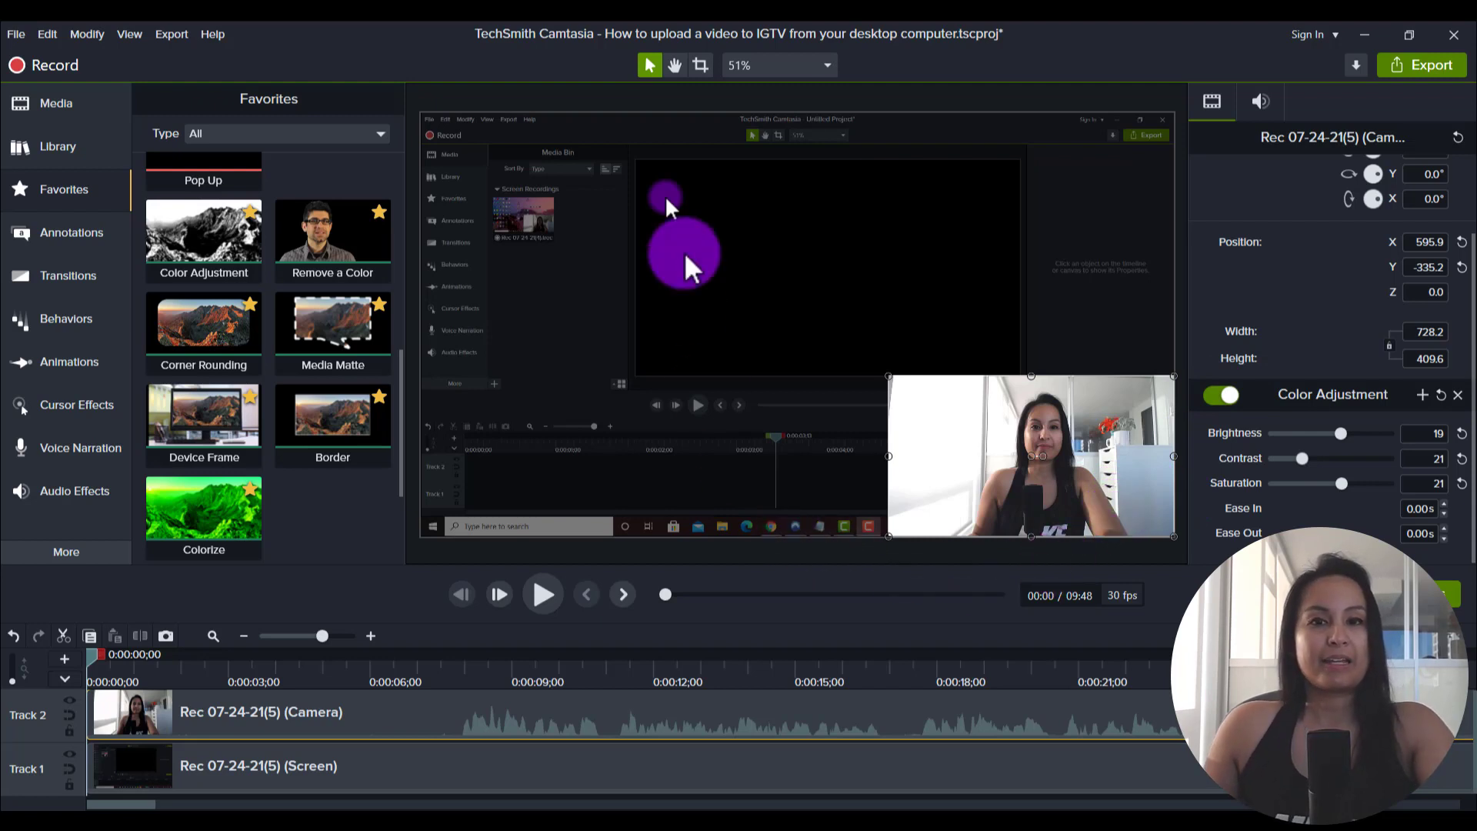
Crop the taskbar off the screen recording to a height of about 1,019 and move the clip down to about Y -30
{"action": "left_click", "coordinate": [661, 380]}
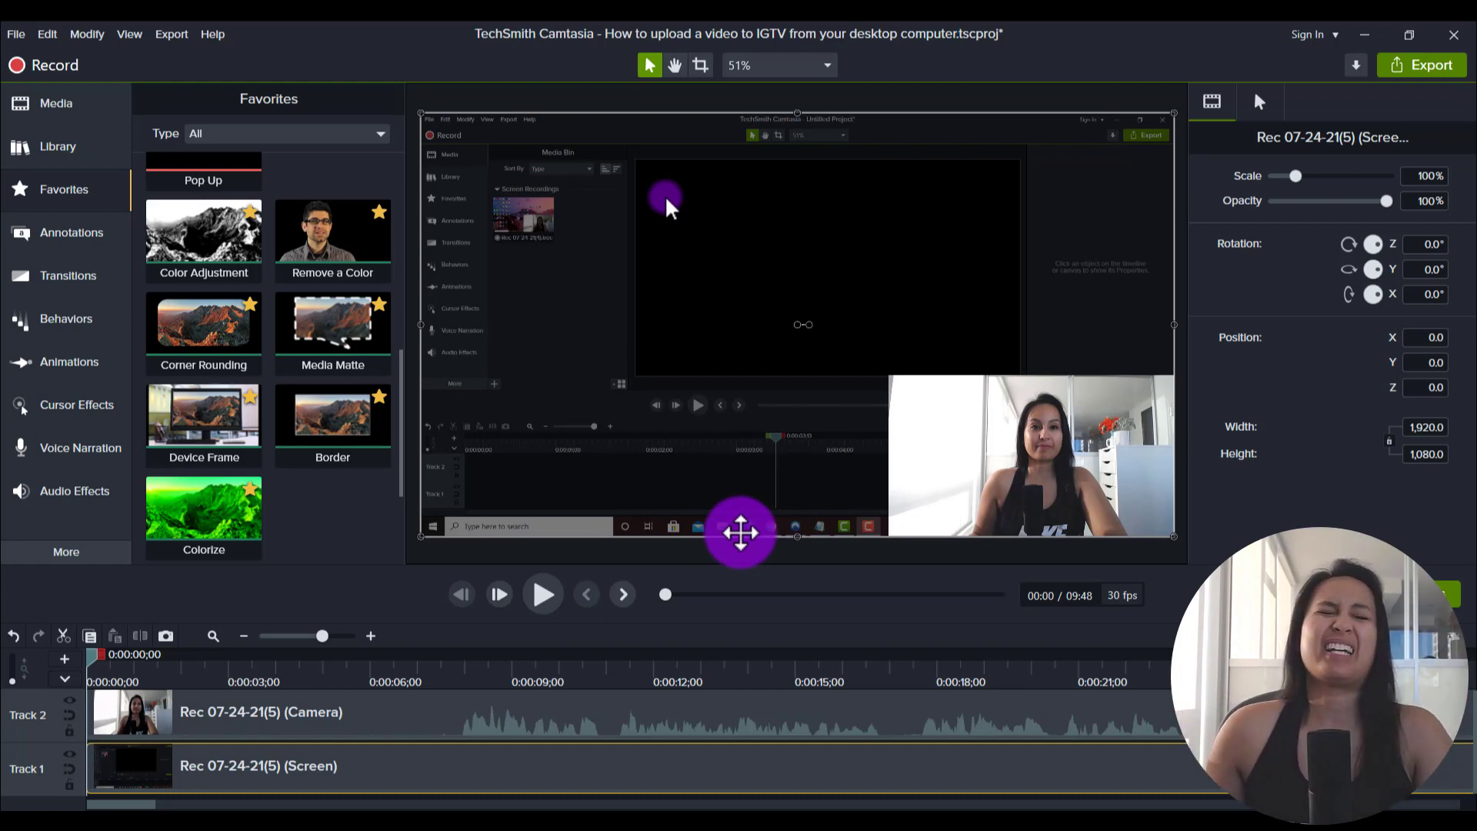
{"action": "left_click", "coordinate": [700, 66]}
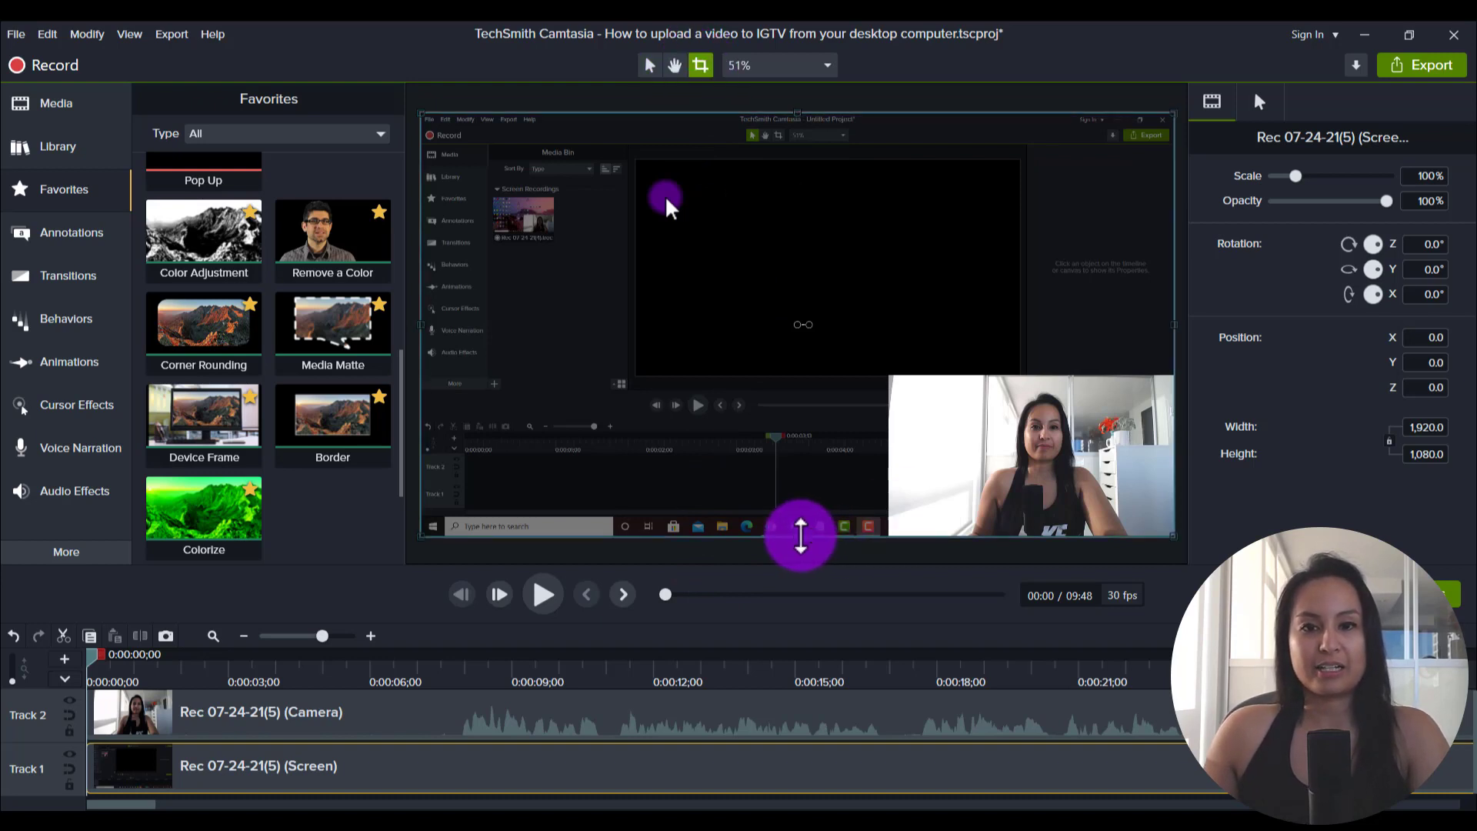
{"action": "left_click_drag", "start_coordinate": [800, 536], "coordinate": [785, 509]}
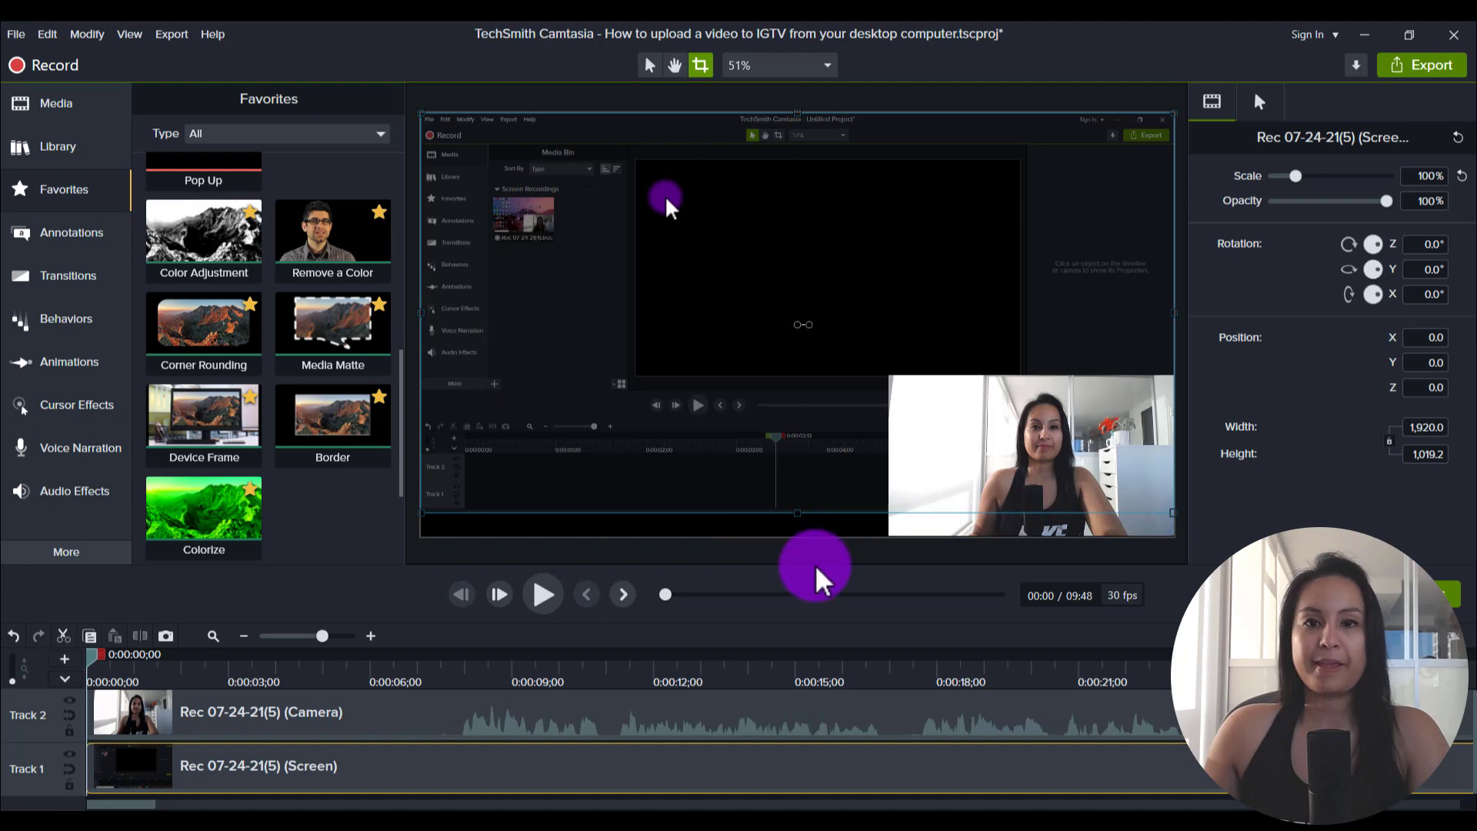
{"action": "left_click", "coordinate": [650, 66]}
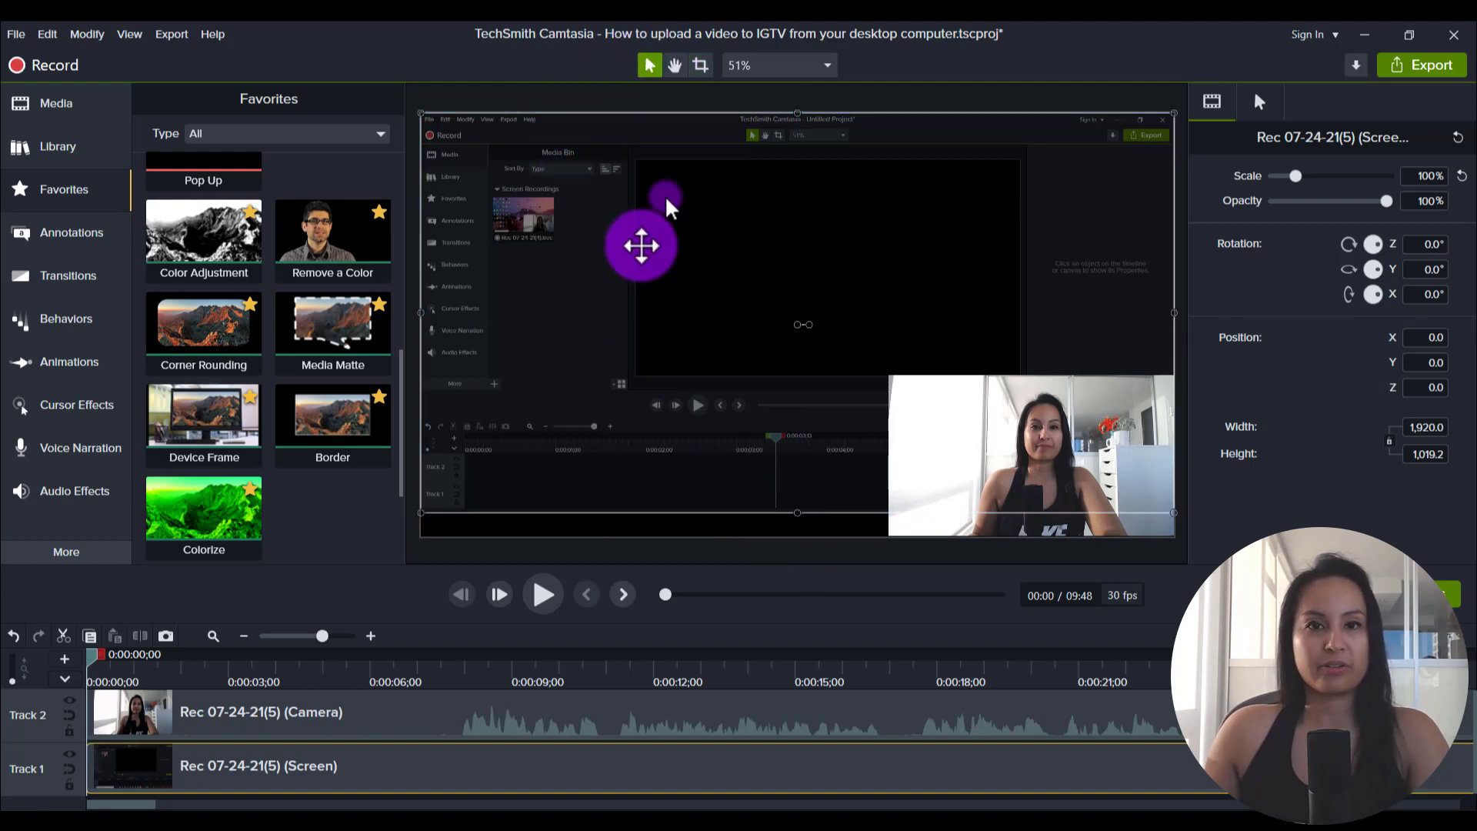
{"action": "left_click_drag", "start_coordinate": [636, 244], "coordinate": [640, 255]}
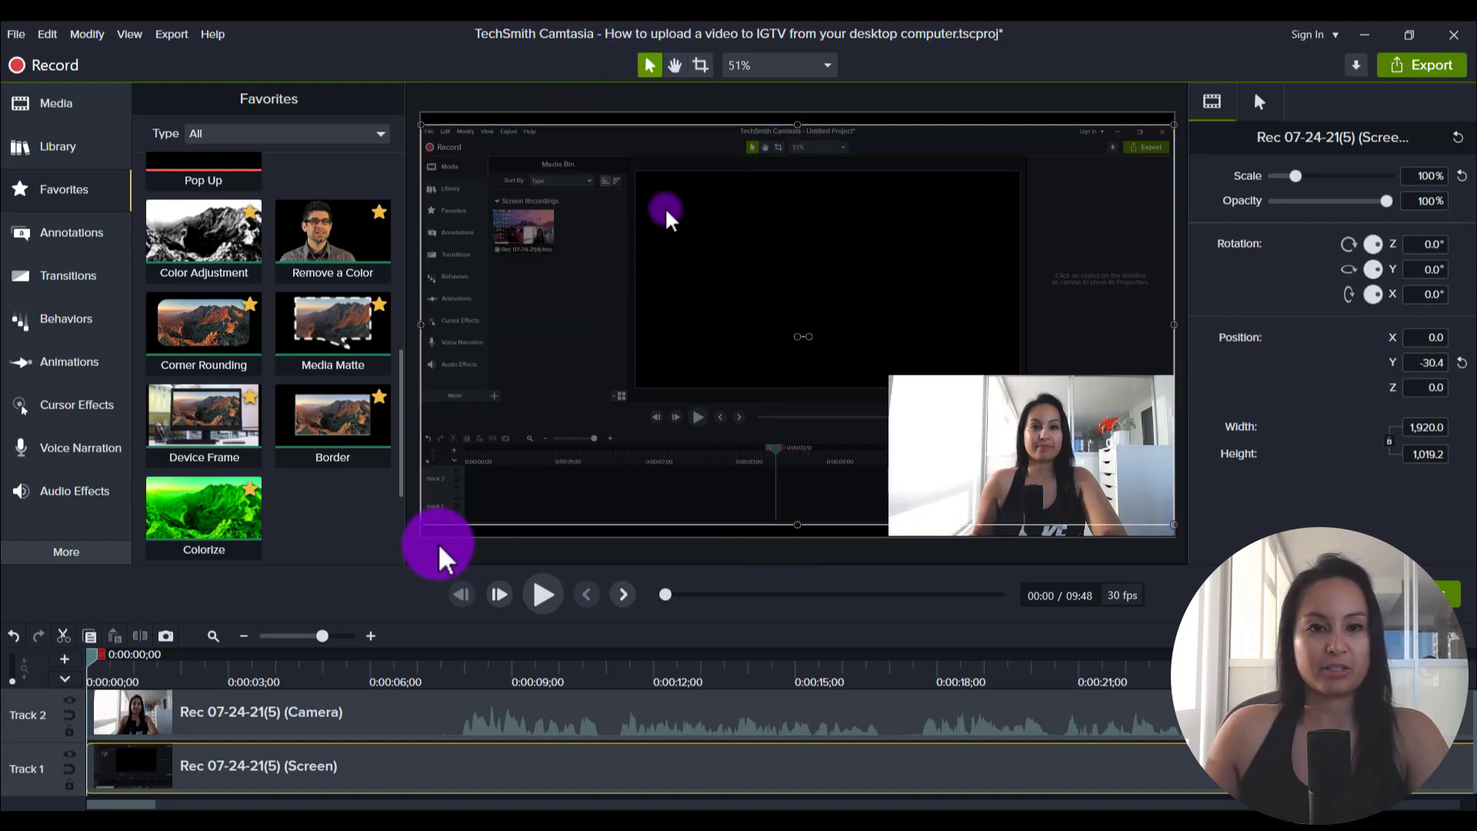
{"action": "left_click", "coordinate": [417, 540]}
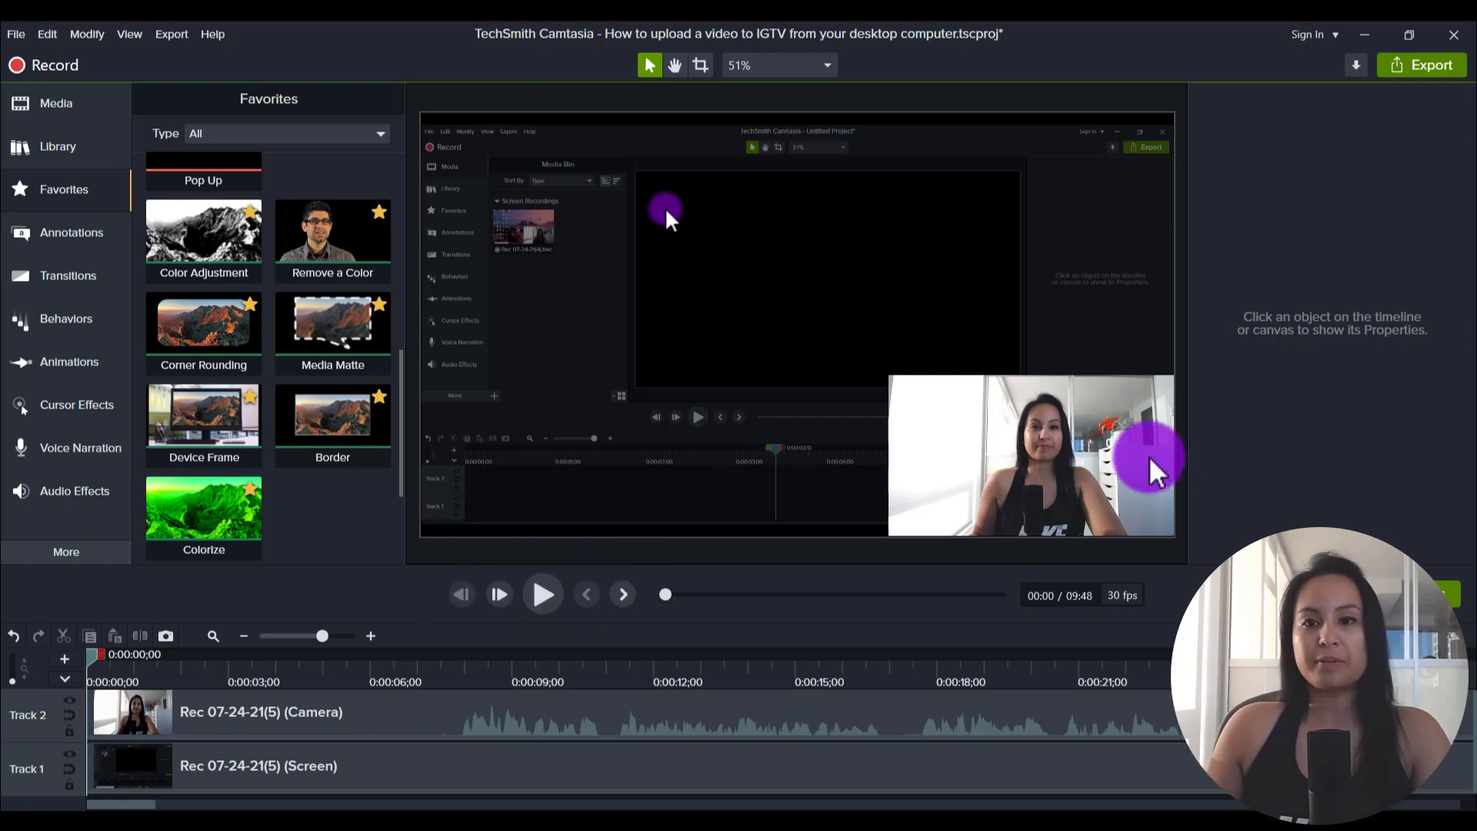
Insert a new empty track above the camera clip's Track 2
{"action": "left_click", "coordinate": [1092, 465]}
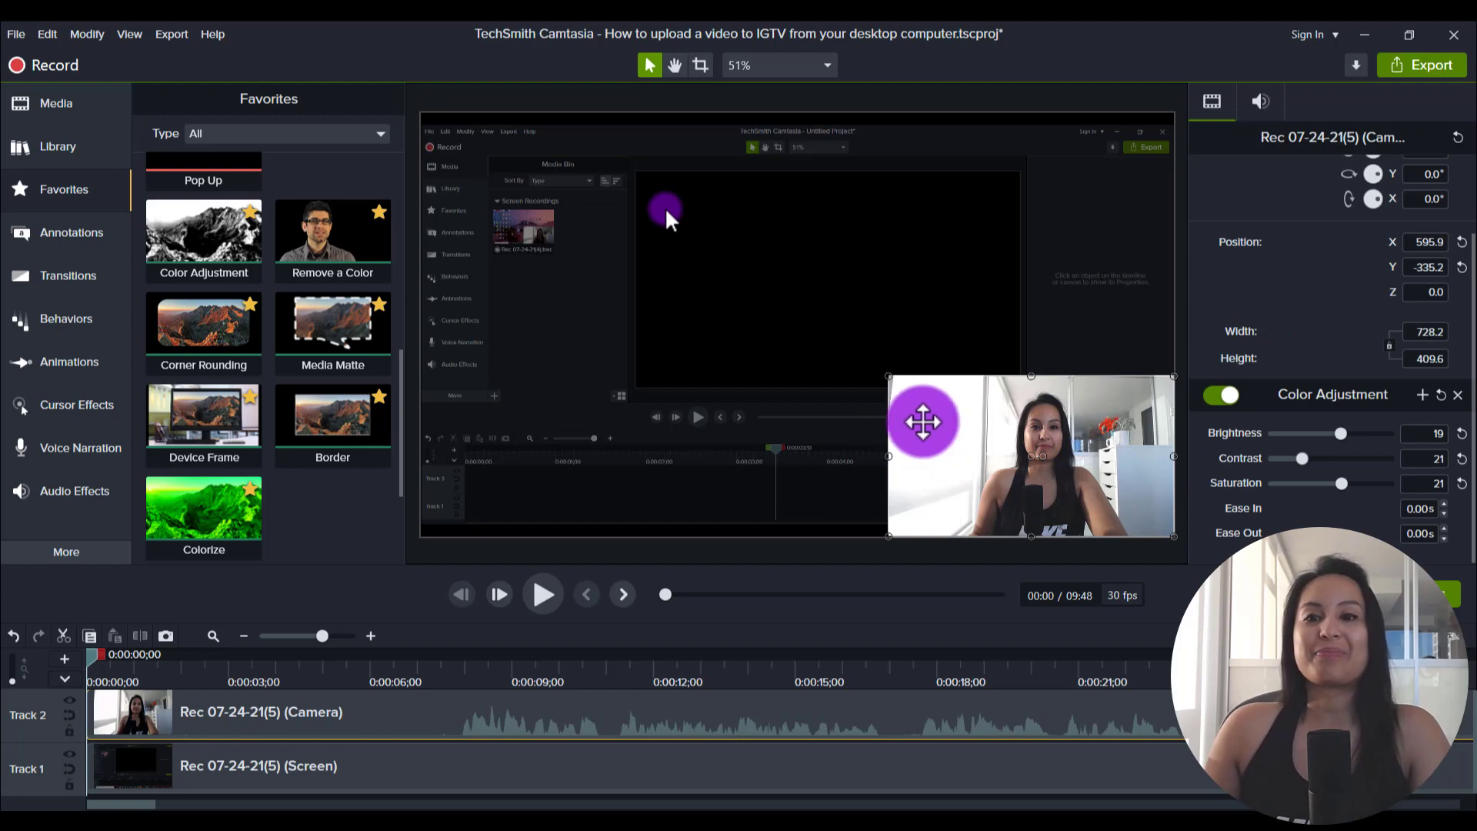
{"action": "scroll", "coordinate": [295, 386], "scroll_direction": "up", "scroll_amount": 5}
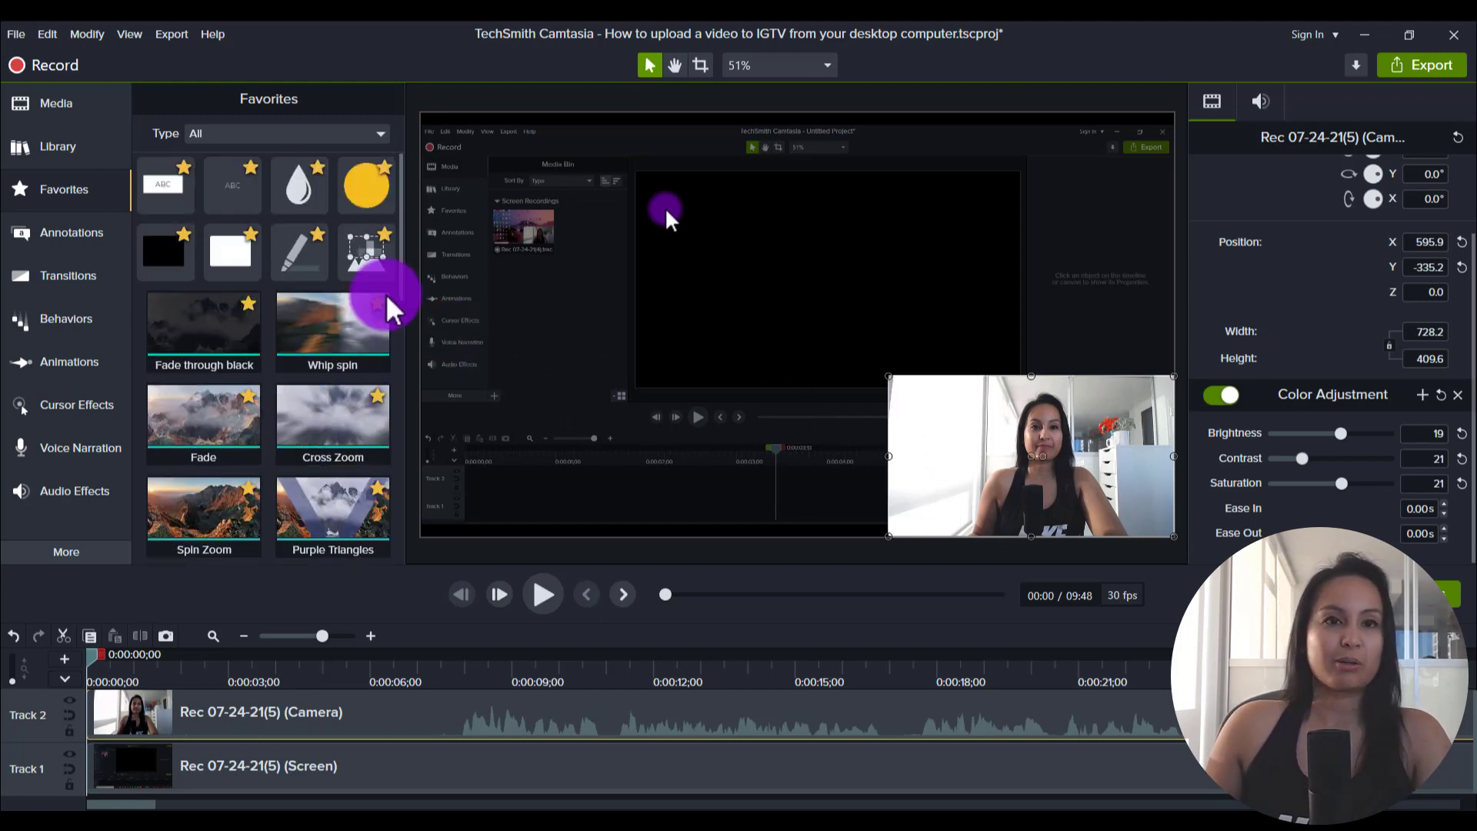
{"action": "left_click_drag", "start_coordinate": [366, 192], "coordinate": [29, 723]}
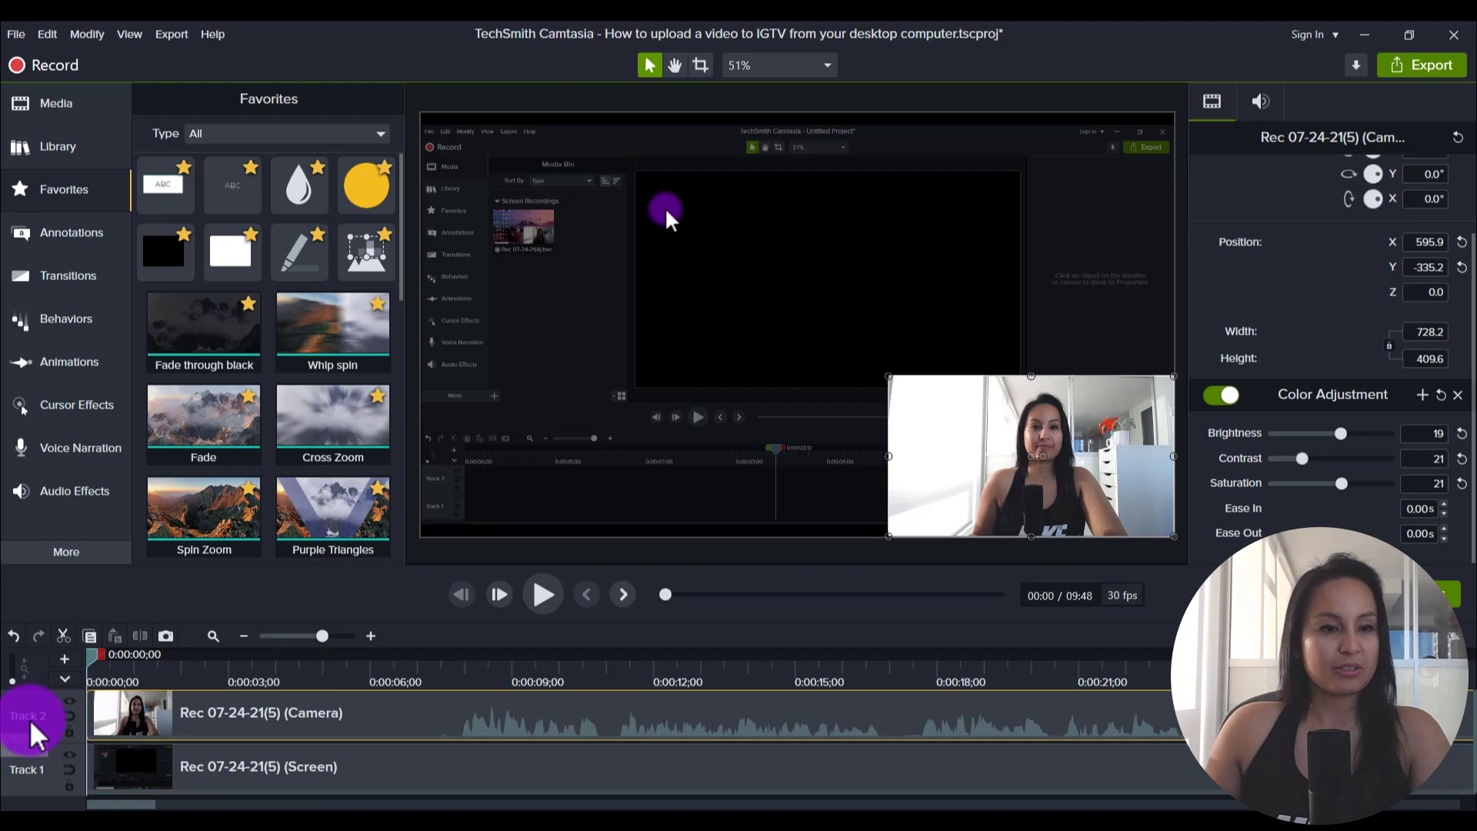
{"action": "right_click", "coordinate": [30, 719]}
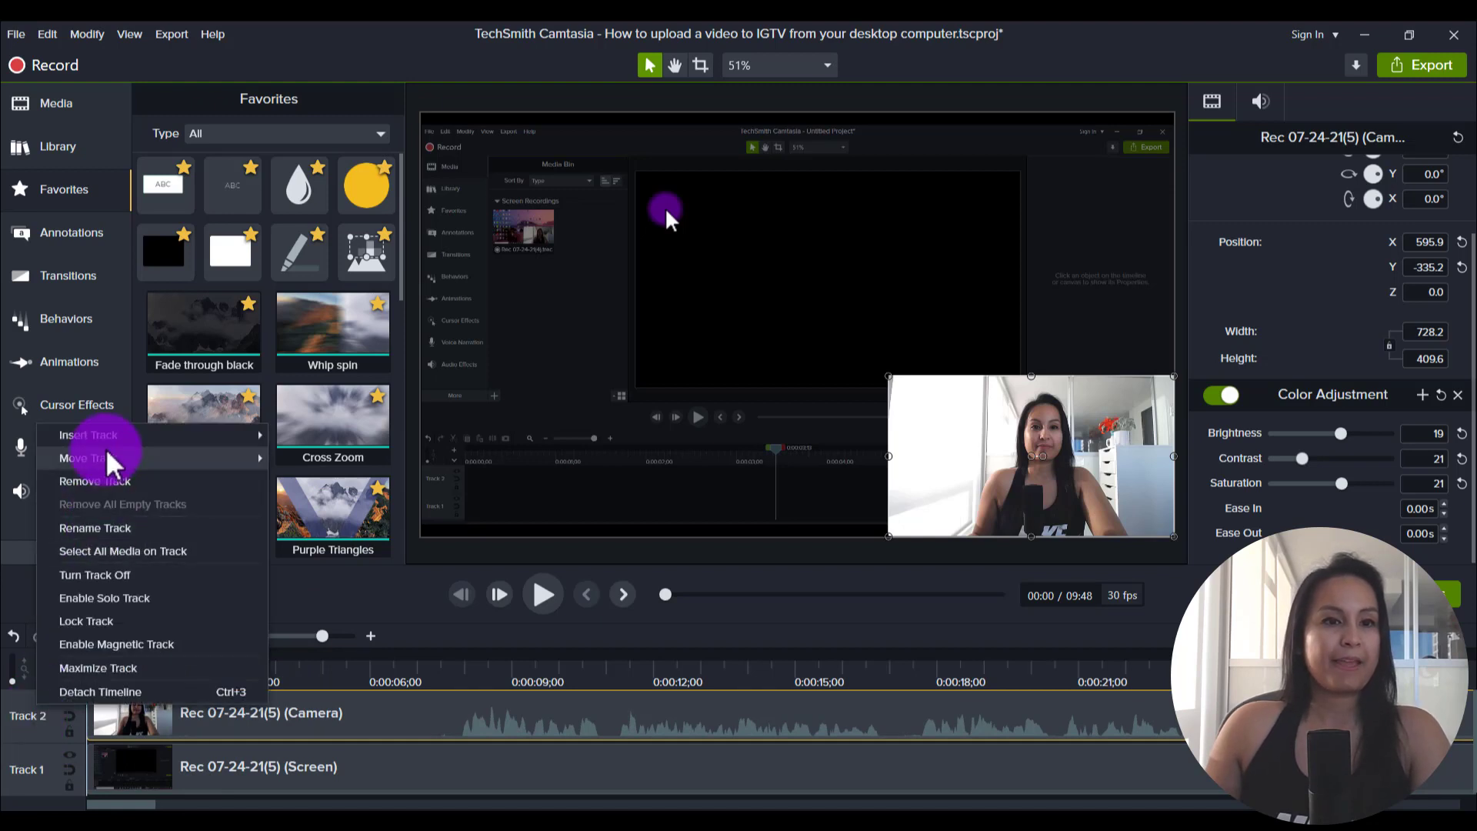
{"action": "mouse_move", "coordinate": [122, 435]}
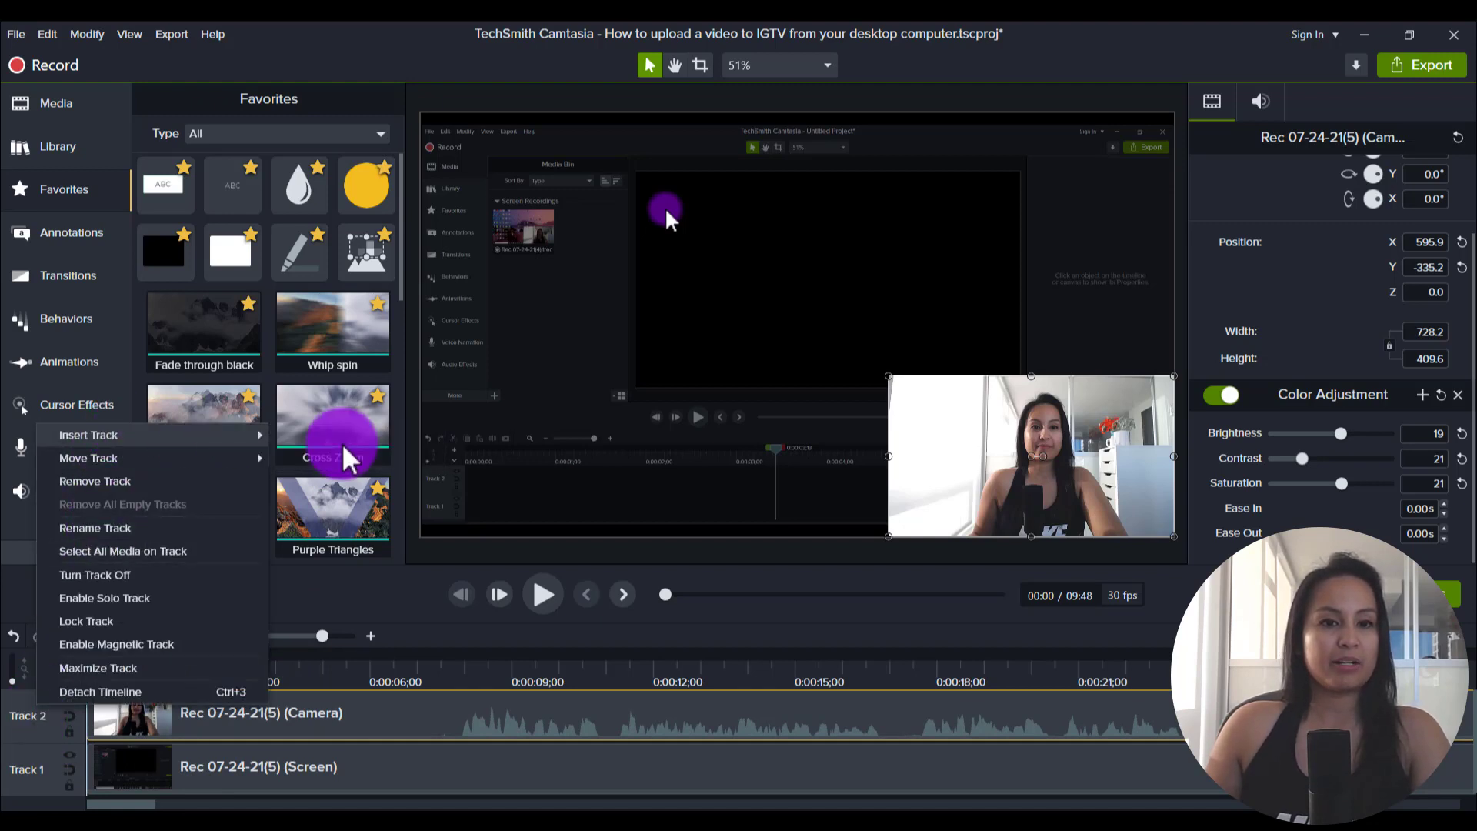
{"action": "left_click", "coordinate": [342, 441]}
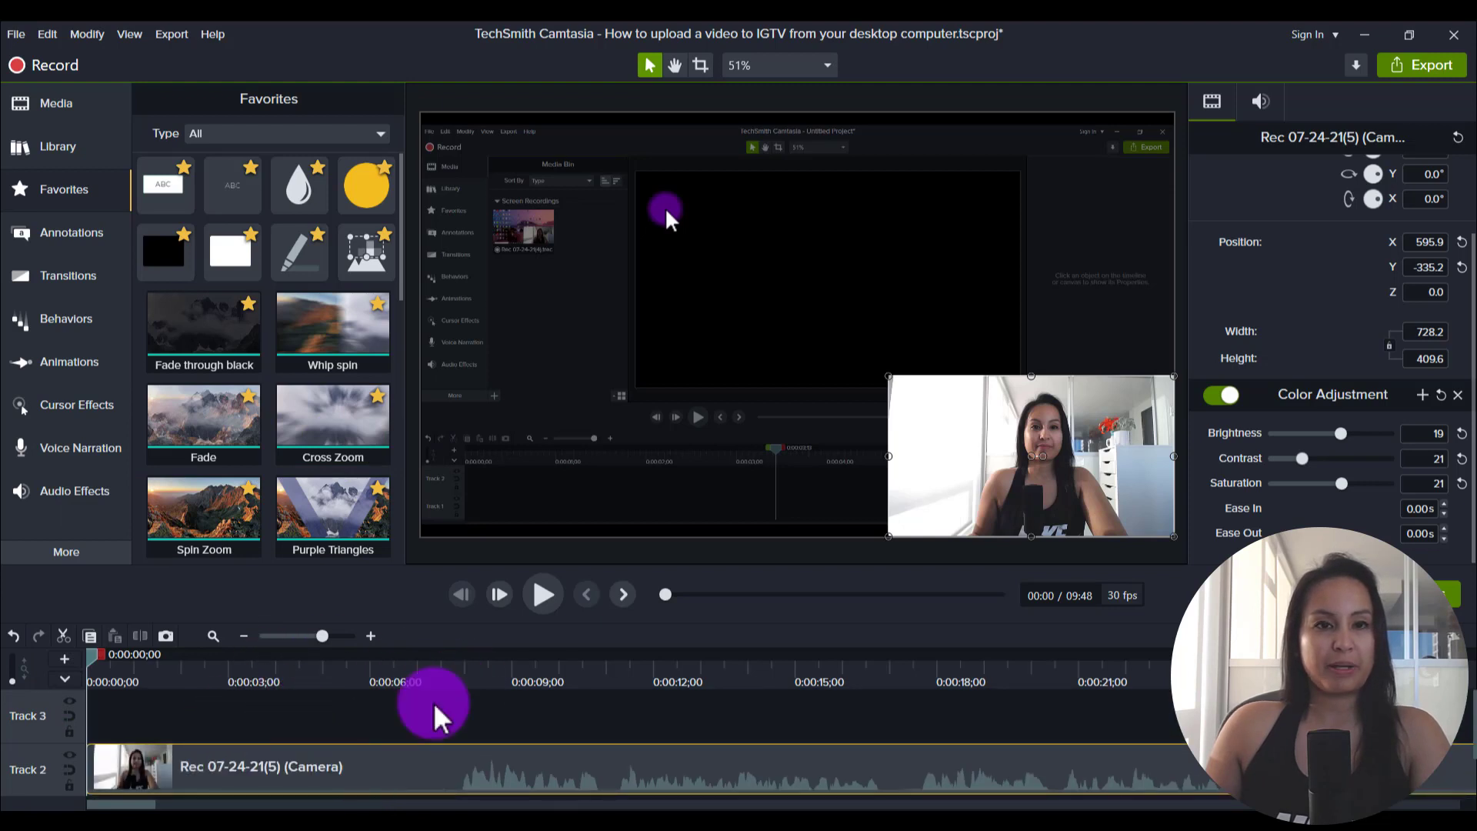
Add a yellow circle at the start of Track 3, lasting about 12 seconds, and size it to 410 × 410 over the face in the camera clip
{"action": "left_click_drag", "start_coordinate": [367, 187], "coordinate": [100, 711]}
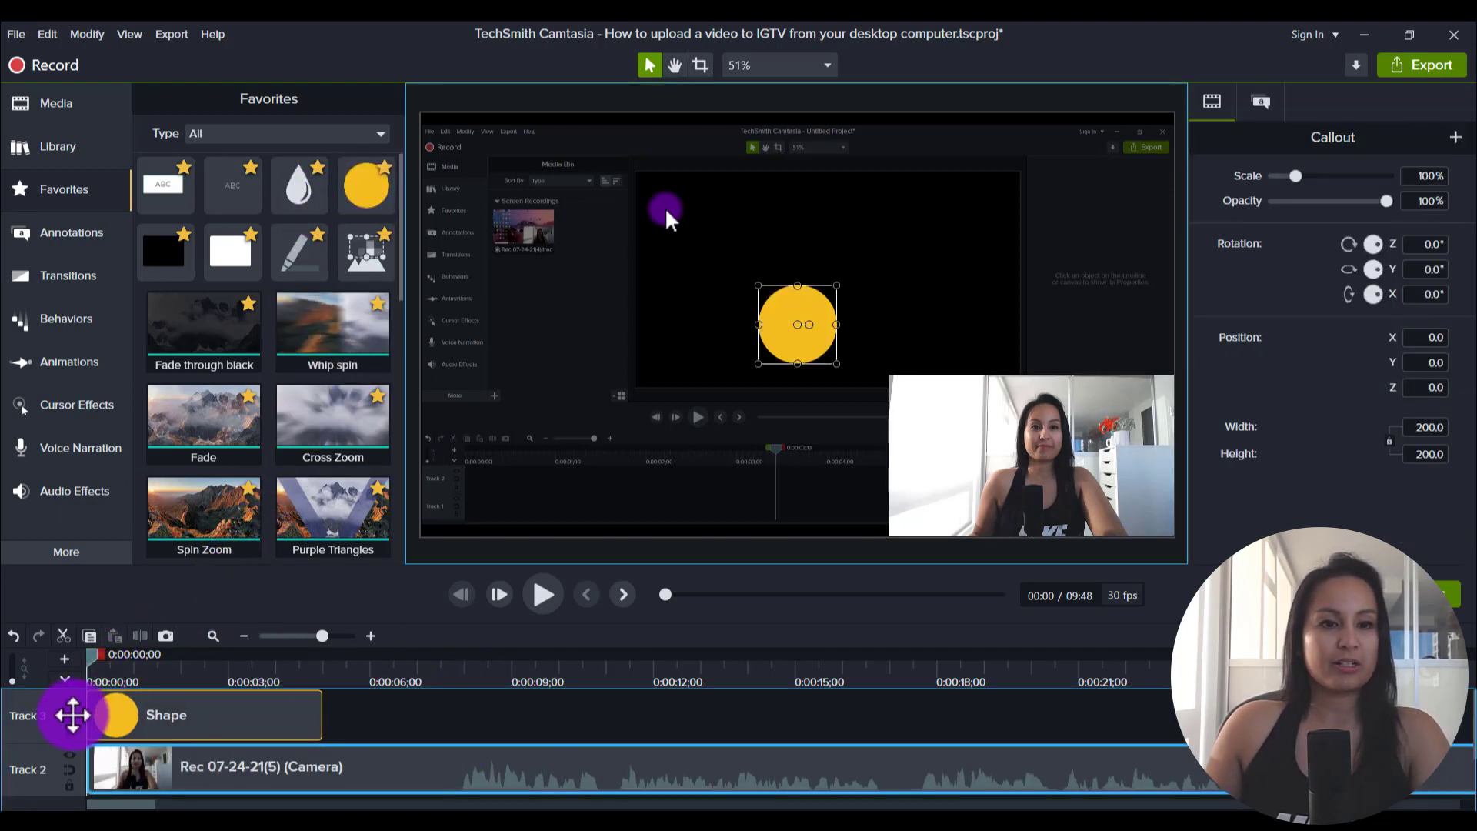
{"action": "left_click_drag", "start_coordinate": [320, 717], "coordinate": [669, 777]}
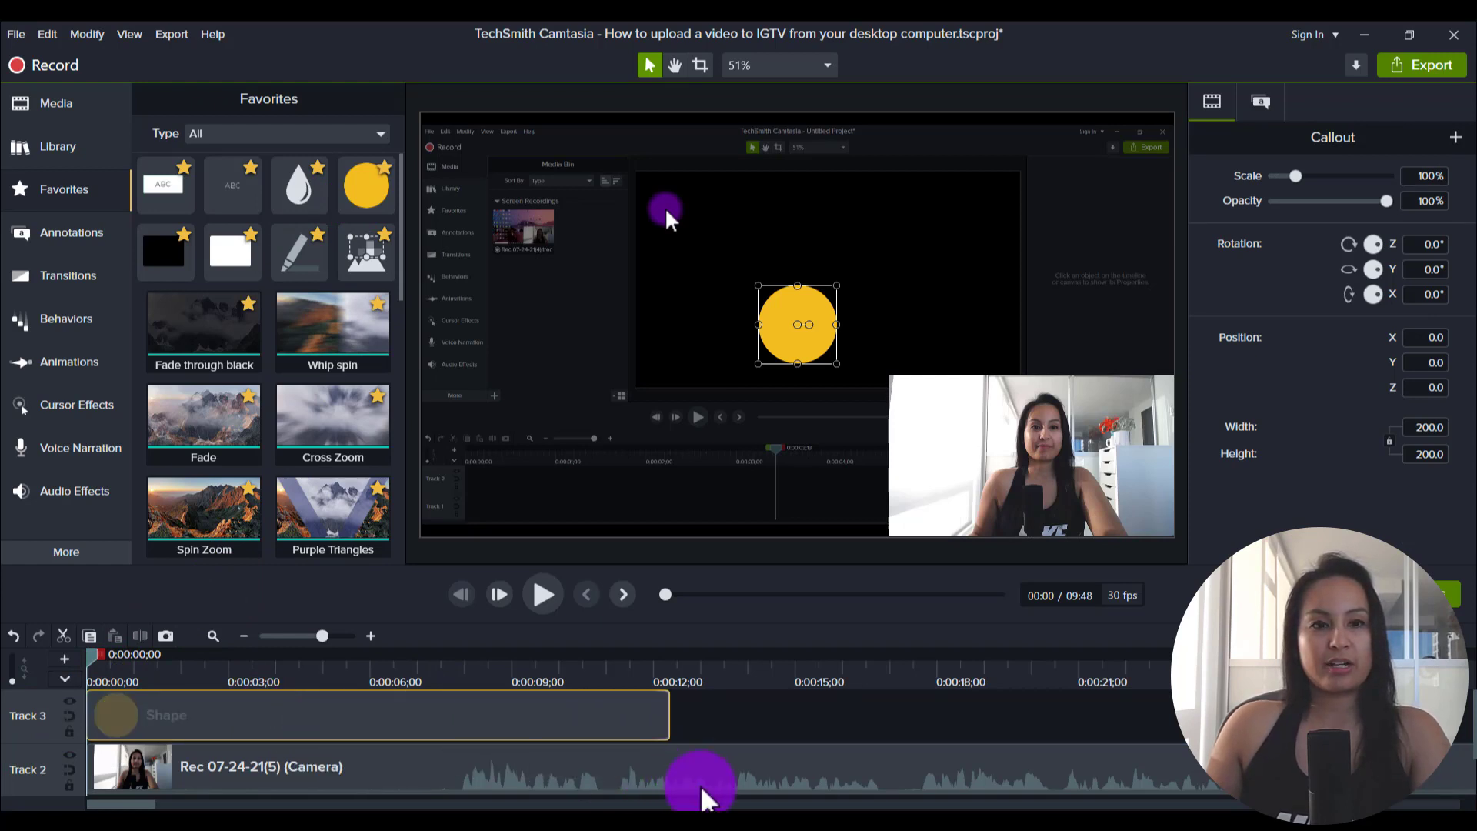
{"action": "left_click_drag", "start_coordinate": [781, 323], "coordinate": [985, 416]}
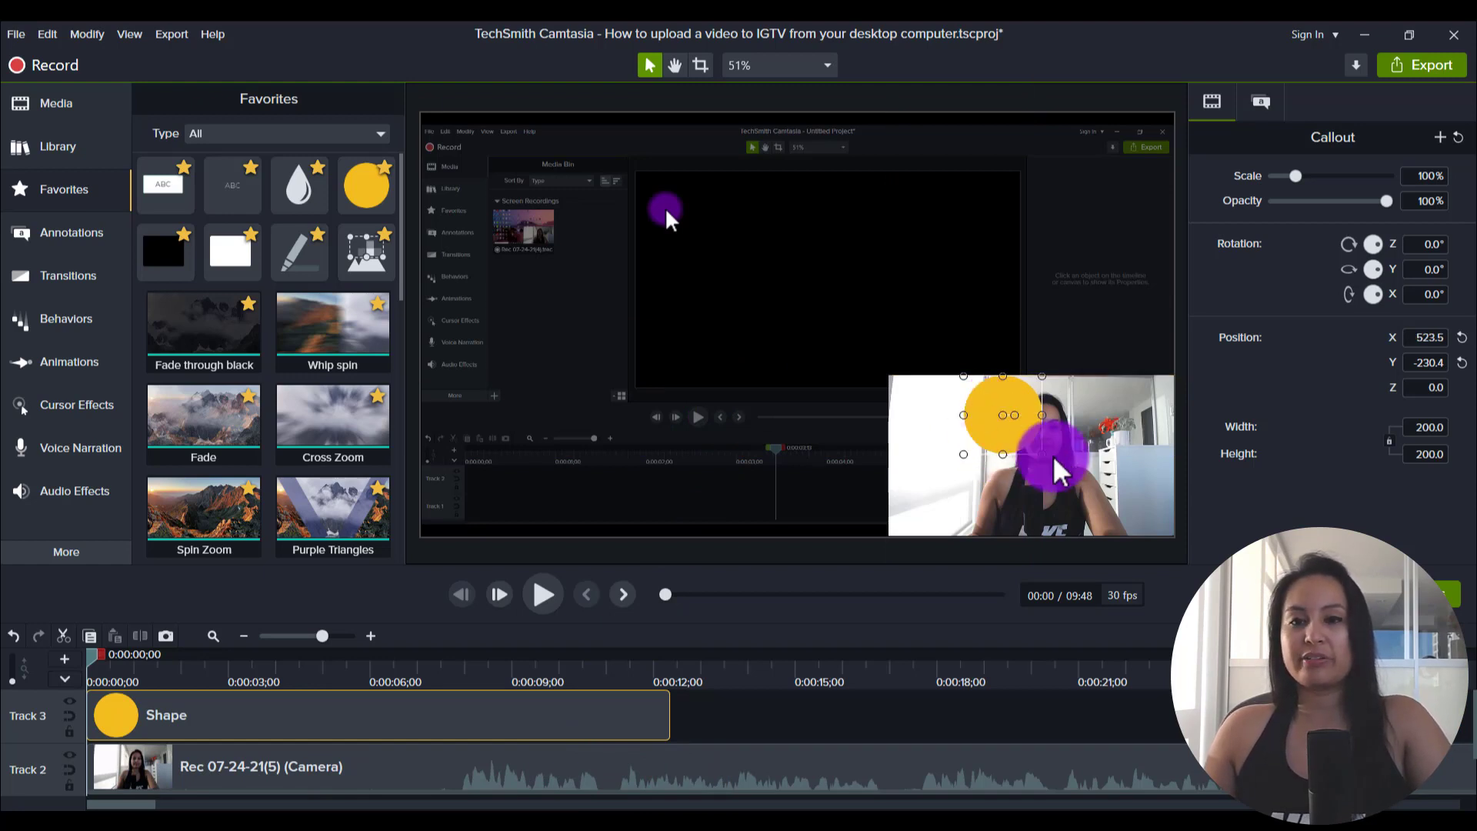
{"action": "left_click_drag", "start_coordinate": [1046, 455], "coordinate": [1133, 537]}
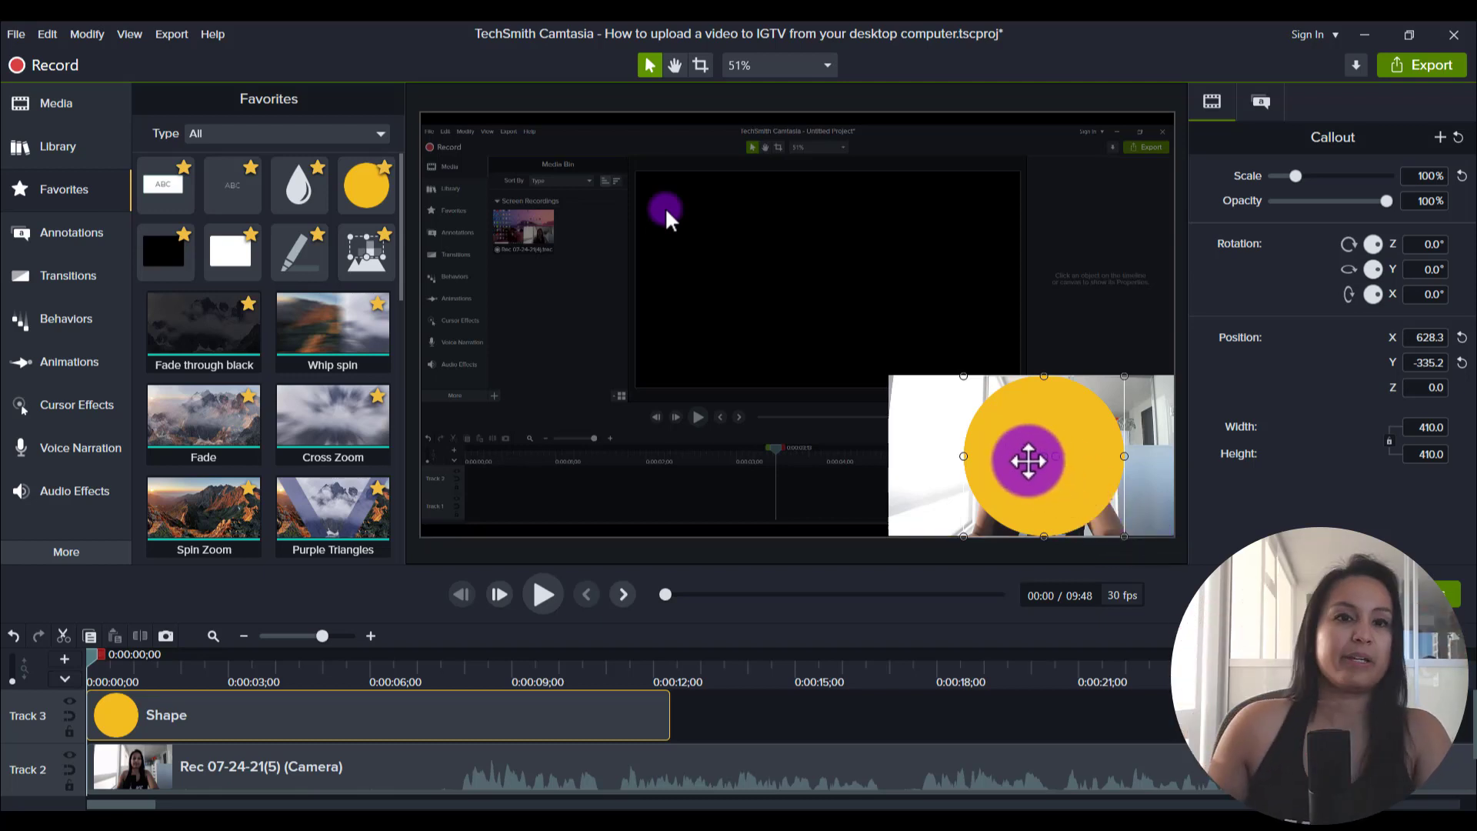
Apply the Media Matte effect to the circle shape on Track 3 to mask the camera clip into a circle
{"action": "scroll", "coordinate": [296, 357], "scroll_direction": "down", "scroll_amount": 2}
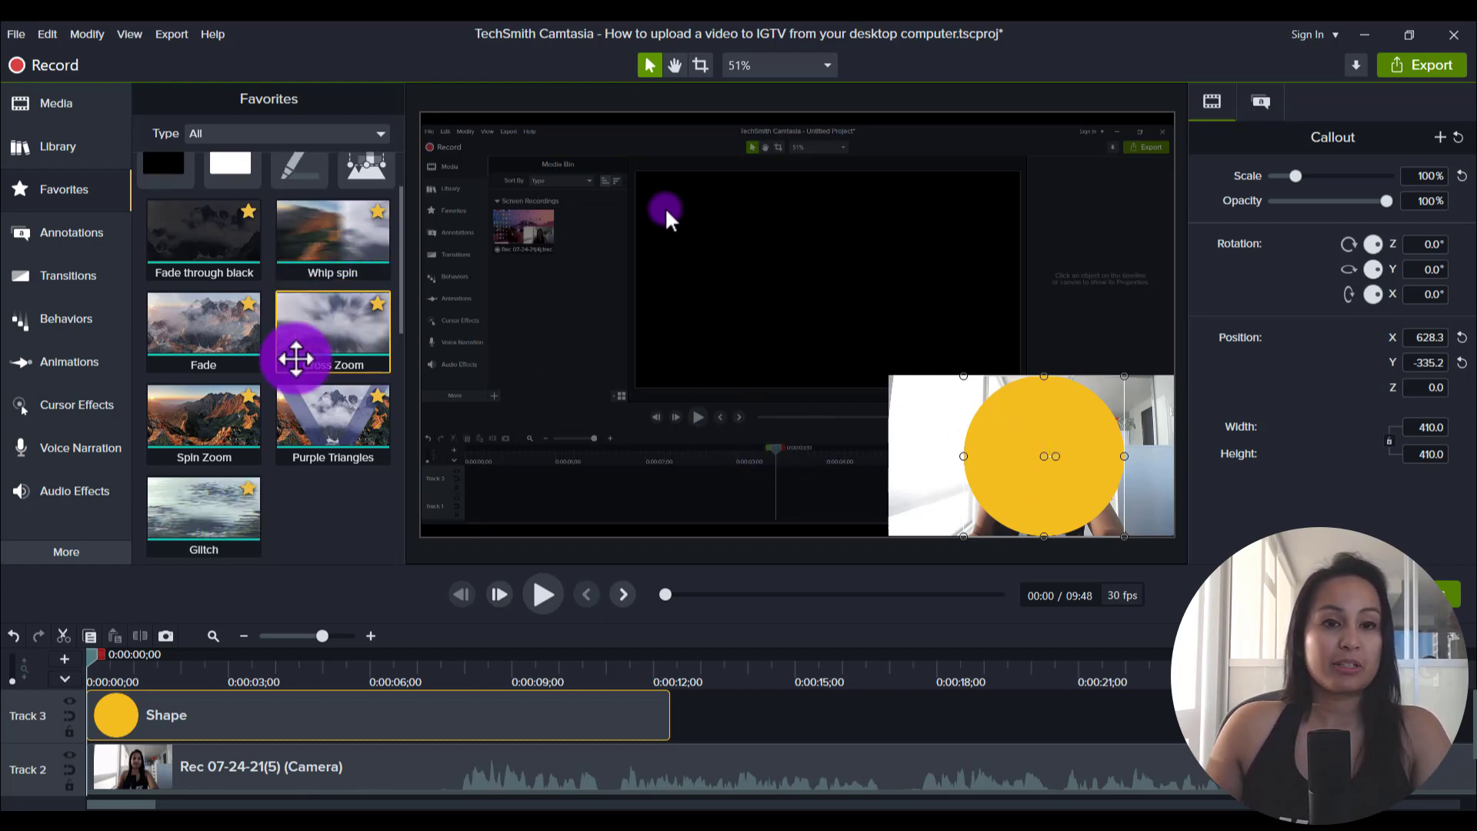
{"action": "scroll", "coordinate": [296, 358], "scroll_direction": "up", "scroll_amount": 2}
{"action": "scroll", "coordinate": [296, 357], "scroll_direction": "down", "scroll_amount": 2}
{"action": "scroll", "coordinate": [296, 357], "scroll_direction": "up", "scroll_amount": 2}
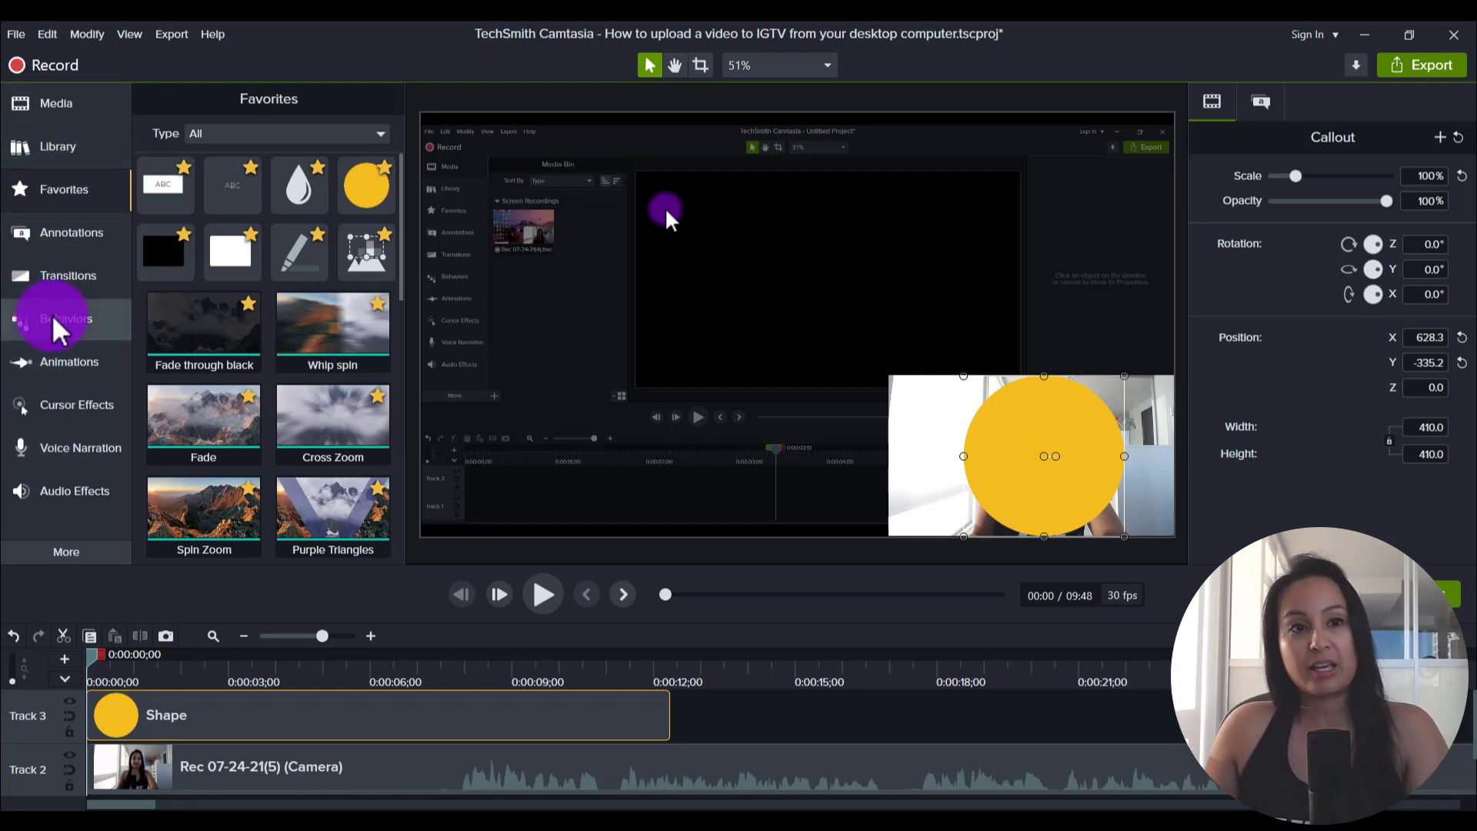
{"action": "scroll", "coordinate": [328, 478], "scroll_direction": "down", "scroll_amount": 3}
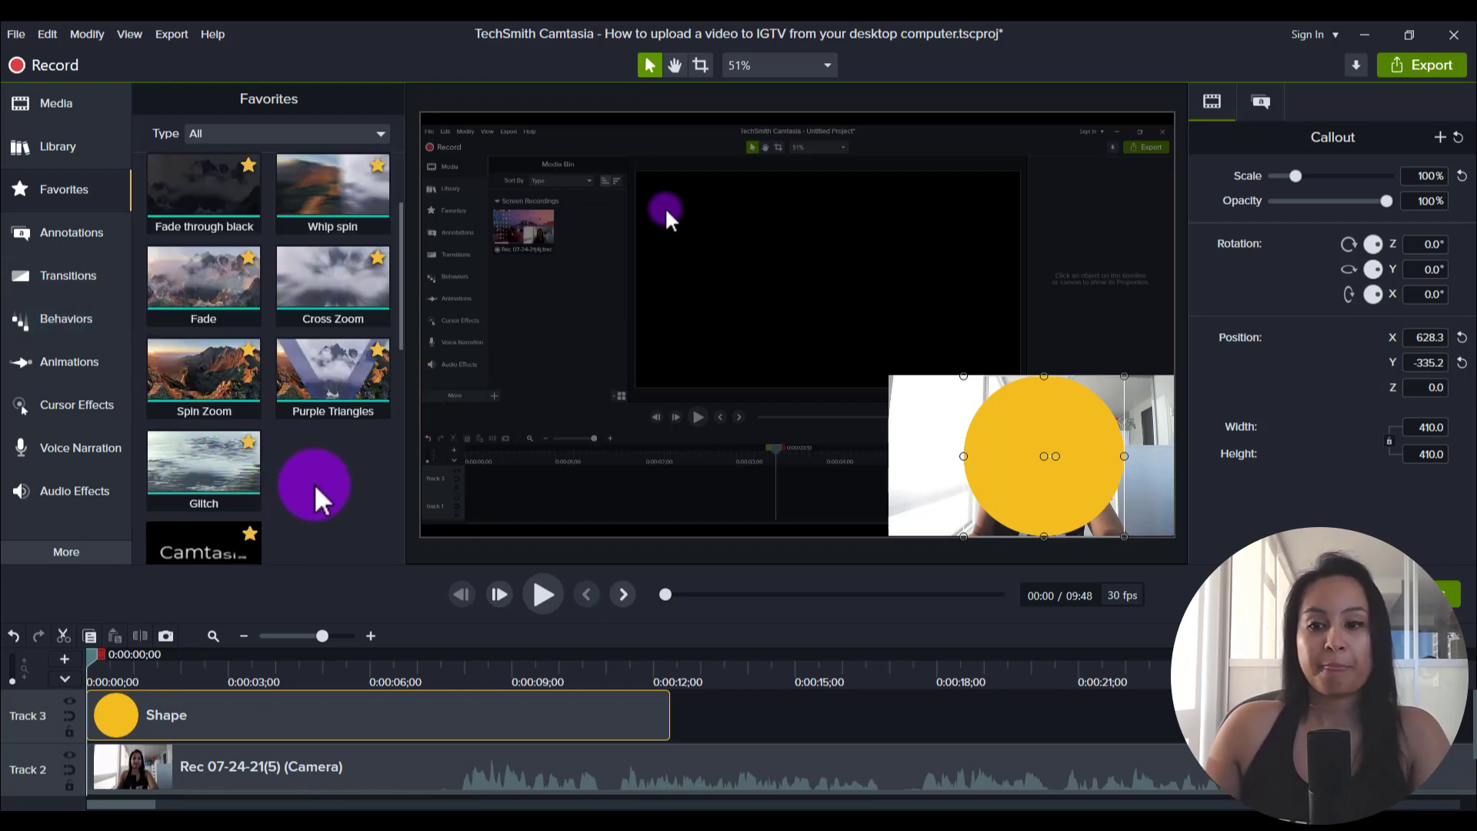
{"action": "scroll", "coordinate": [310, 473], "scroll_direction": "up", "scroll_amount": 2}
{"action": "scroll", "coordinate": [310, 473], "scroll_direction": "down", "scroll_amount": 1}
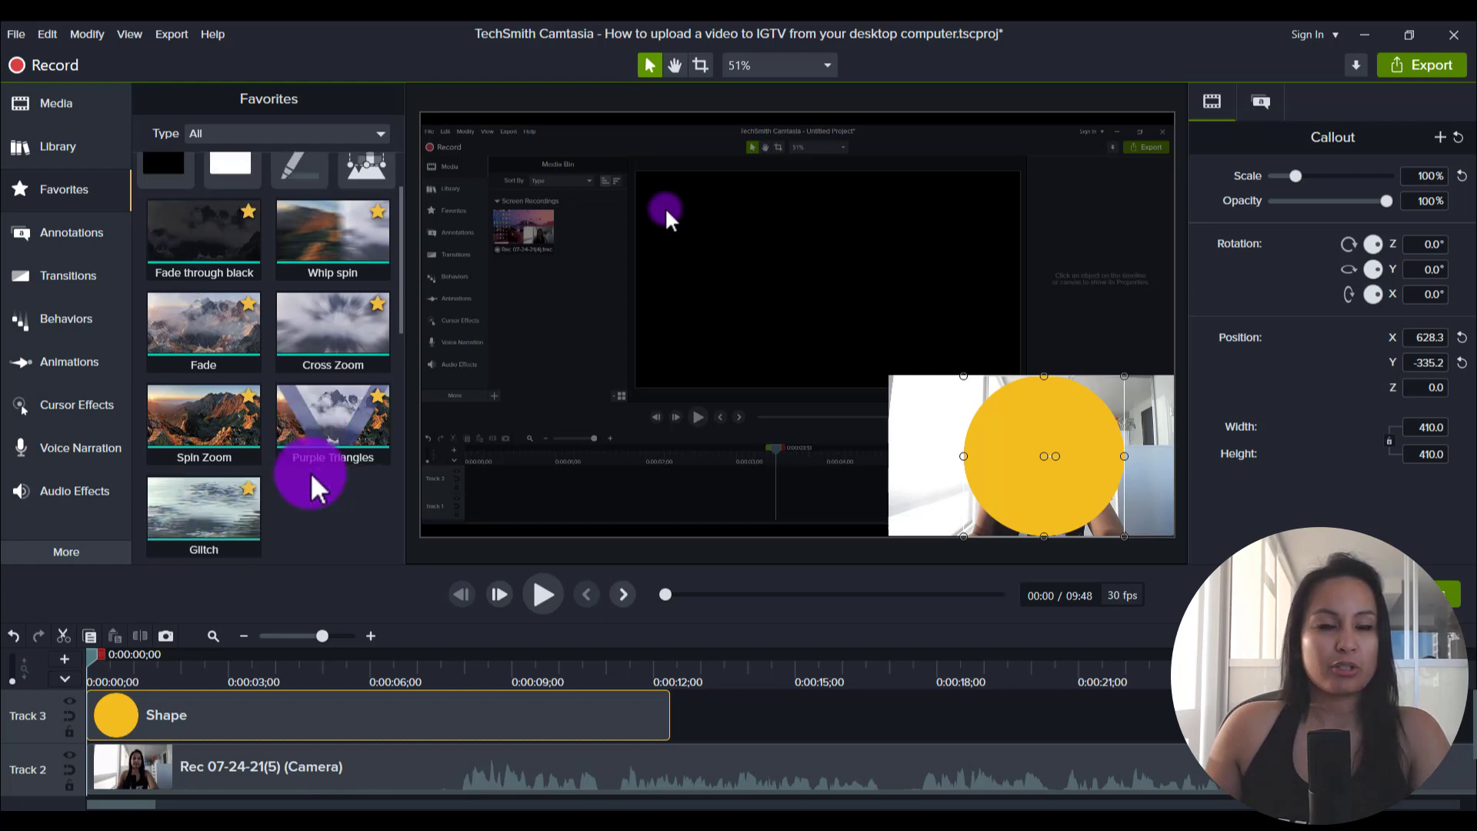
{"action": "scroll", "coordinate": [311, 472], "scroll_direction": "down", "scroll_amount": 8}
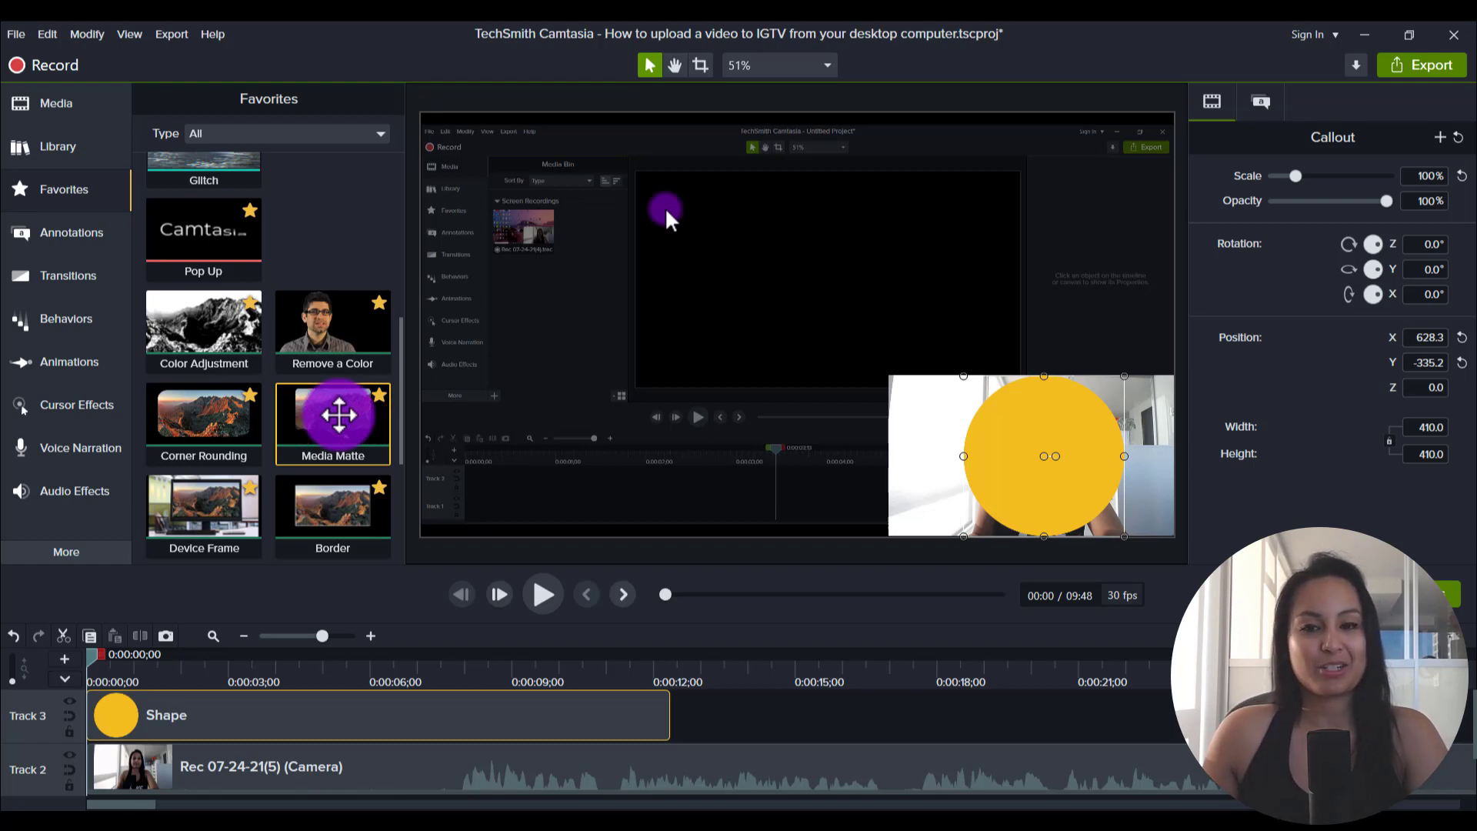
{"action": "left_click_drag", "start_coordinate": [340, 416], "coordinate": [399, 703]}
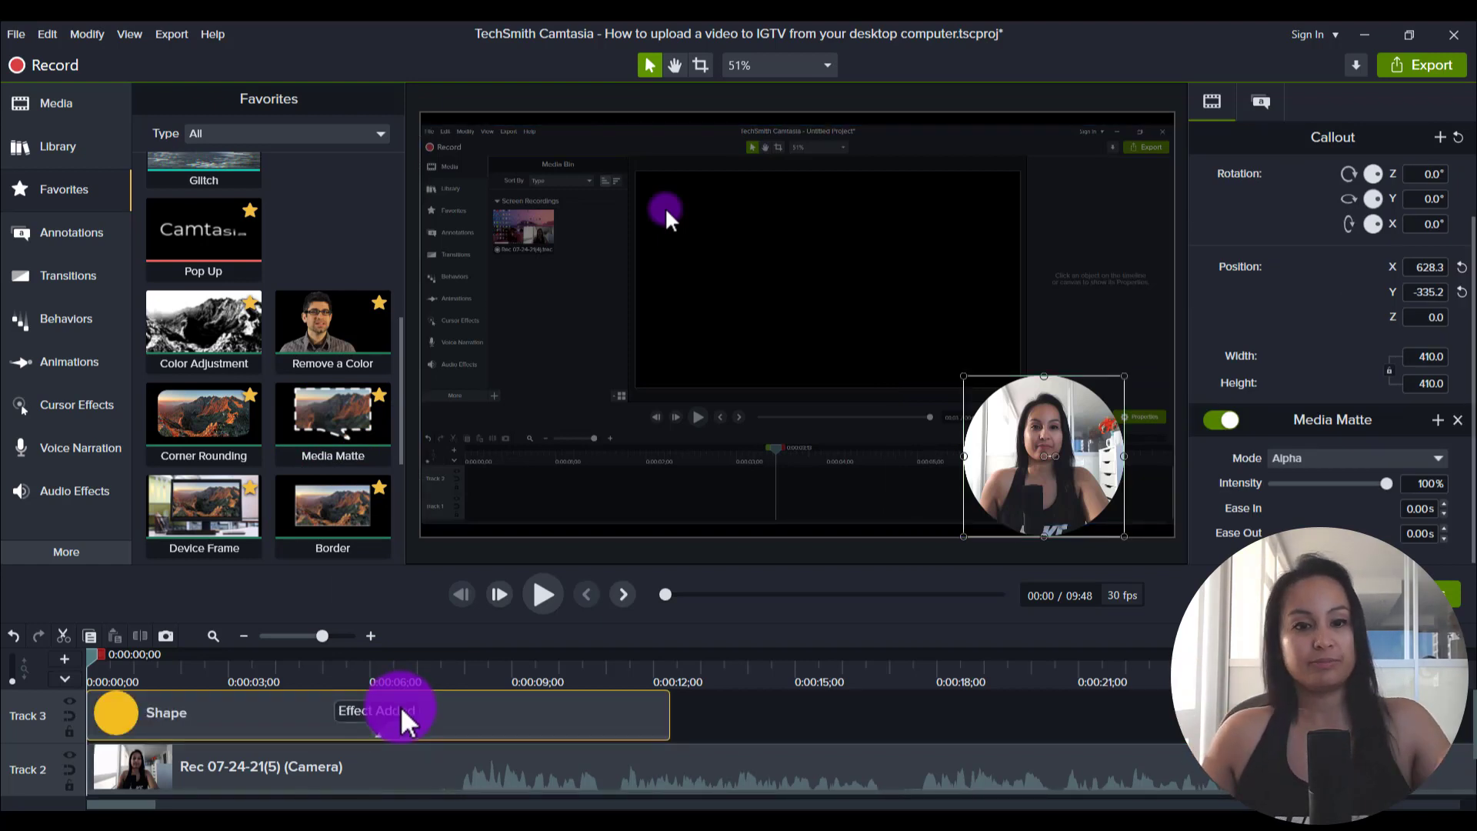
Move the circle and camera clip together toward the canvas's lower-right corner, placing the circle at about X 736, Y -323 and the camera clip at X 704
{"action": "left_click", "coordinate": [394, 761]}
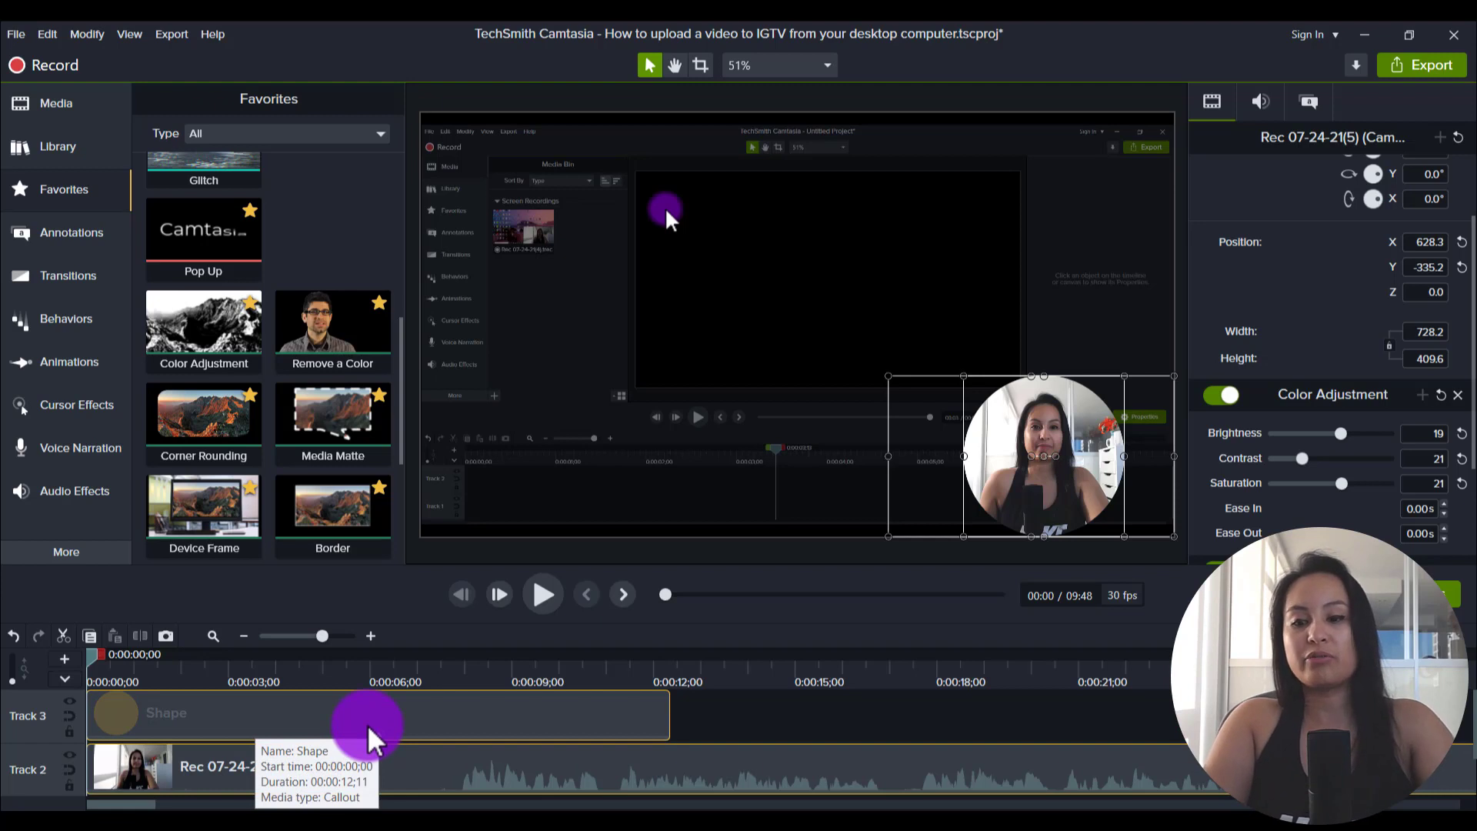
{"action": "key", "text": "Right"}
{"action": "key", "text": "Right"}
{"action": "key", "text": "Right"}
{"action": "key", "text": "Right"}
{"action": "key", "text": "Up"}
{"action": "key", "text": "Up"}
{"action": "key", "text": "Up"}
{"action": "key", "text": "Up"}
{"action": "key", "text": "Up"}
{"action": "key", "text": "Up"}
{"action": "key", "text": "Up"}
{"action": "key", "text": "Up"}
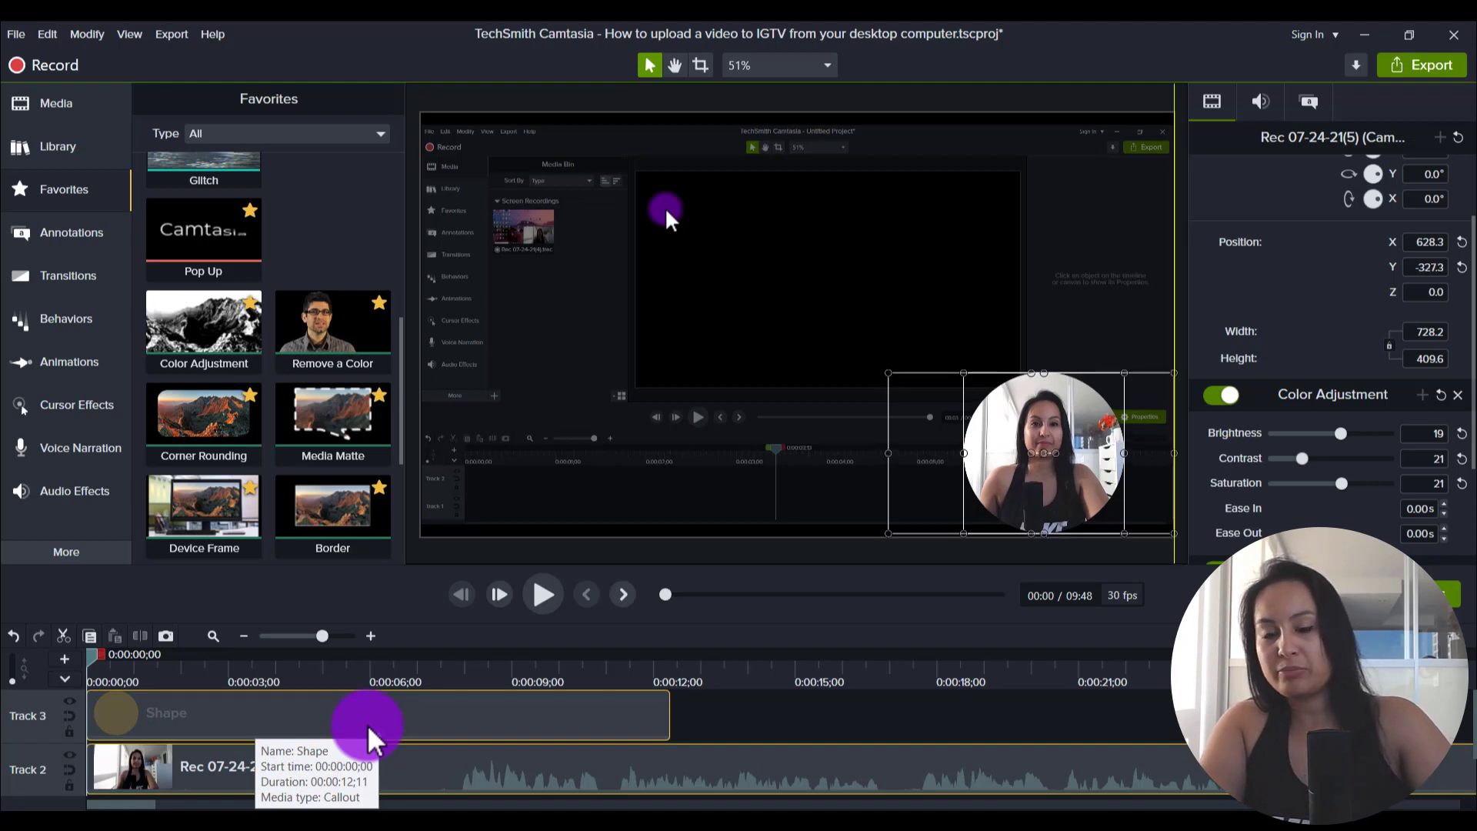
{"action": "key", "text": "Right"}
{"action": "key", "text": "Right"}
{"action": "key", "text": "Right"}
{"action": "key", "text": "Right"}
{"action": "key", "text": "Right"}
{"action": "key", "text": "Right"}
{"action": "key", "text": "Right"}
{"action": "key", "text": "Right"}
{"action": "key", "text": "Right"}
{"action": "key", "text": "Right"}
{"action": "key", "text": "Right"}
{"action": "key", "text": "Right"}
{"action": "key", "text": "Right"}
{"action": "key", "text": "Right"}
{"action": "key", "text": "Right"}
{"action": "key", "text": "Right"}
{"action": "key", "text": "Right"}
{"action": "key", "text": "Right"}
{"action": "key", "text": "Right"}
{"action": "key", "text": "Right"}
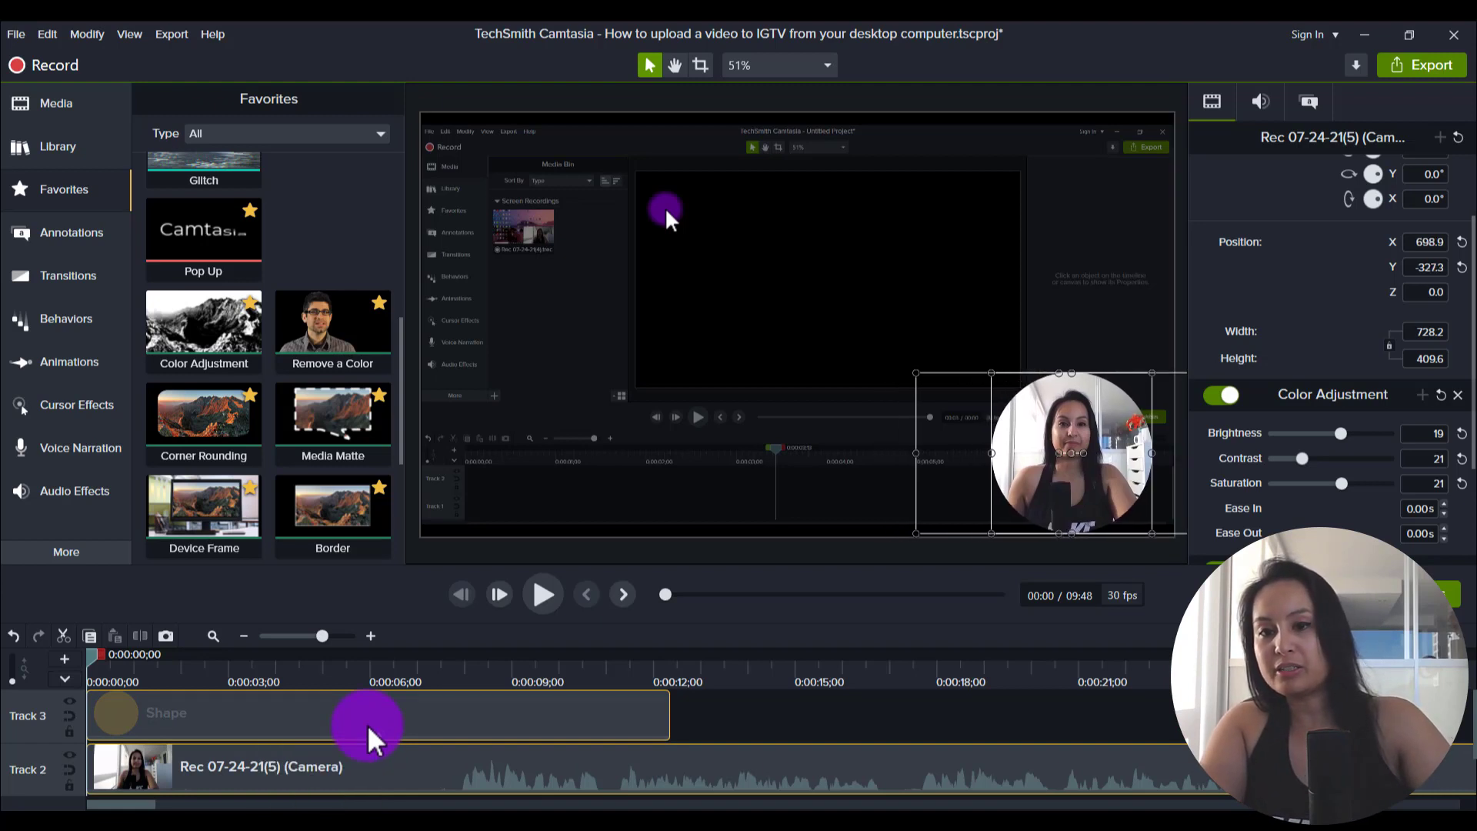
{"action": "key", "text": "Right"}
{"action": "key", "text": "Right"}
{"action": "key", "text": "Right"}
{"action": "key", "text": "Right"}
{"action": "key", "text": "Right"}
{"action": "key", "text": "Right"}
{"action": "key", "text": "Right"}
{"action": "key", "text": "Right"}
{"action": "key", "text": "Right"}
{"action": "key", "text": "Right"}
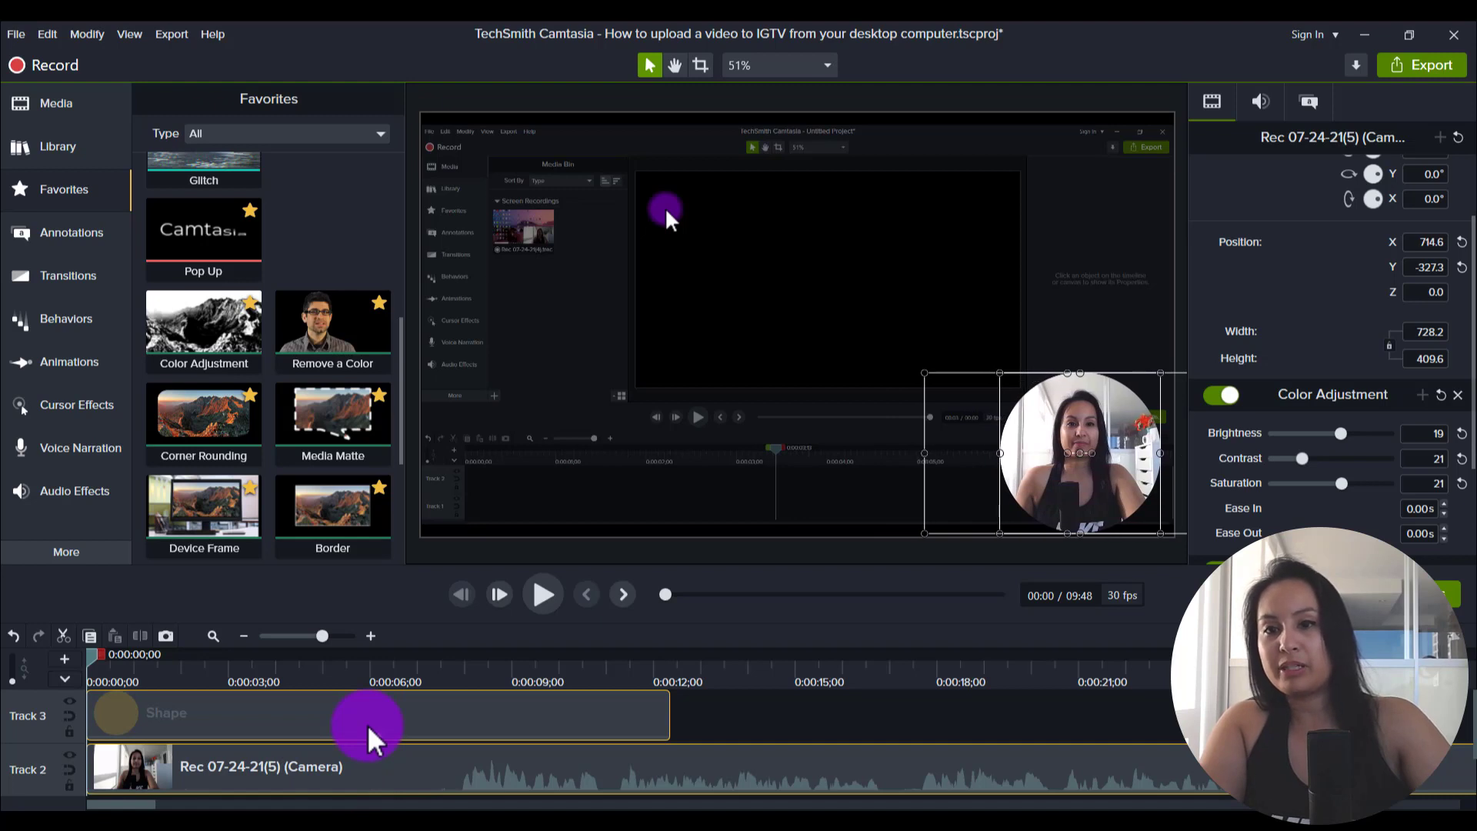
{"action": "key", "text": "Right"}
{"action": "key", "text": "Right"}
{"action": "key", "text": "Right"}
{"action": "key", "text": "Right"}
{"action": "key", "text": "Right"}
{"action": "key", "text": "Right"}
{"action": "key", "text": "Right"}
{"action": "key", "text": "Right"}
{"action": "key", "text": "Right"}
{"action": "key", "text": "Right"}
{"action": "key", "text": "Right"}
{"action": "key", "text": "Right"}
{"action": "key", "text": "Right"}
{"action": "key", "text": "Right"}
{"action": "key", "text": "Right"}
{"action": "key", "text": "Right"}
{"action": "key", "text": "Right"}
{"action": "key", "text": "Right"}
{"action": "key", "text": "Right"}
{"action": "key", "text": "Right"}
{"action": "key", "text": "Up"}
{"action": "key", "text": "Up"}
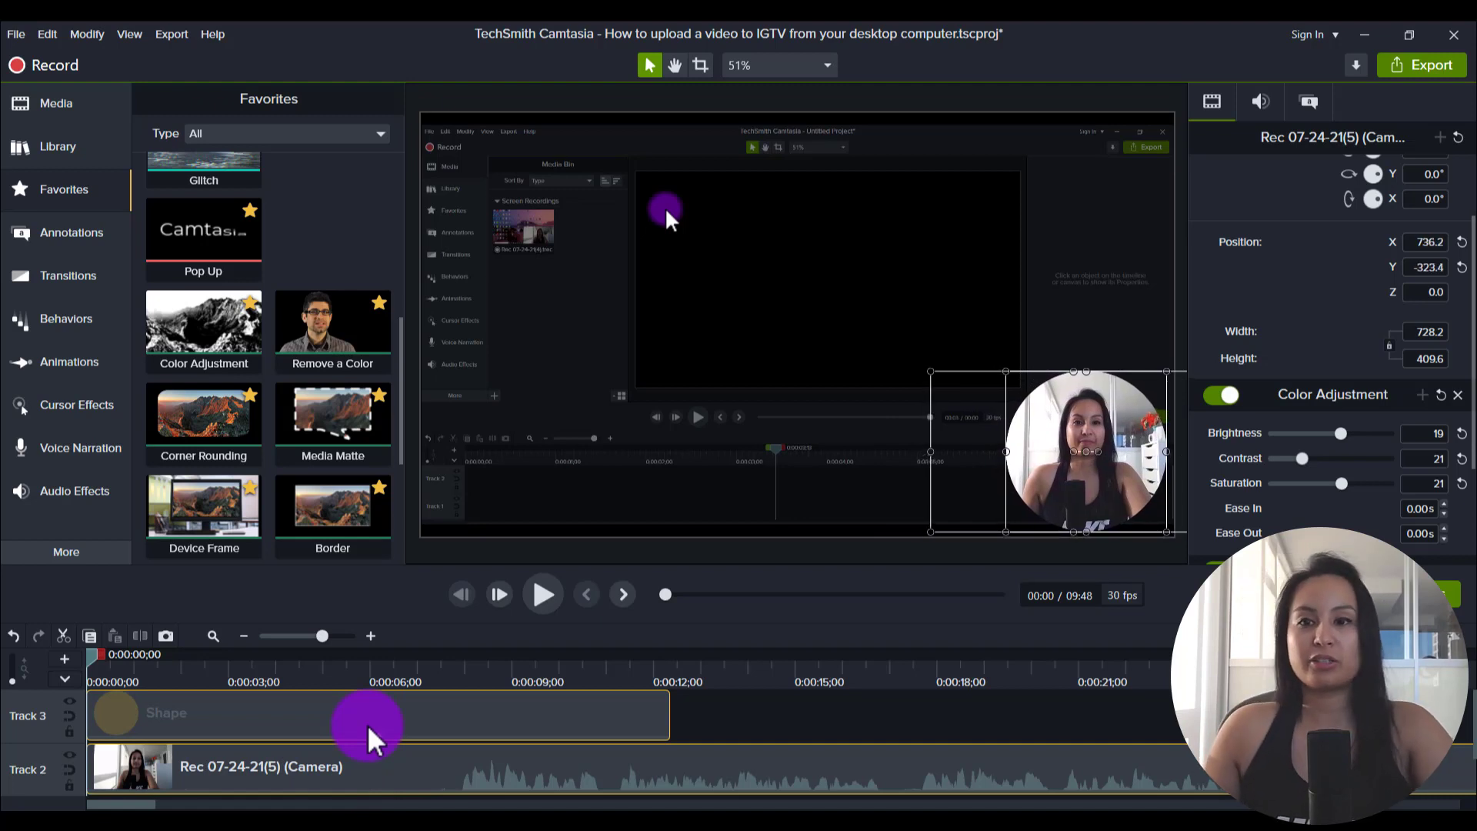
{"action": "left_click", "coordinate": [1179, 331]}
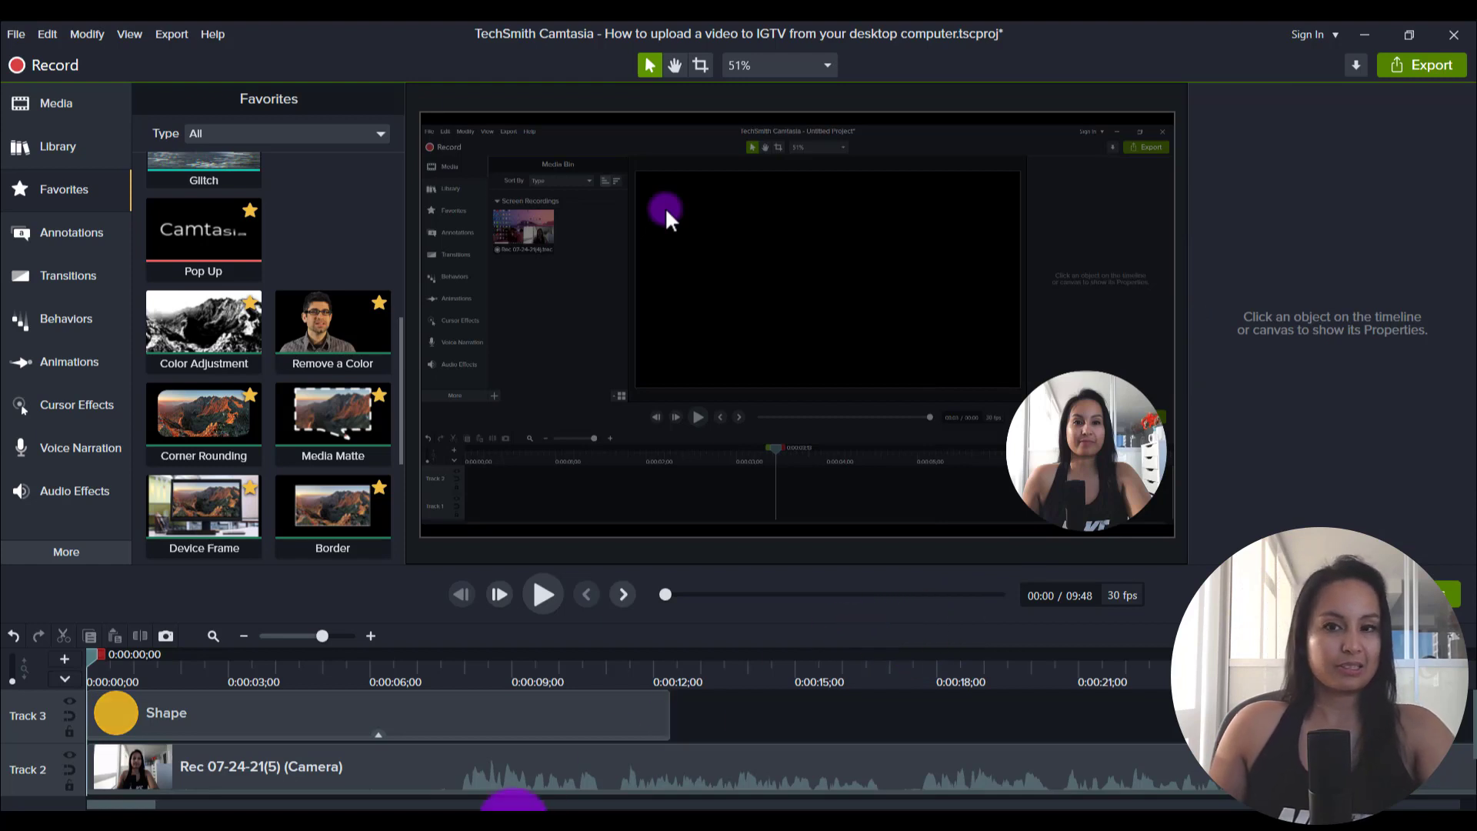
Select the camera and screen clips and place the playhead at 0:00:07;24
{"action": "scroll", "coordinate": [540, 776], "scroll_direction": "down", "scroll_amount": 1}
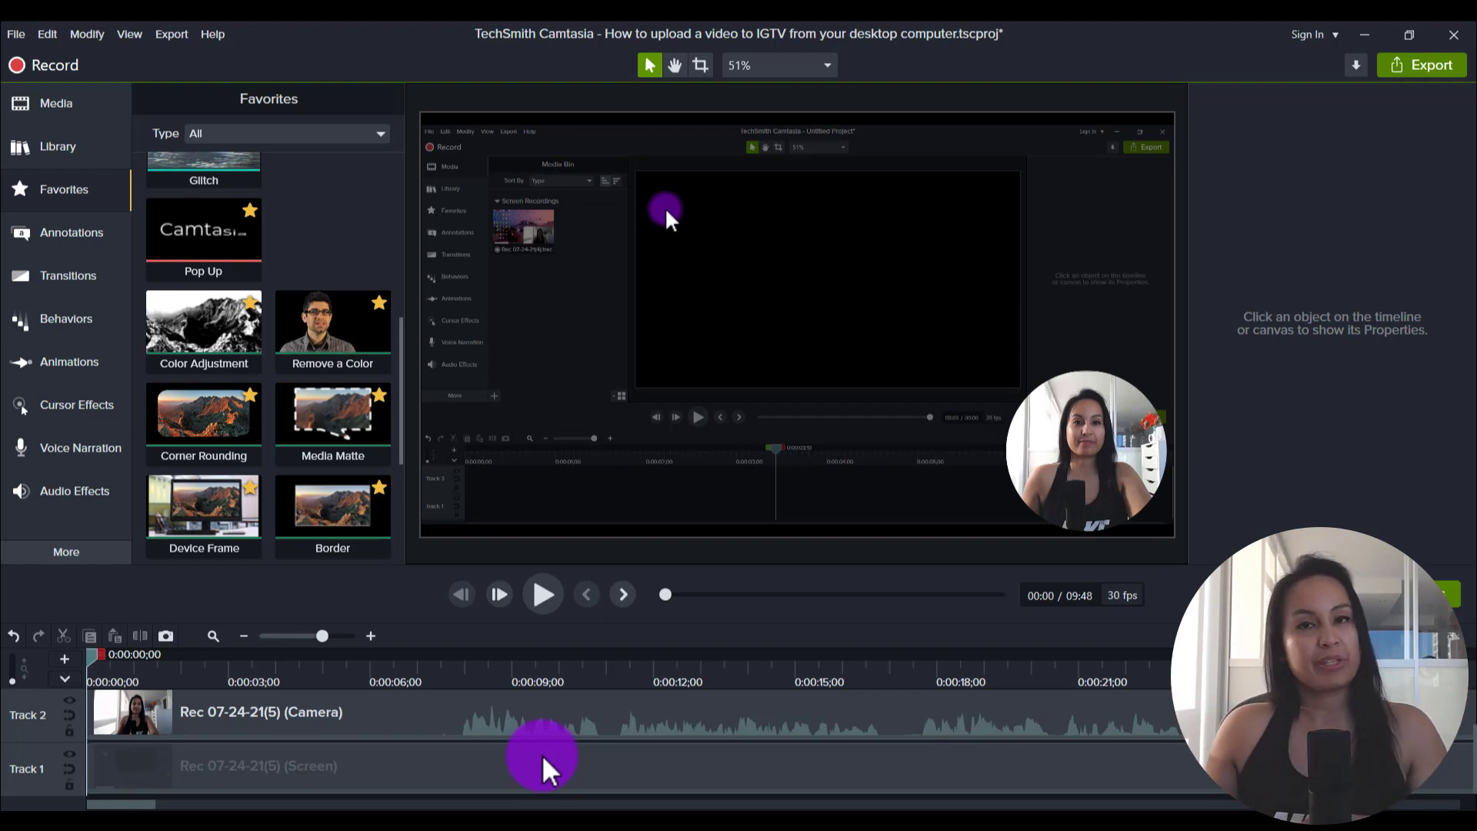
{"action": "left_click_drag", "start_coordinate": [542, 754], "coordinate": [440, 771]}
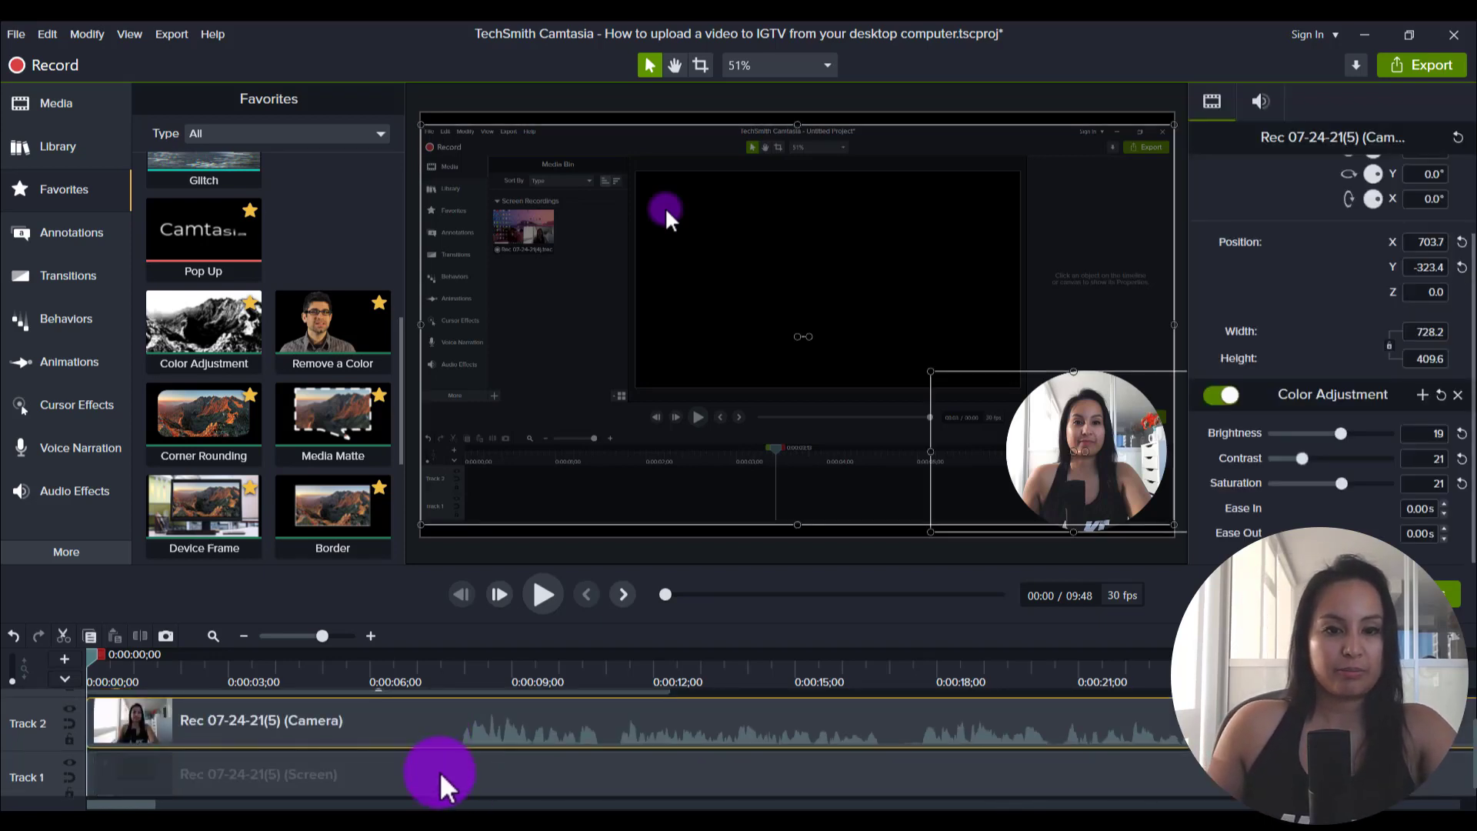
{"action": "left_click", "coordinate": [451, 675]}
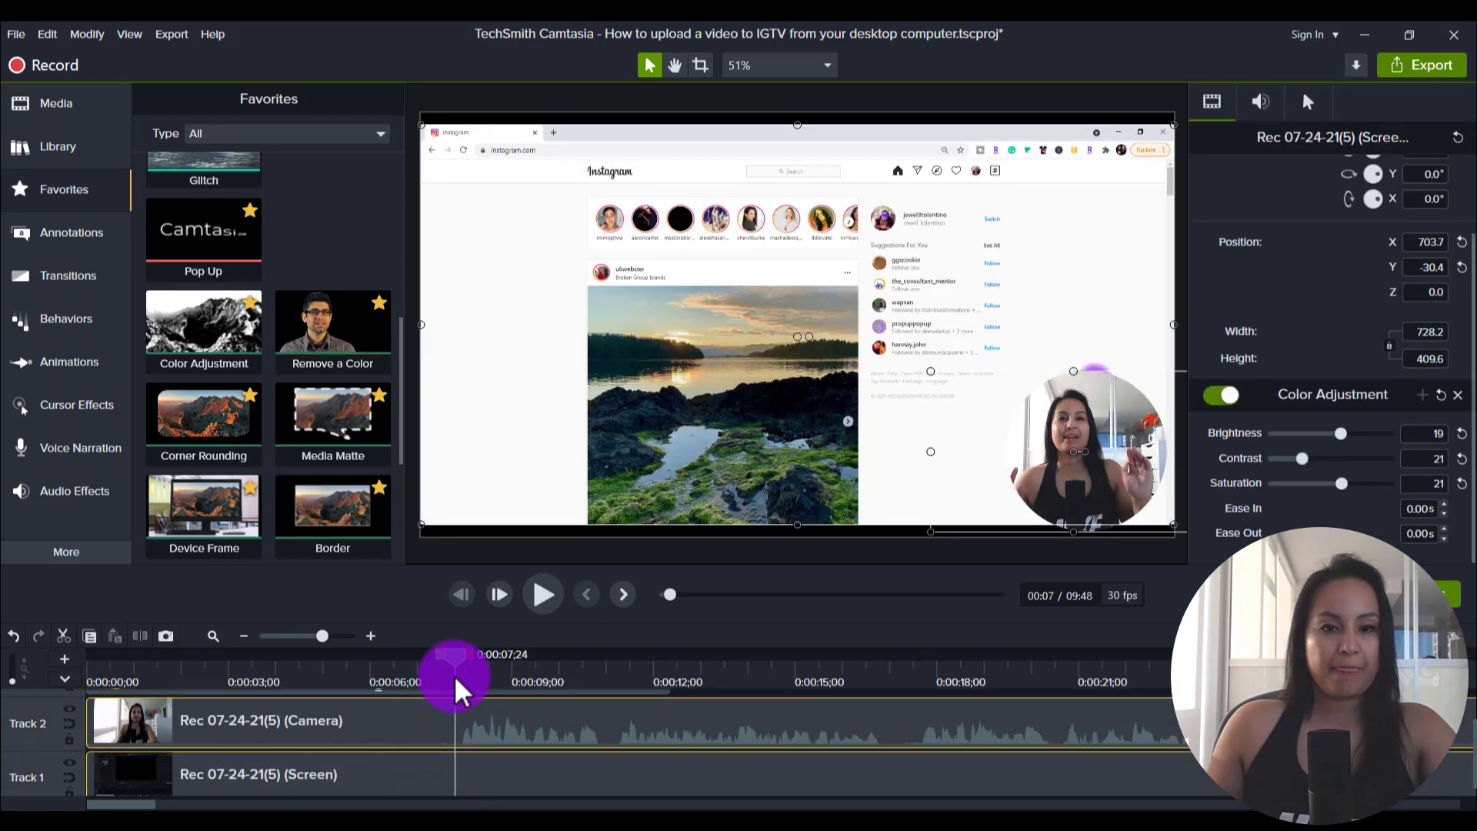
Extend the circle shape on Track 3 so that it ends at about the 5-minute mark
{"action": "scroll", "coordinate": [478, 753], "scroll_direction": "up", "scroll_amount": 1}
{"action": "left_click", "coordinate": [530, 726]}
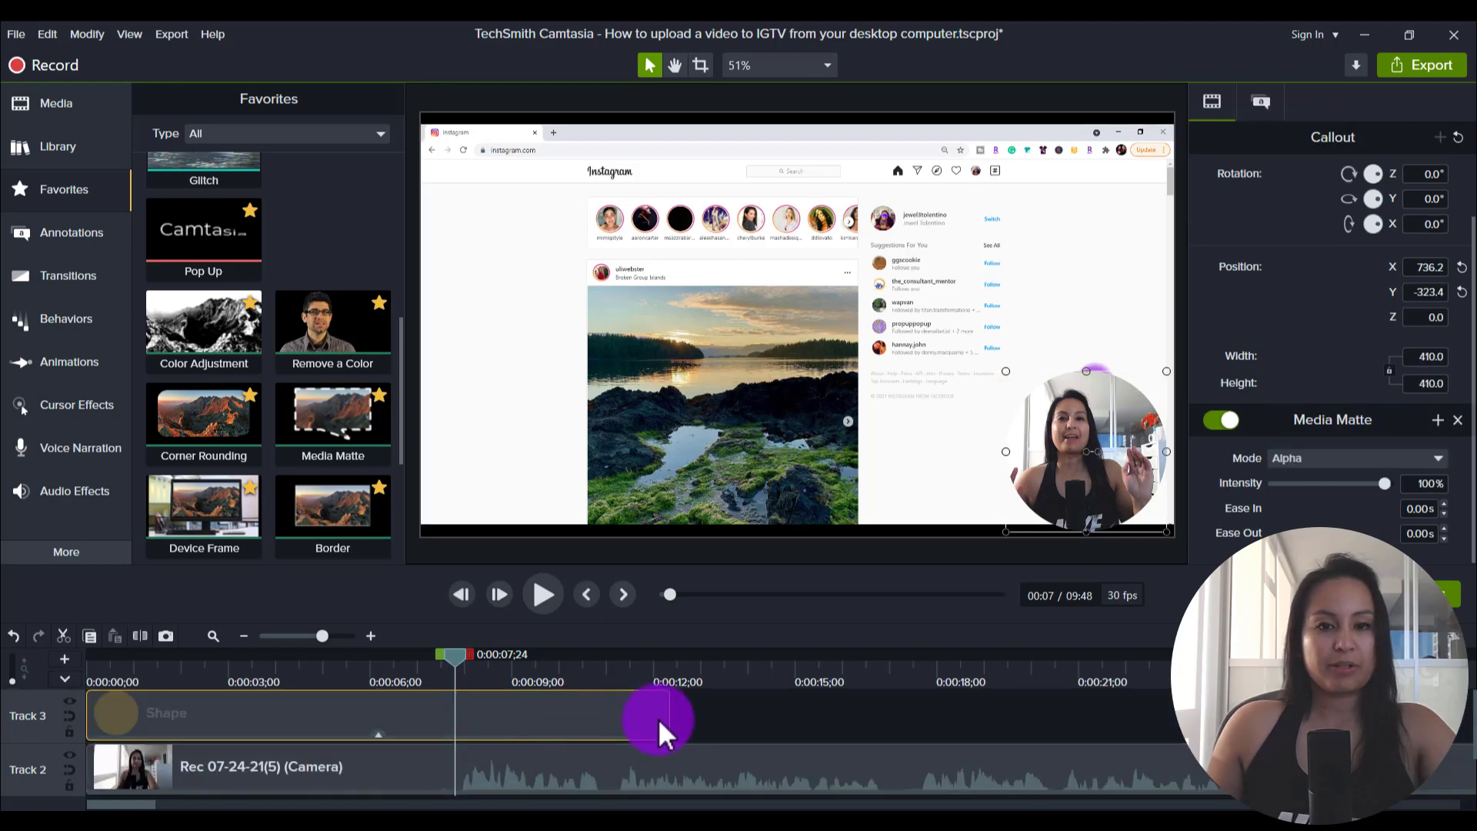
{"action": "left_click", "coordinate": [243, 635]}
{"action": "left_click", "coordinate": [243, 635]}
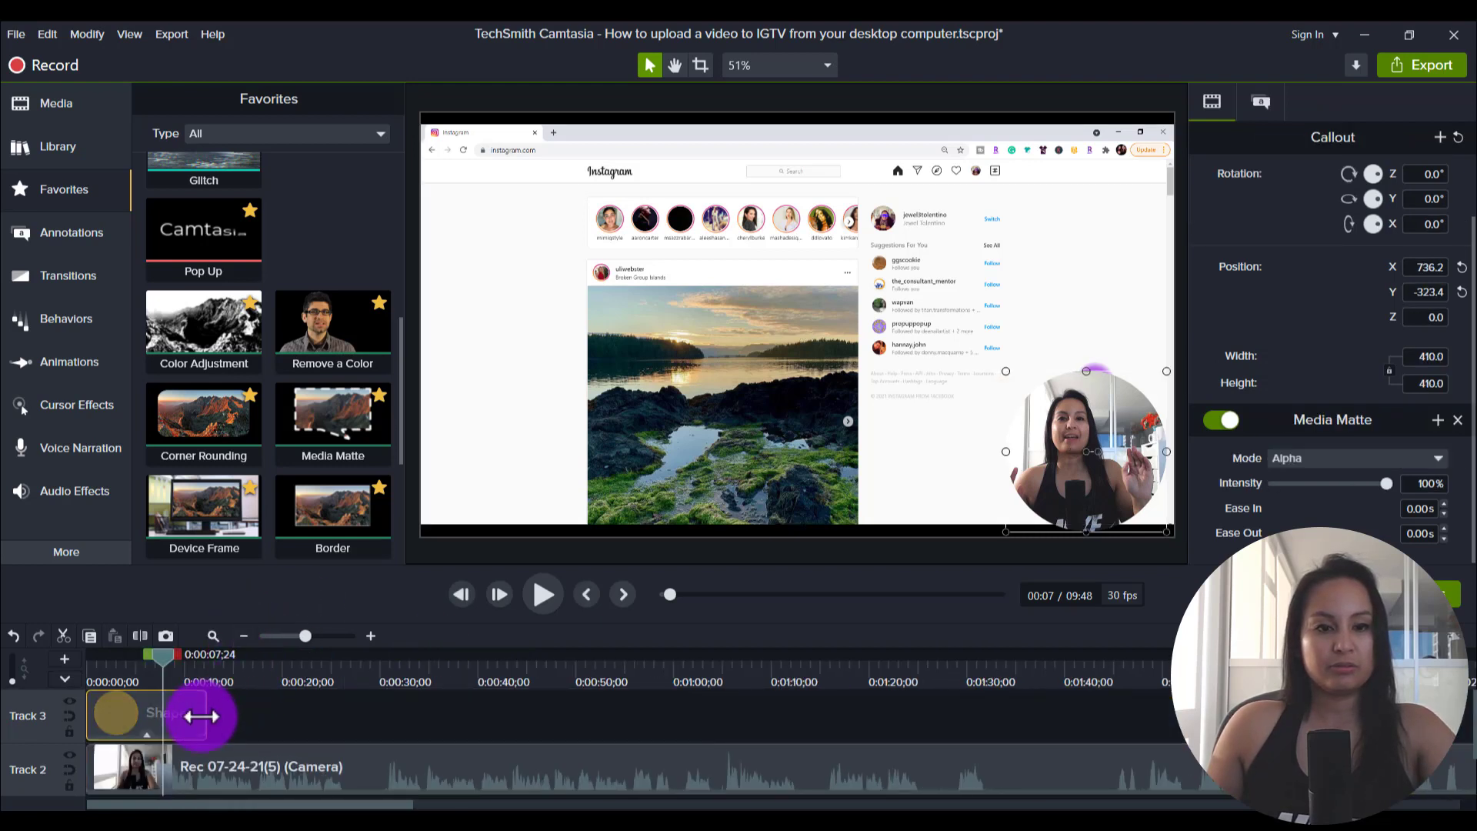
{"action": "left_click_drag", "start_coordinate": [206, 716], "coordinate": [1093, 792]}
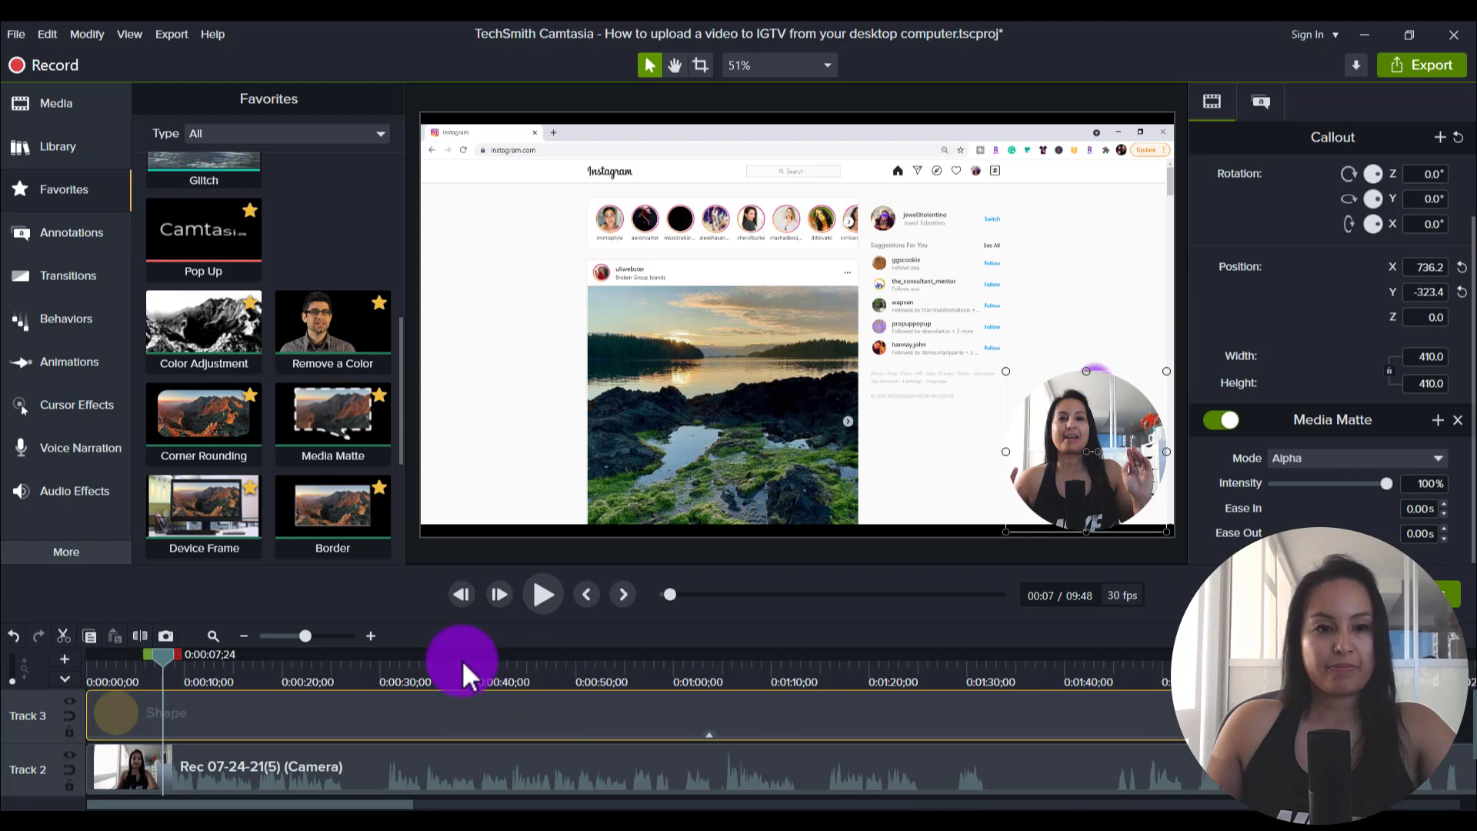
{"action": "left_click", "coordinate": [246, 637]}
{"action": "left_click", "coordinate": [246, 637]}
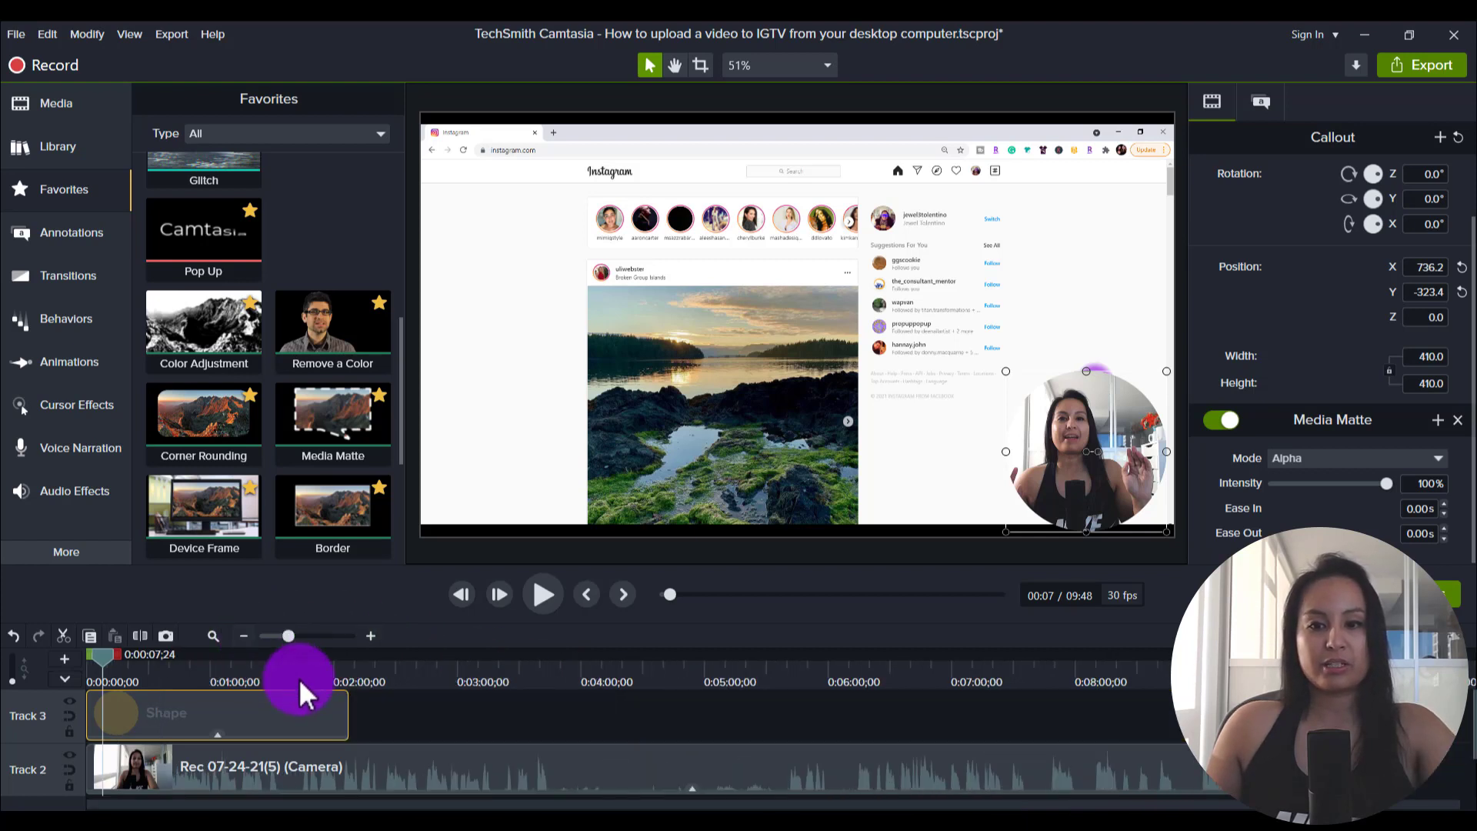
{"action": "left_click_drag", "start_coordinate": [343, 702], "coordinate": [794, 744]}
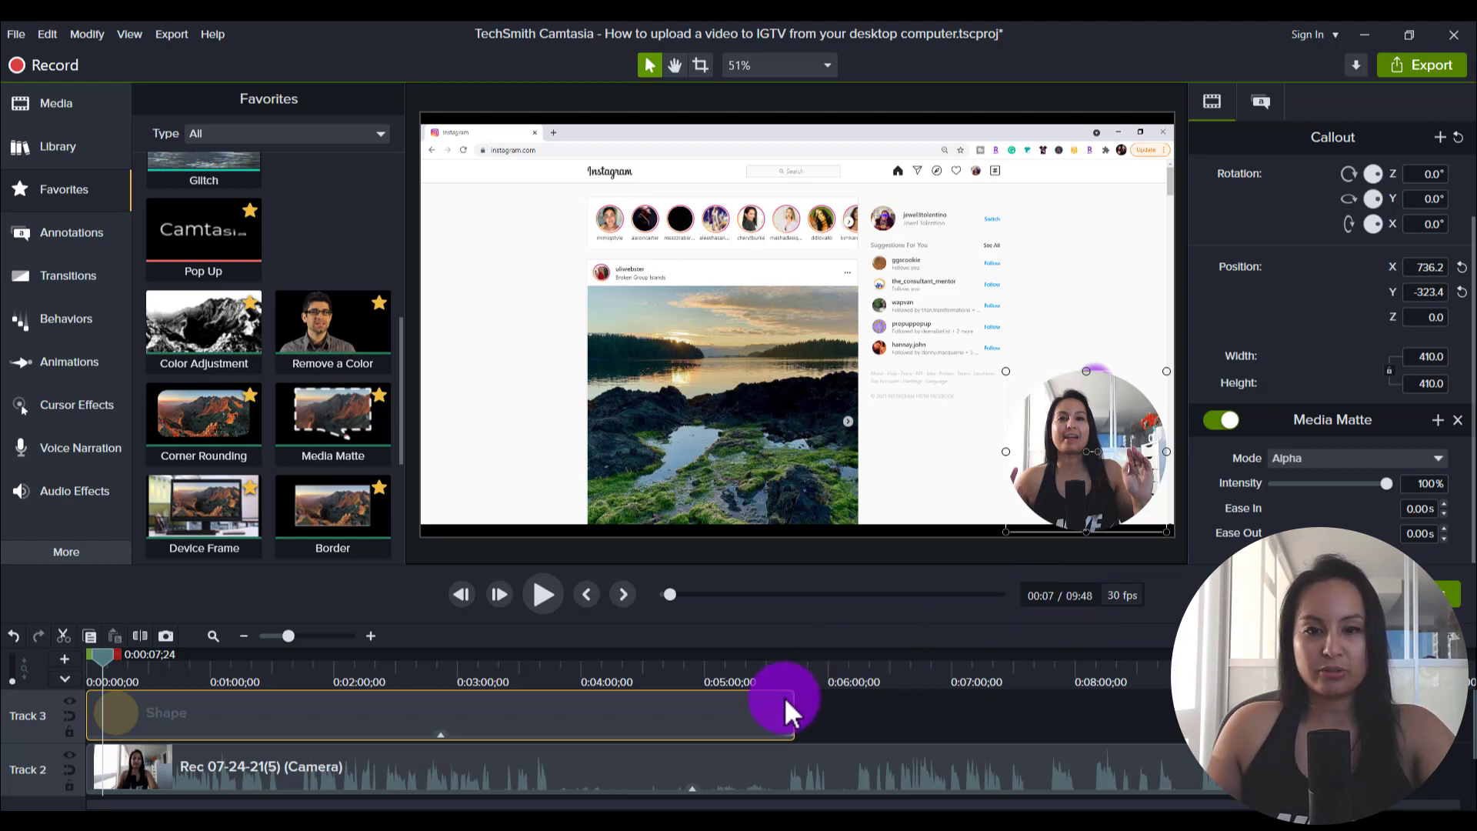
{"action": "left_click_drag", "start_coordinate": [792, 712], "coordinate": [704, 697]}
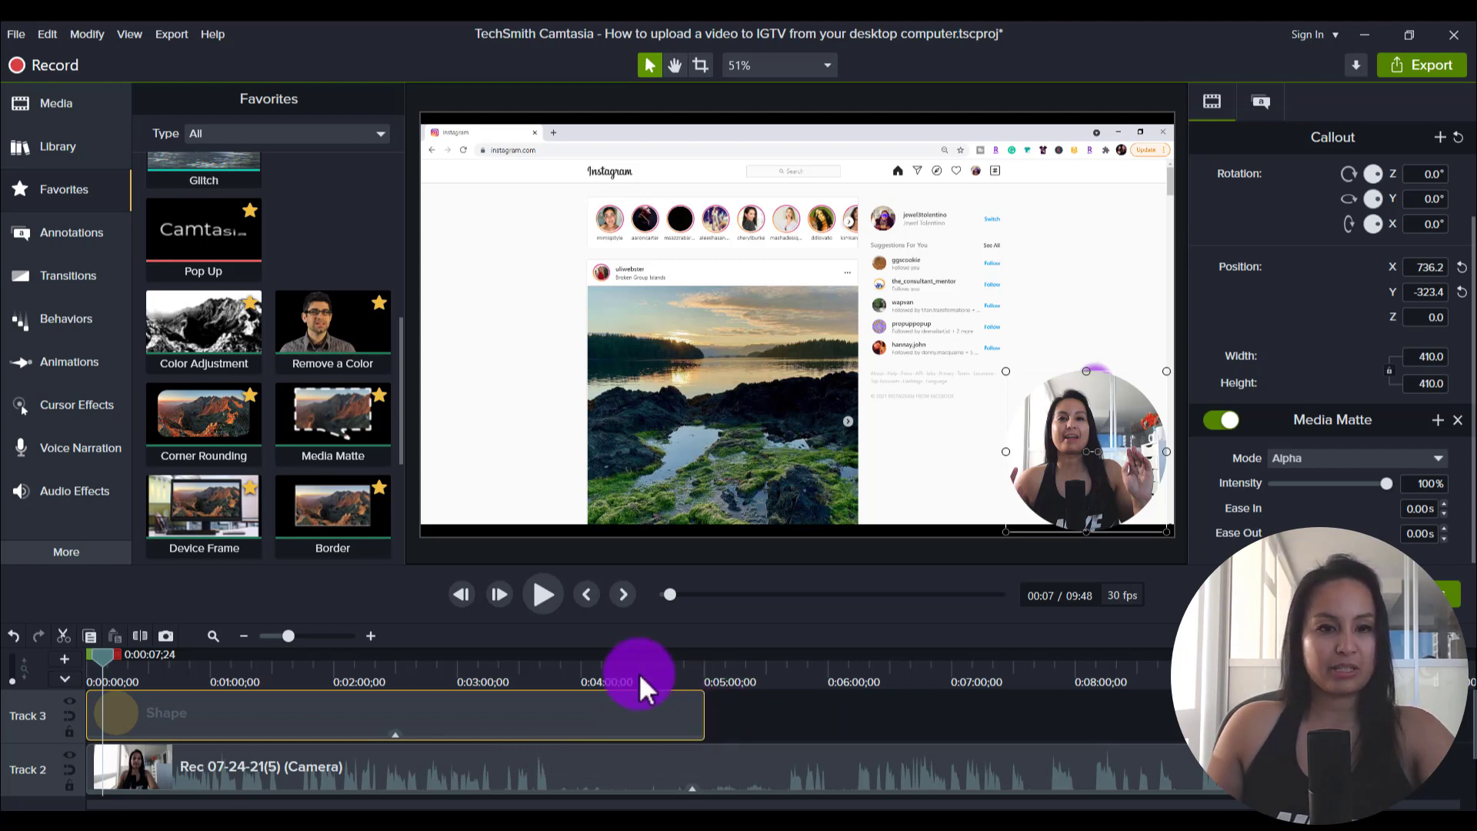
Split the camera and screen clips on Tracks 2 and 1 at 0:00:07;27, where the talking begins
{"action": "left_click", "coordinate": [372, 632]}
{"action": "left_click", "coordinate": [373, 632]}
{"action": "left_click", "coordinate": [373, 633]}
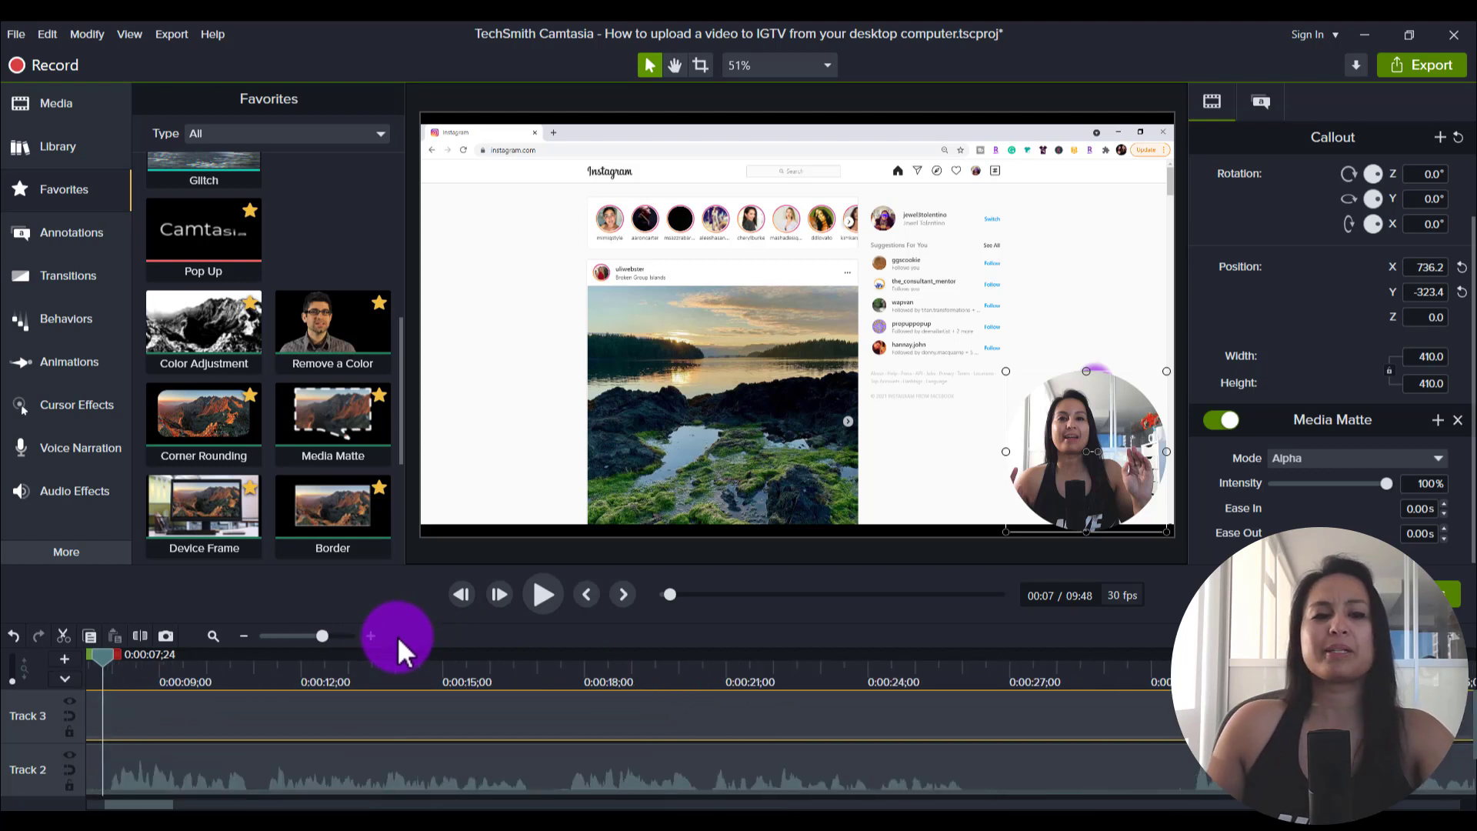
{"action": "scroll", "coordinate": [261, 750], "scroll_direction": "down", "scroll_amount": 1}
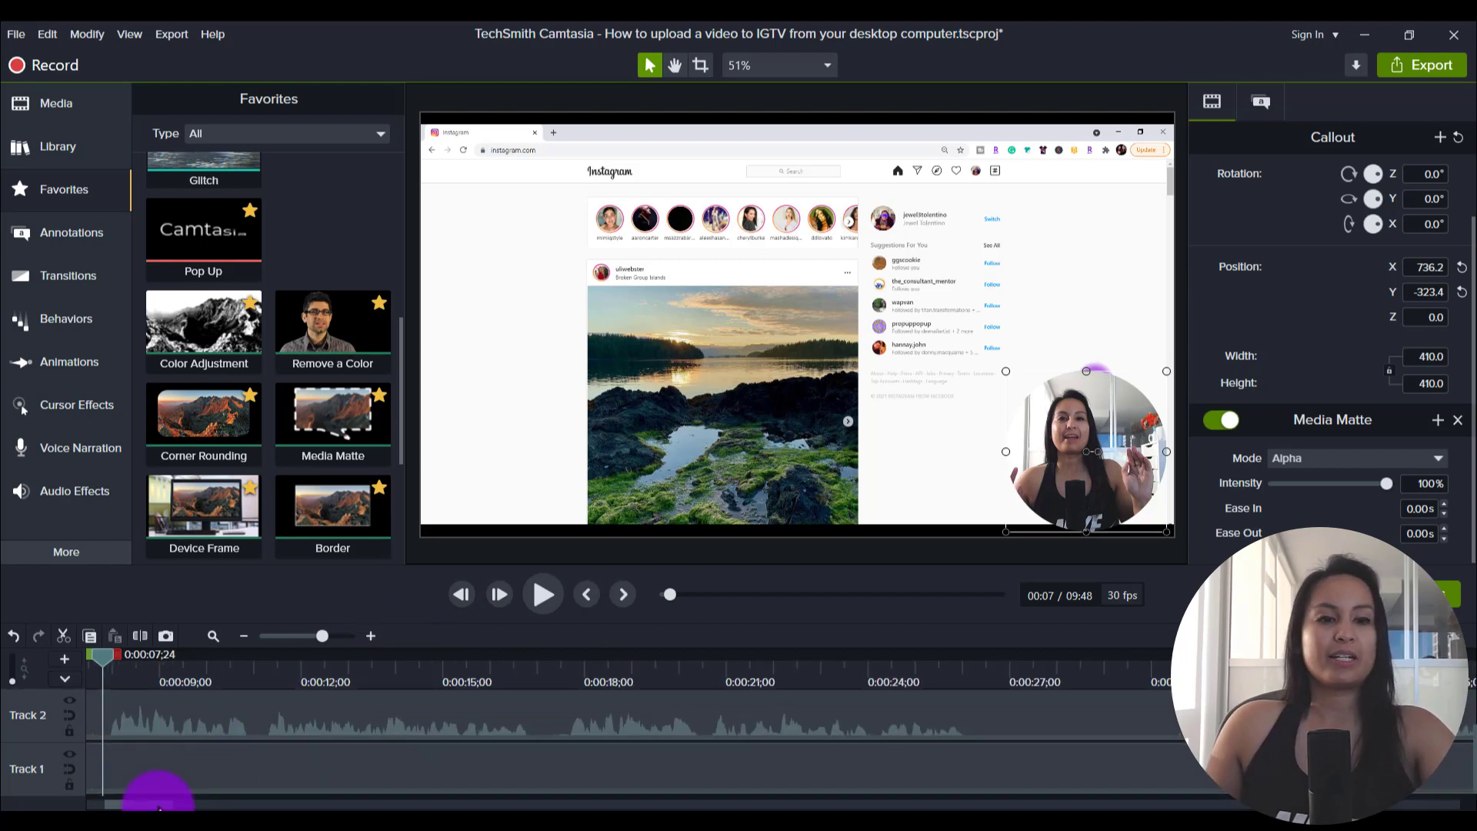
{"action": "left_click_drag", "start_coordinate": [159, 805], "coordinate": [79, 801]}
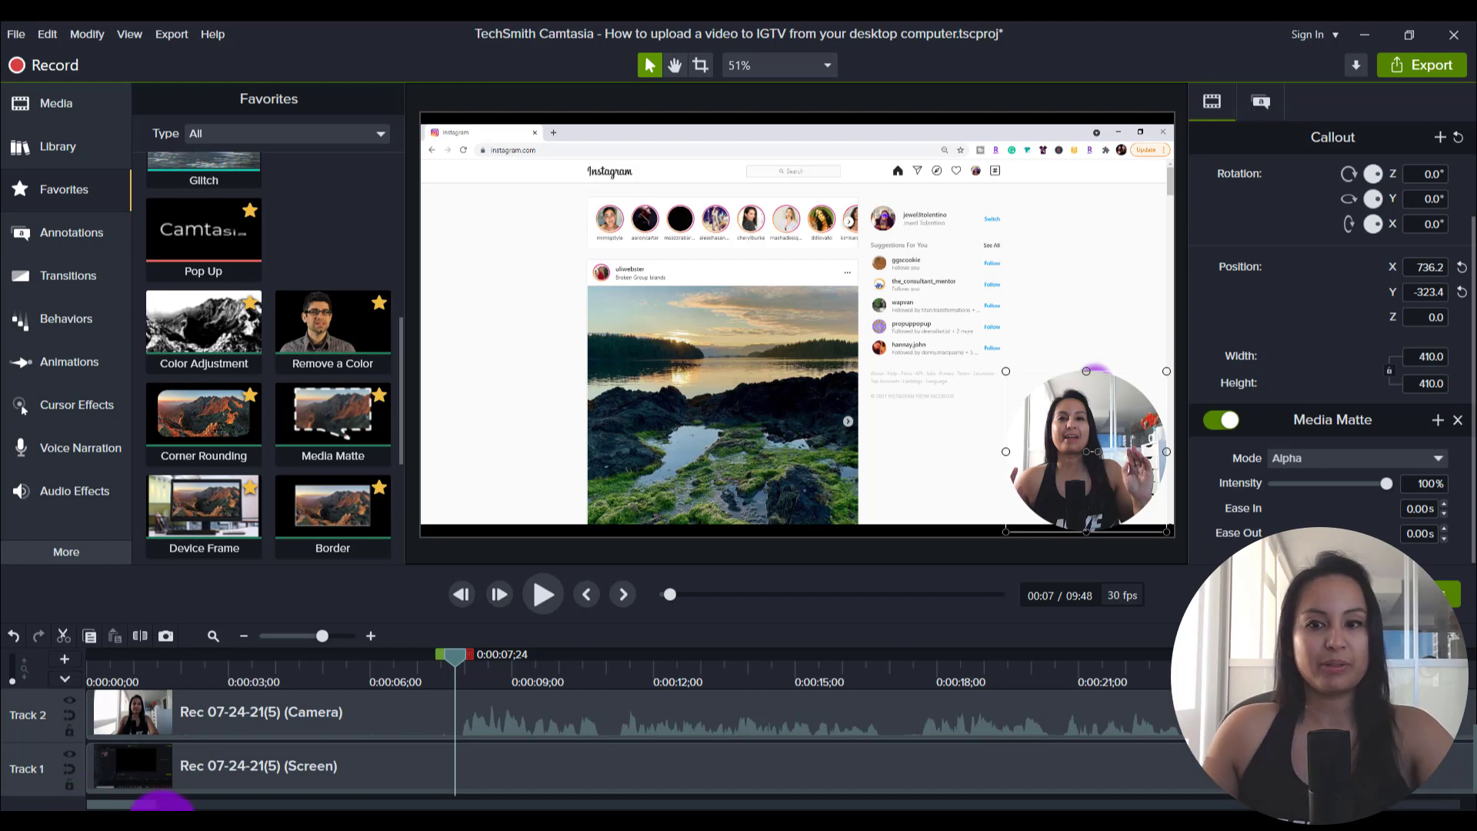
{"action": "left_click", "coordinate": [496, 723]}
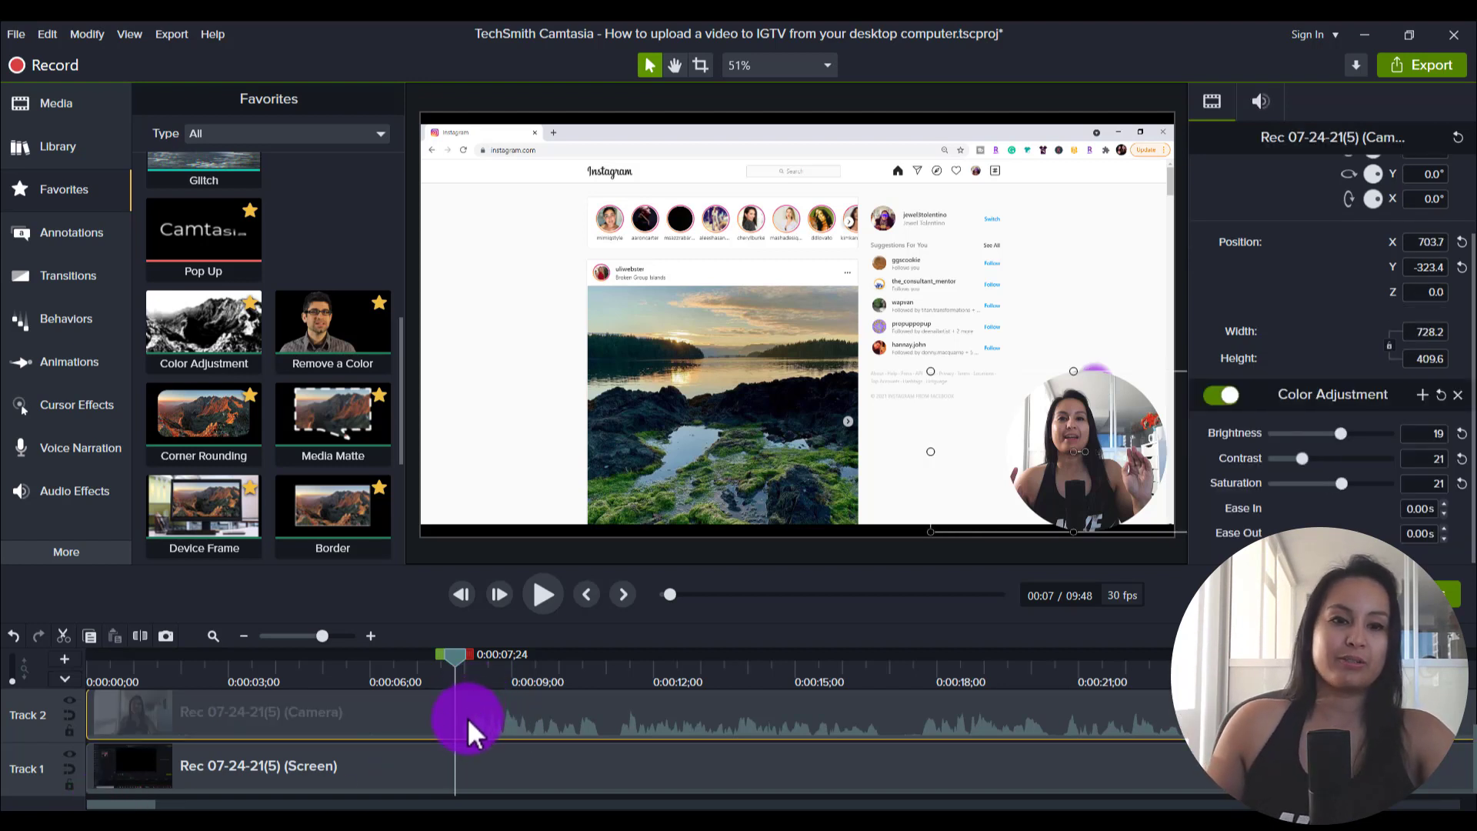
{"action": "left_click", "coordinate": [471, 773]}
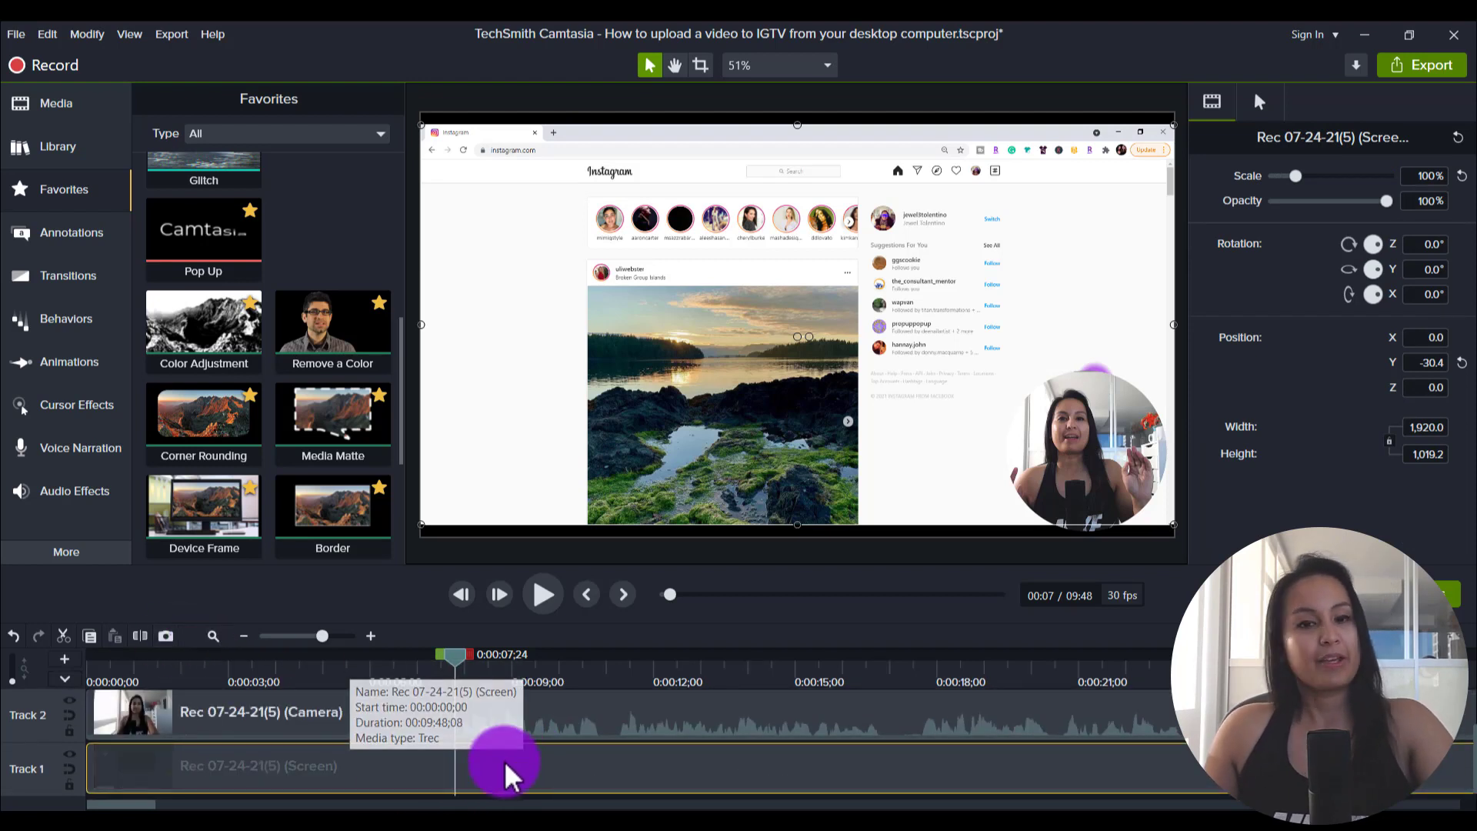
{"action": "left_click", "coordinate": [458, 706]}
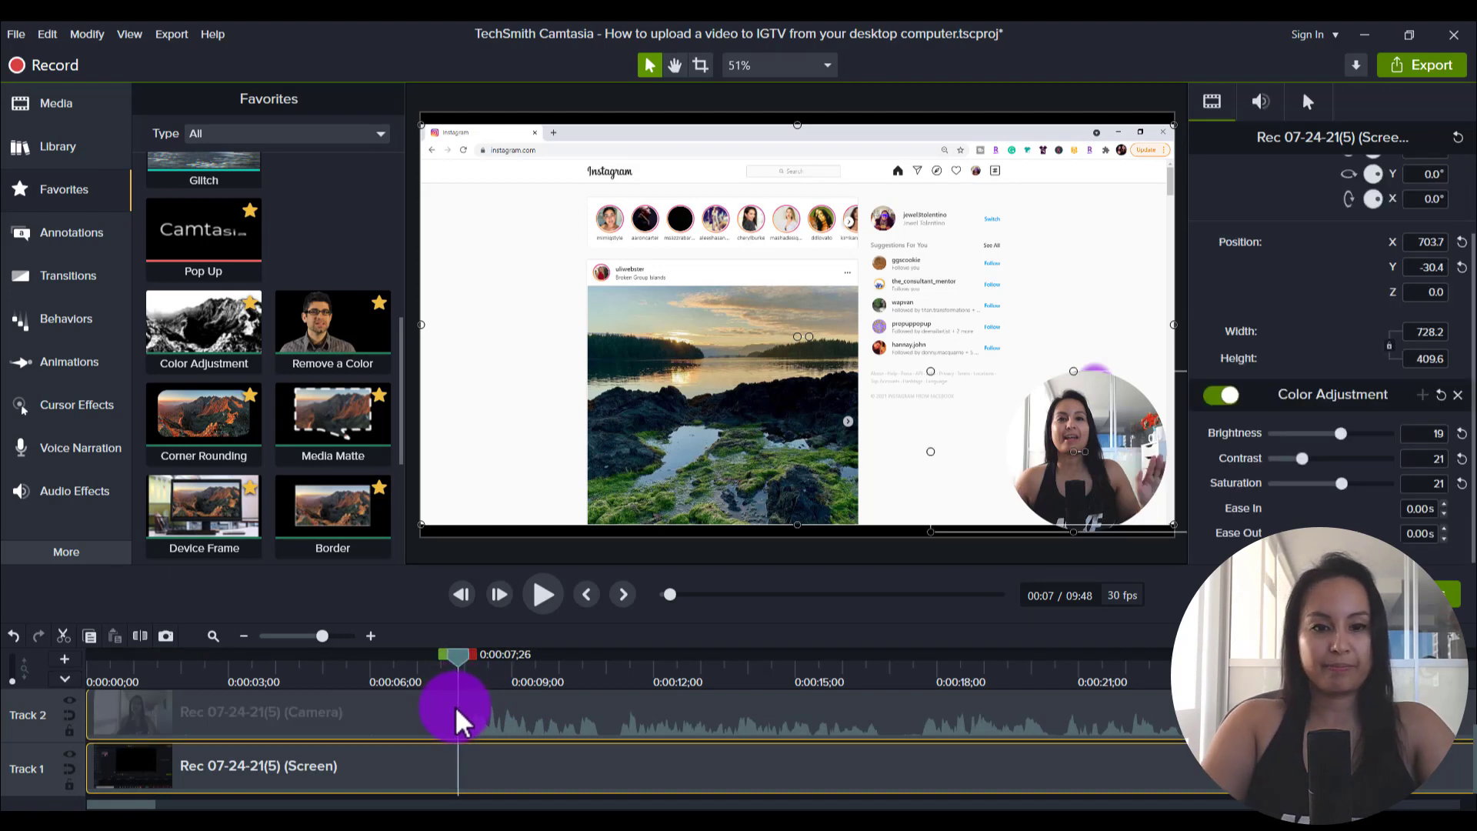
{"action": "key", "text": "space"}
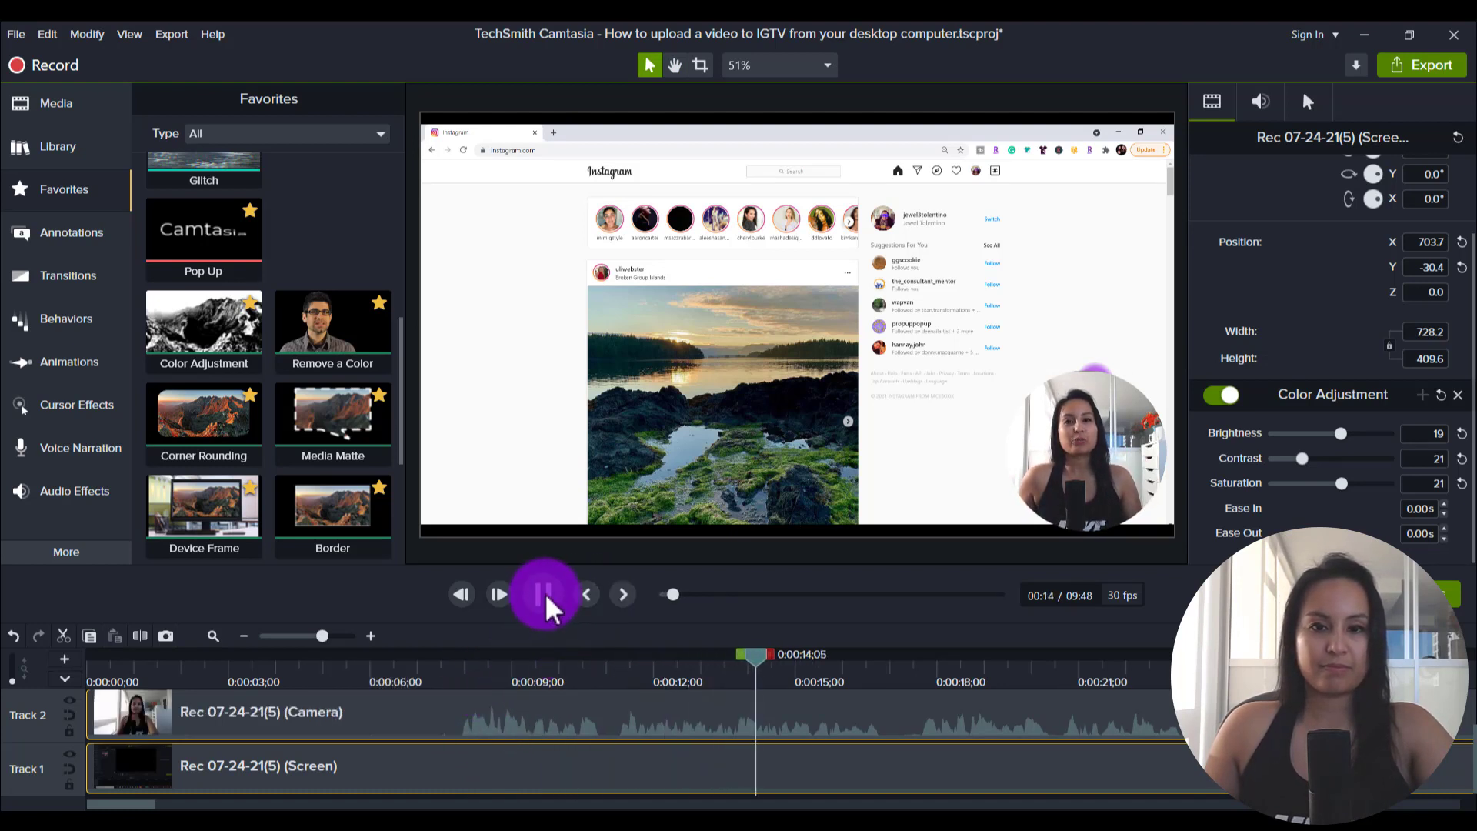
{"action": "left_click", "coordinate": [460, 668]}
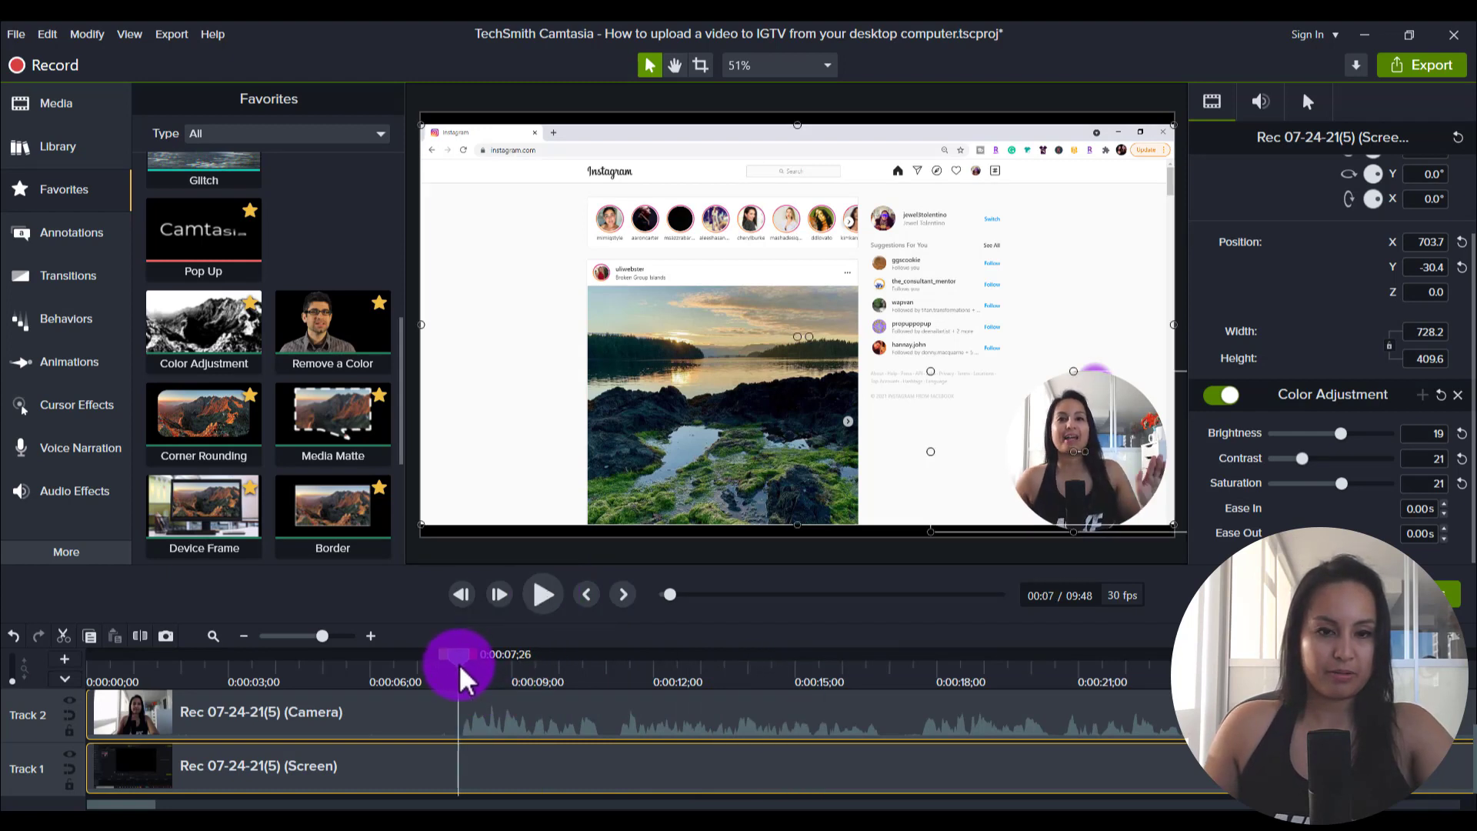
{"action": "key", "text": "s"}
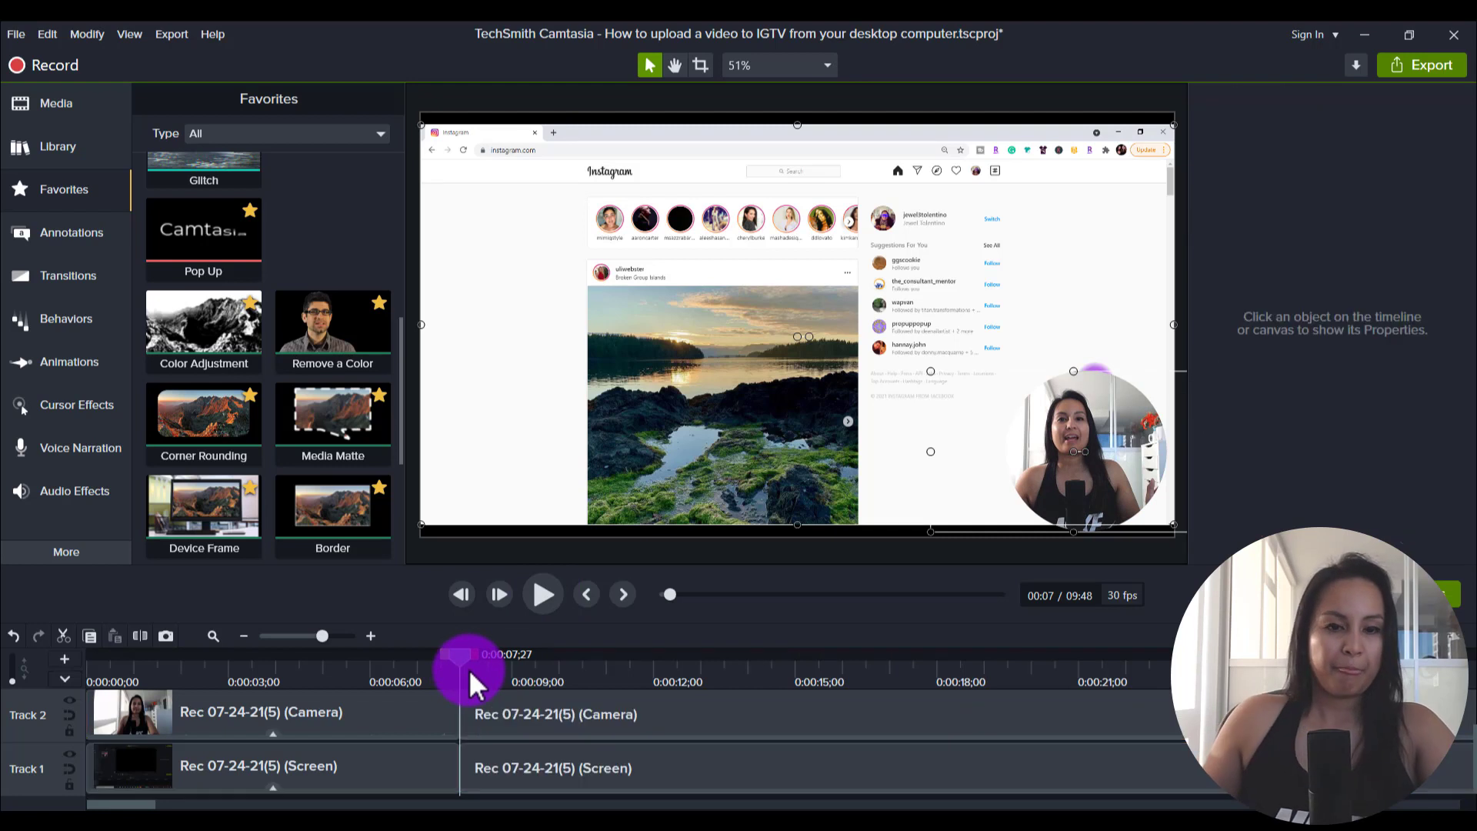
Ripple delete the opening camera and screen segments before the split at 0:00:07;27
{"action": "left_click", "coordinate": [399, 714]}
{"action": "left_click", "coordinate": [397, 760], "text": "ctrl"}
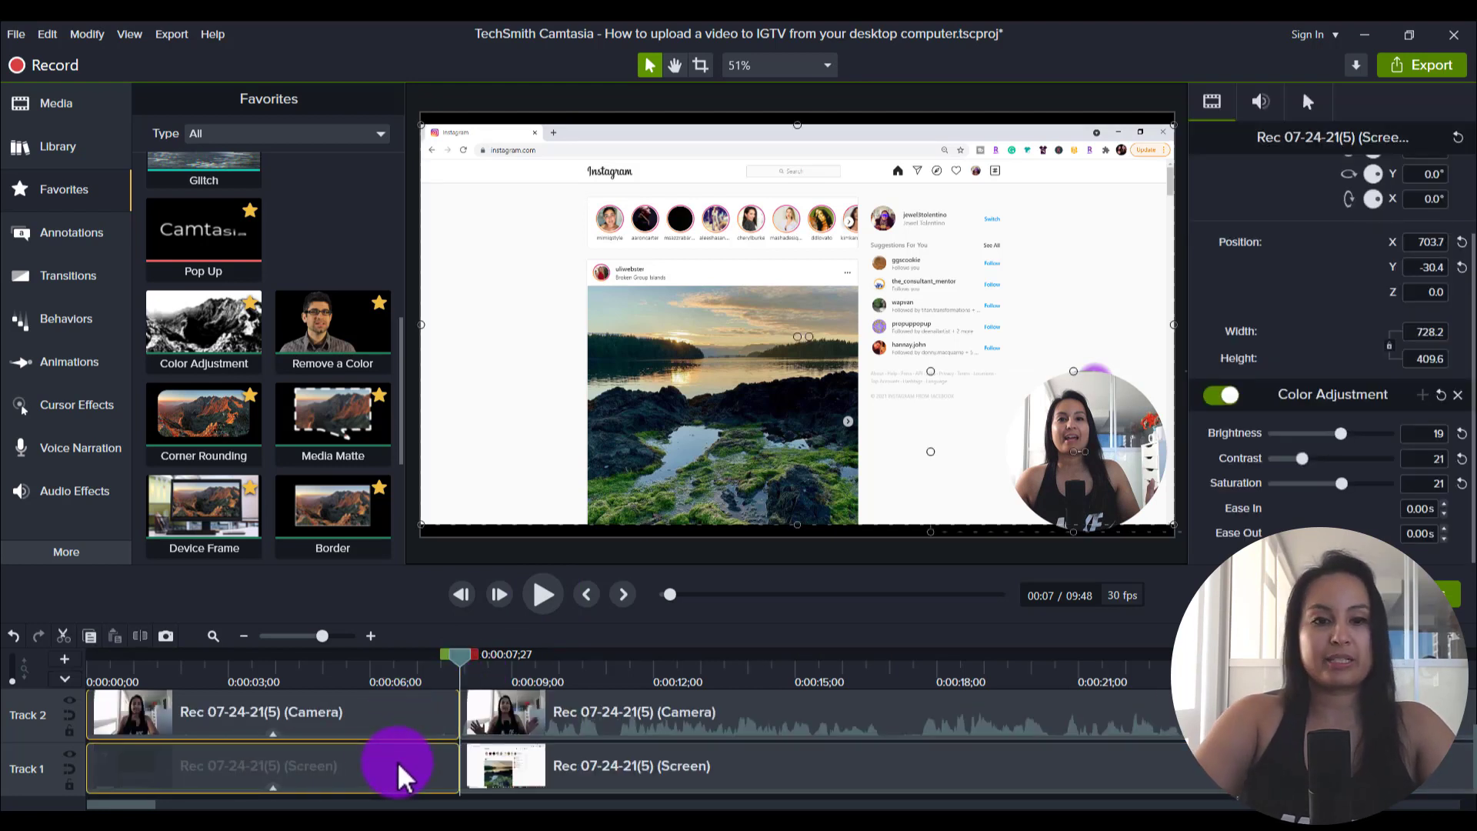
{"action": "key", "text": "ctrl+Delete"}
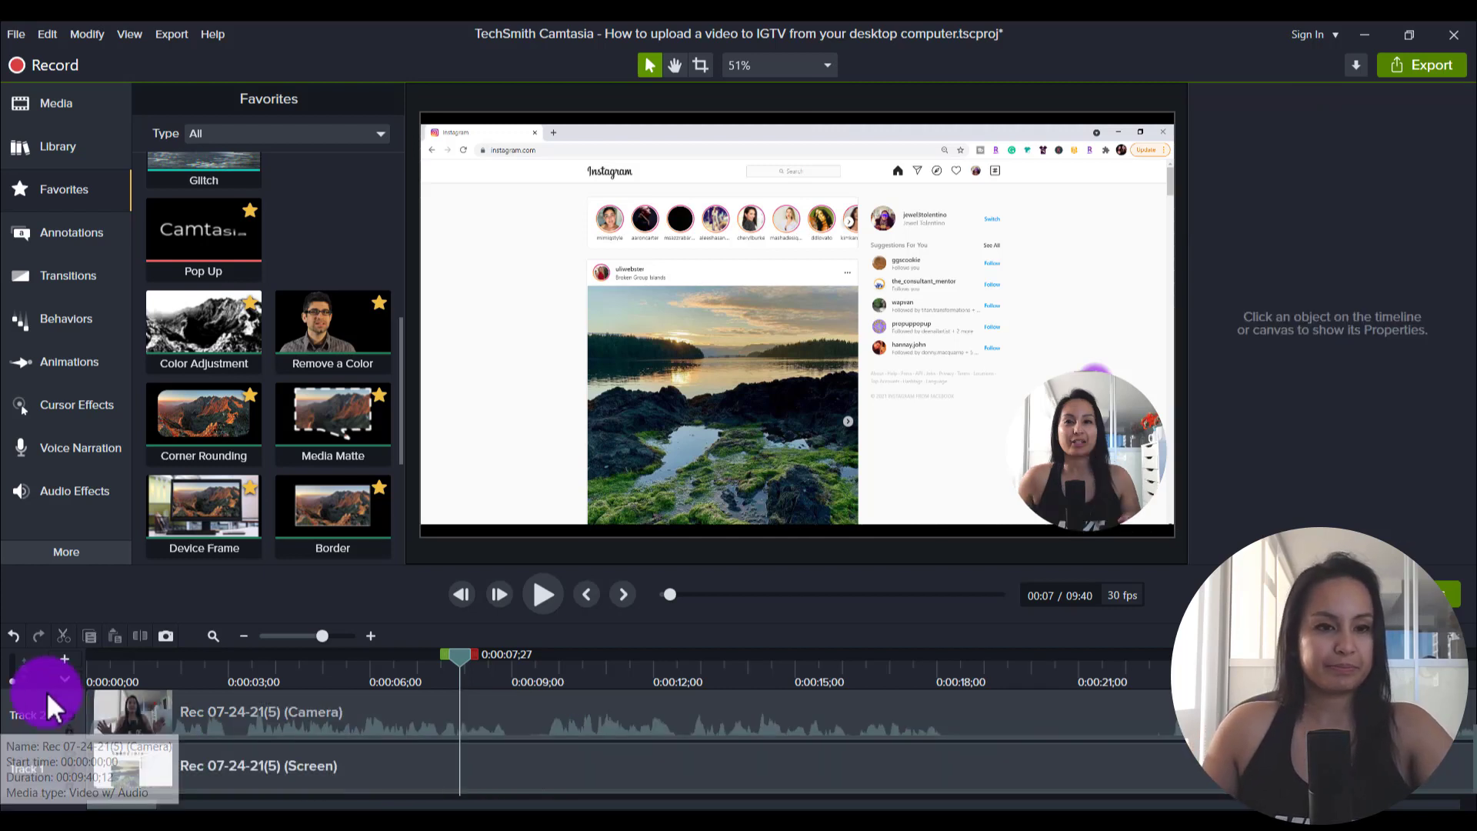
Play the recording from the start, split the camera and screen clips at 0:00:08;28, and select both segments before the split
{"action": "left_click_drag", "start_coordinate": [157, 663], "coordinate": [17, 663]}
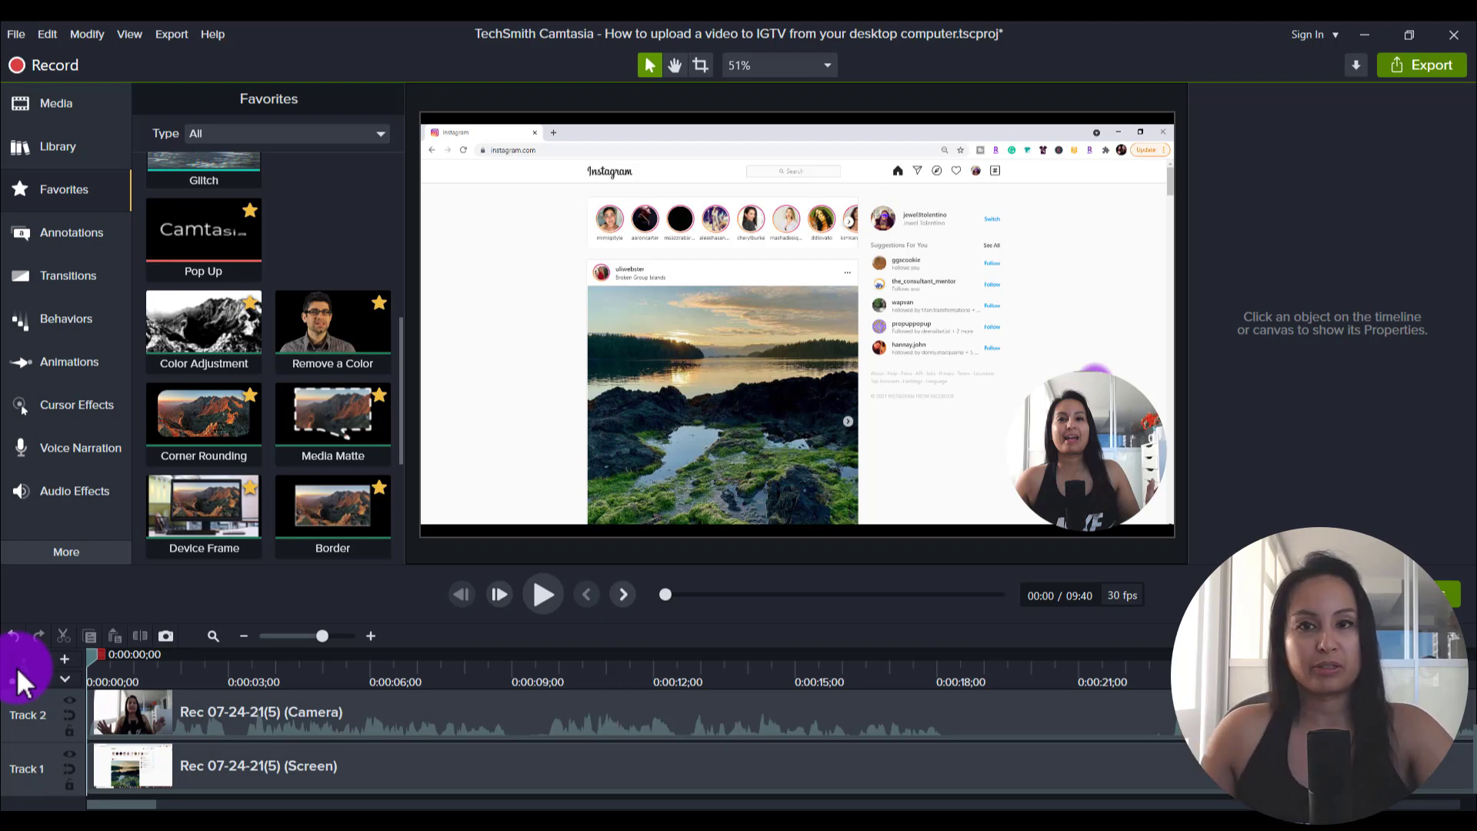
{"action": "key", "text": "space"}
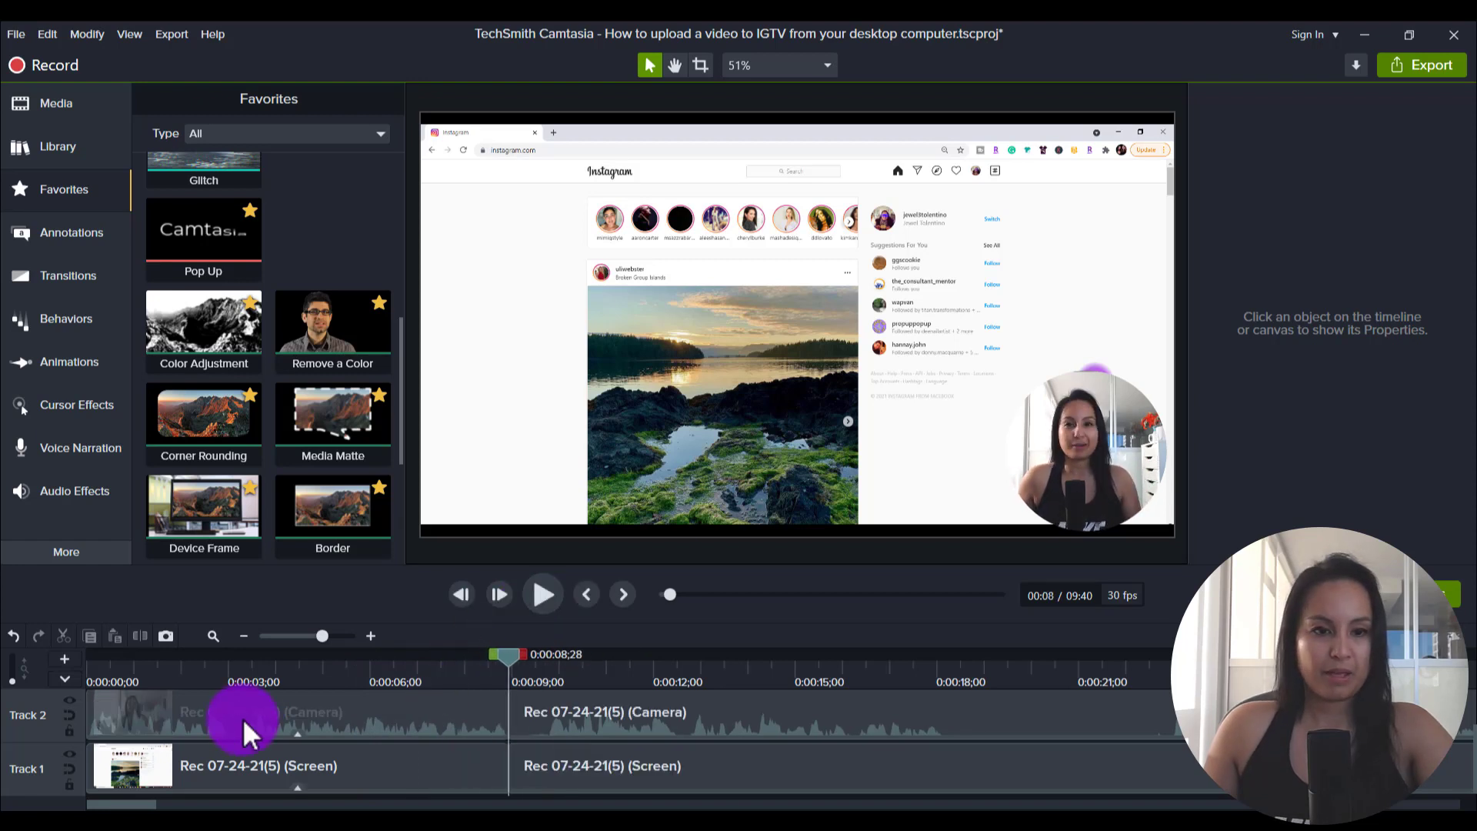
{"action": "left_click", "coordinate": [237, 773]}
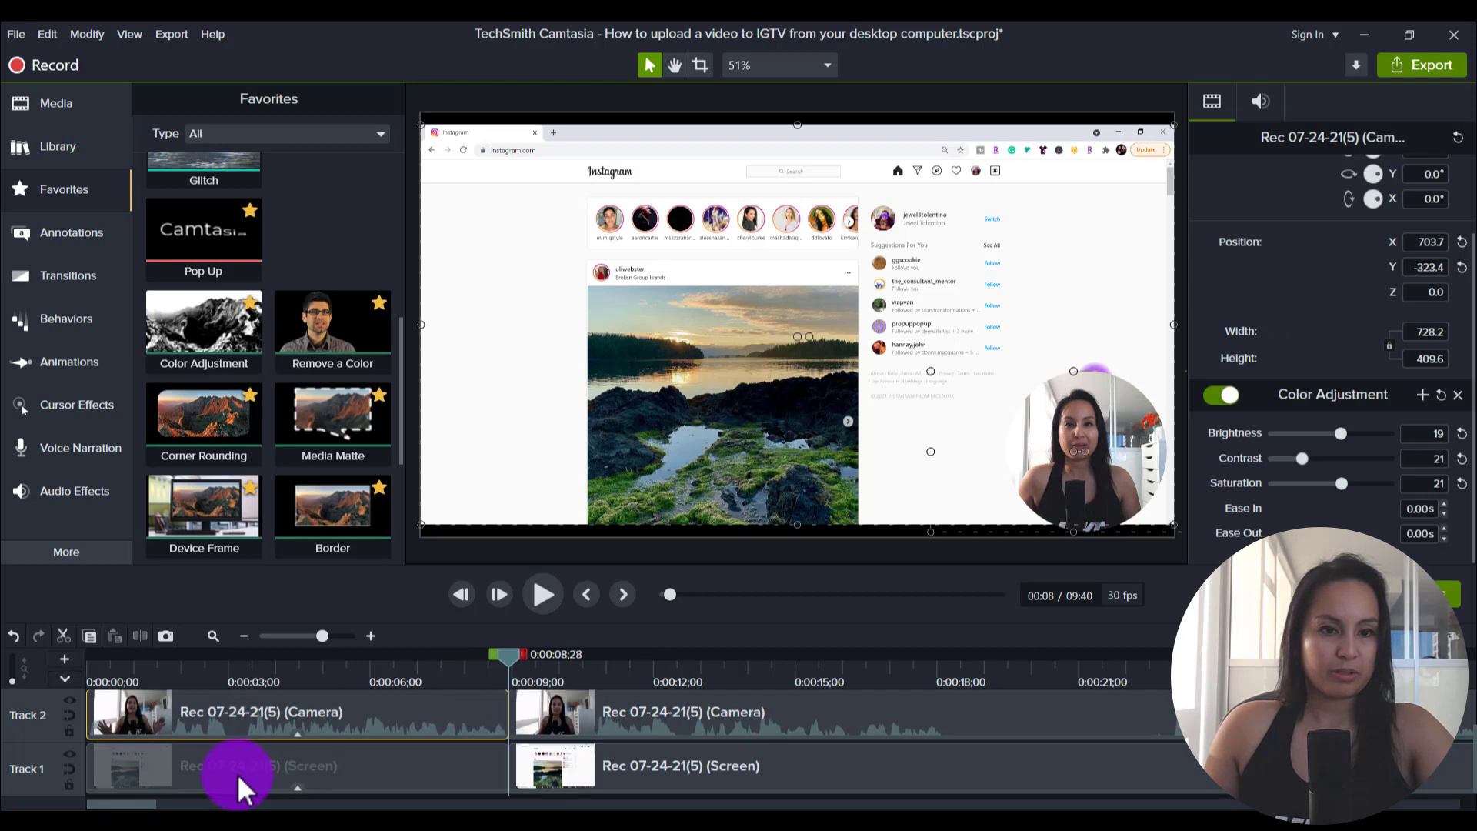
Split the camera and screen clips at 0:00:03;00 and 0:00:03;11, and ripple delete the section between the two cuts
{"action": "left_click", "coordinate": [228, 671]}
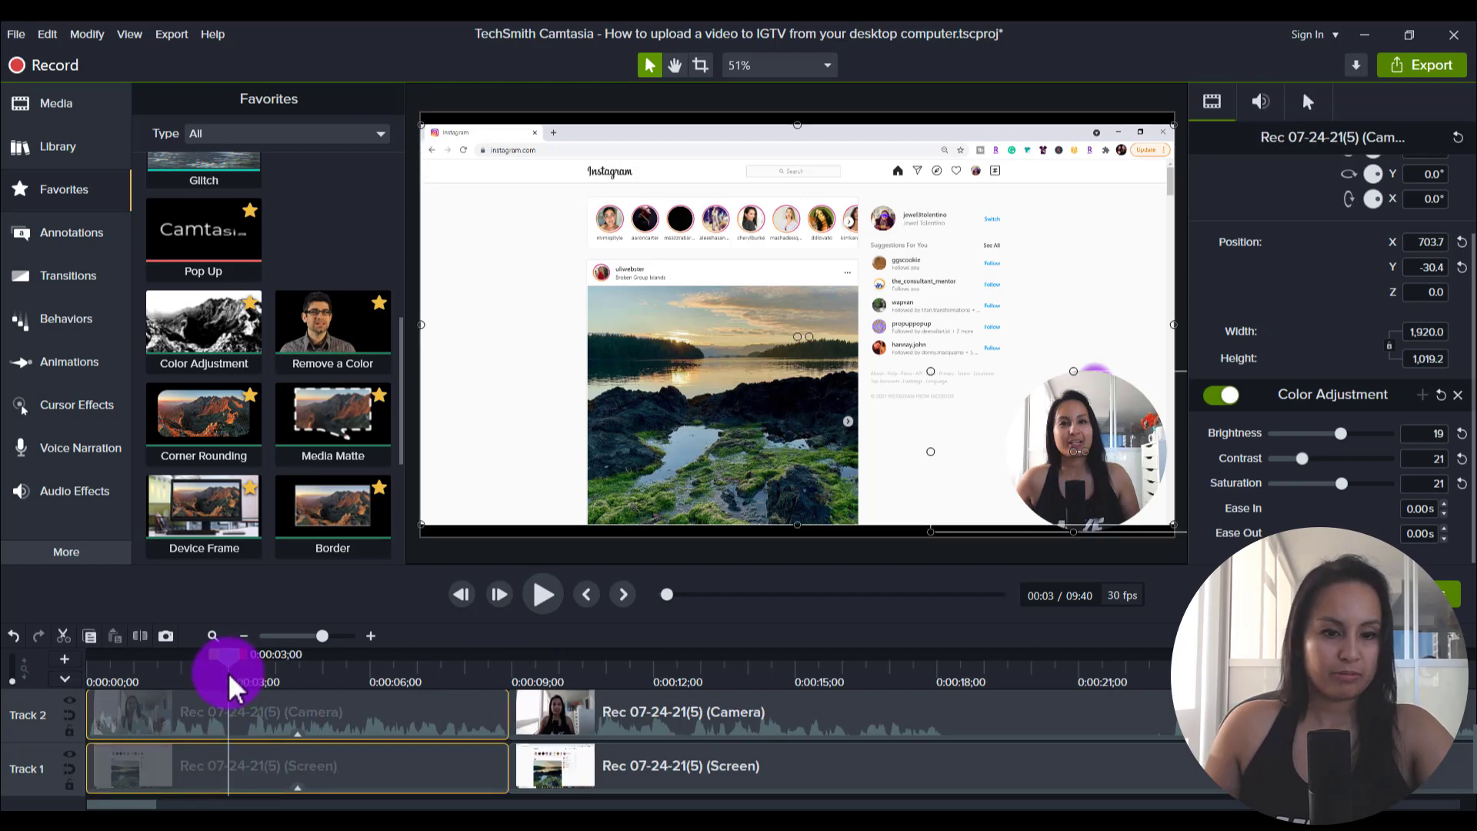
{"action": "left_click_drag", "start_coordinate": [247, 712], "coordinate": [269, 731]}
{"action": "left_click", "coordinate": [268, 728]}
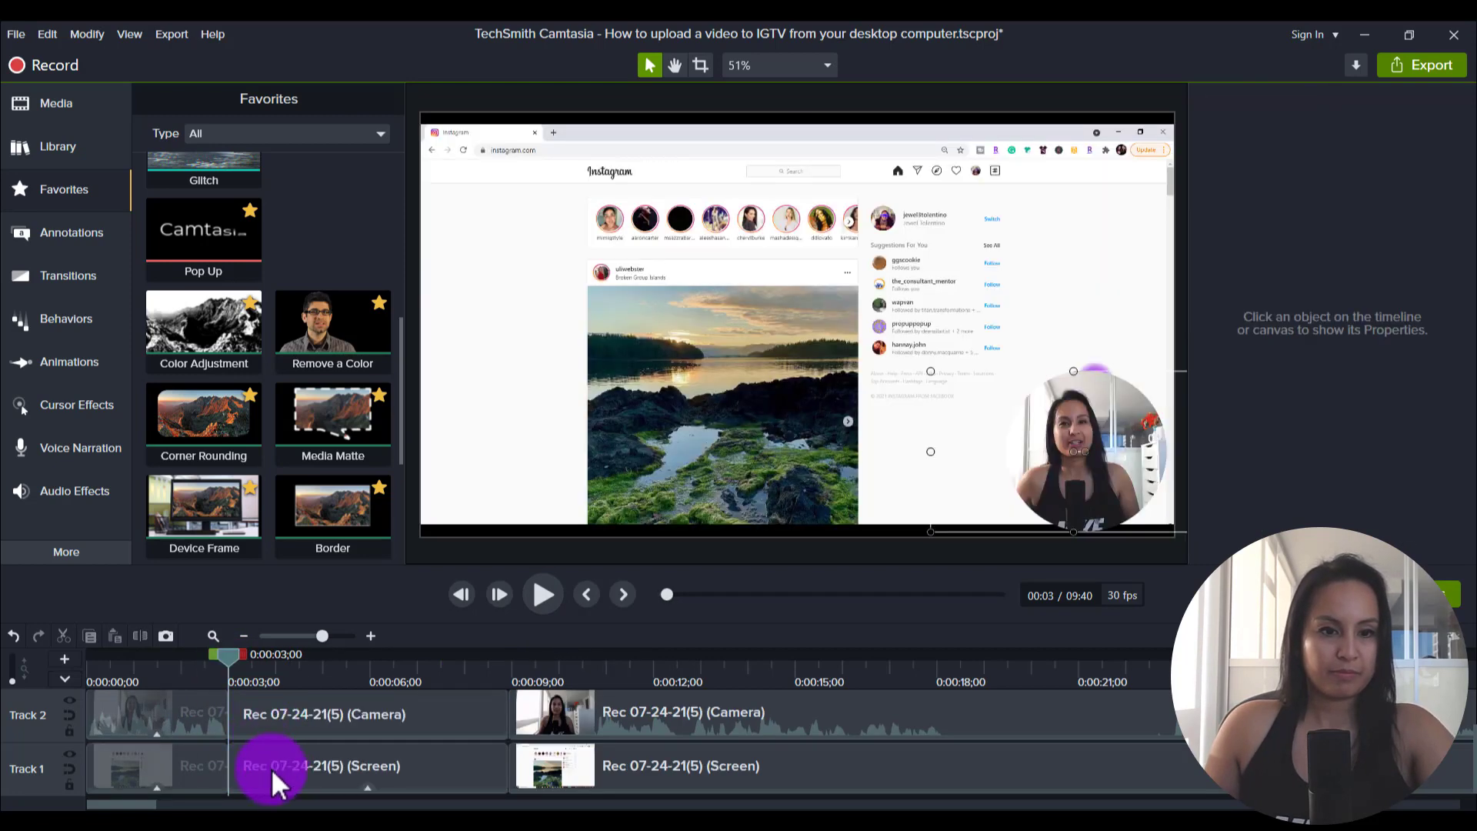
{"action": "left_click", "coordinate": [270, 755], "text": "ctrl"}
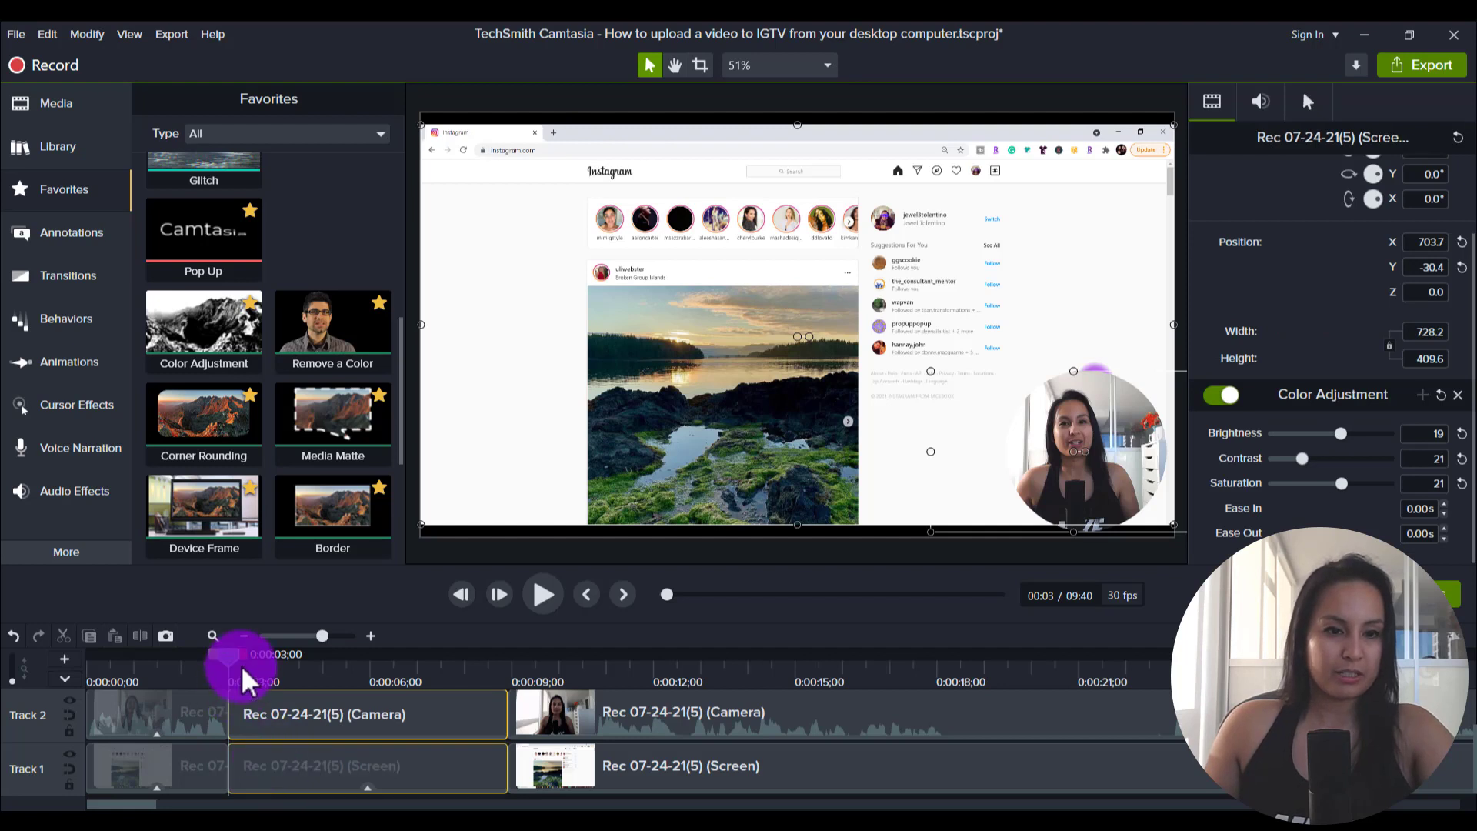
{"action": "left_click_drag", "start_coordinate": [241, 665], "coordinate": [246, 664]}
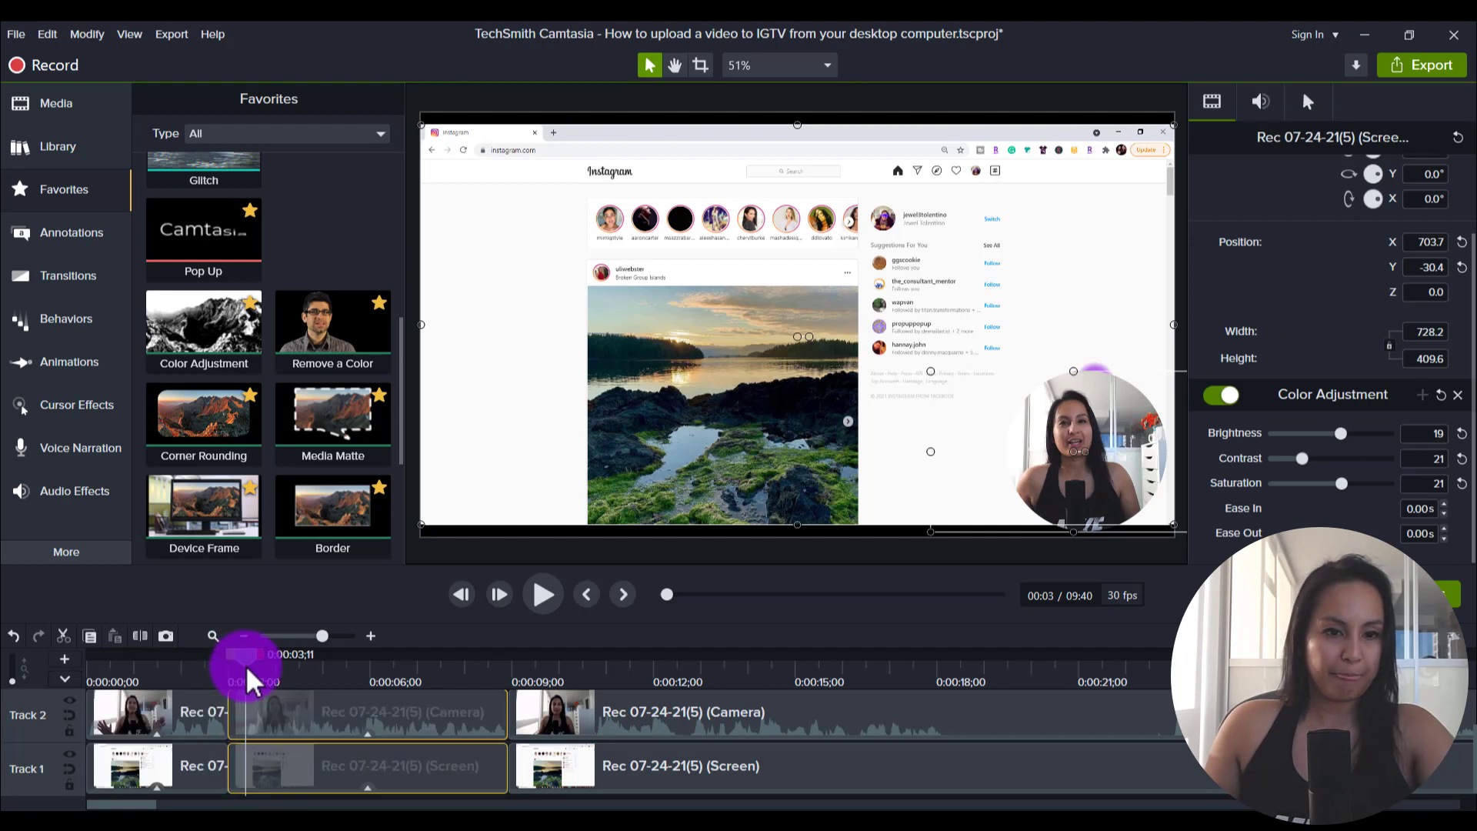
{"action": "left_click", "coordinate": [238, 712]}
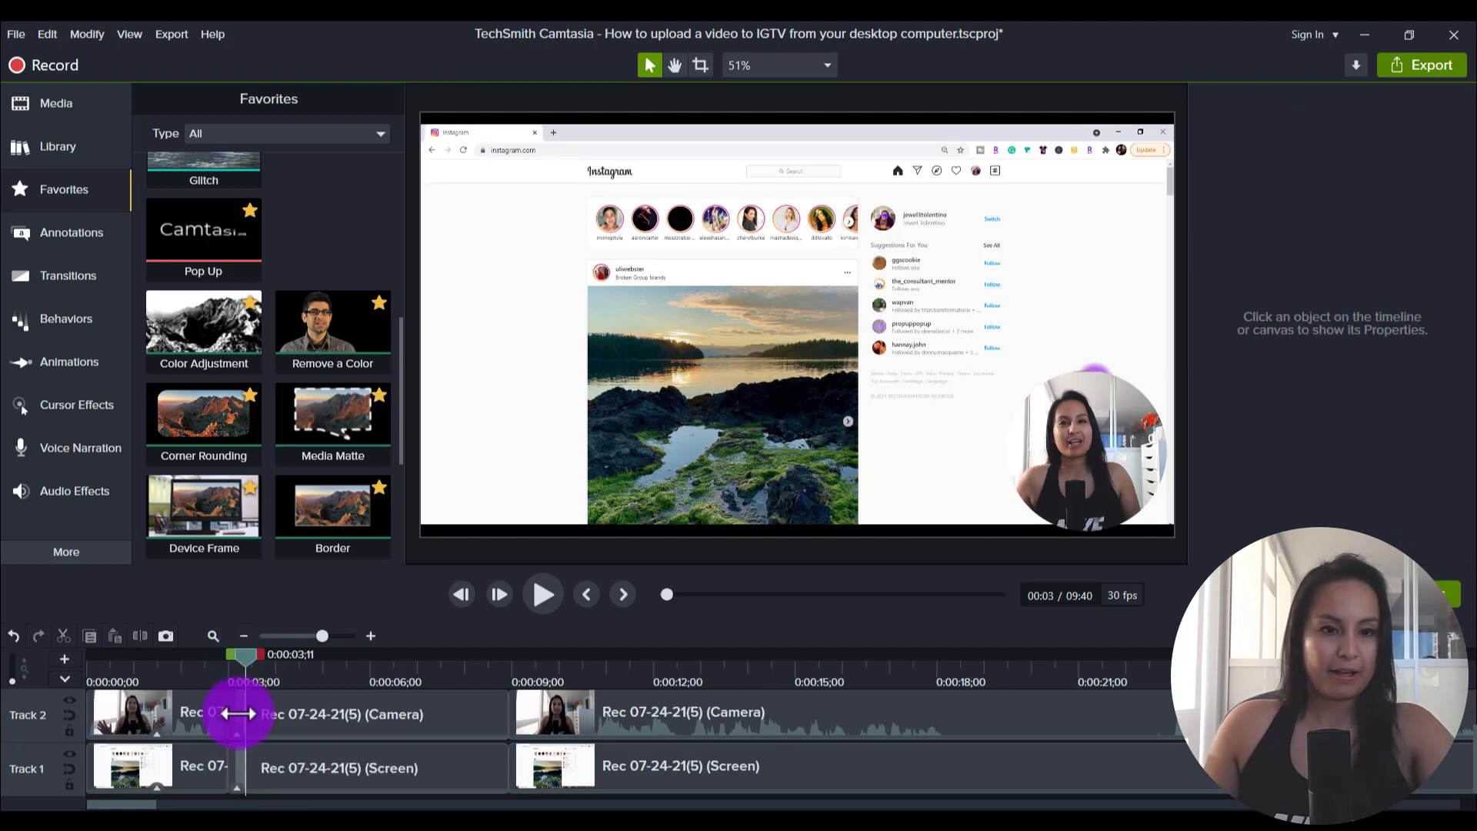
{"action": "left_click", "coordinate": [236, 757]}
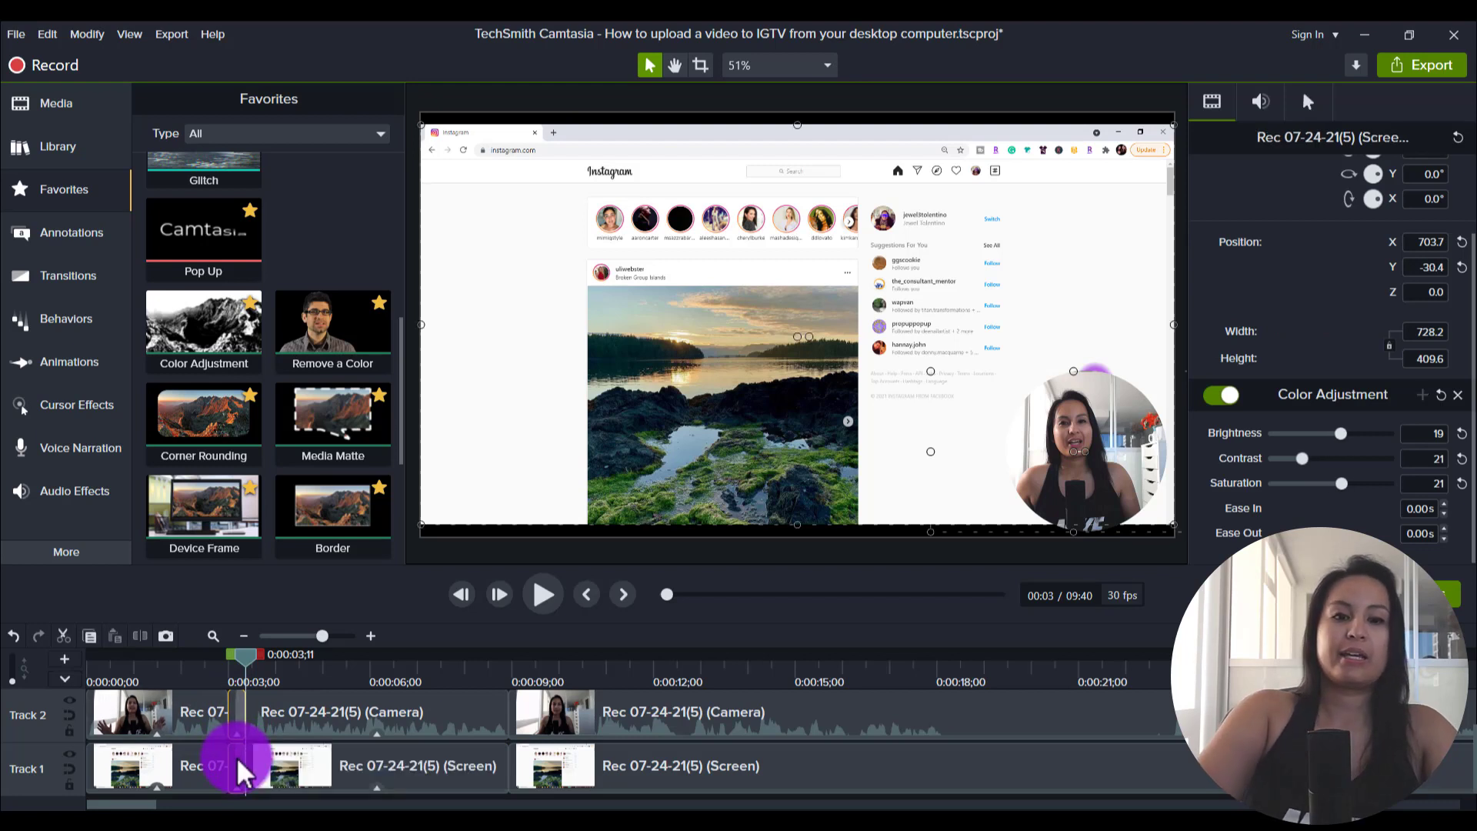
{"action": "key", "text": "Delete"}
Split the camera and screen clips at 0:00:09;11 and ripple delete the short segments from 0:00:08;17 to that cut
{"action": "left_click", "coordinate": [570, 668]}
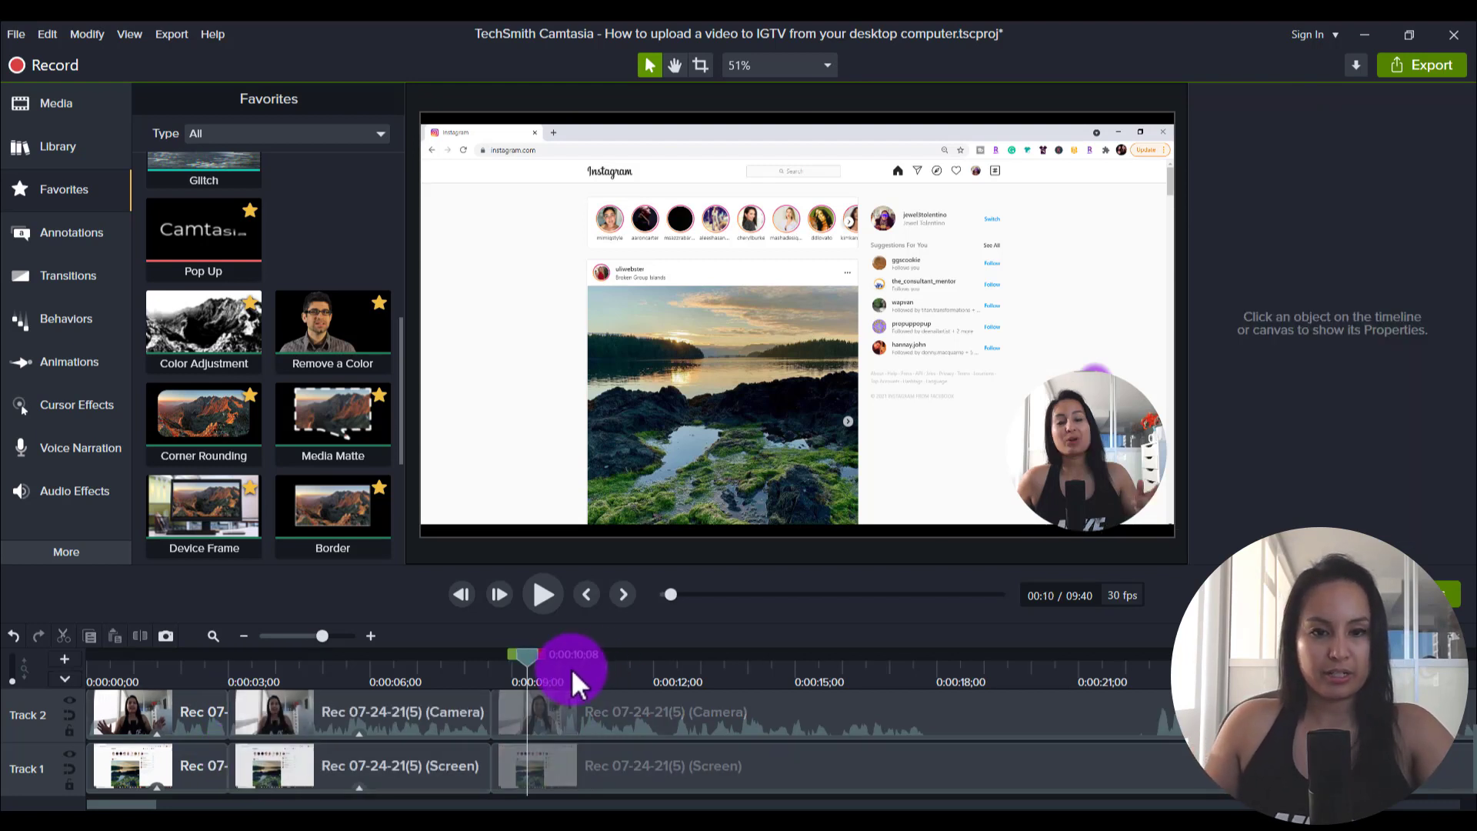
{"action": "left_click", "coordinate": [517, 759]}
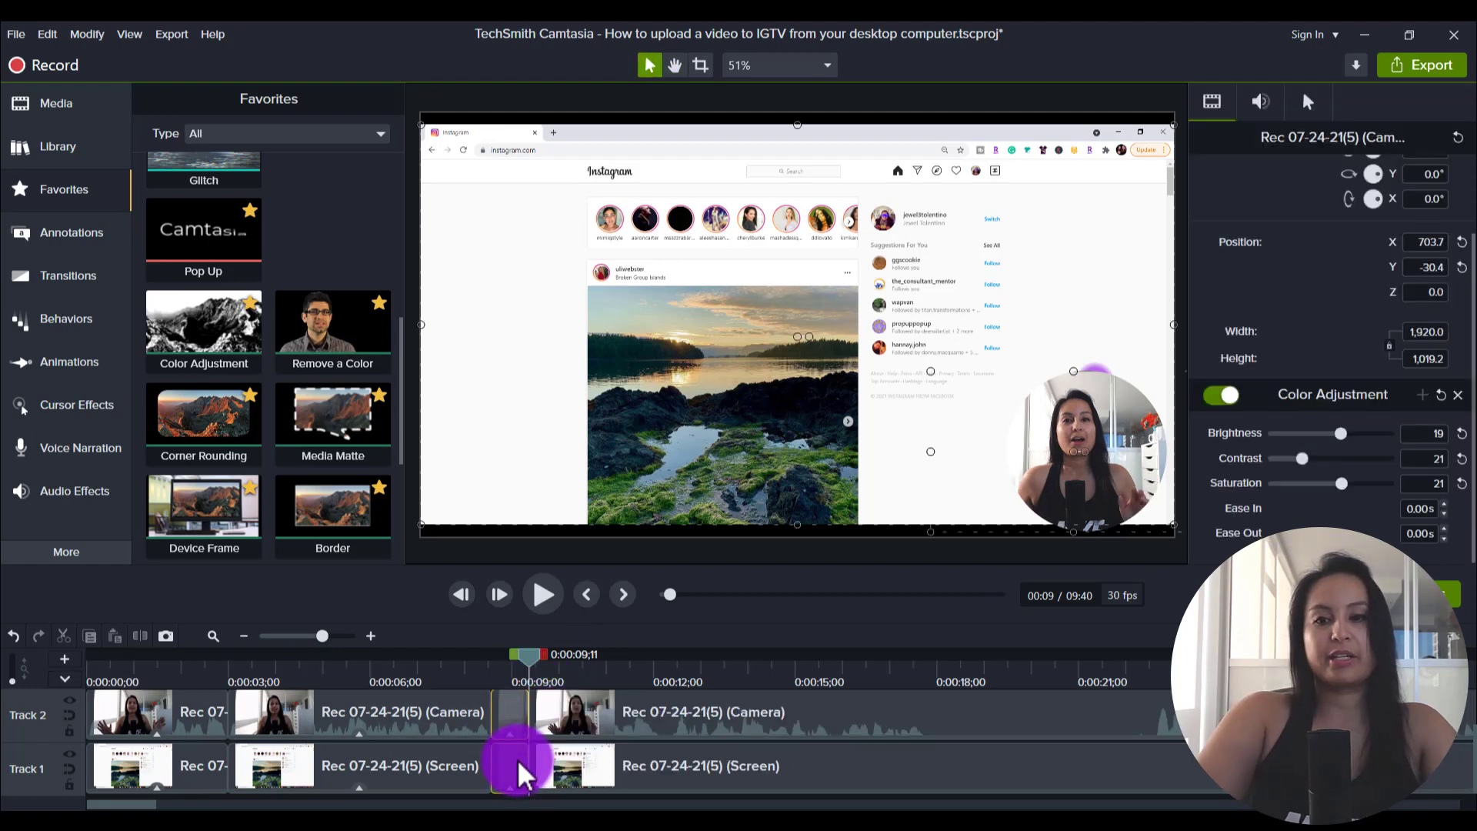
{"action": "key", "text": "Delete"}
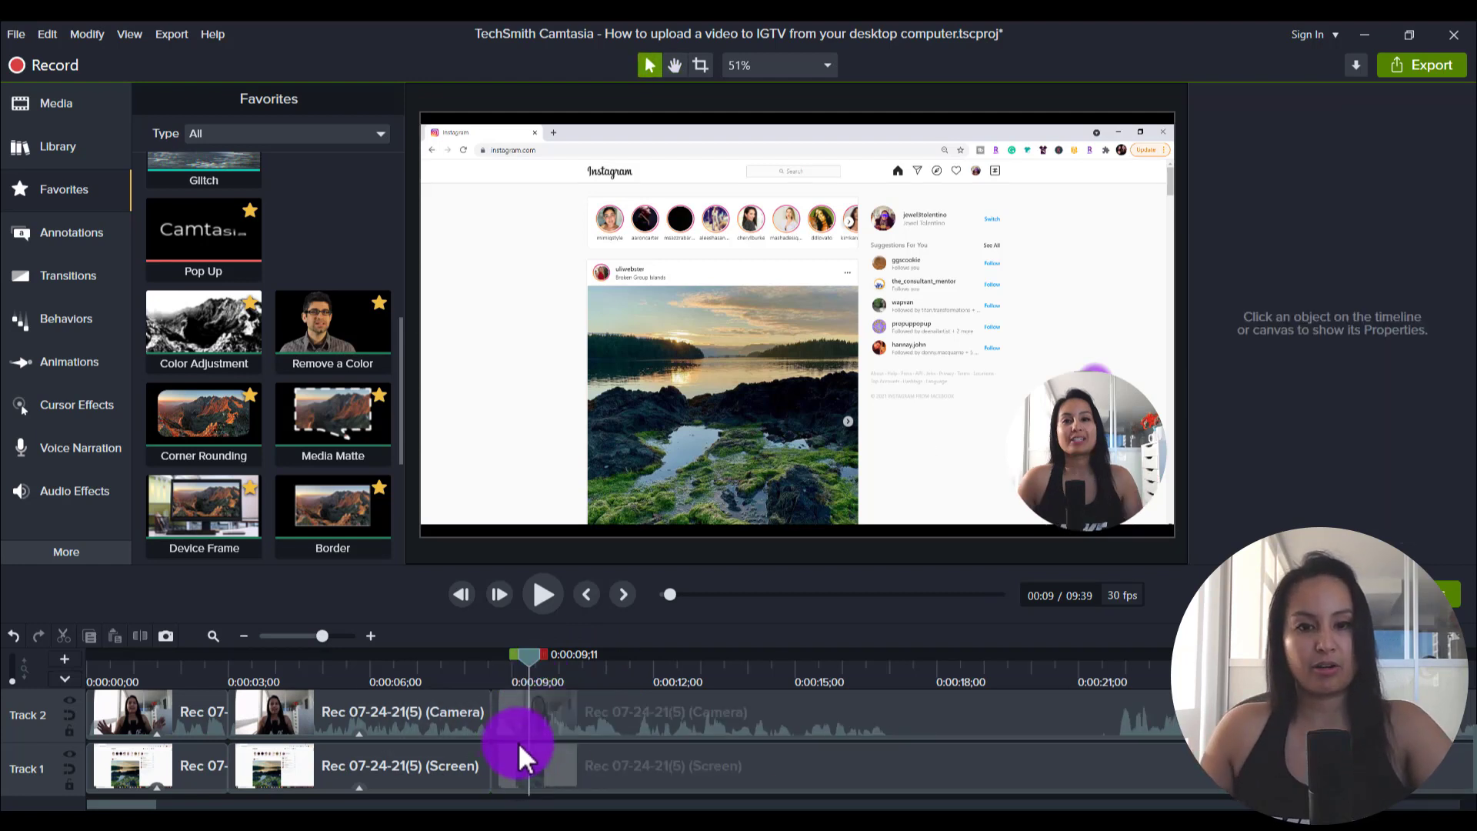
Play up to the next pause and split the camera and screen clips at 0:00:17;01
{"action": "left_click", "coordinate": [835, 668]}
{"action": "key", "text": "space"}
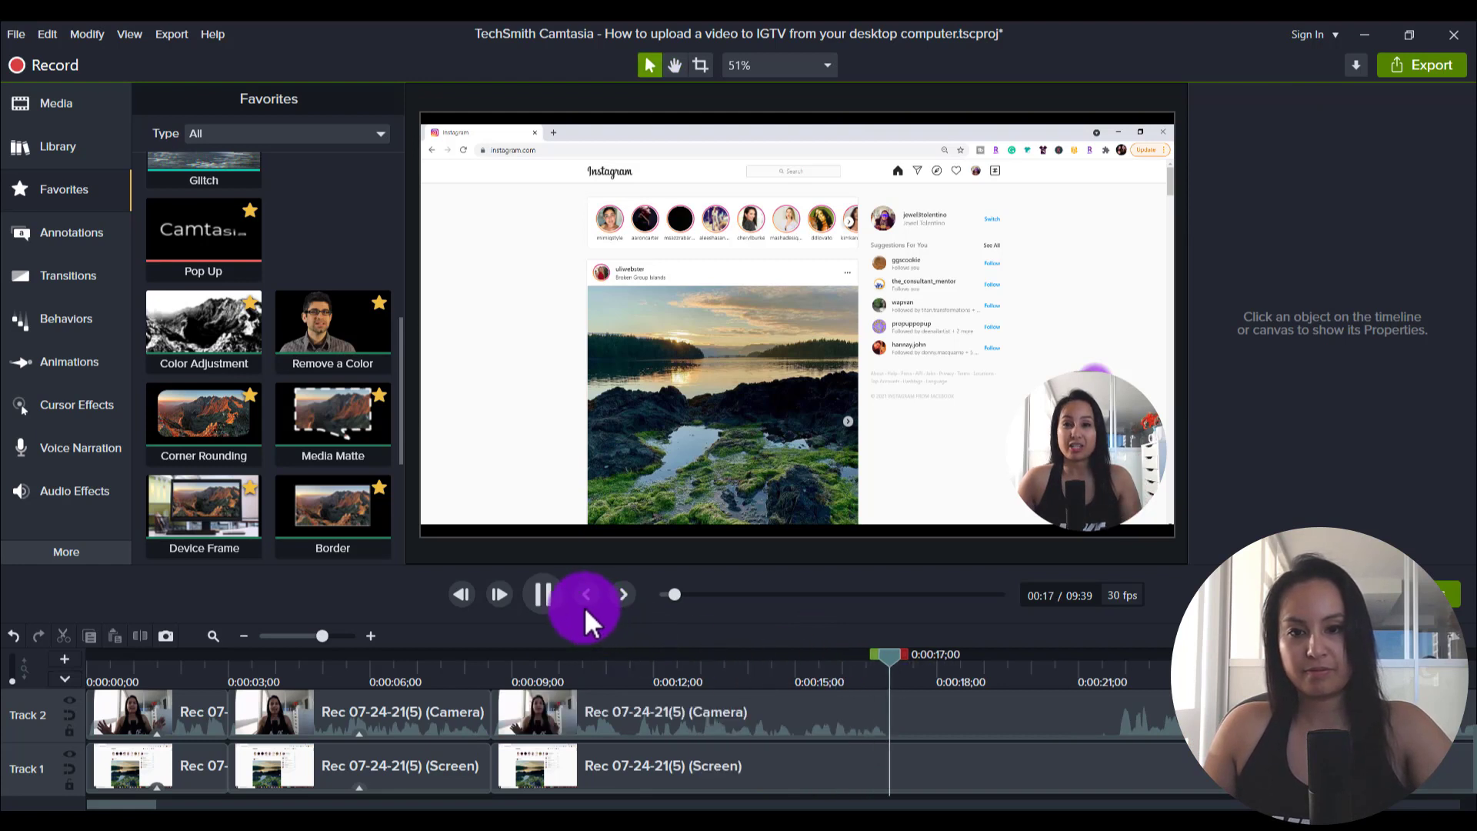
{"action": "key", "text": "space"}
{"action": "left_click", "coordinate": [765, 730]}
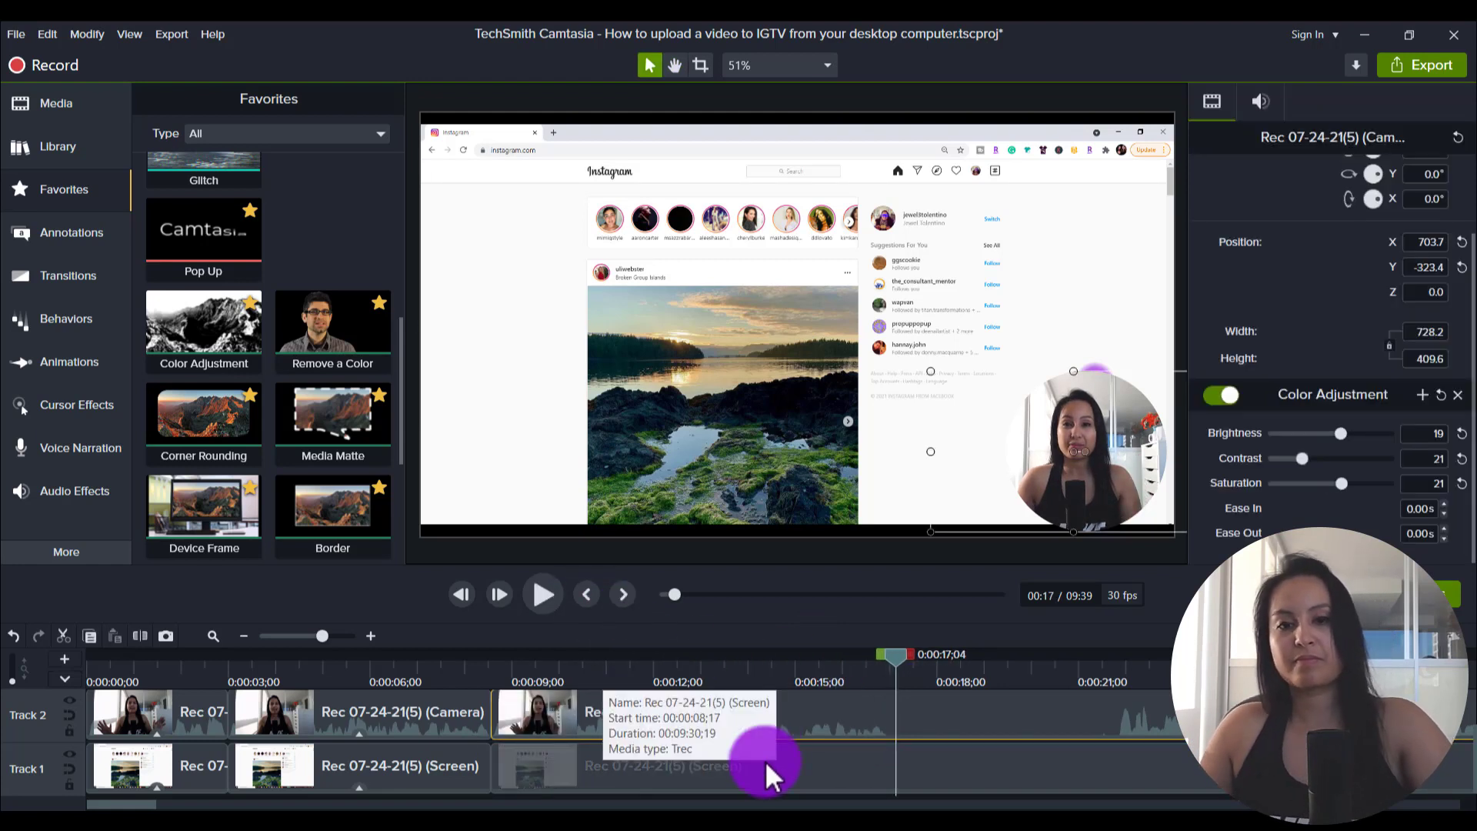
{"action": "left_click", "coordinate": [764, 760]}
{"action": "key", "text": "comma"}
{"action": "key", "text": "comma"}
{"action": "key", "text": "comma"}
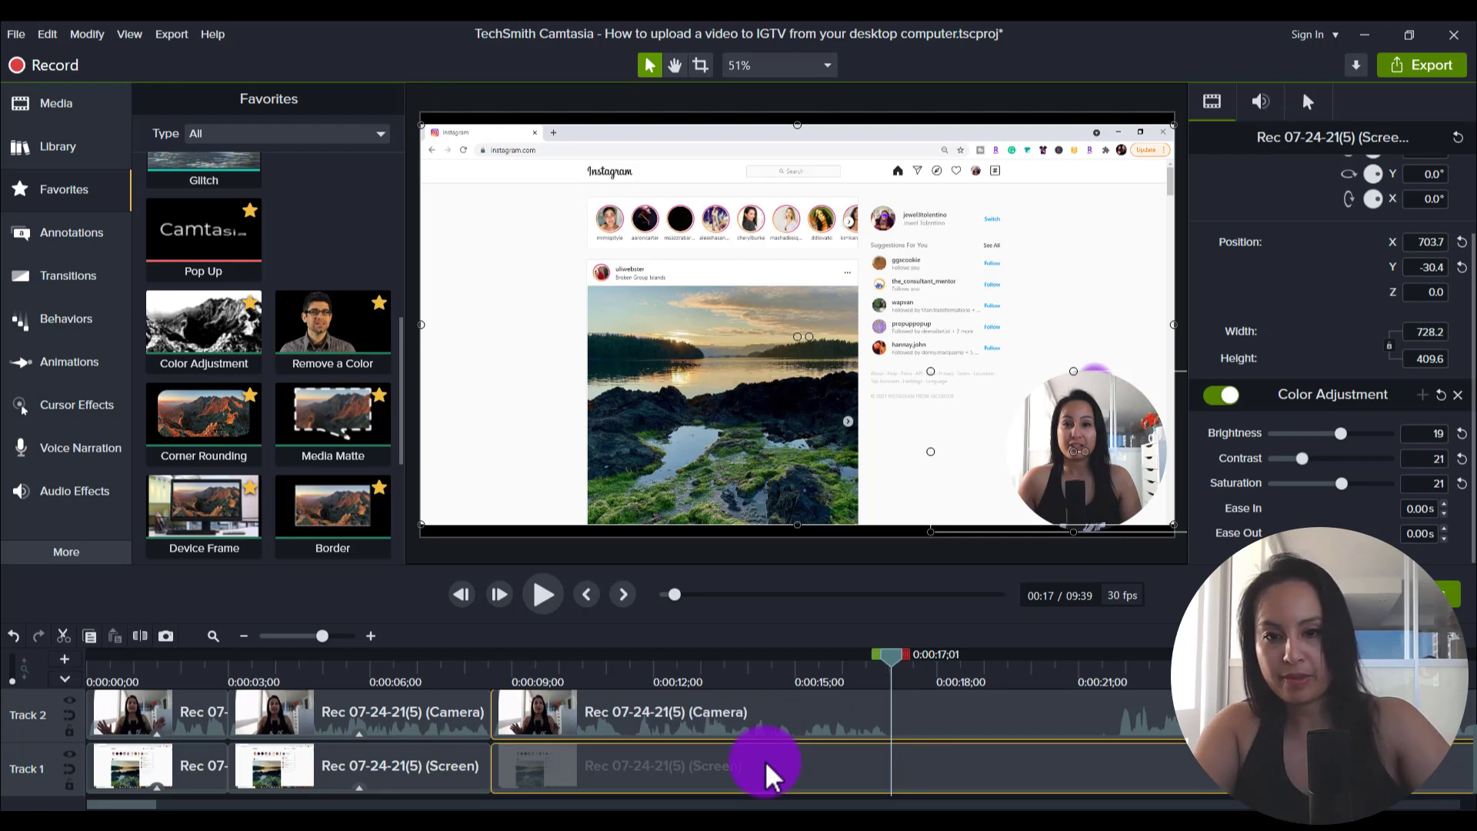
{"action": "key", "text": "s"}
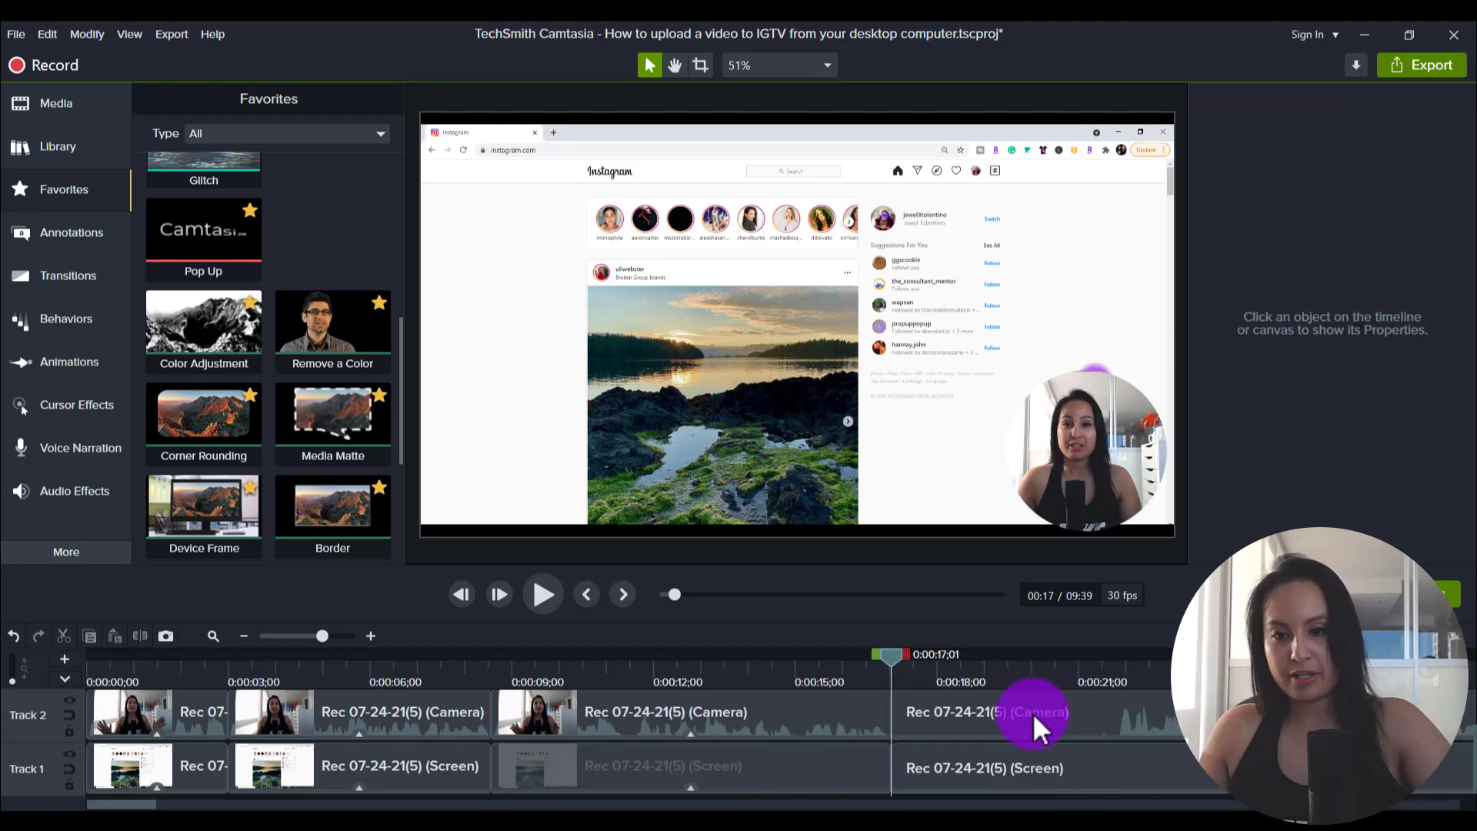
Split the camera and screen clips at about 0:00:21 and ripple delete the section between 0:00:17;01 and that cut
{"action": "left_click", "coordinate": [1032, 715]}
{"action": "left_click", "coordinate": [1037, 760], "text": "ctrl"}
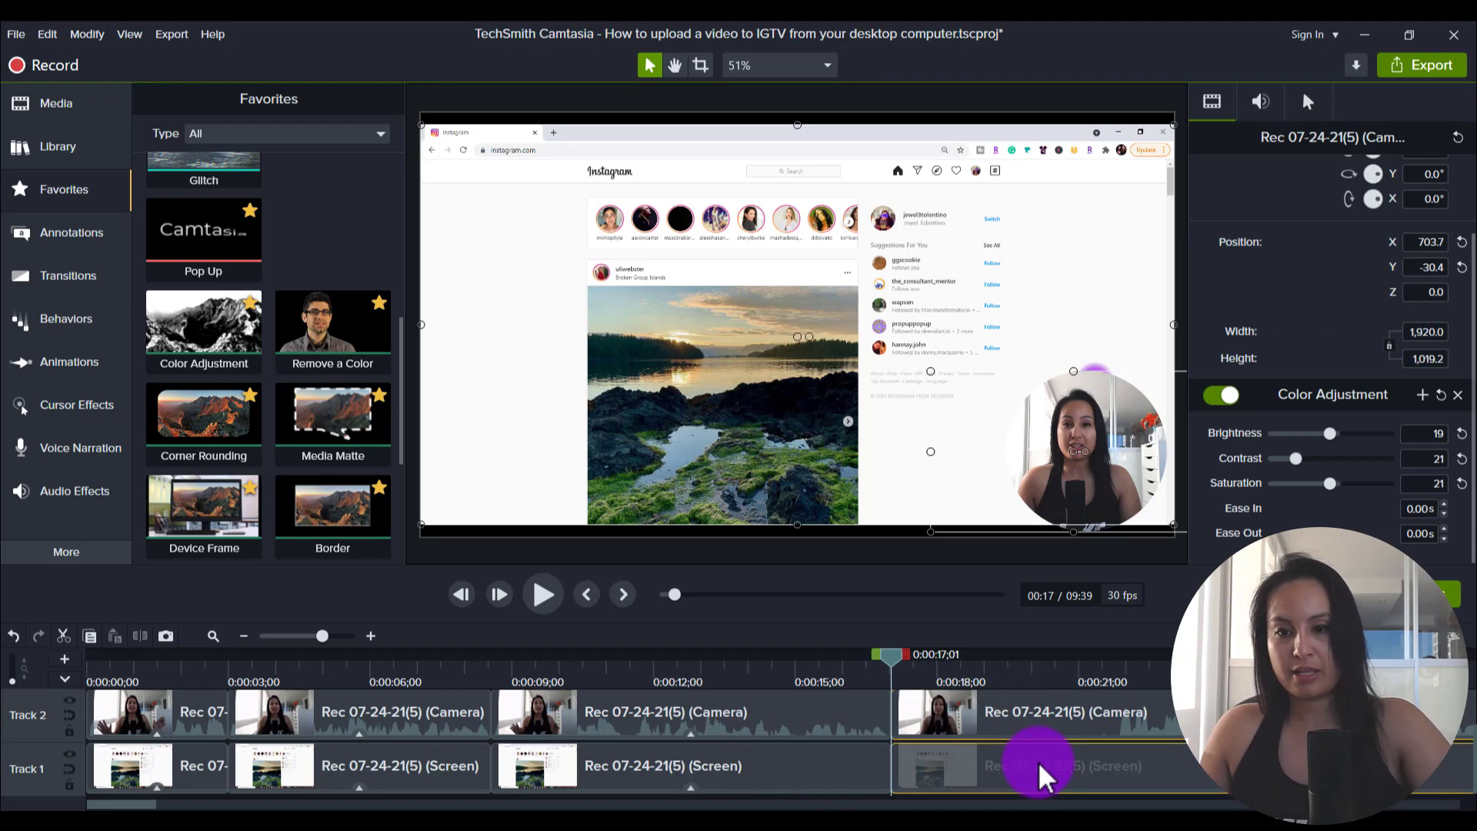
{"action": "left_click", "coordinate": [1112, 679]}
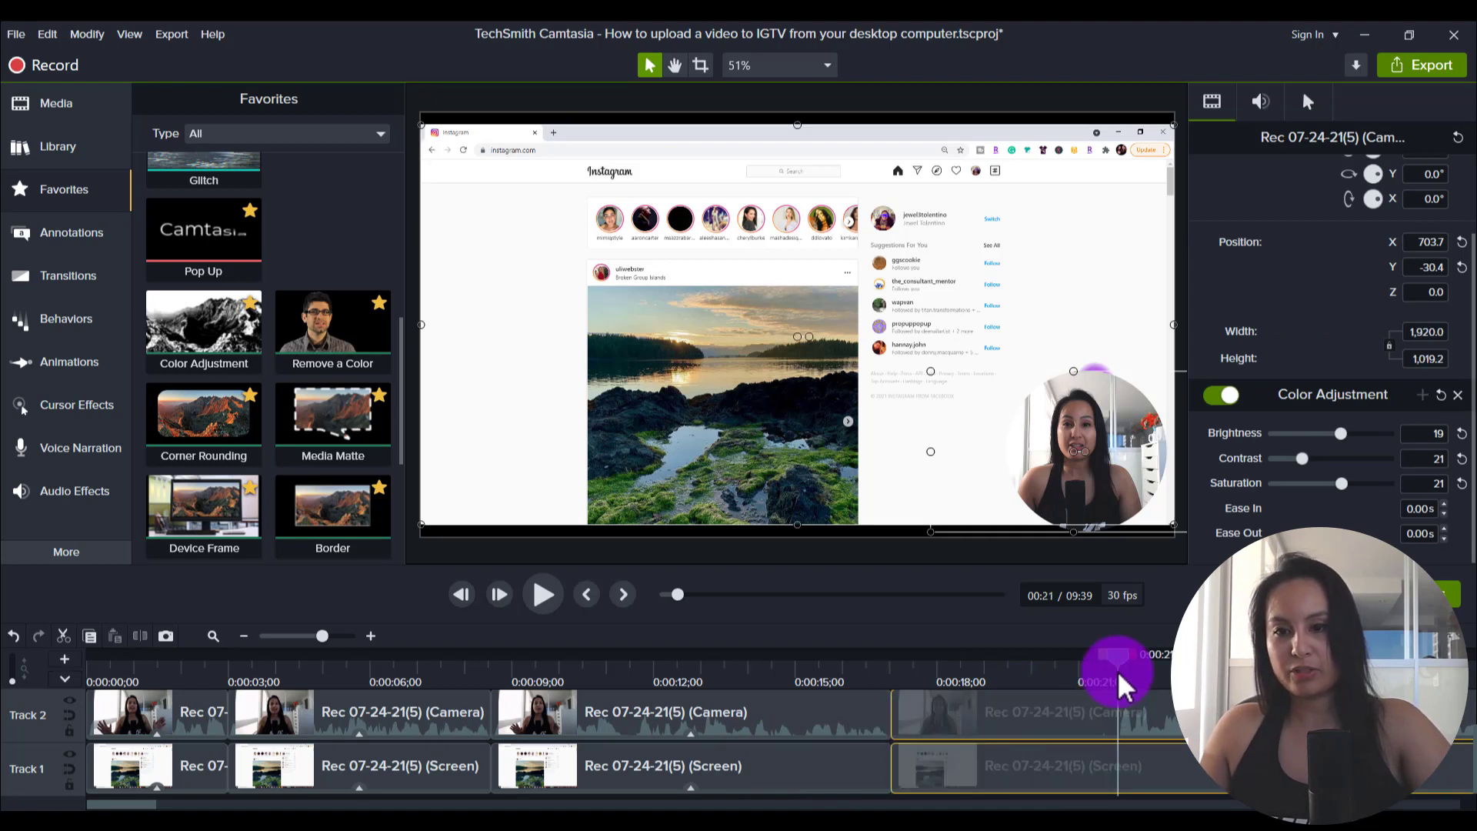
{"action": "left_click_drag", "start_coordinate": [1117, 677], "coordinate": [1115, 679]}
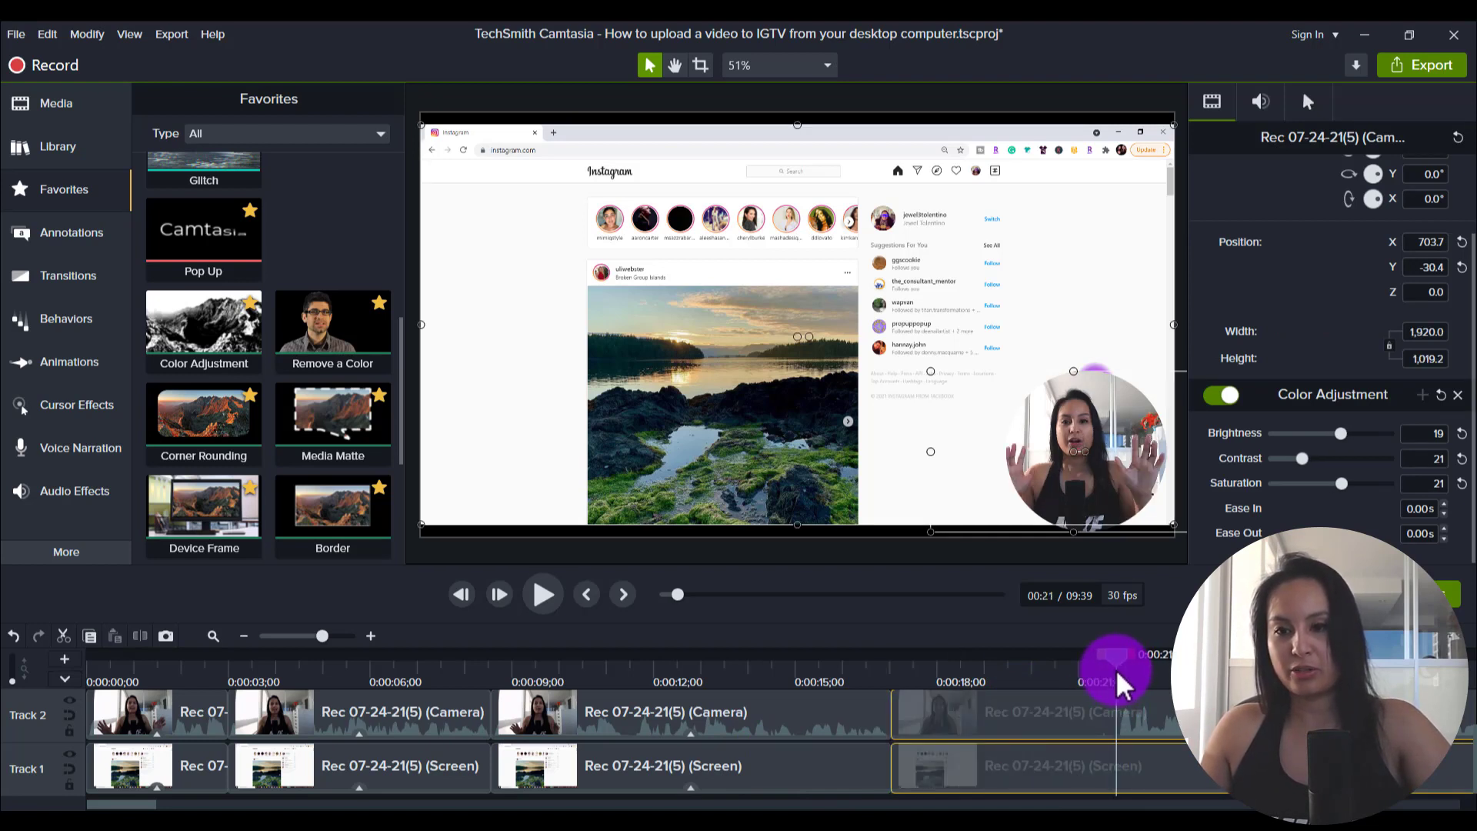
{"action": "key", "text": "s"}
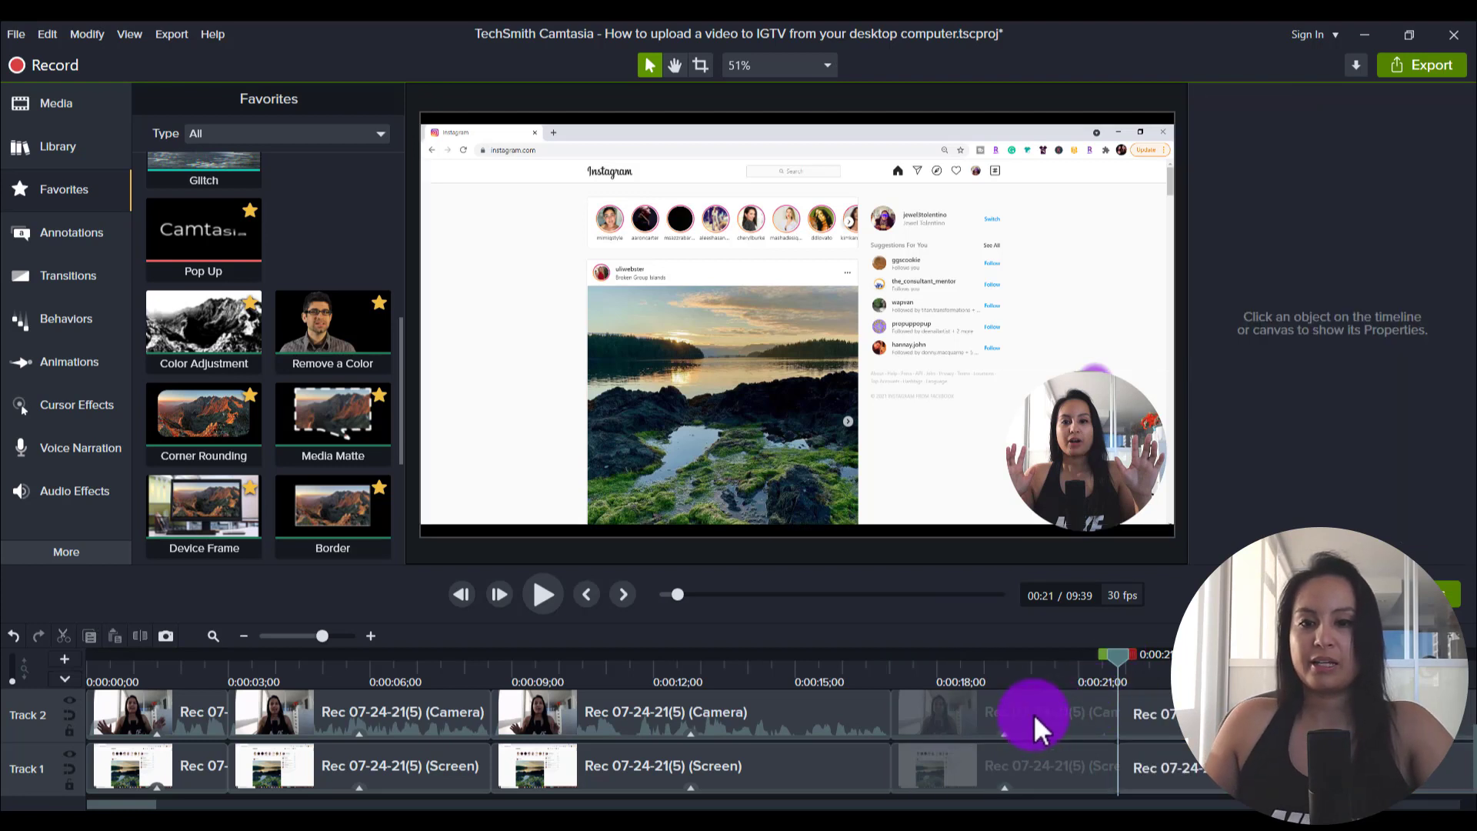
{"action": "left_click", "coordinate": [1033, 713]}
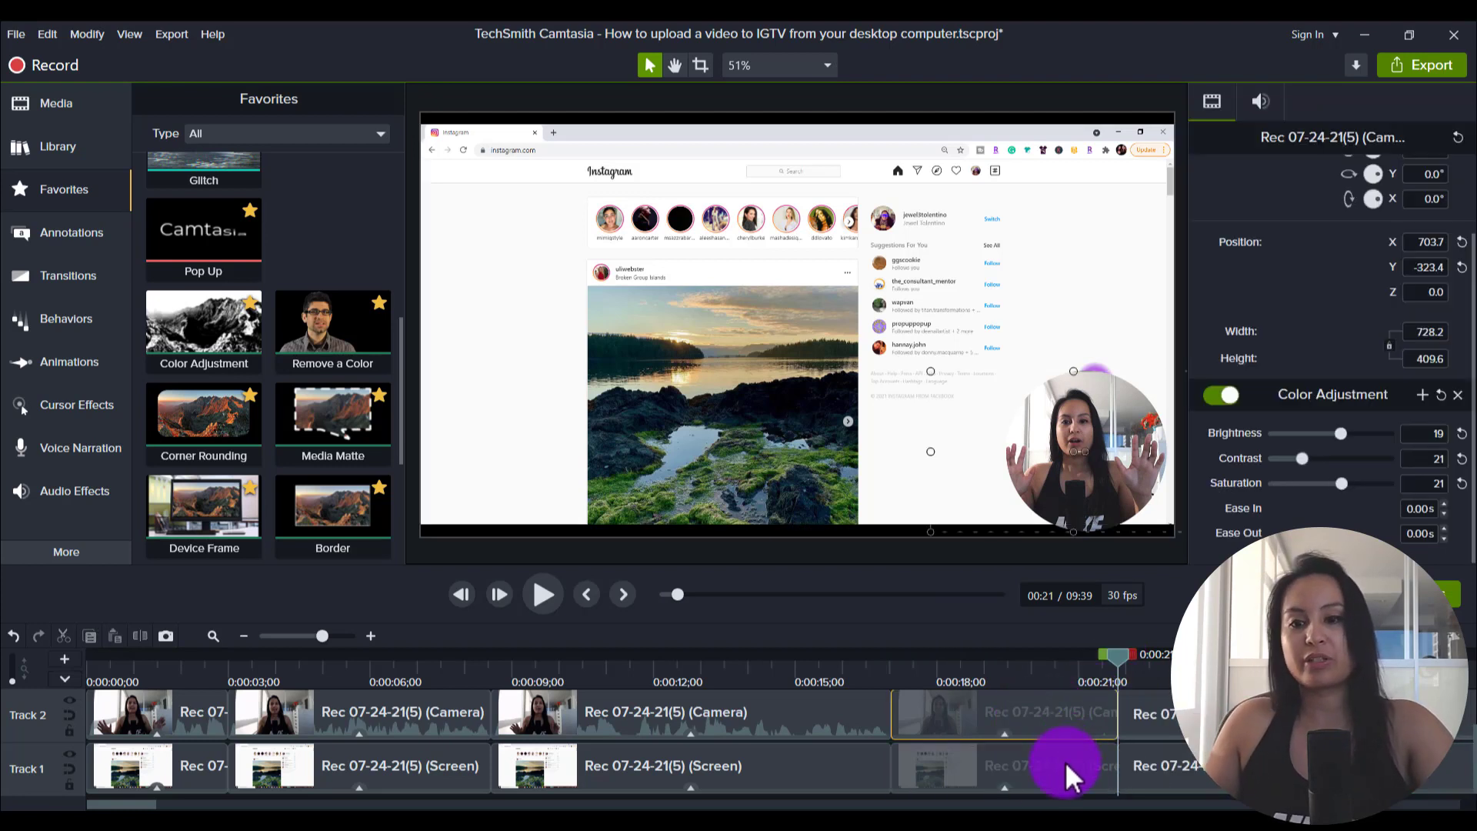
{"action": "left_click", "coordinate": [1064, 760], "text": "ctrl"}
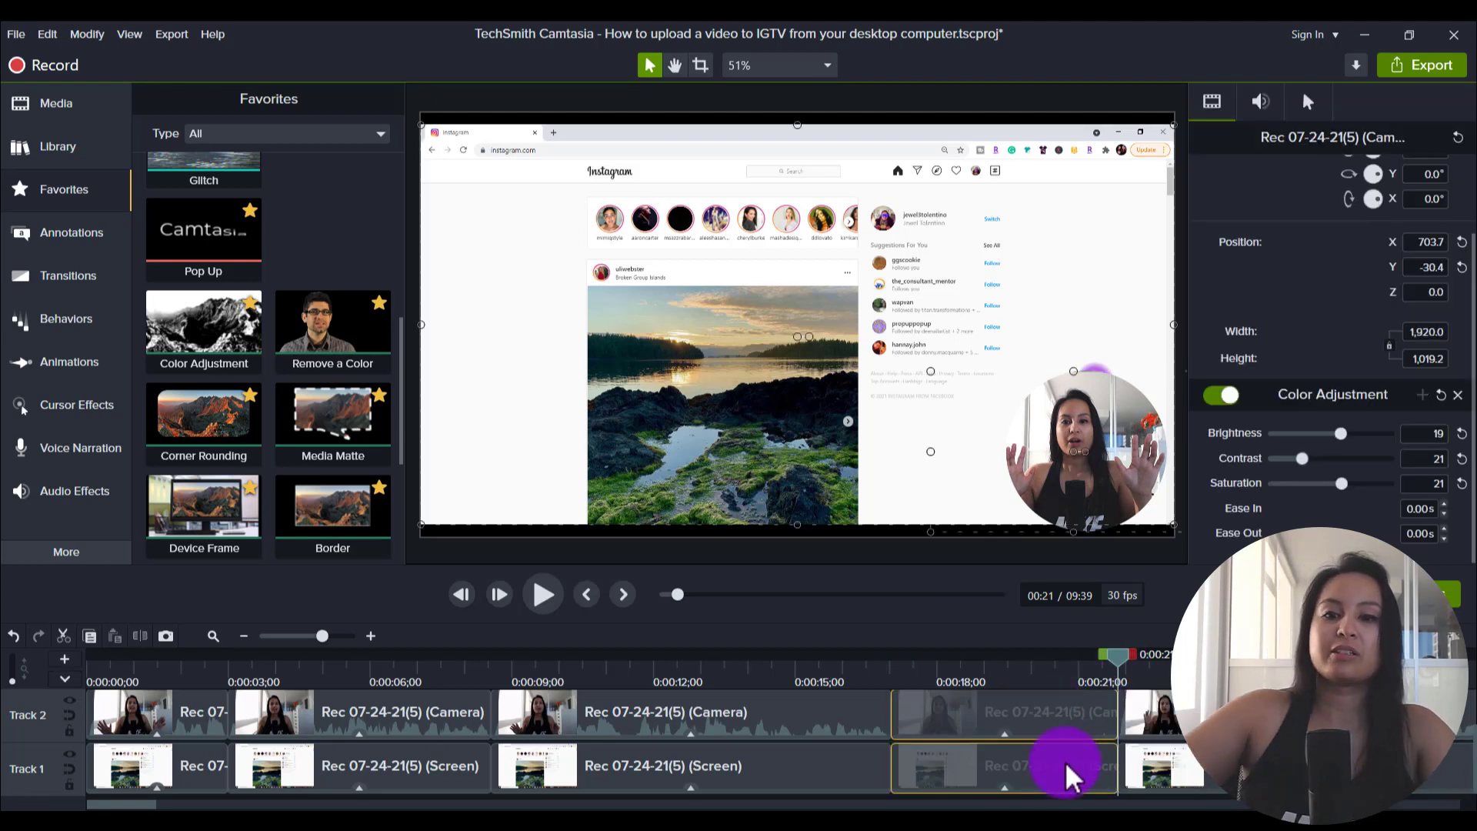
{"action": "key", "text": "Delete"}
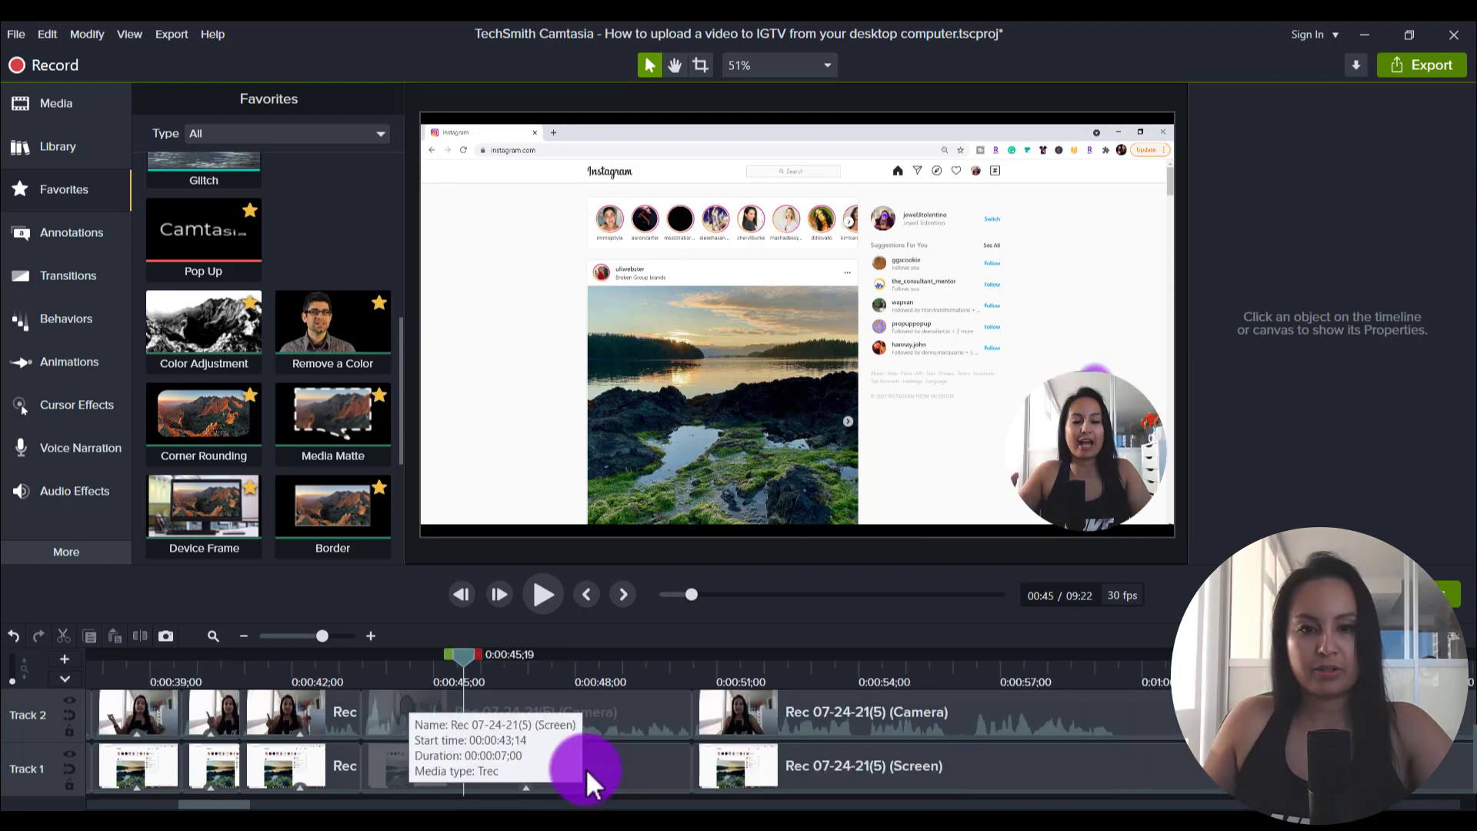
Crop the browser bar off the top of the screen clips from 0:00:43;14 onward, down to a height of about 932.9
{"action": "left_click", "coordinate": [584, 769]}
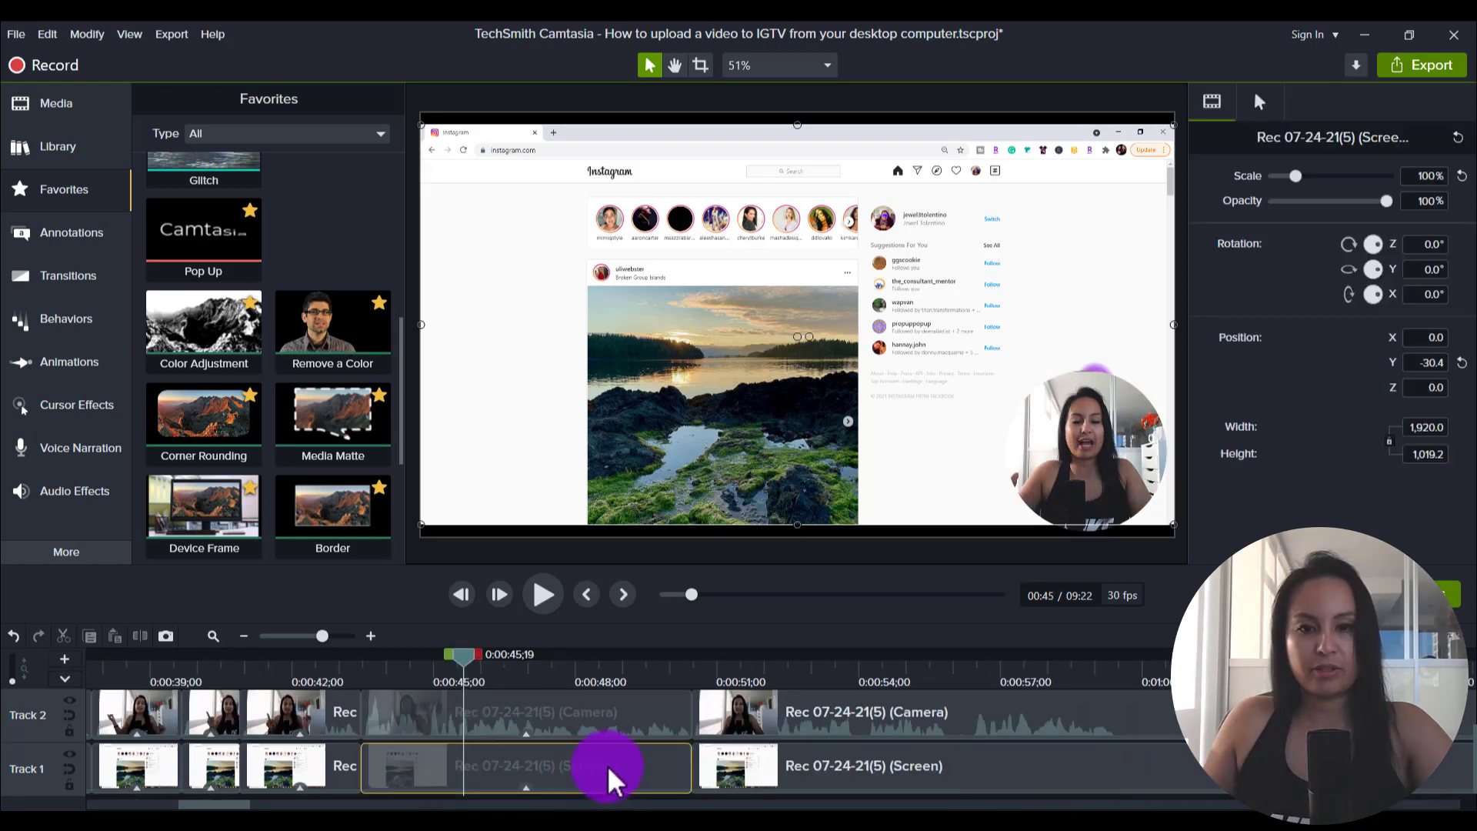
{"action": "left_click", "coordinate": [738, 781], "text": "ctrl"}
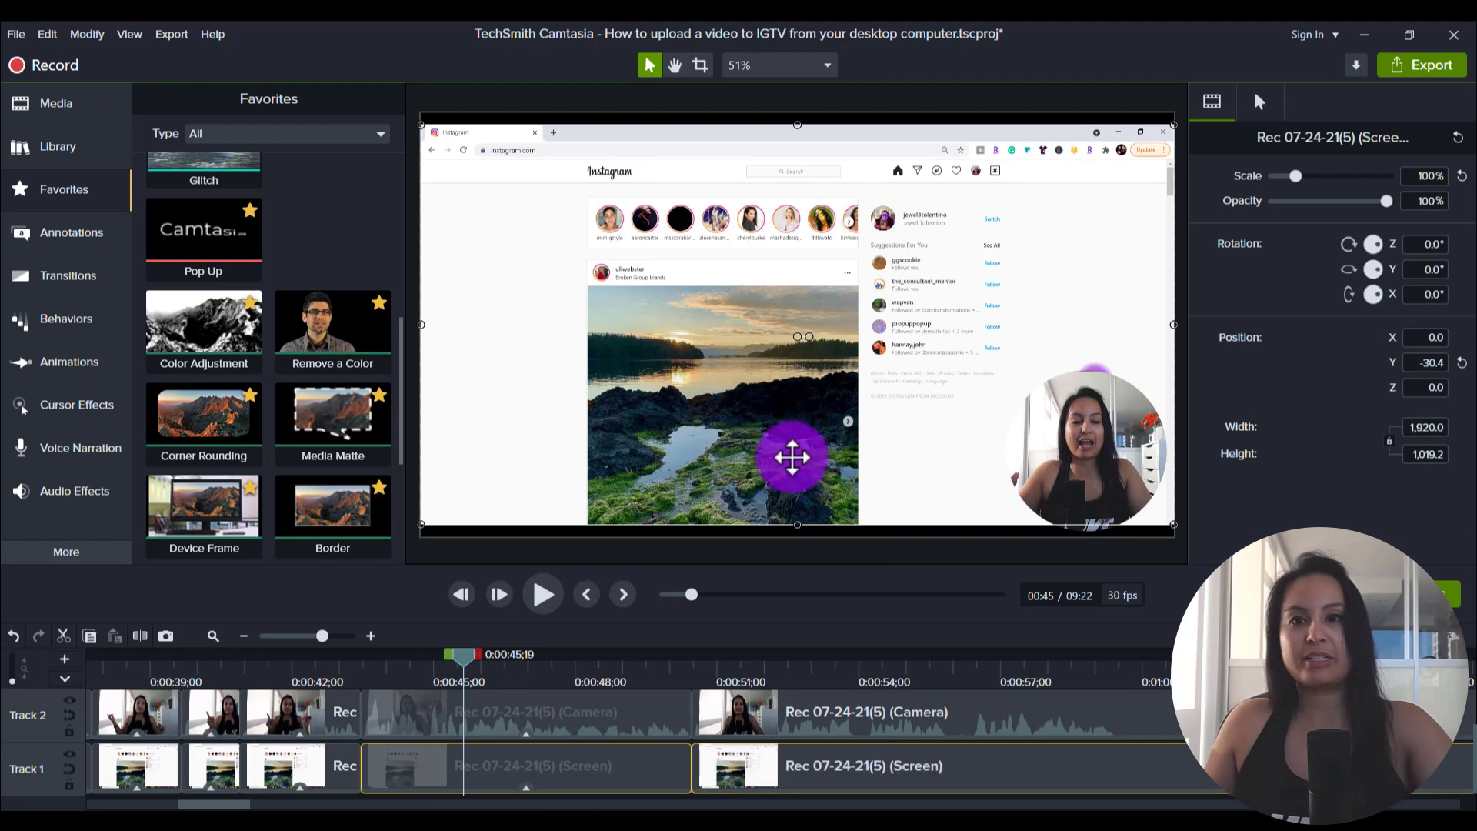
{"action": "left_click", "coordinate": [700, 65]}
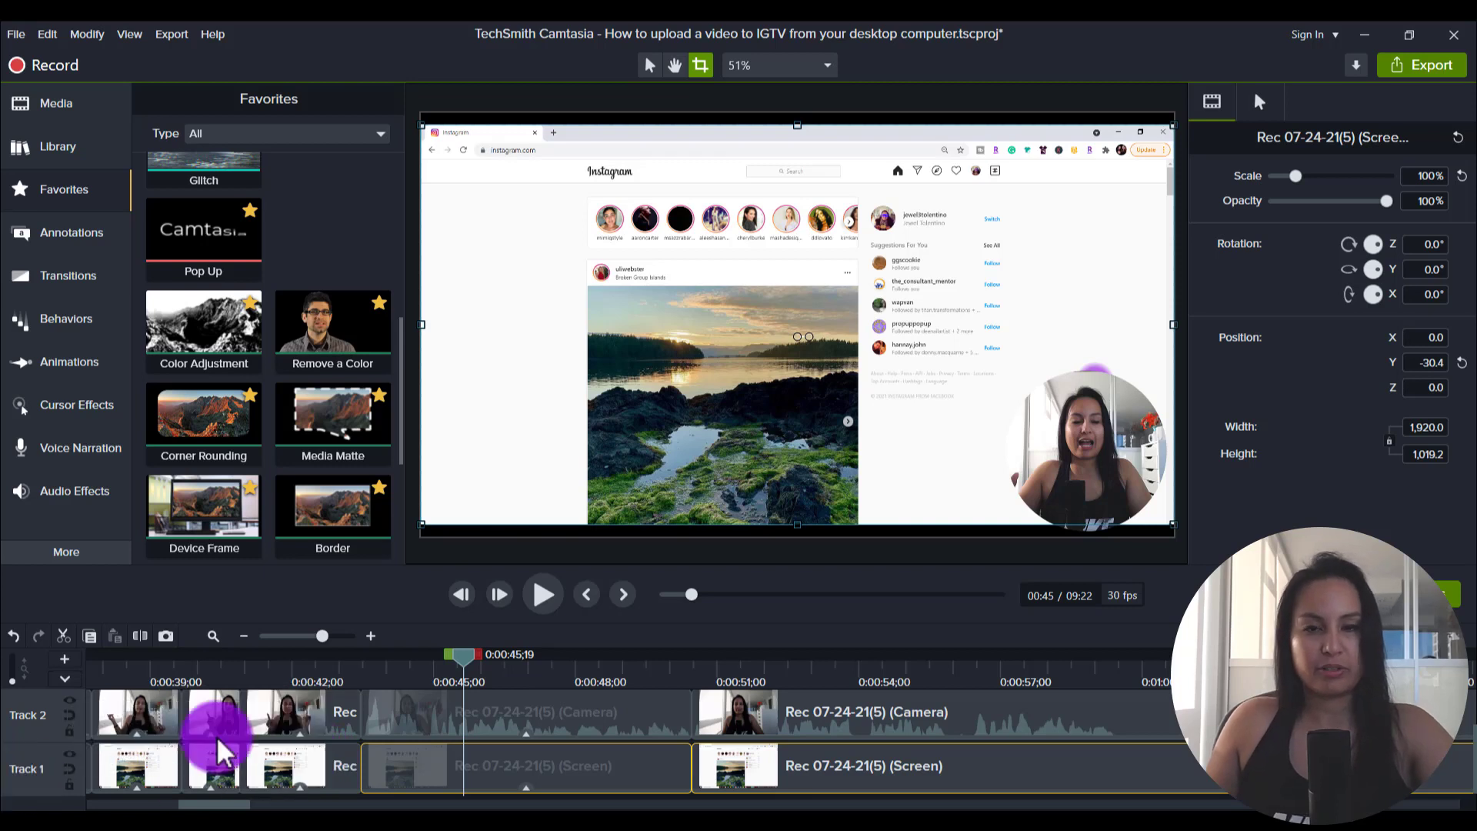
{"action": "left_click_drag", "start_coordinate": [797, 124], "coordinate": [782, 157]}
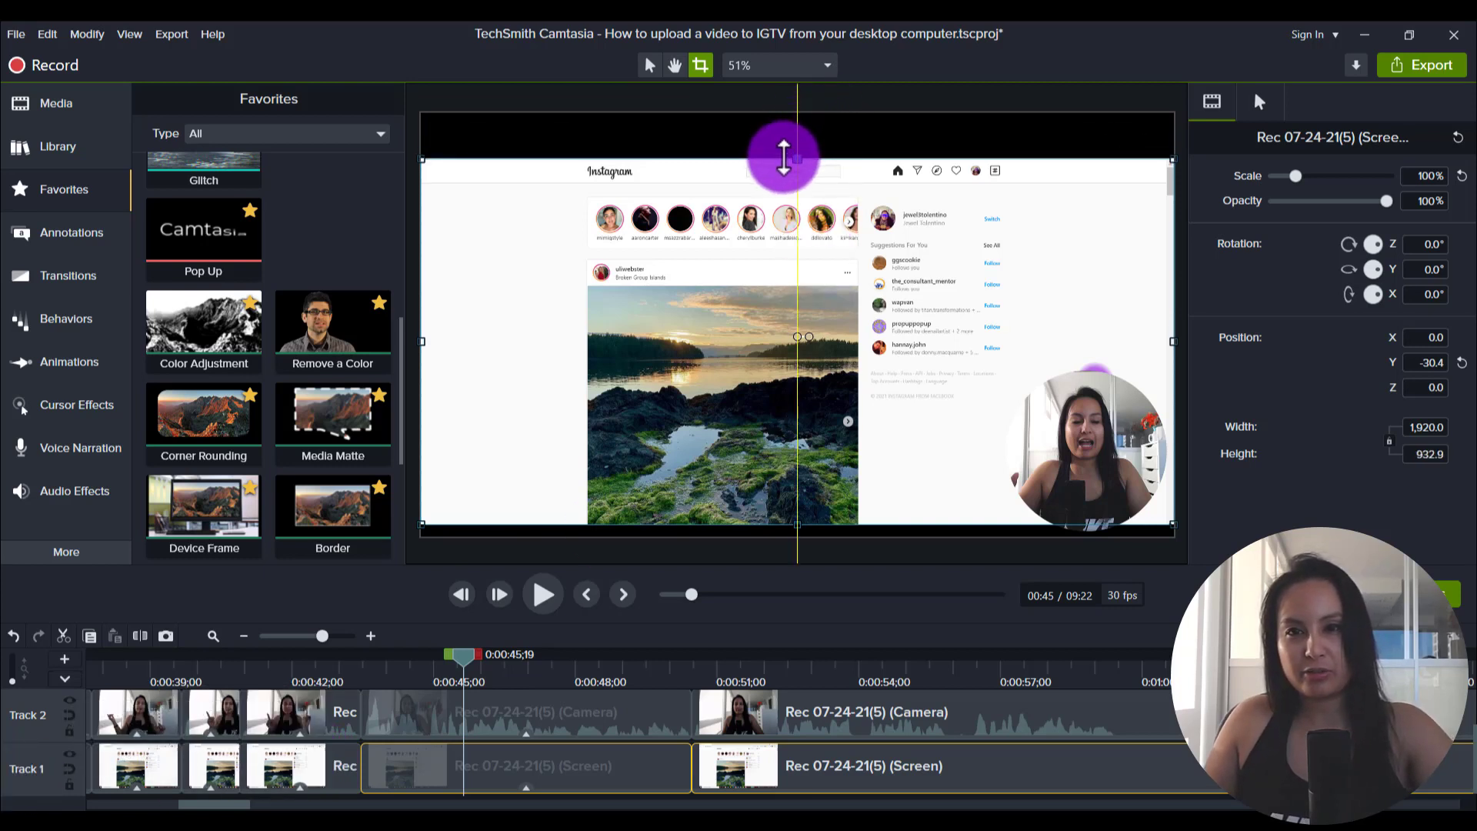
Move the cropped screen clips up to a vertical position of 12.7, centring them between the black bars
{"action": "left_click", "coordinate": [649, 66]}
{"action": "left_click_drag", "start_coordinate": [554, 369], "coordinate": [519, 365]}
{"action": "left_click", "coordinate": [648, 682]}
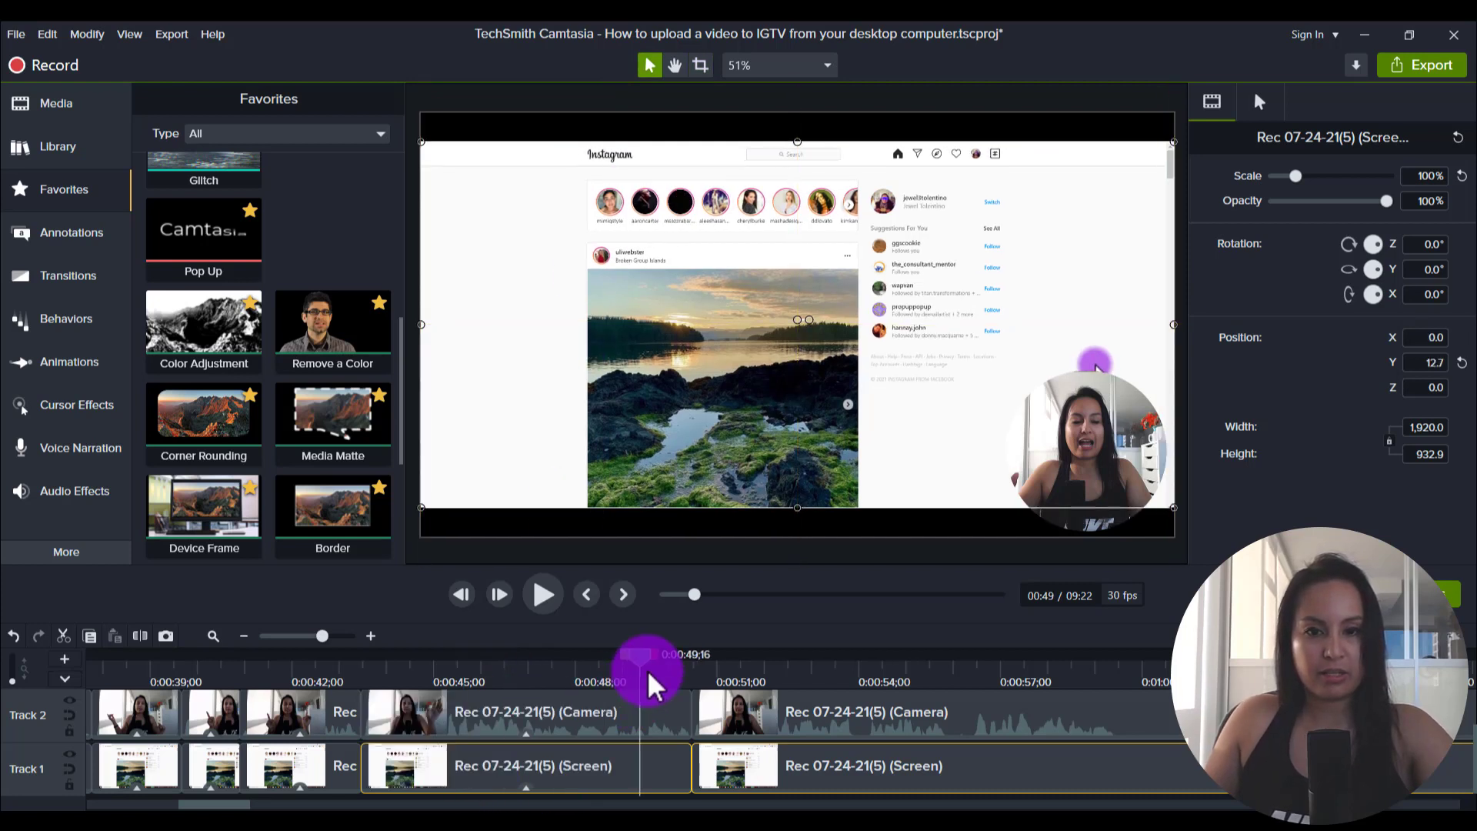
{"action": "scroll", "coordinate": [827, 777], "scroll_direction": "up", "scroll_amount": 1}
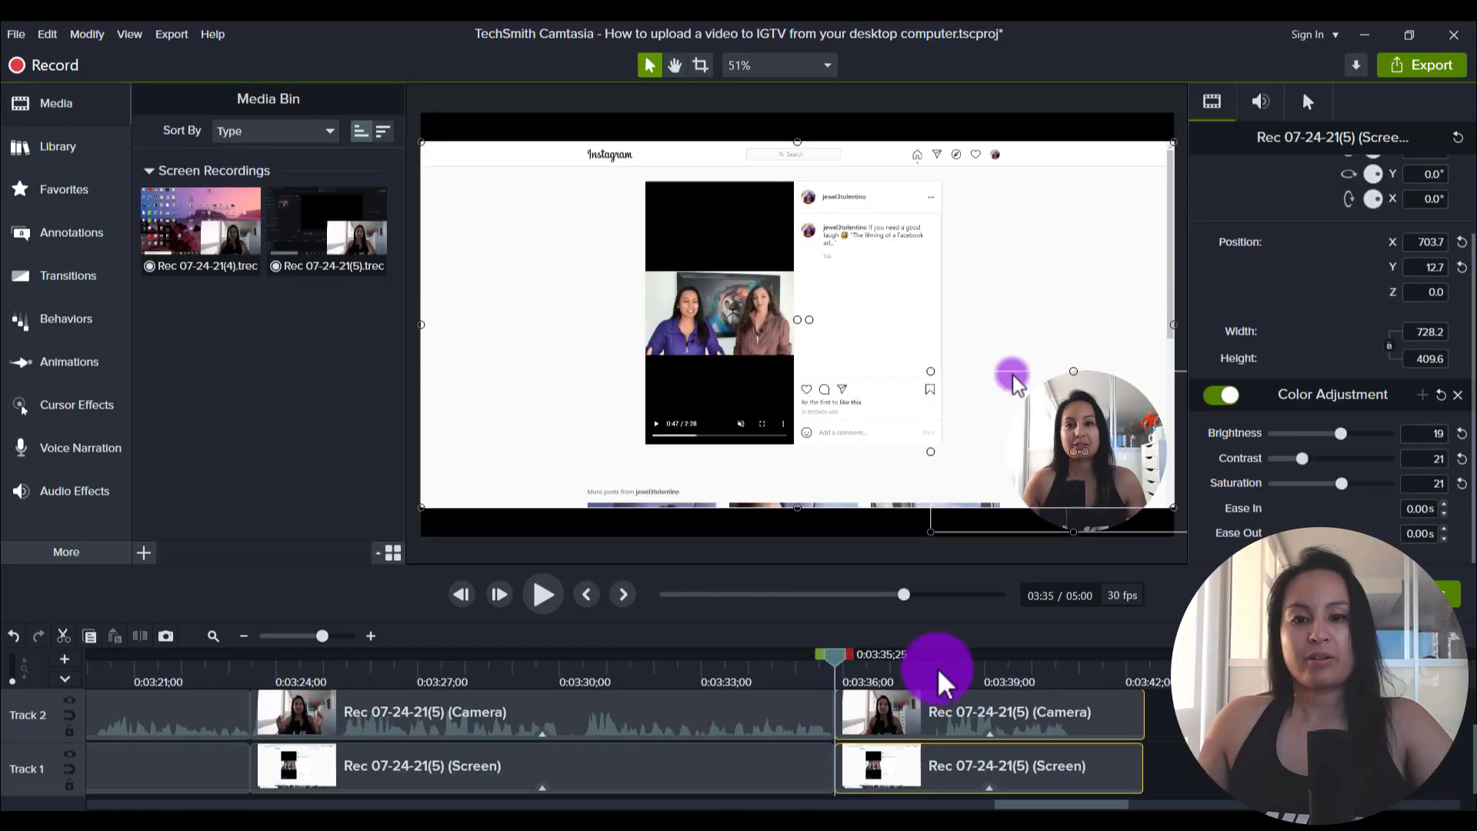
Split the camera and screen clips at 0:03:38;03 and ripple delete the section from 0:03:35;25 to that cut
{"action": "left_click", "coordinate": [940, 683]}
{"action": "left_click", "coordinate": [944, 671]}
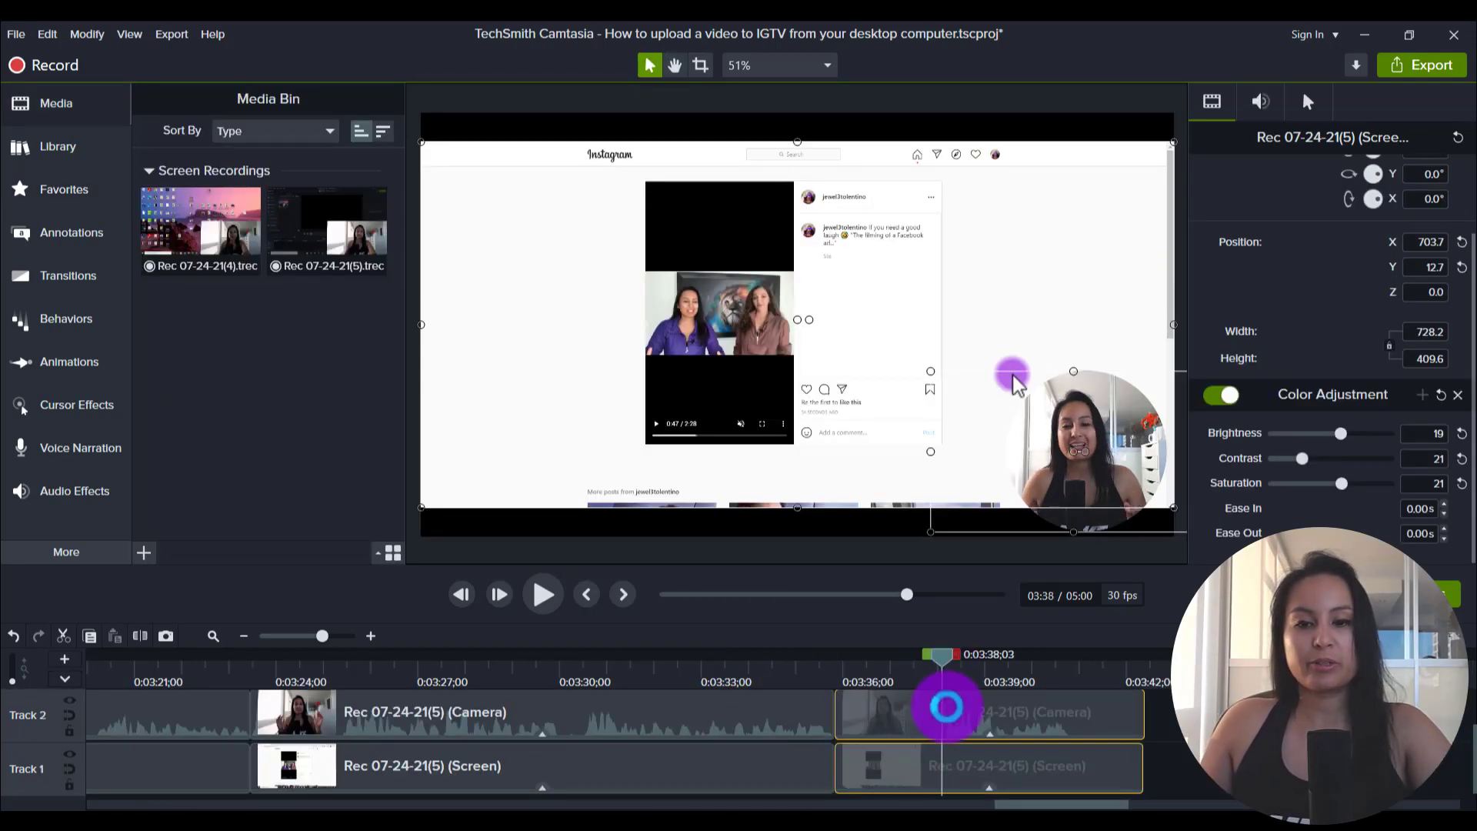
{"action": "key", "text": "s"}
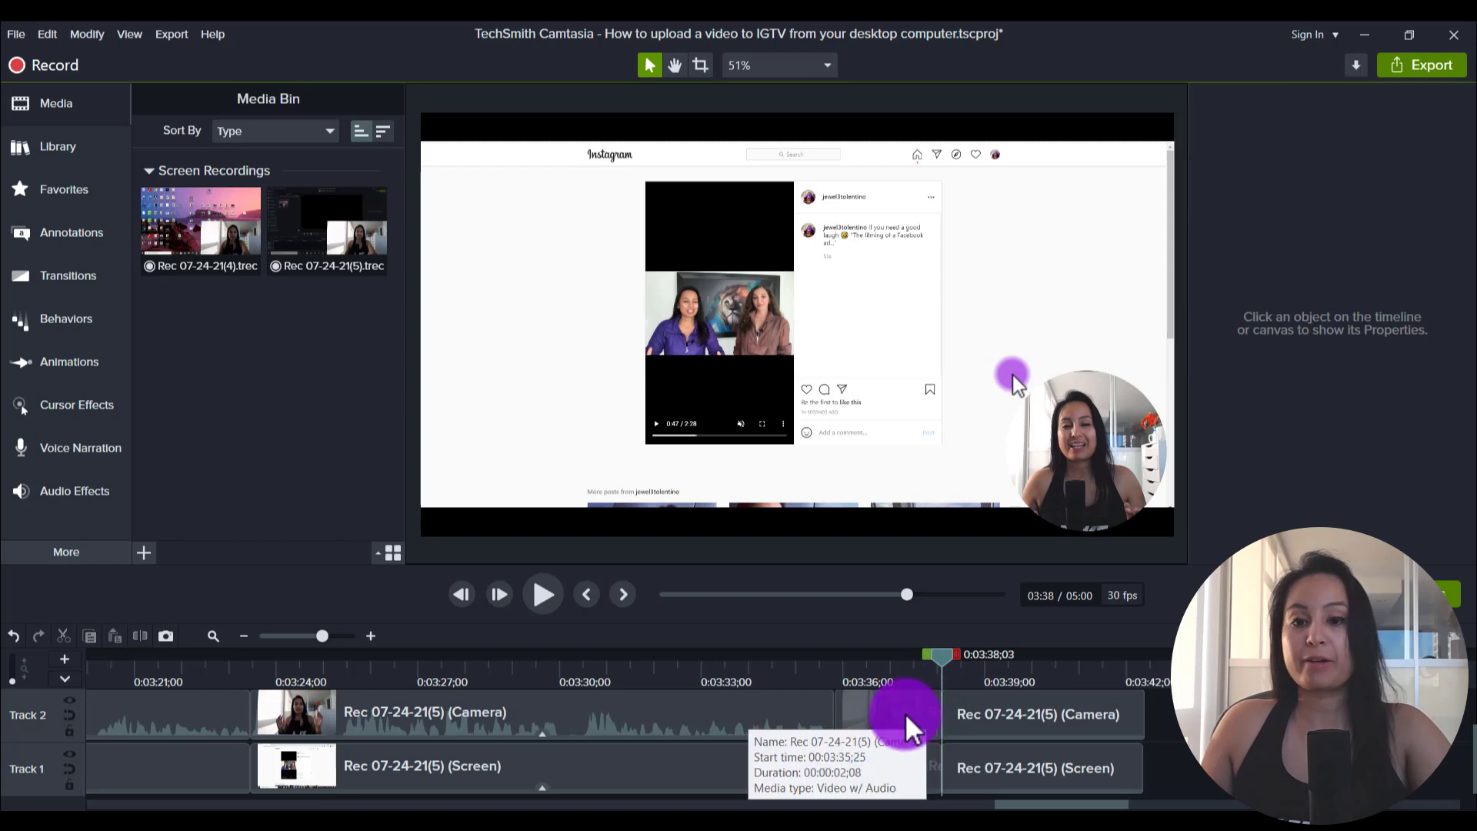
{"action": "left_click", "coordinate": [884, 765]}
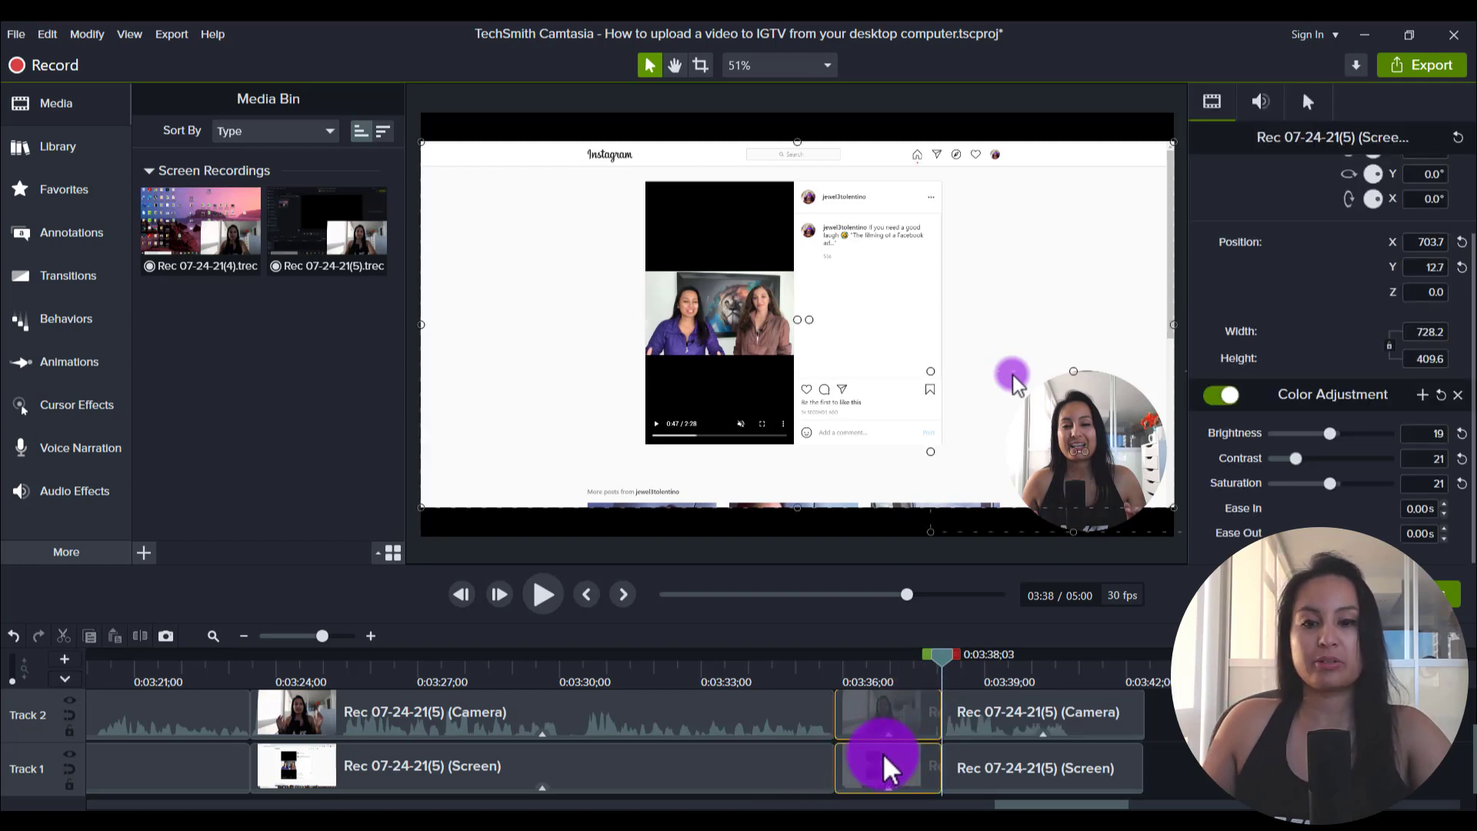
{"action": "key", "text": "ctrl+Delete"}
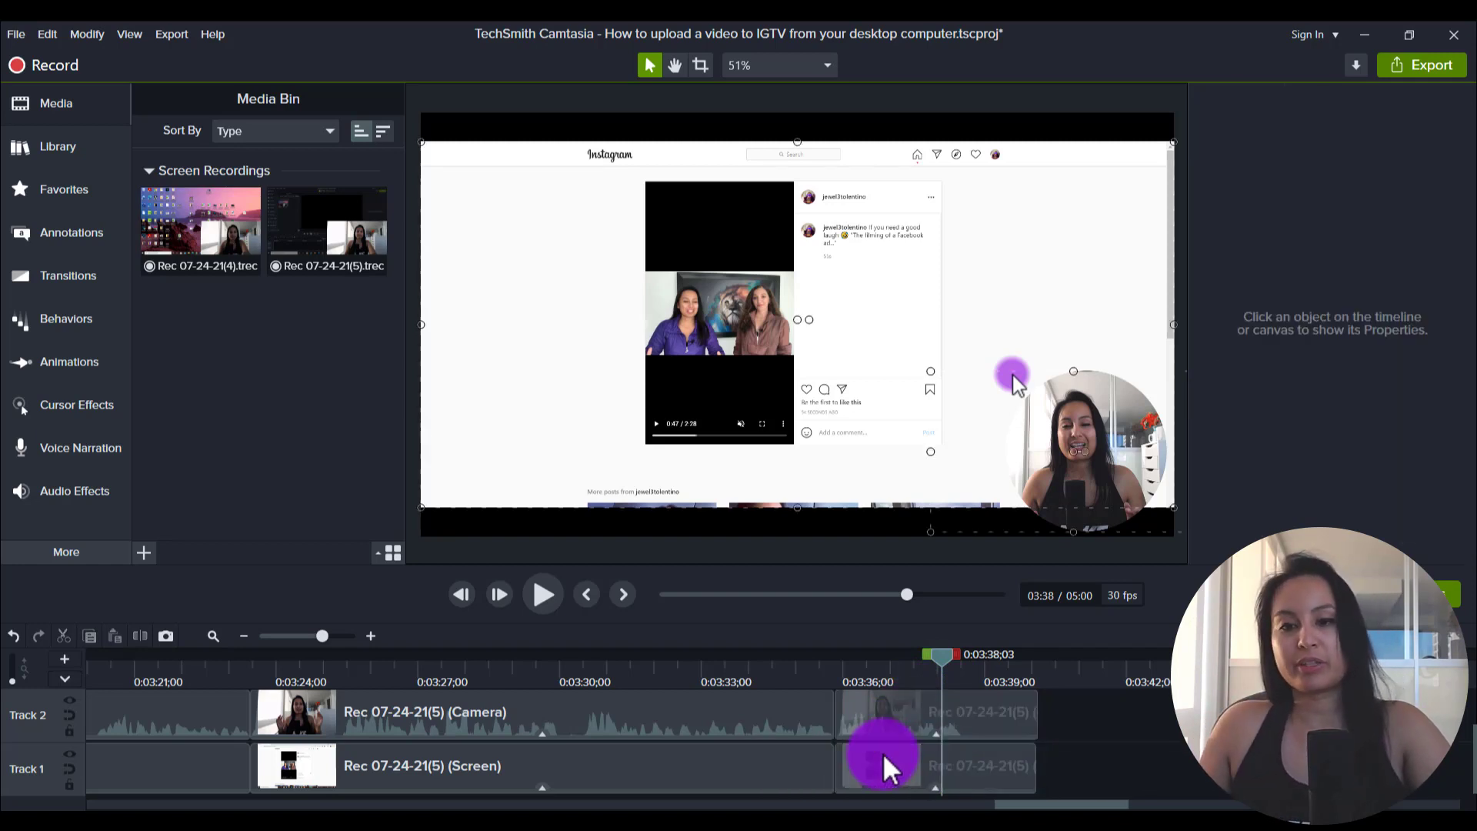
Split the final camera and screen clips at 0:03:38;17 and delete the leftover pieces after that cut
{"action": "left_click", "coordinate": [966, 670]}
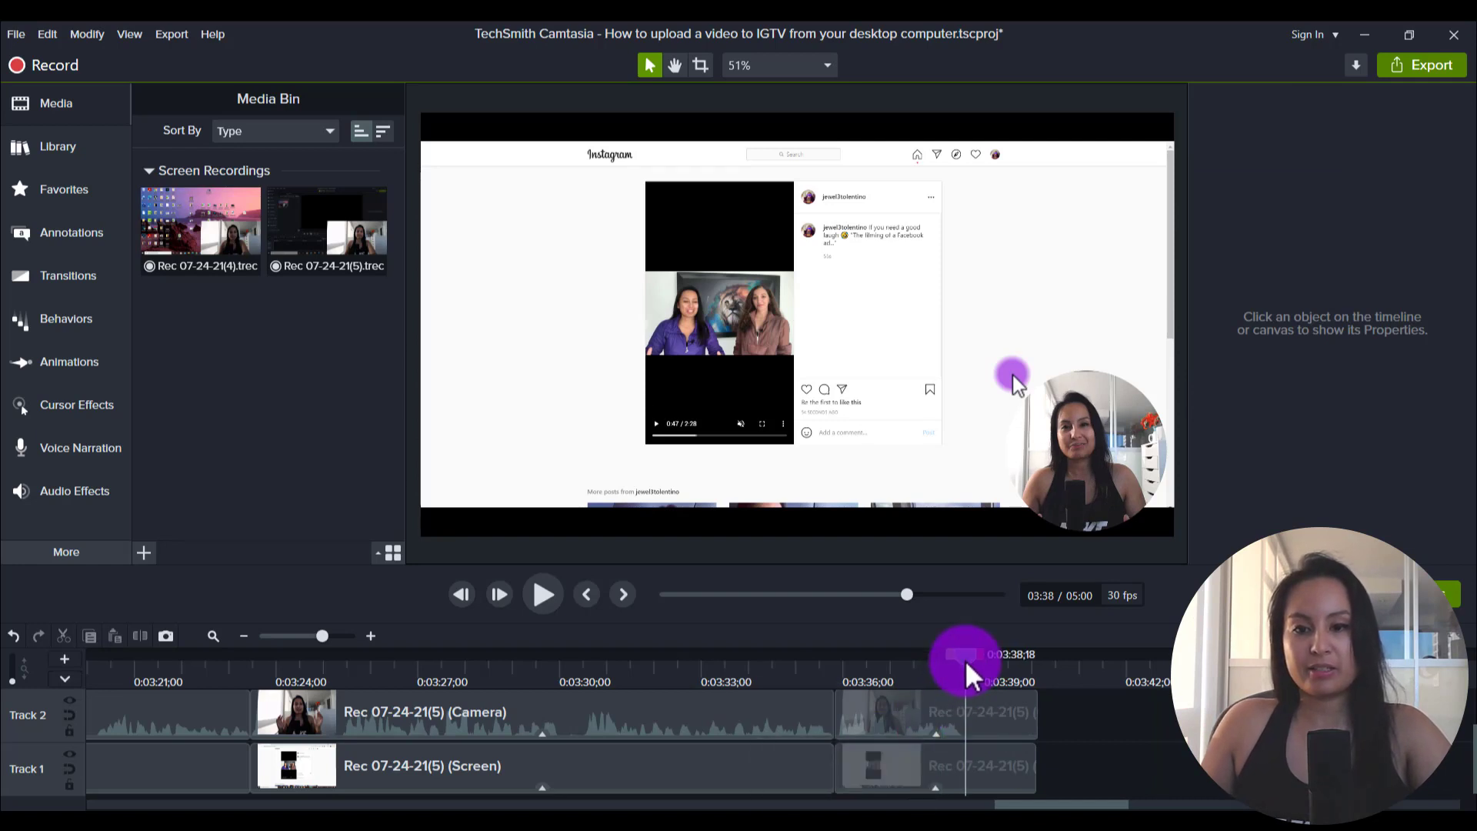
{"action": "left_click", "coordinate": [1000, 769]}
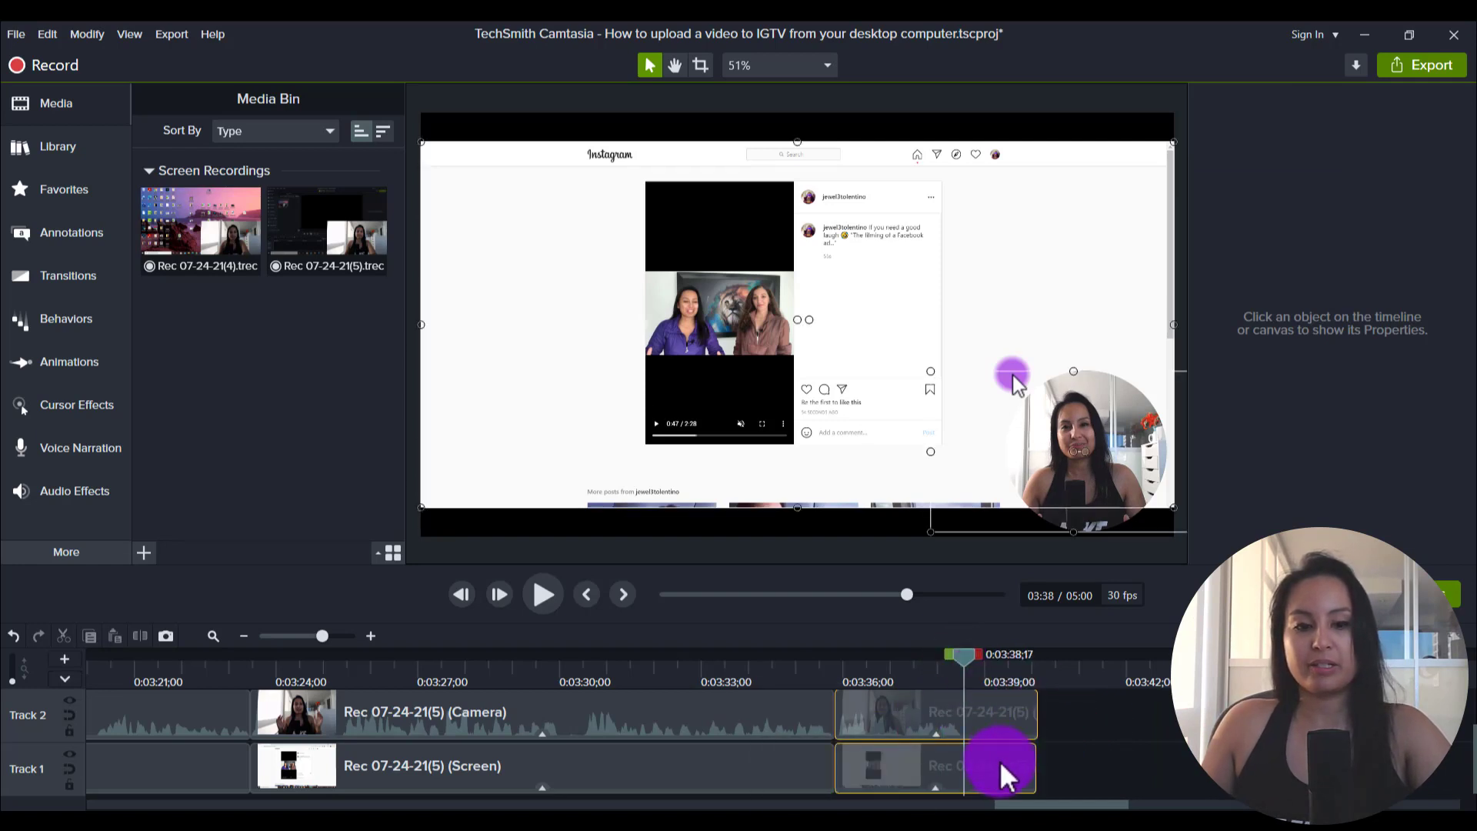
{"action": "left_click", "coordinate": [1056, 725]}
{"action": "left_click_drag", "start_coordinate": [1060, 725], "coordinate": [999, 764]}
{"action": "key", "text": "Delete"}
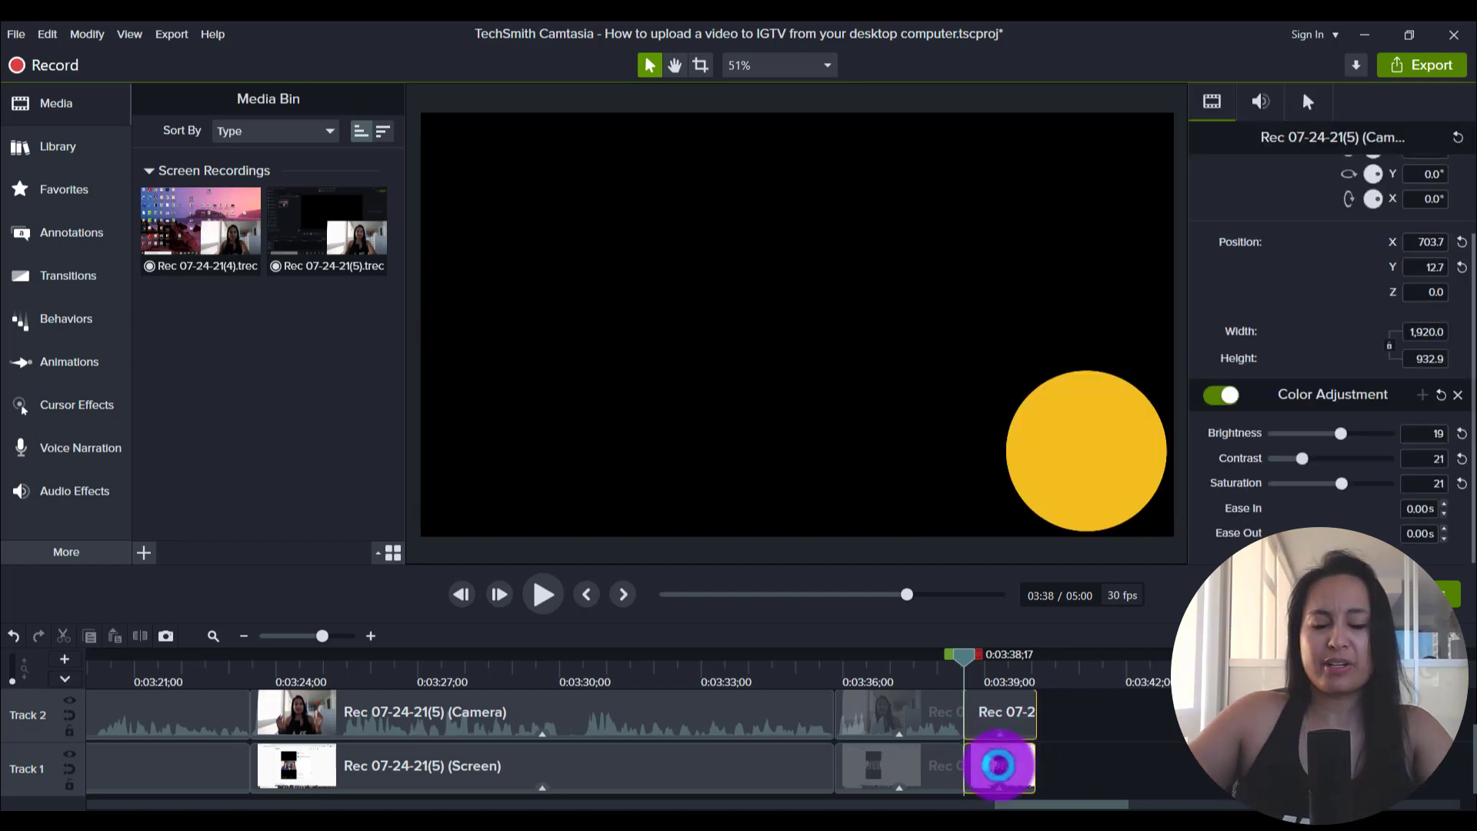
Split the yellow circle shape on Track 3 at 0:03:38;17 and delete the part that runs past the recording's end
{"action": "scroll", "coordinate": [1073, 731], "scroll_direction": "up", "scroll_amount": 2}
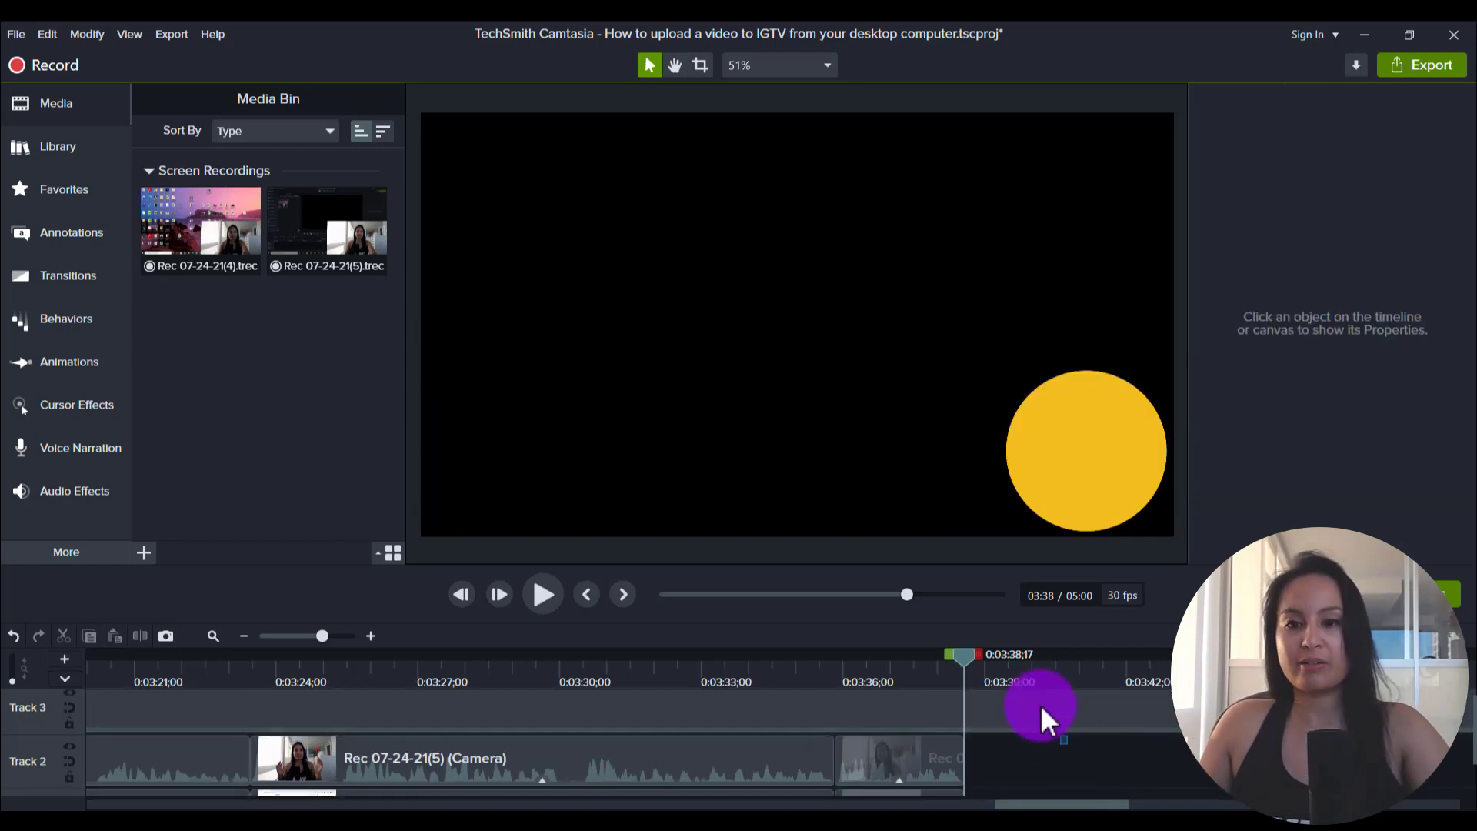
{"action": "left_click", "coordinate": [1042, 706]}
{"action": "left_click", "coordinate": [1029, 751]}
{"action": "left_click", "coordinate": [1049, 719]}
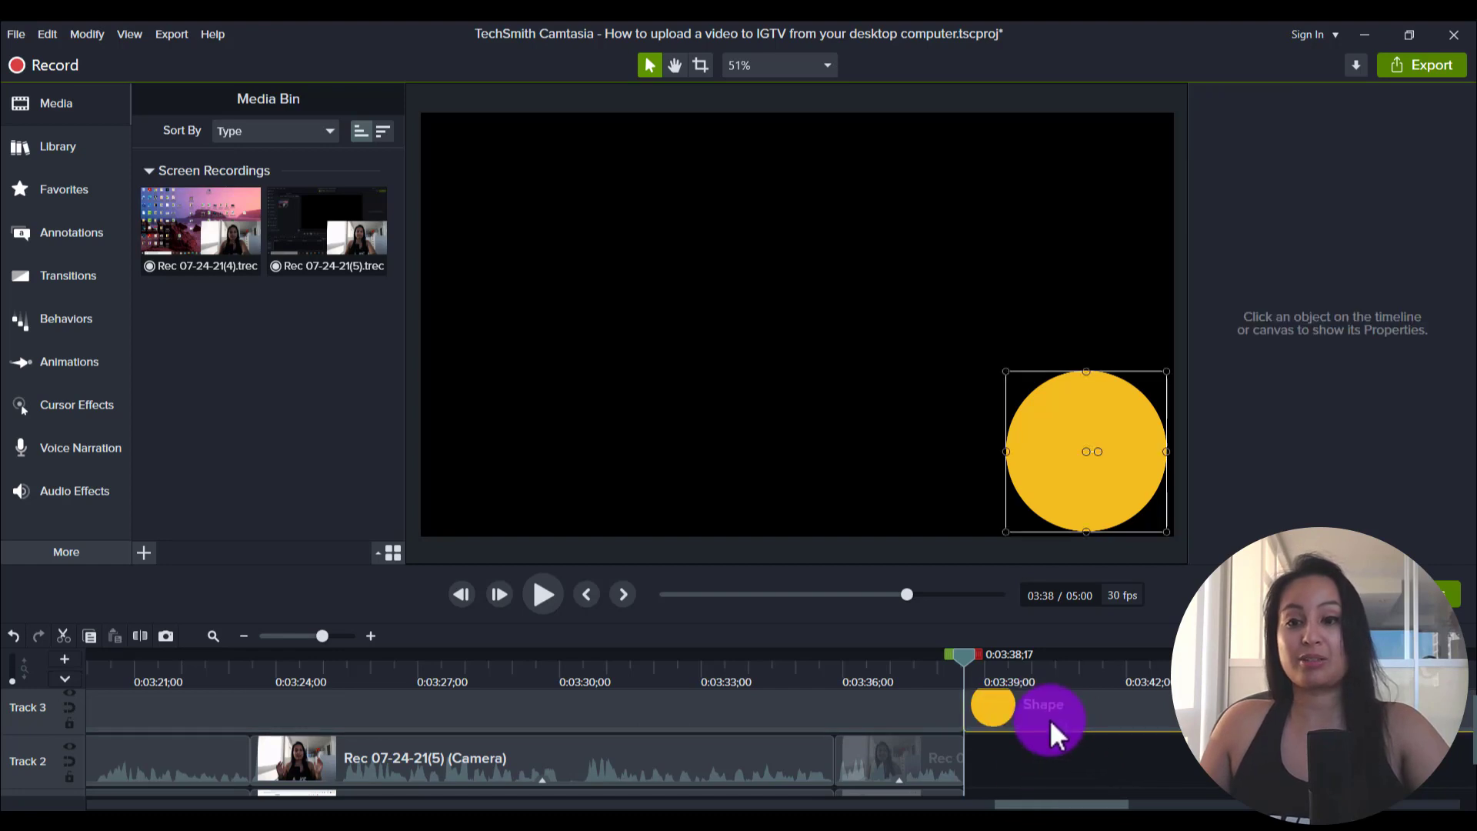
{"action": "key", "text": "Delete"}
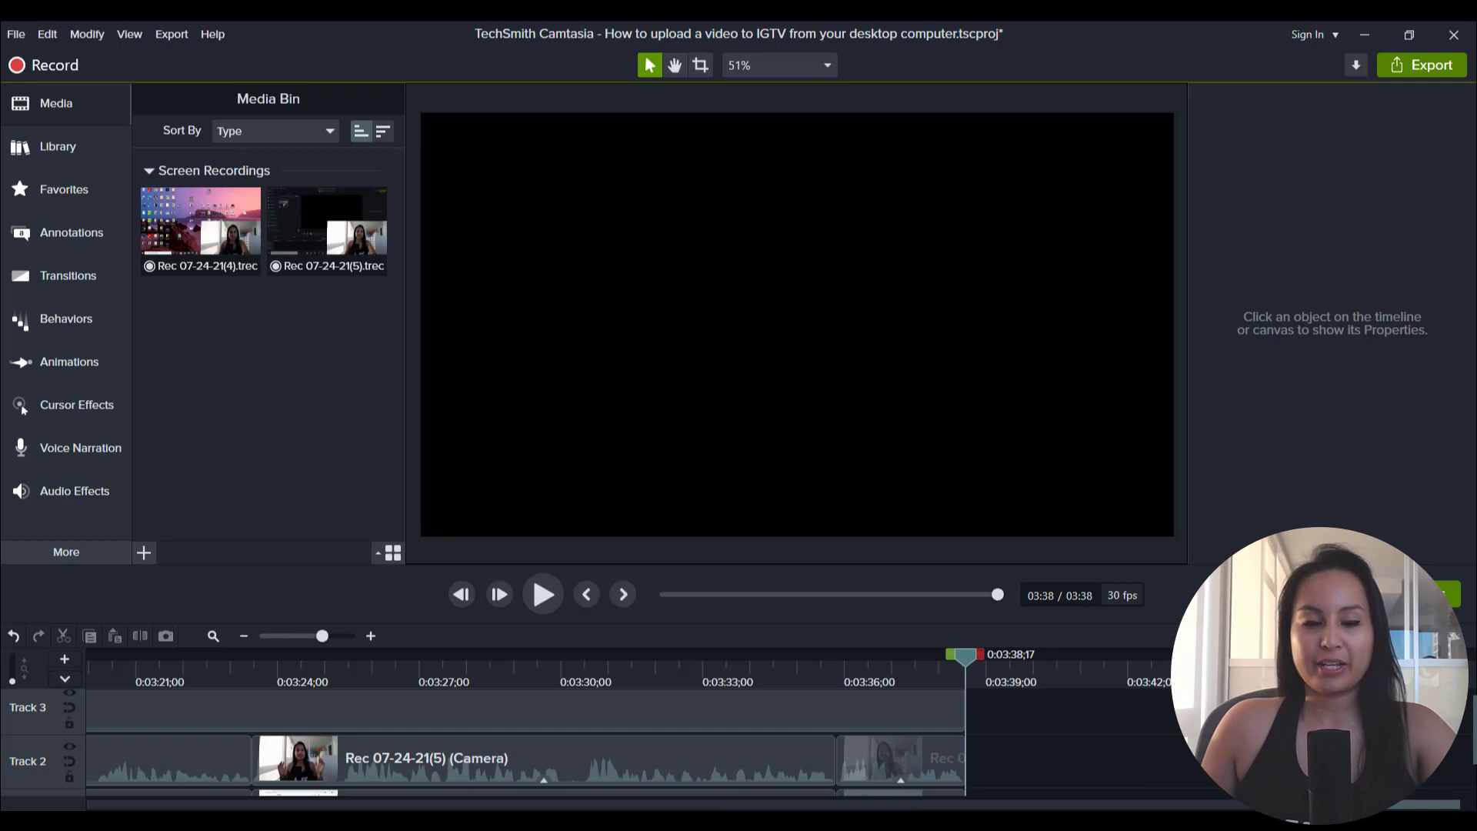
Return to the beginning of the timeline and play from 0:00:16;23 to 0:00:18;17 to check where the intro ends
{"action": "scroll", "coordinate": [956, 792], "scroll_direction": "left", "scroll_amount": 5}
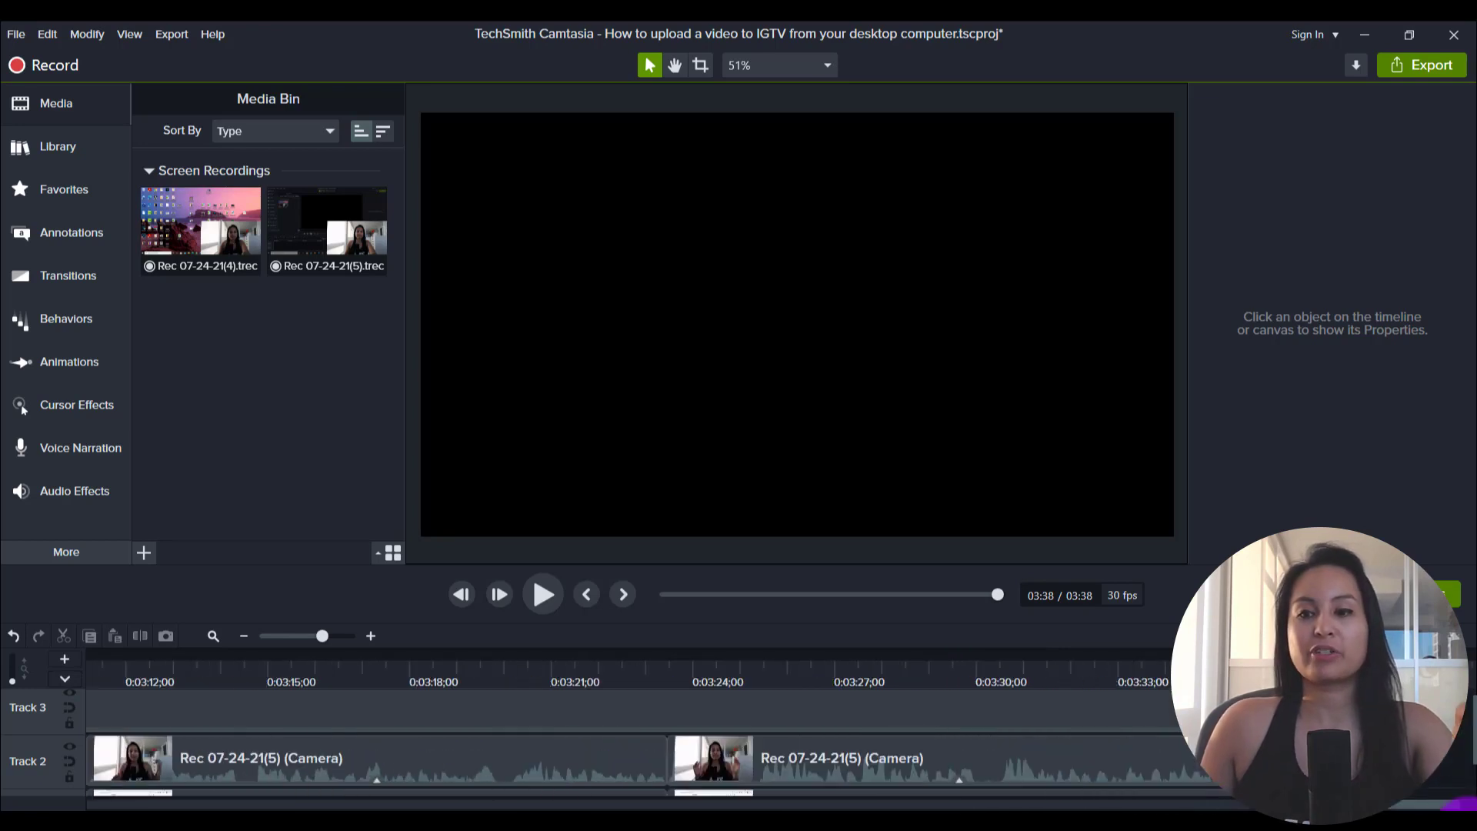
{"action": "left_click_drag", "start_coordinate": [1446, 804], "coordinate": [3, 804]}
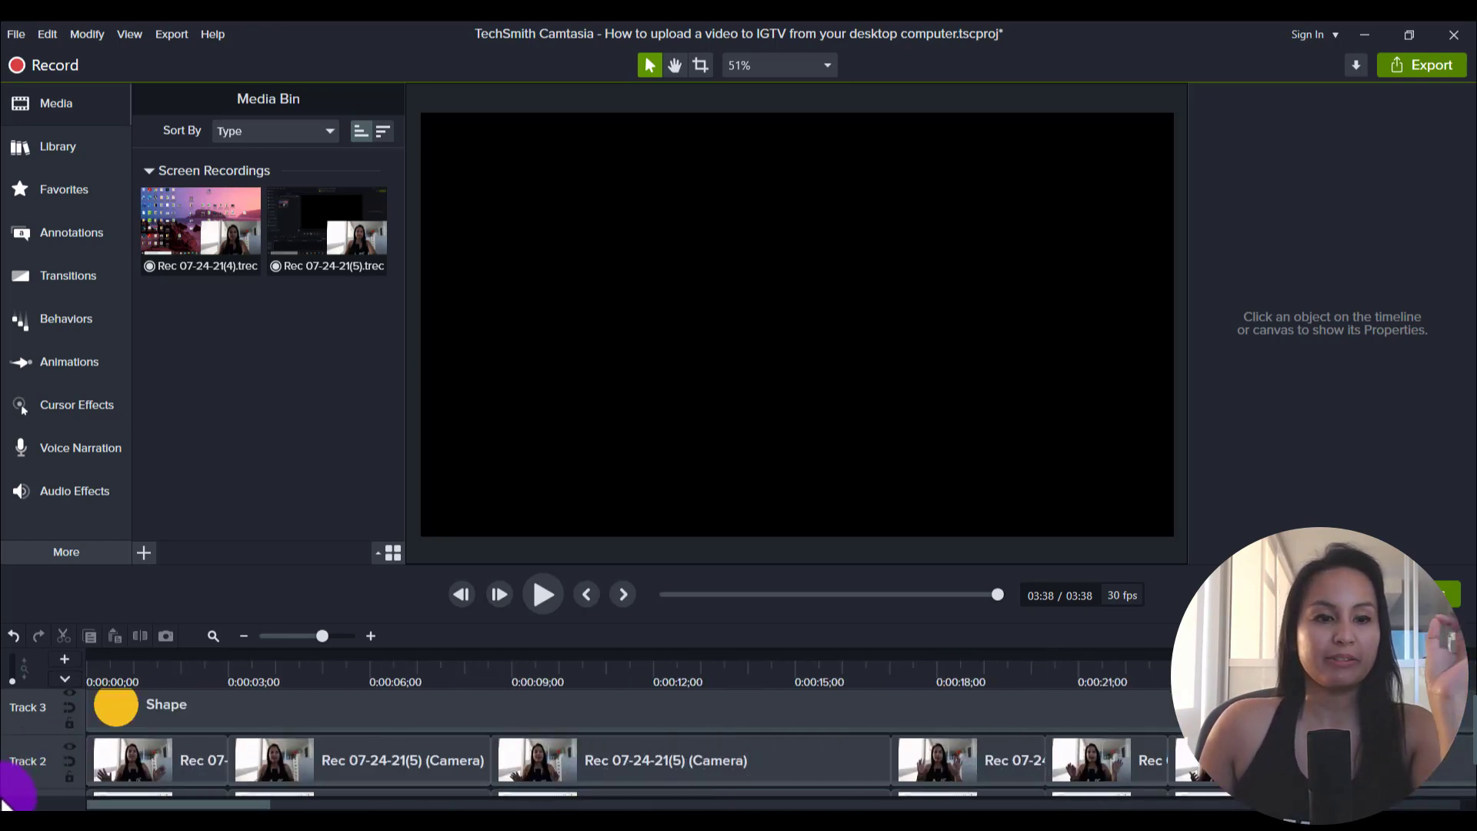
{"action": "left_click", "coordinate": [497, 757]}
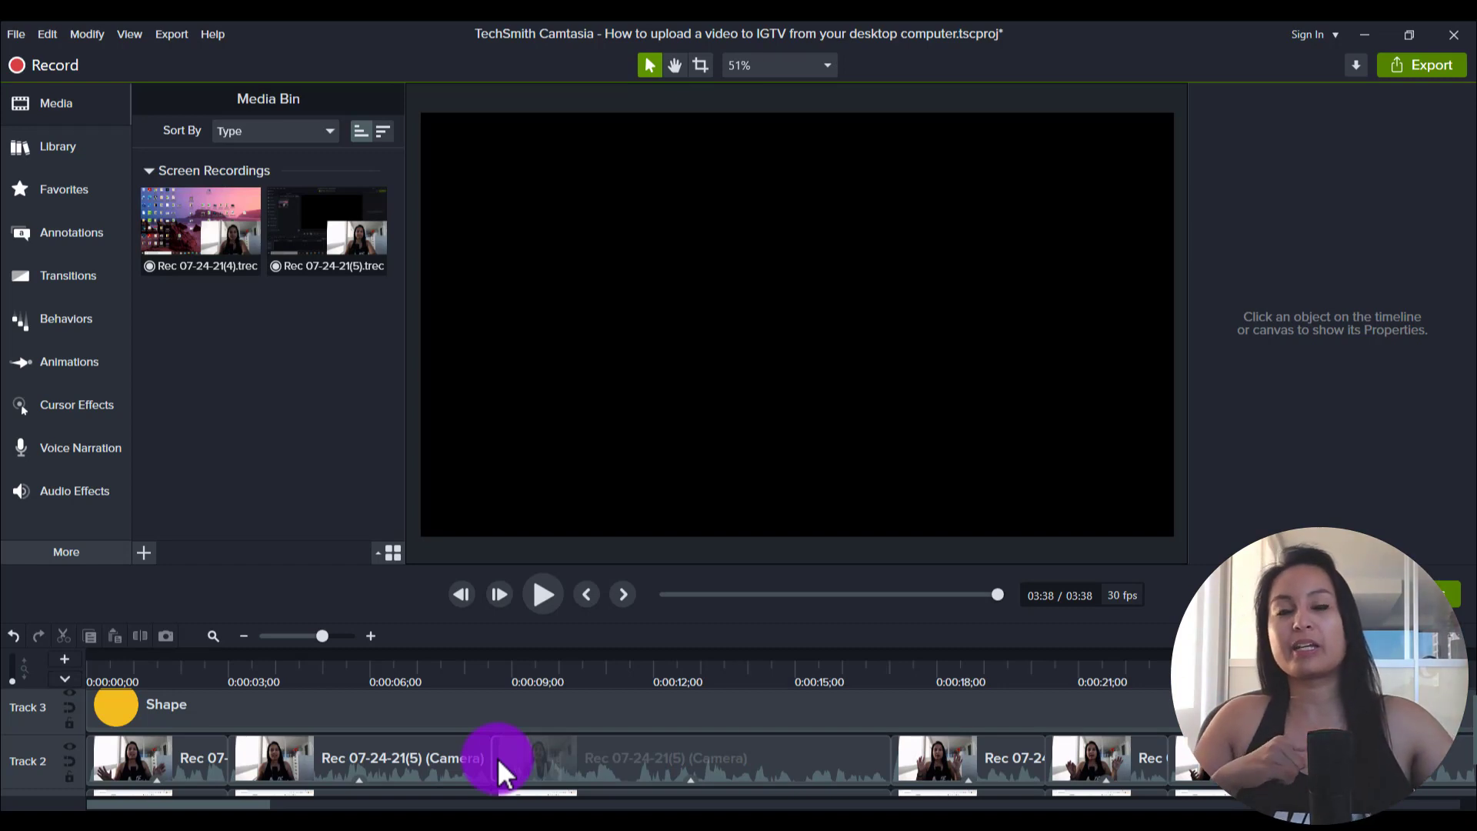
{"action": "left_click_drag", "start_coordinate": [497, 757], "coordinate": [497, 757]}
{"action": "scroll", "coordinate": [677, 777], "scroll_direction": "down", "scroll_amount": 1}
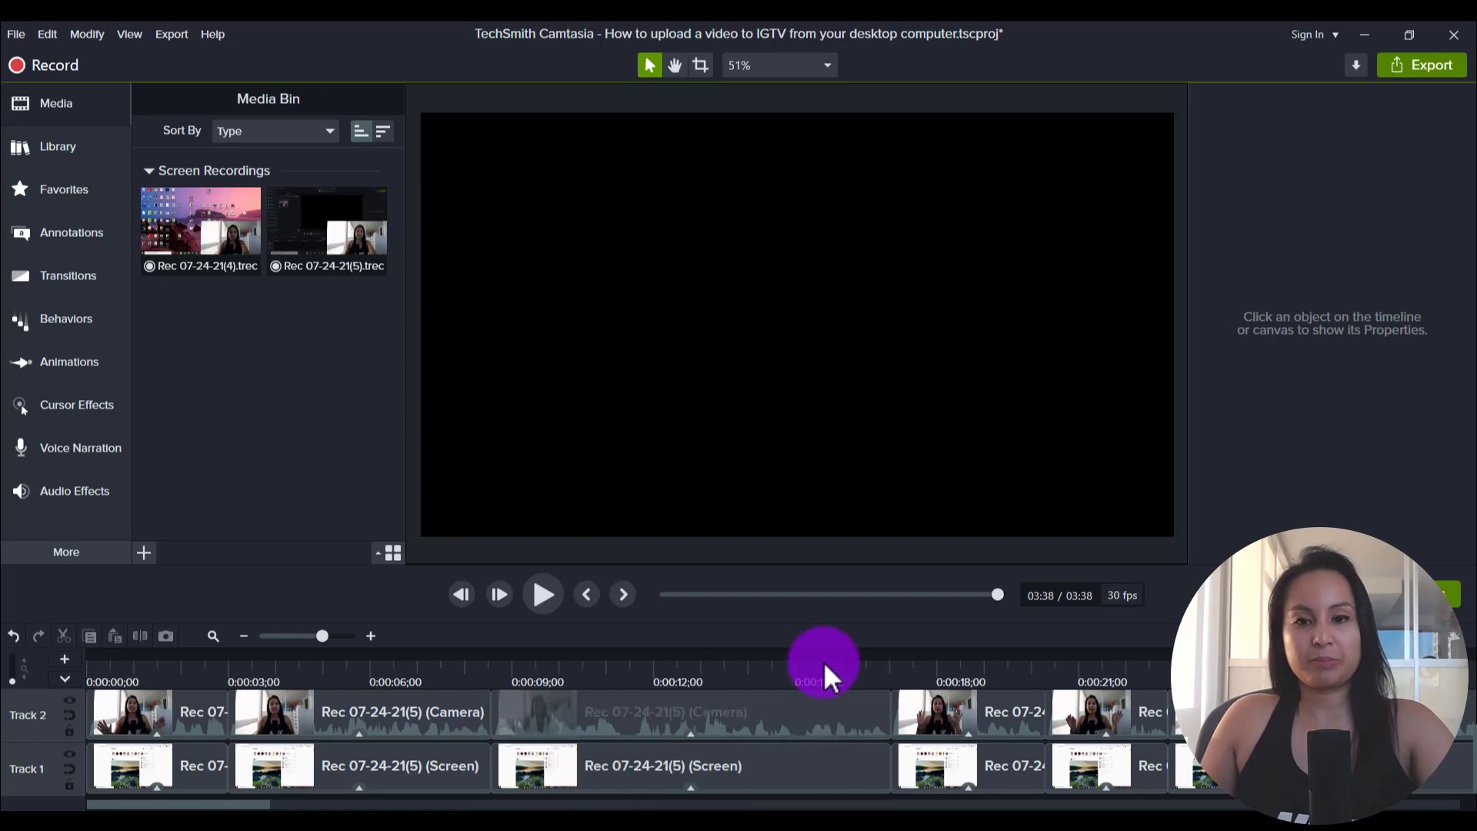
{"action": "left_click", "coordinate": [878, 674]}
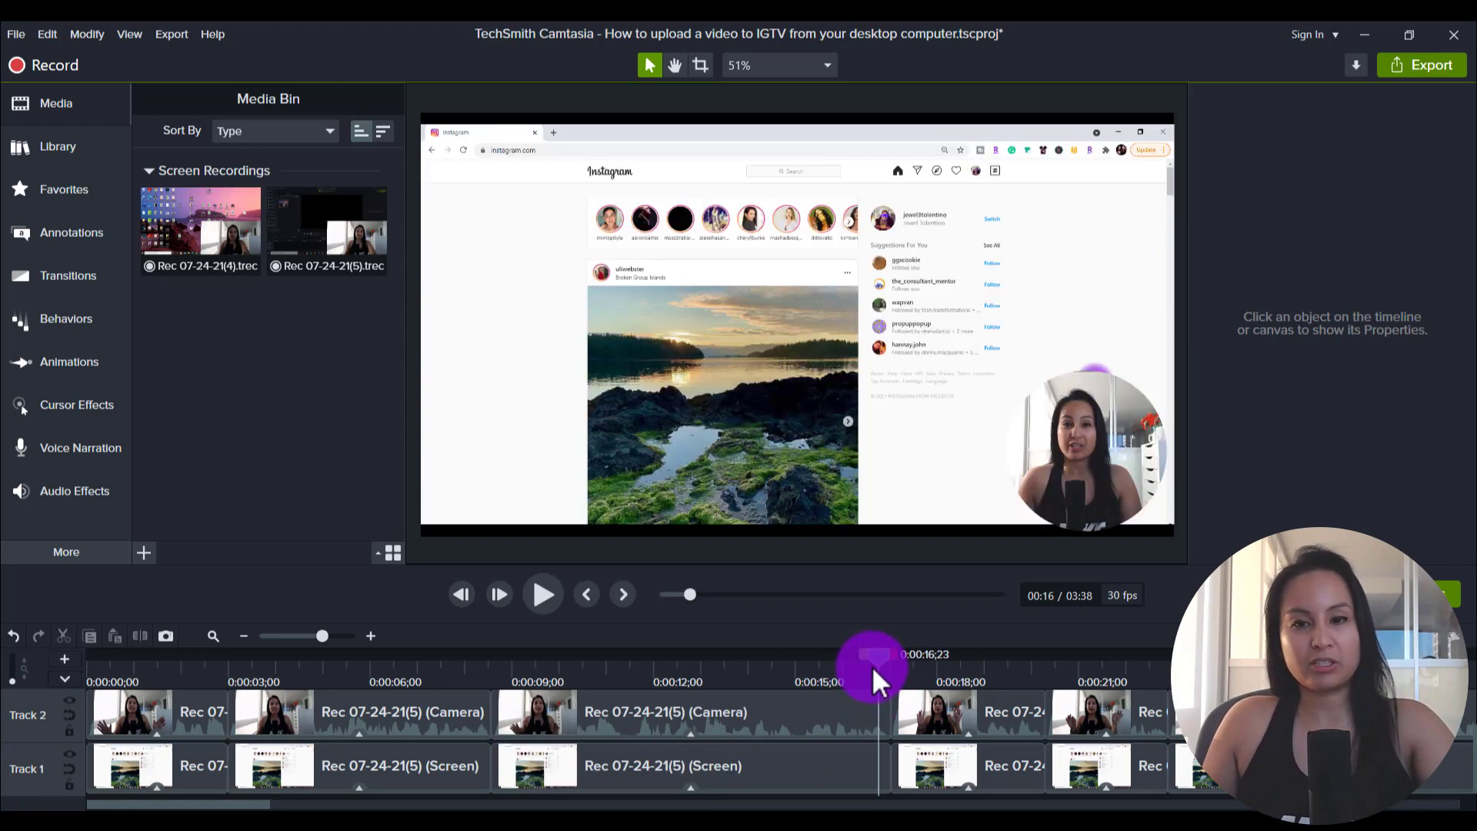
{"action": "key", "text": "space"}
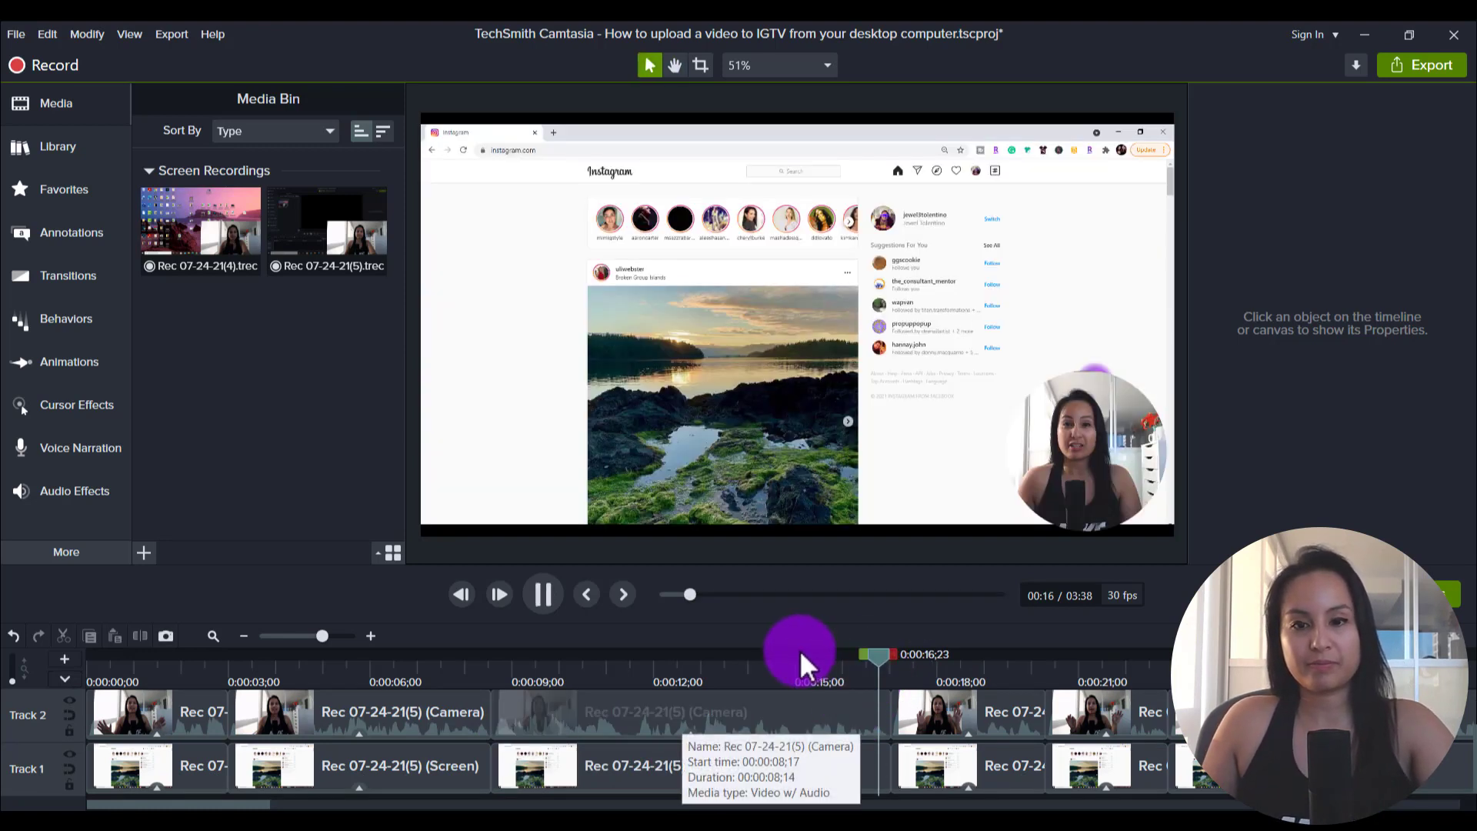
{"action": "key", "text": "space"}
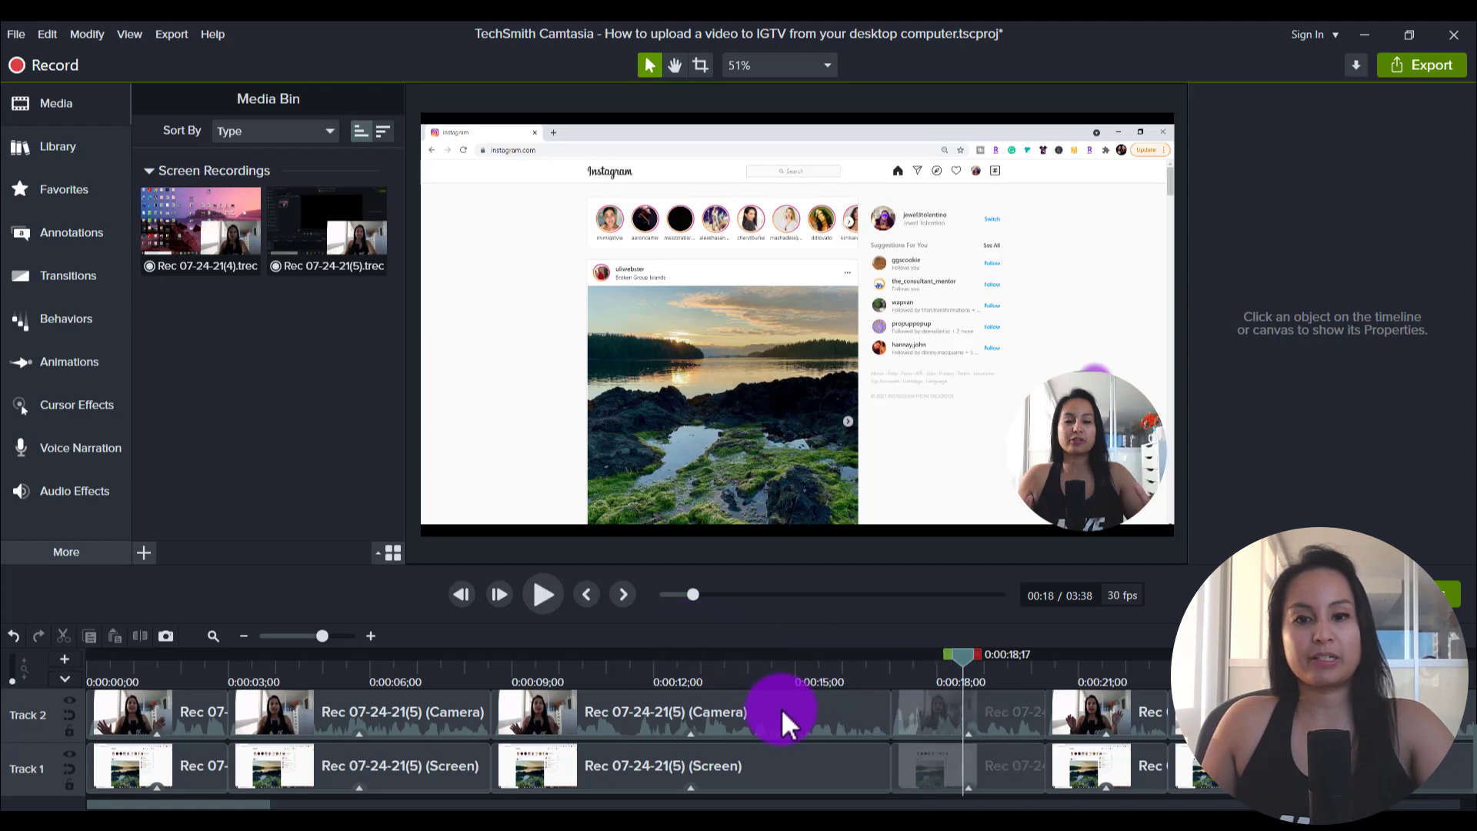
Delete the first three screen clips on Track 1, before 0:00:17;01, leaving the camera clips in place
{"action": "left_click", "coordinate": [698, 759]}
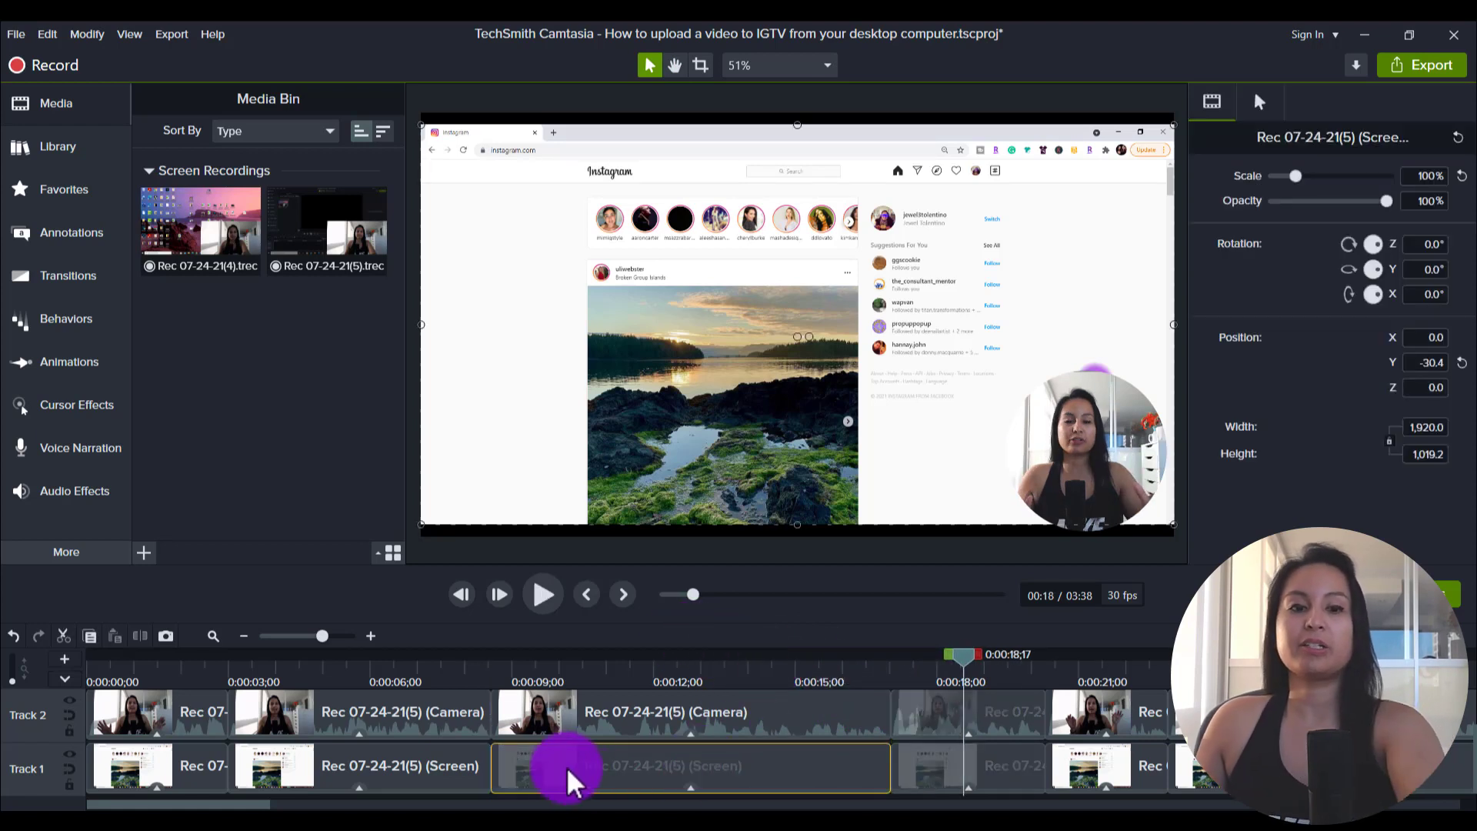
{"action": "key", "text": "Delete"}
{"action": "left_click_drag", "start_coordinate": [533, 759], "coordinate": [158, 765]}
{"action": "key", "text": "Delete"}
Trim the start of the yellow circle shape on Track 3 to 0:00:17;01, where the screen clips begin
{"action": "scroll", "coordinate": [265, 741], "scroll_direction": "up", "scroll_amount": 2}
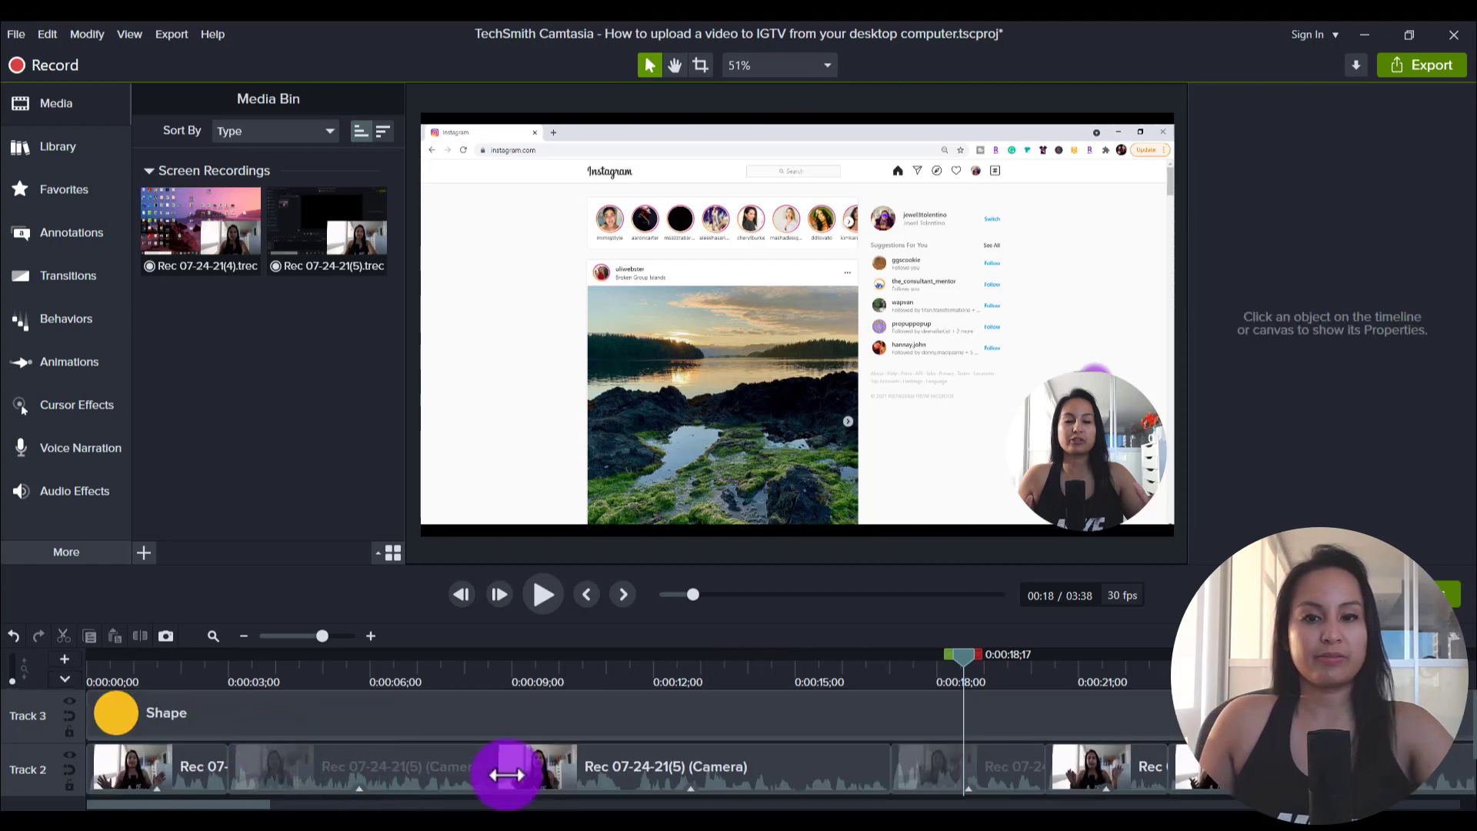
{"action": "left_click_drag", "start_coordinate": [87, 720], "coordinate": [888, 735]}
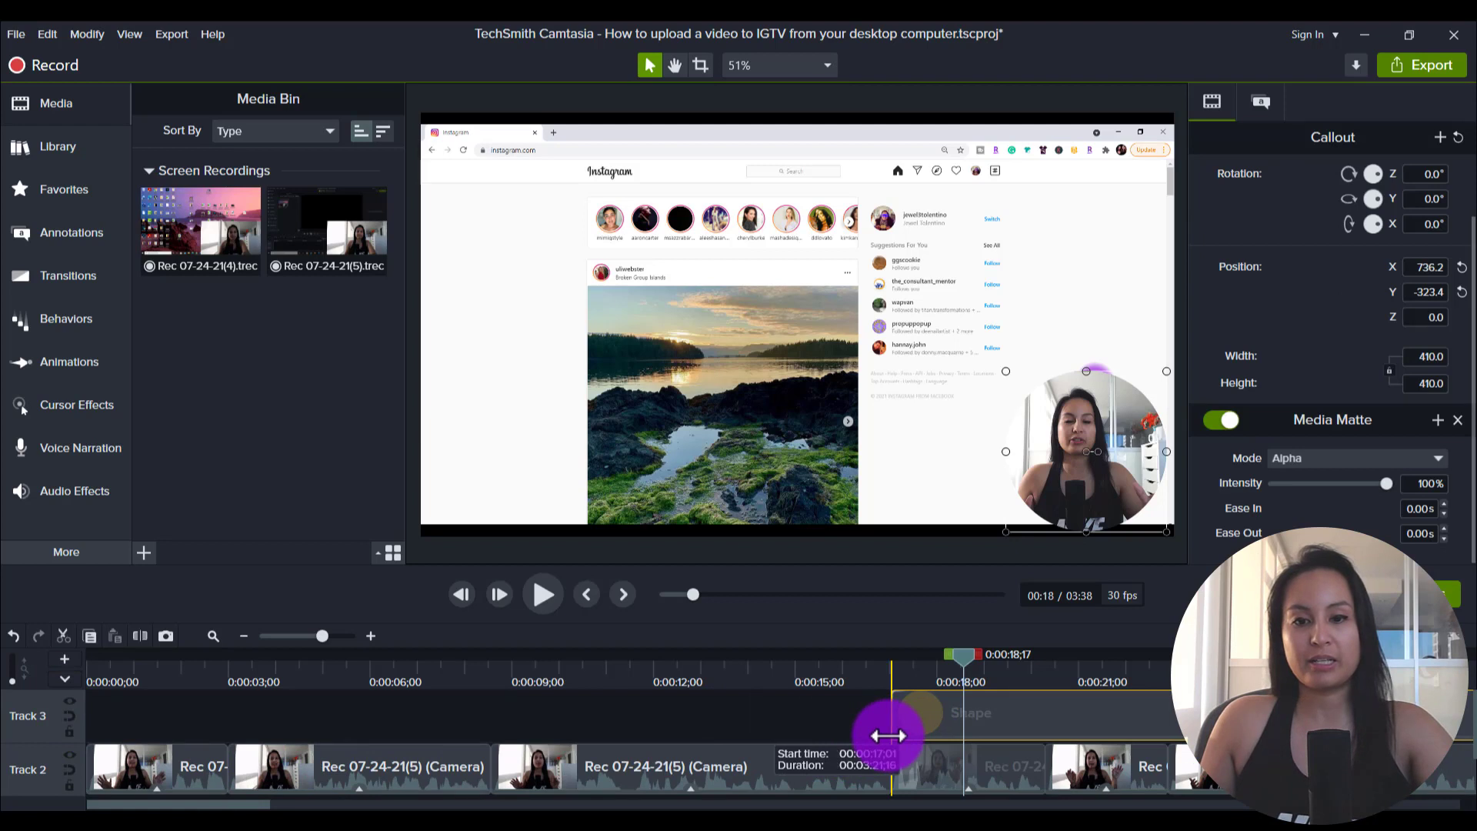
{"action": "left_click", "coordinate": [924, 672]}
{"action": "scroll", "coordinate": [278, 754], "scroll_direction": "down", "scroll_amount": 2}
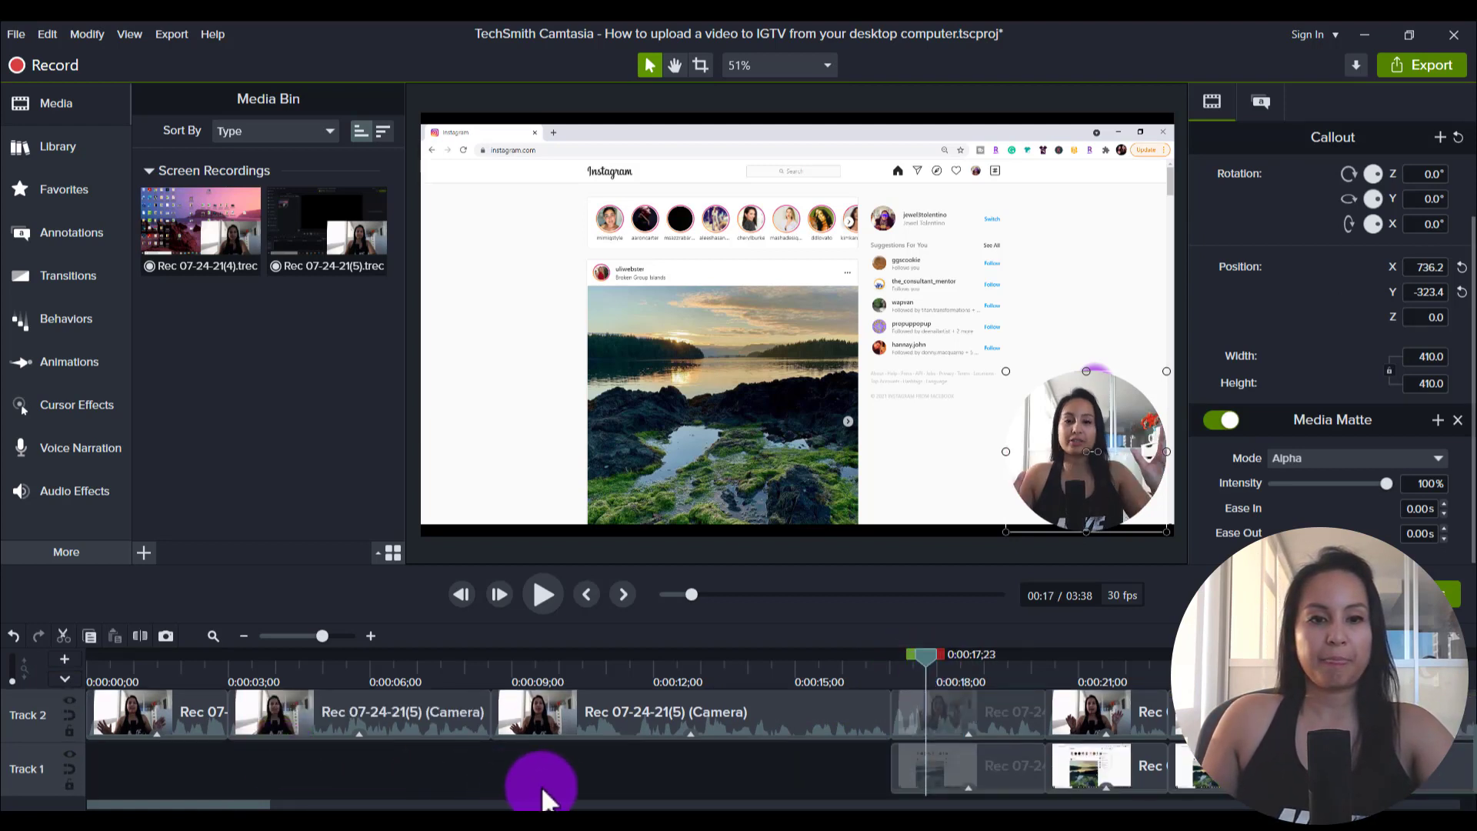
Reposition and enlarge the first three camera clips to fill the 1920 by 1080 canvas, and play the intro to check it
{"action": "left_click_drag", "start_coordinate": [542, 787], "coordinate": [143, 686]}
{"action": "left_click", "coordinate": [130, 676]}
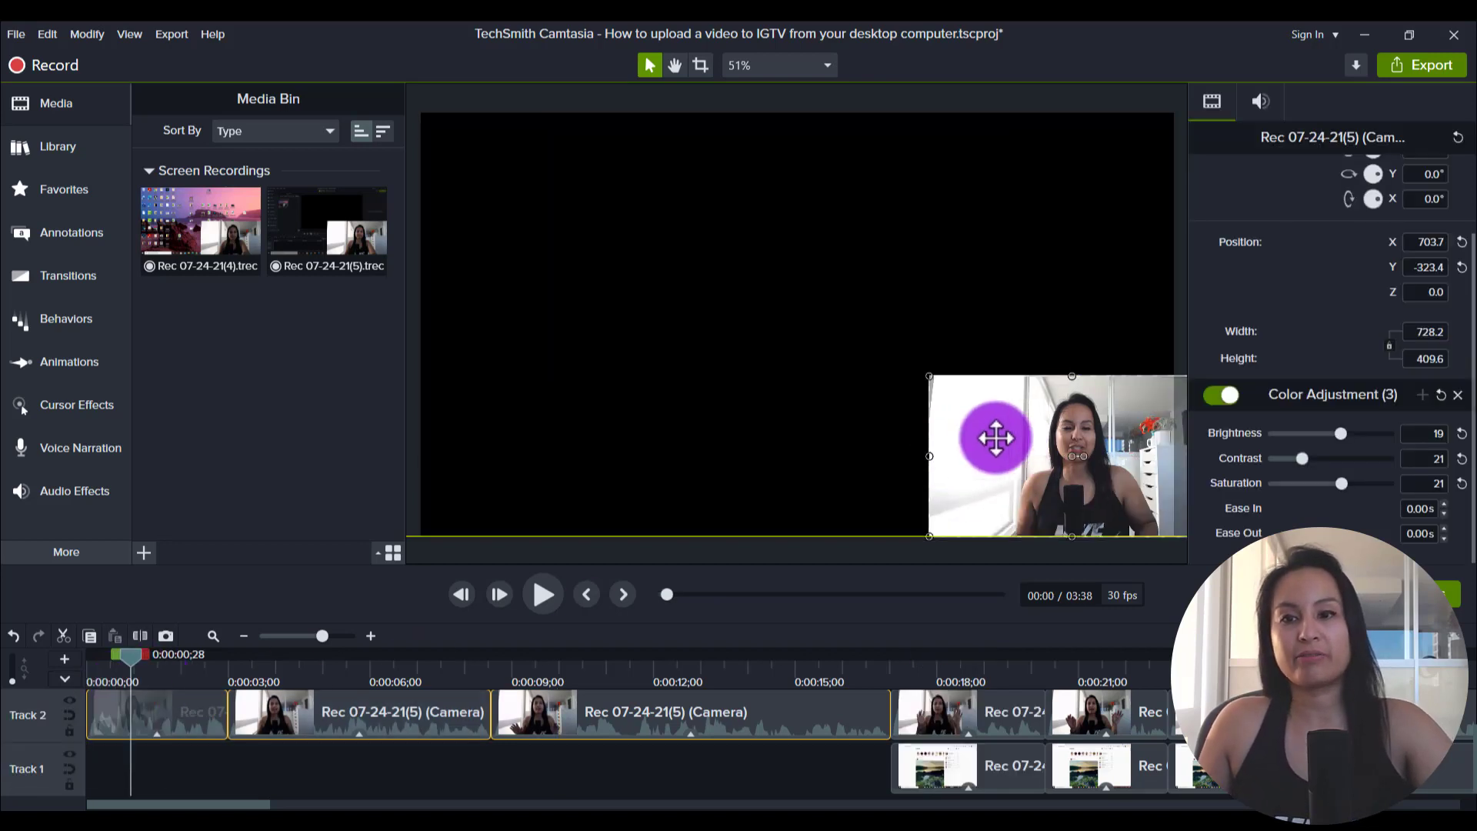
{"action": "left_click_drag", "start_coordinate": [992, 435], "coordinate": [963, 438]}
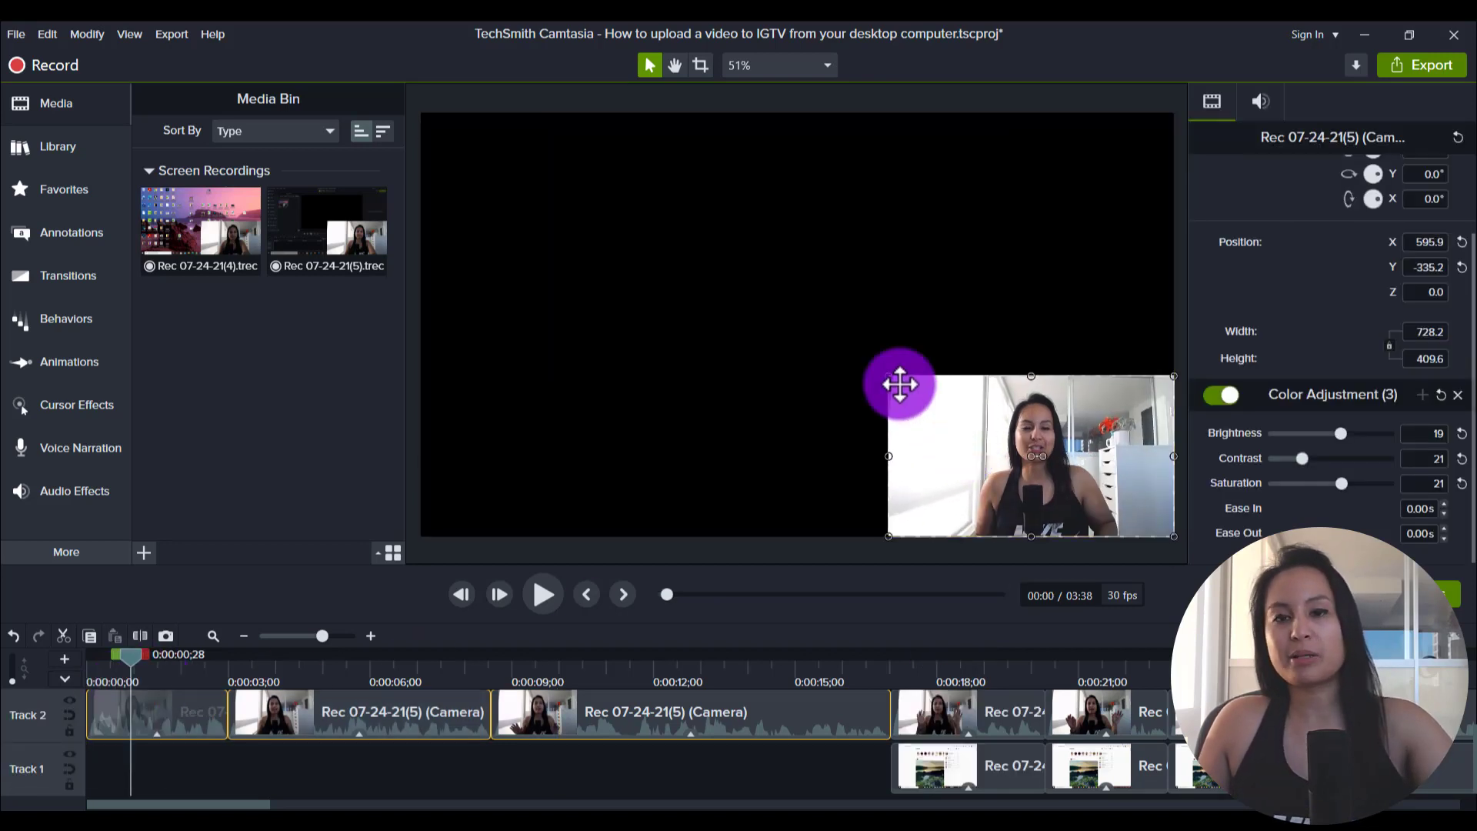
{"action": "left_click_drag", "start_coordinate": [887, 369], "coordinate": [425, 157]}
{"action": "left_click", "coordinate": [517, 545]}
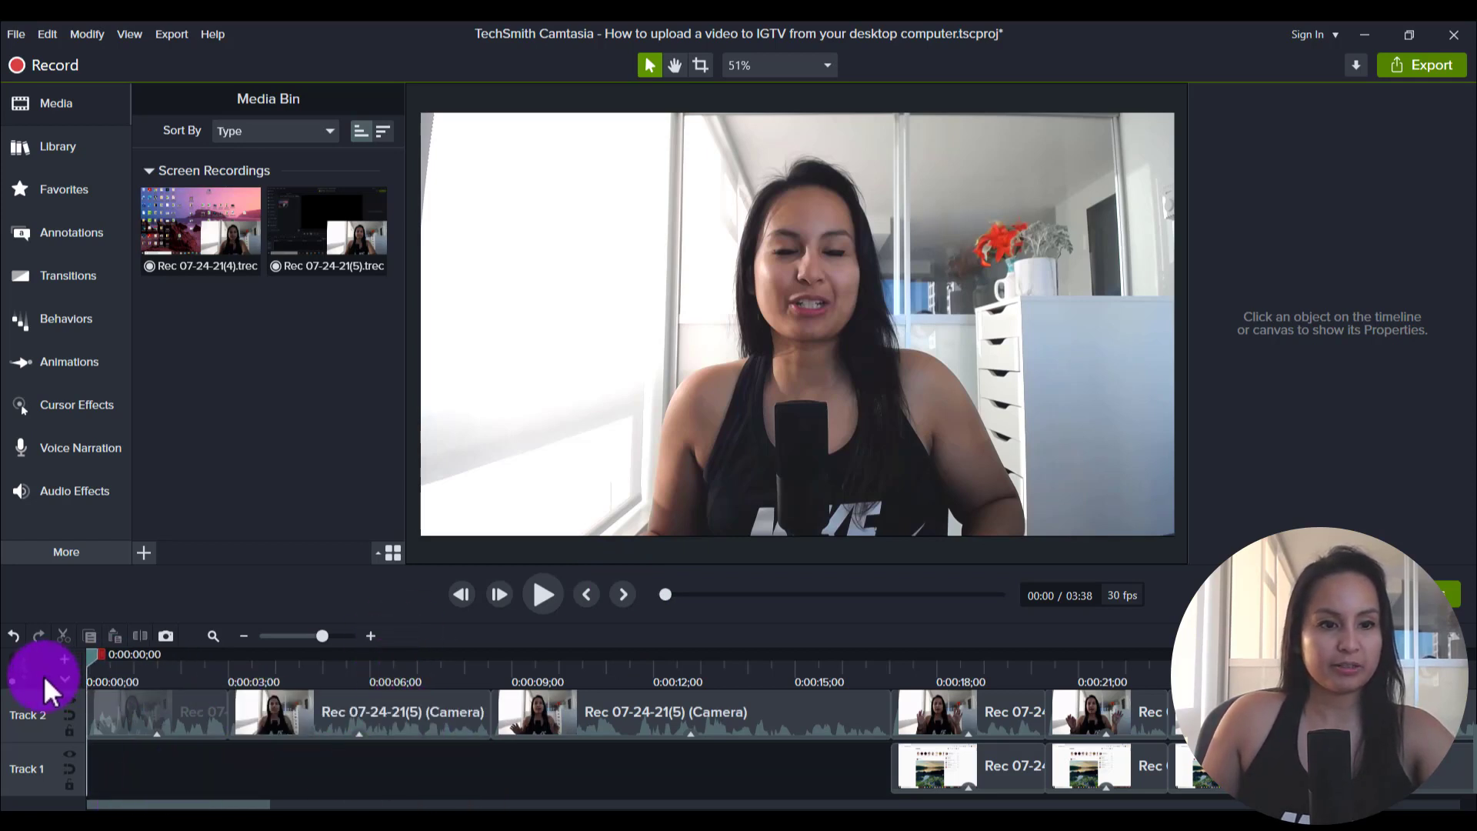
{"action": "key", "text": "space"}
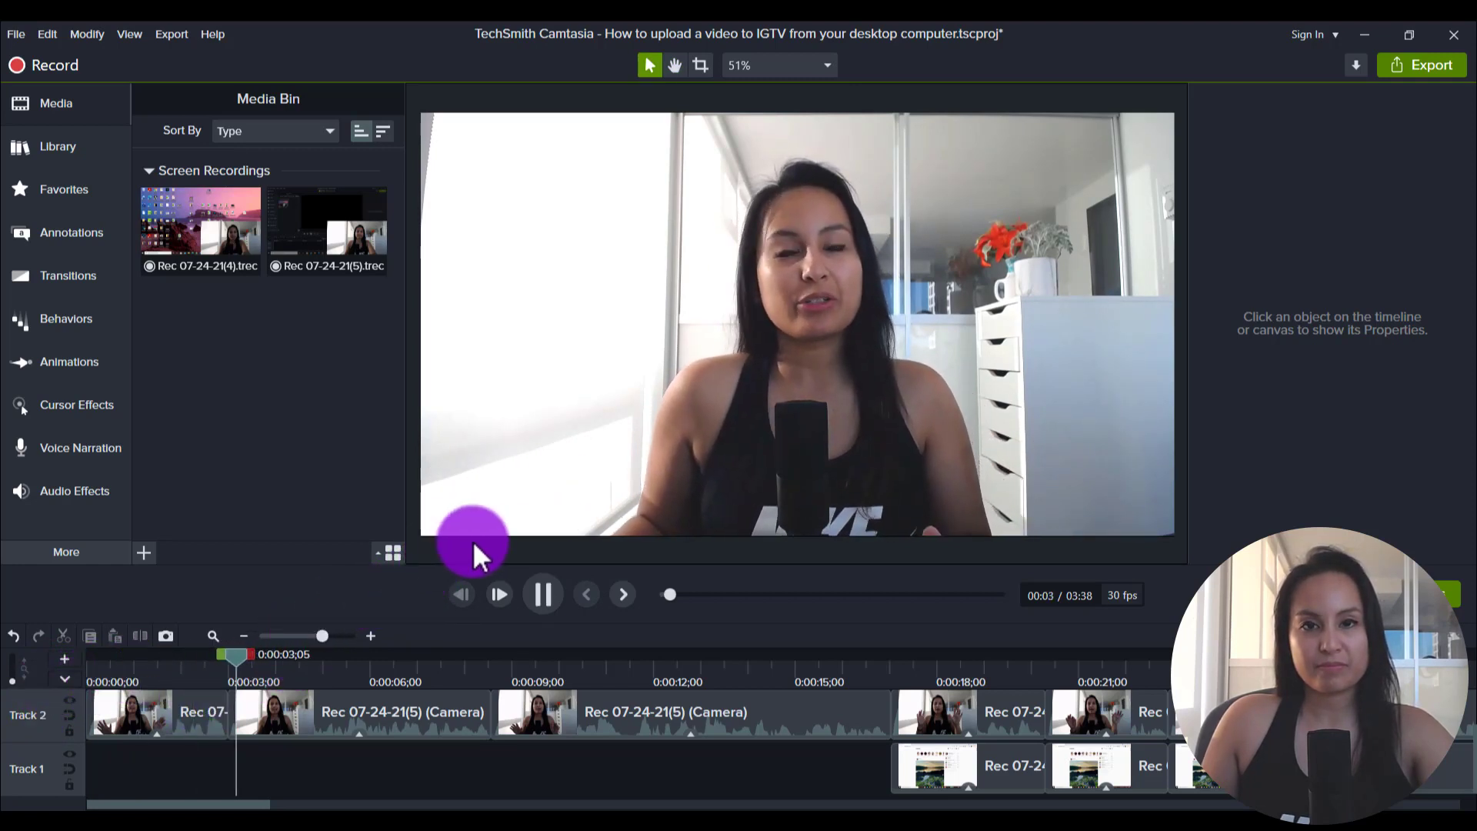
{"action": "left_click", "coordinate": [536, 594]}
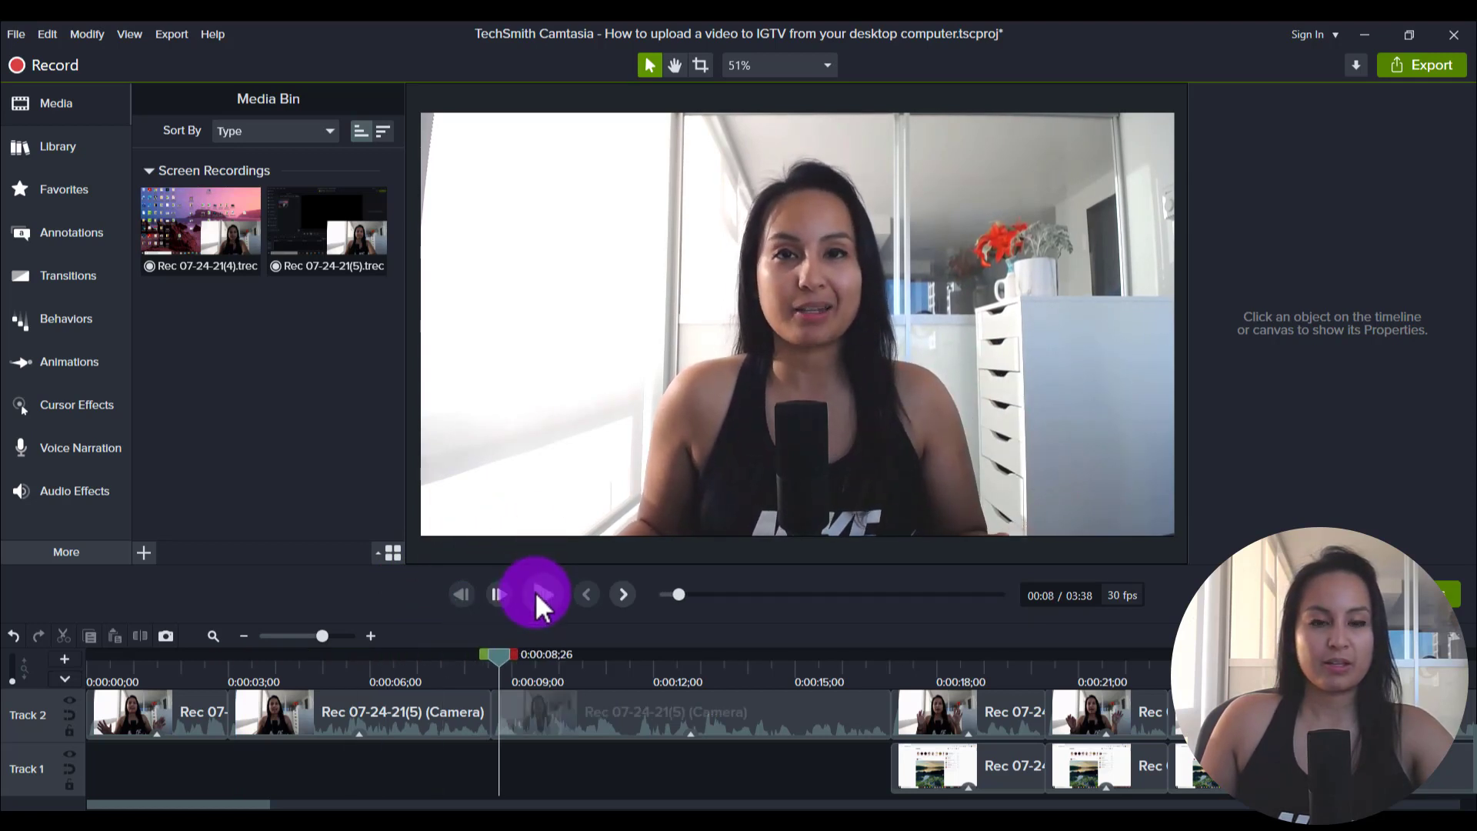
Group the first two camera clips at the beginning of Track 2
{"action": "left_click_drag", "start_coordinate": [206, 730], "coordinate": [174, 722]}
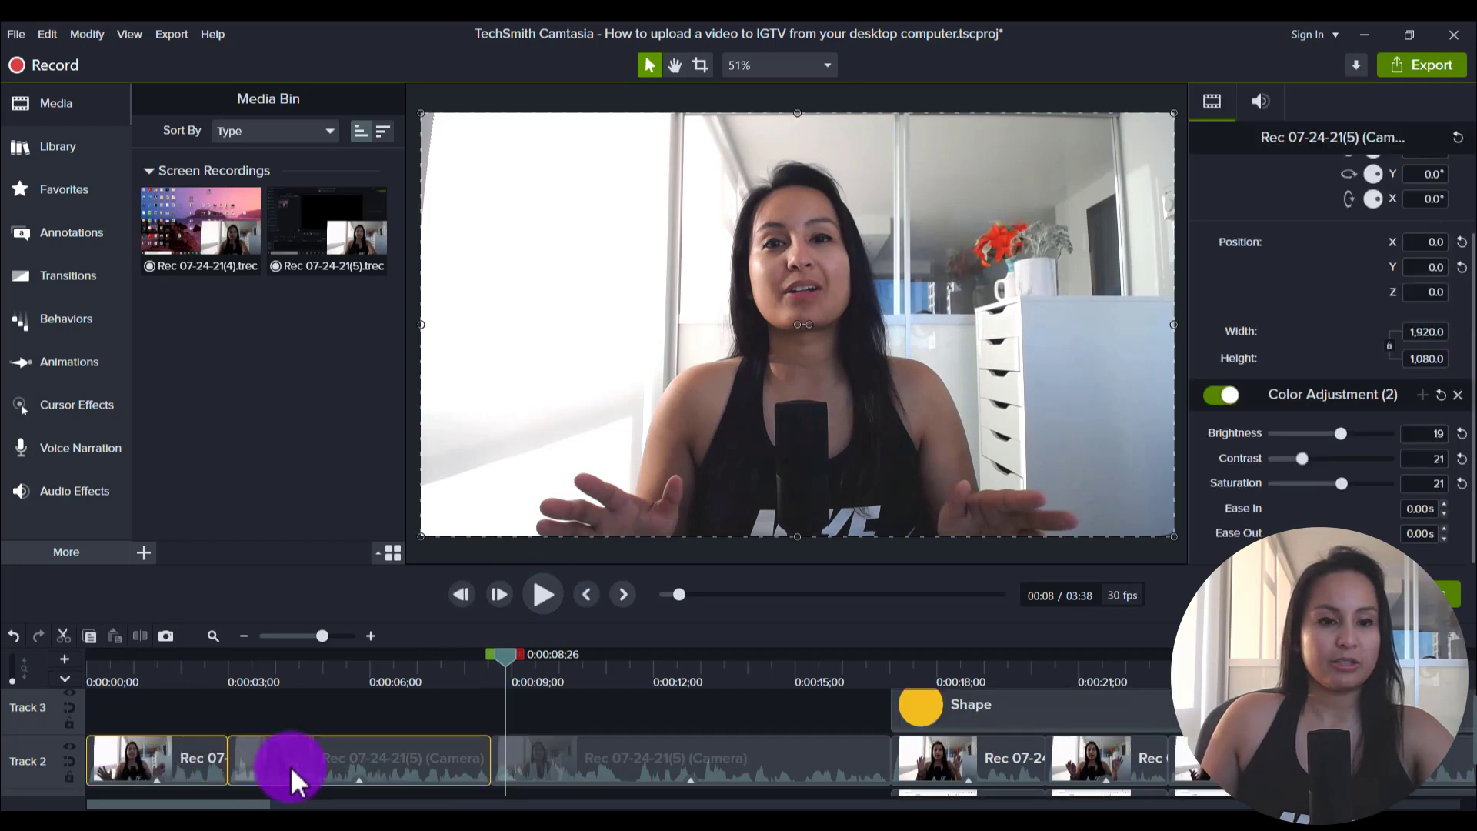
{"action": "left_click", "coordinate": [151, 729]}
{"action": "right_click", "coordinate": [157, 717]}
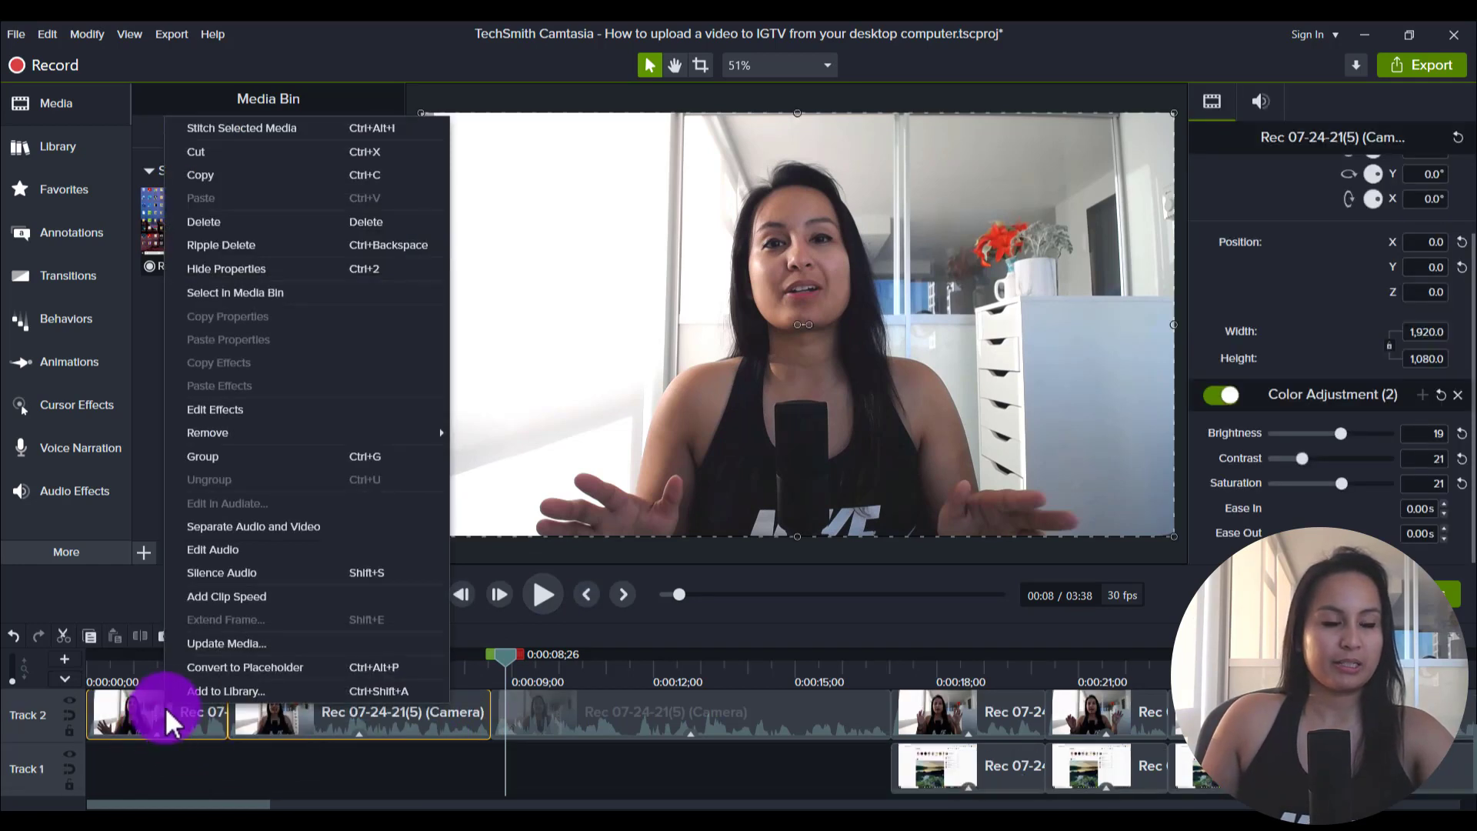
{"action": "left_click", "coordinate": [238, 454]}
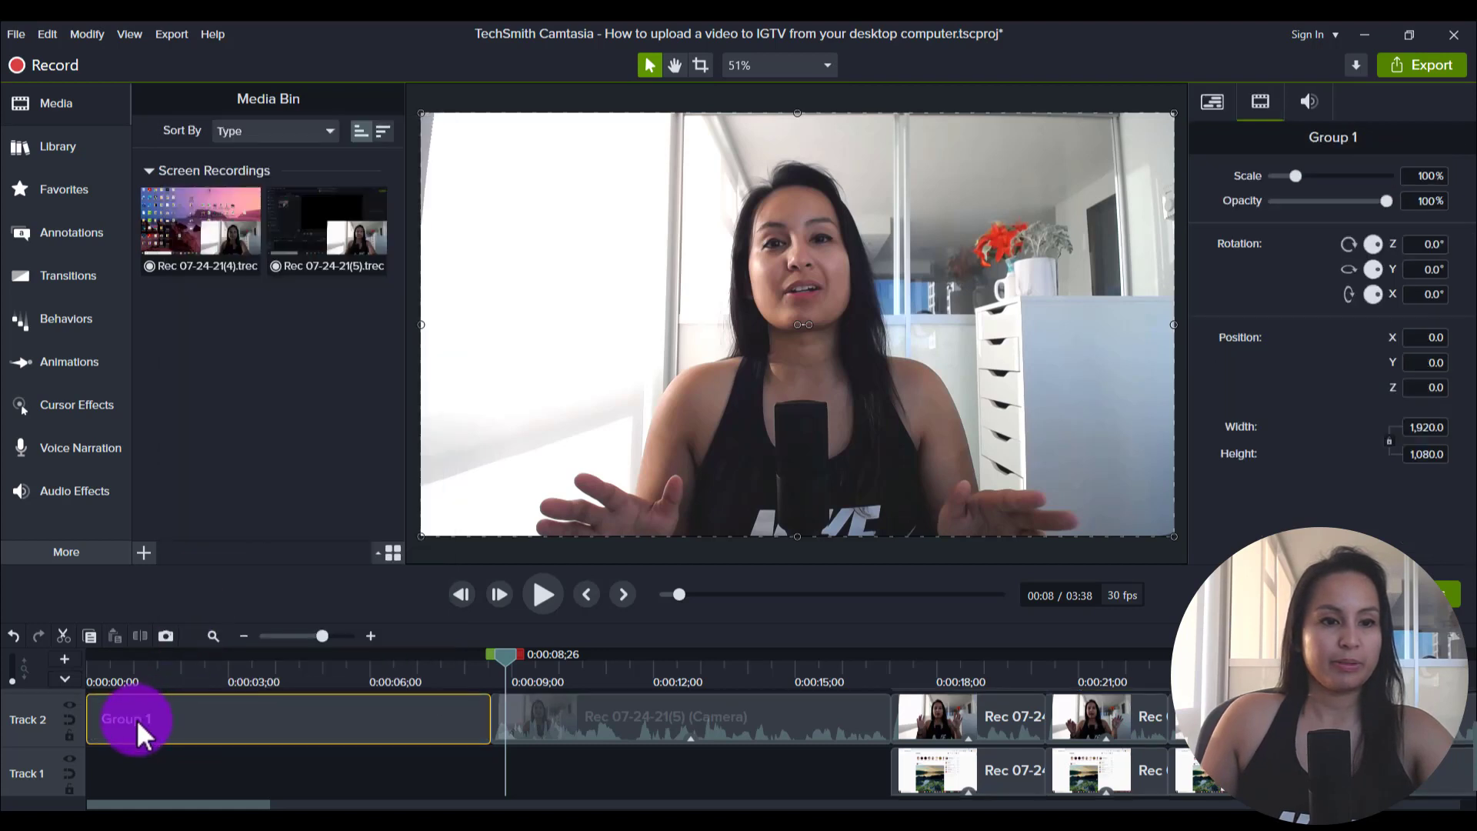
Add a Custom animation at the start of Group 1 on Track 2
{"action": "left_click", "coordinate": [112, 672]}
{"action": "left_click", "coordinate": [60, 381]}
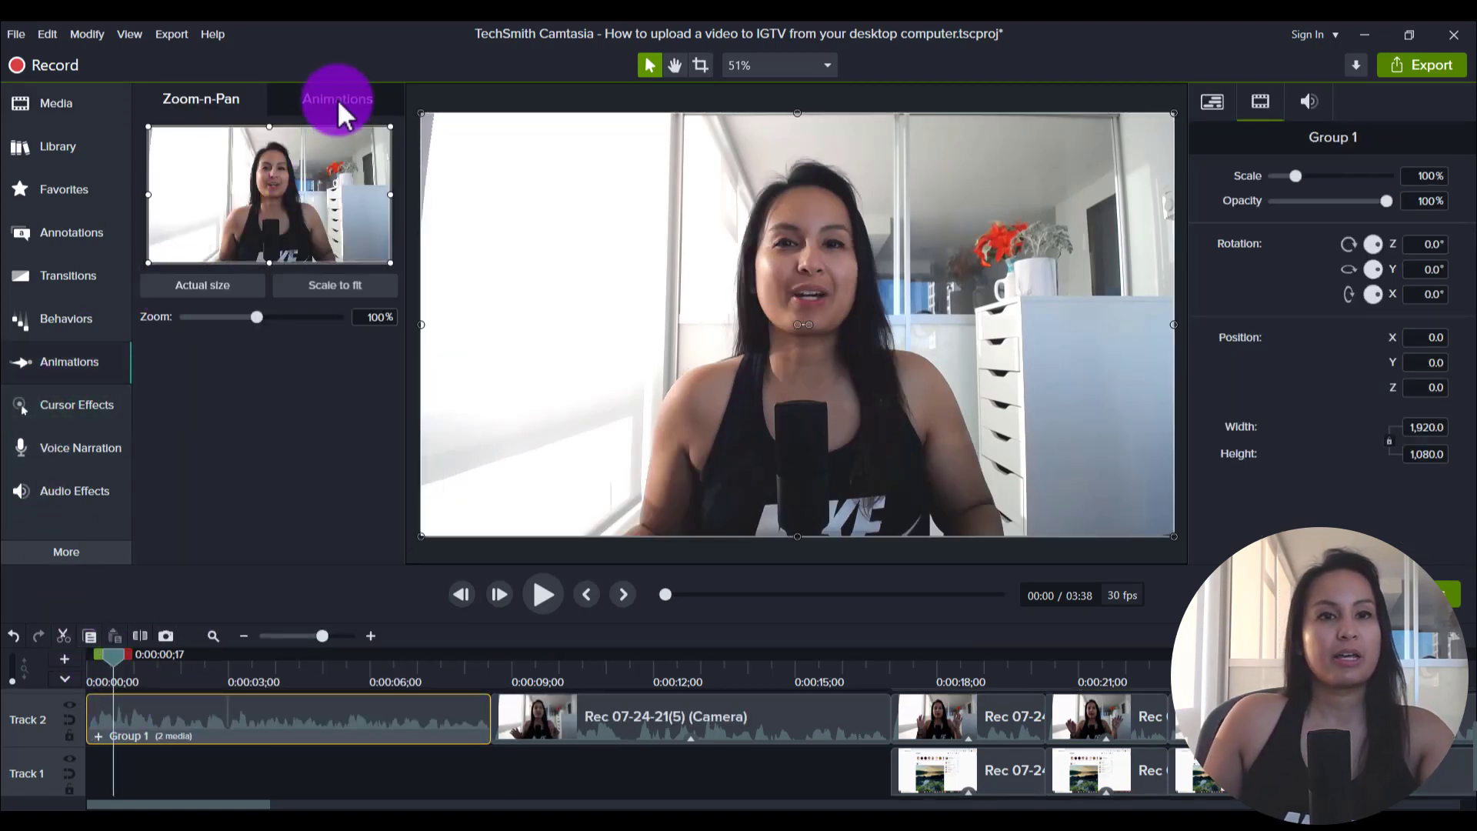
{"action": "left_click", "coordinate": [337, 99]}
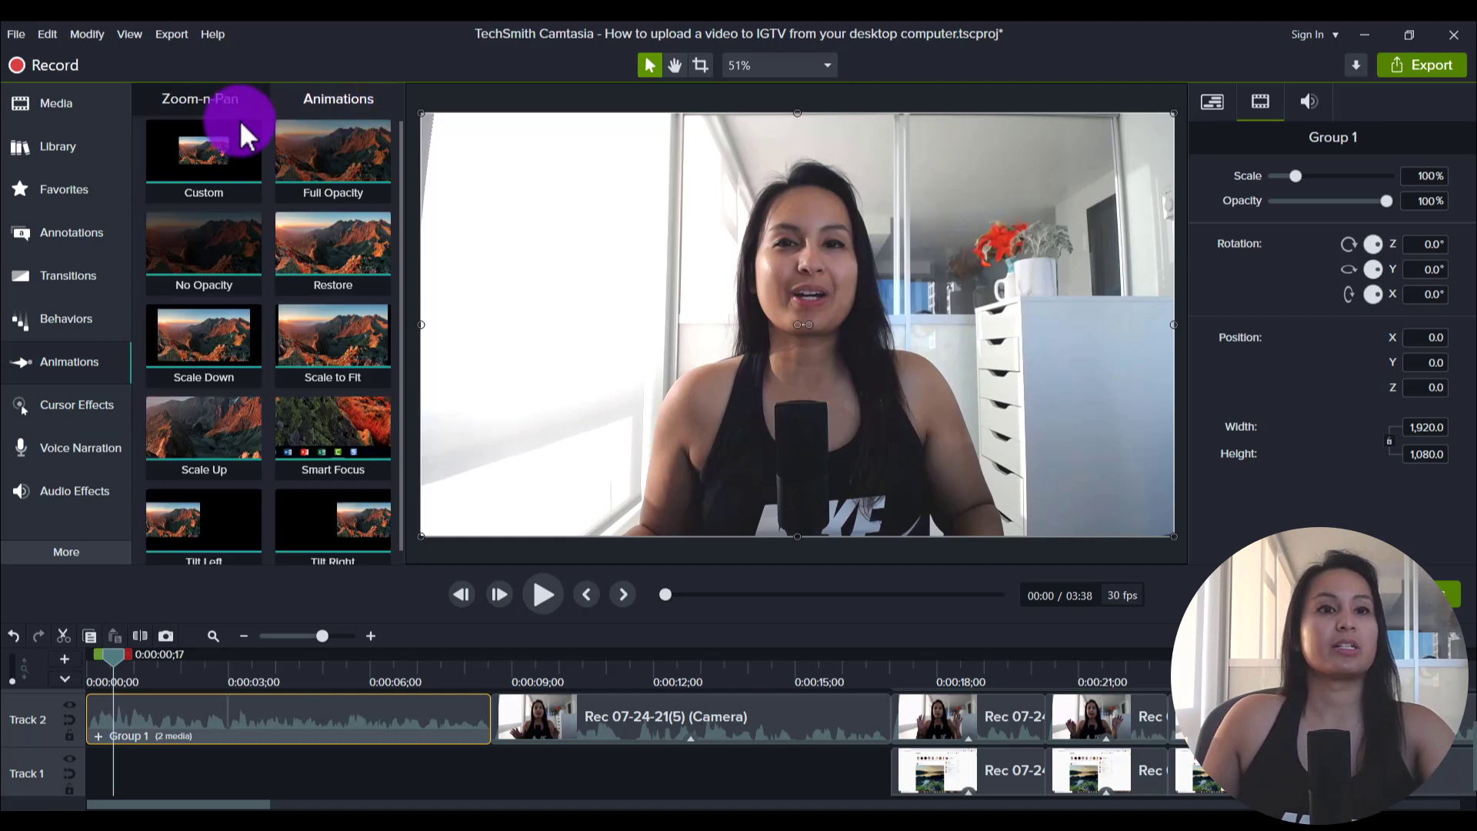
{"action": "left_click_drag", "start_coordinate": [192, 158], "coordinate": [99, 719]}
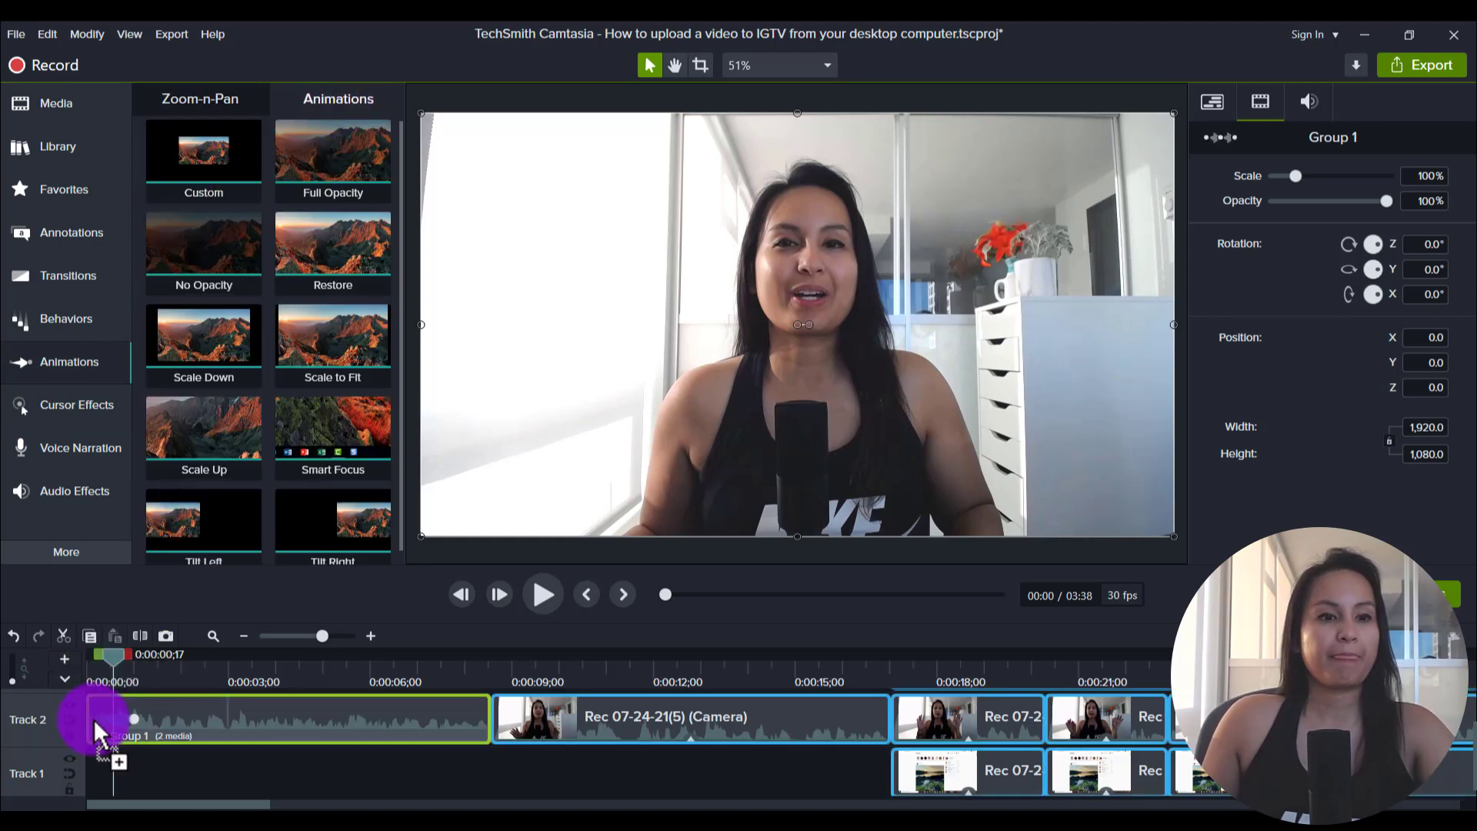
Zoom Group 1 in to about 124%, framed on the speaker, and stretch the animation to the group's end at 0:00:08;17
{"action": "left_click", "coordinate": [183, 95]}
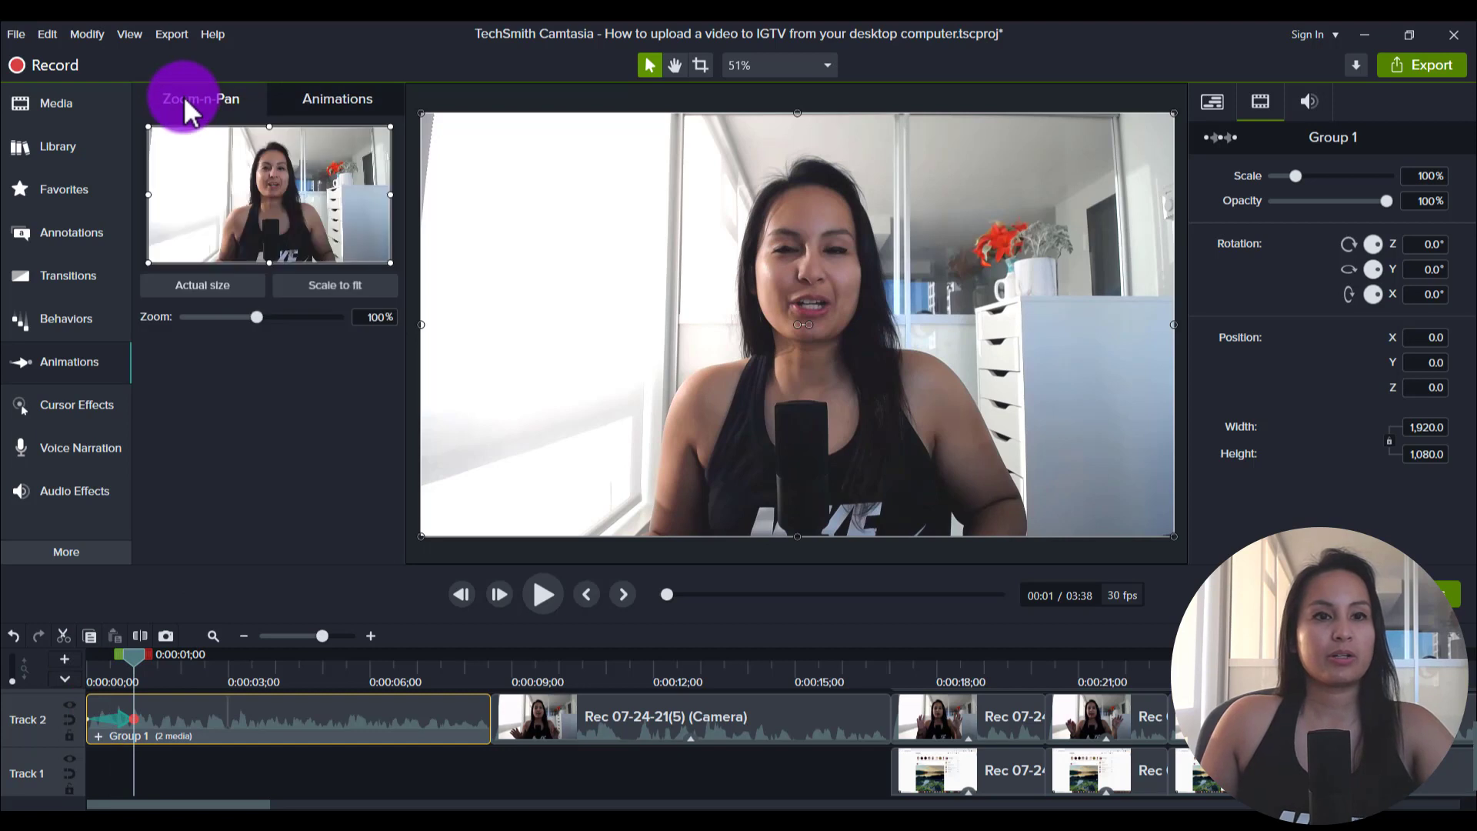
{"action": "left_click_drag", "start_coordinate": [389, 264], "coordinate": [330, 238]}
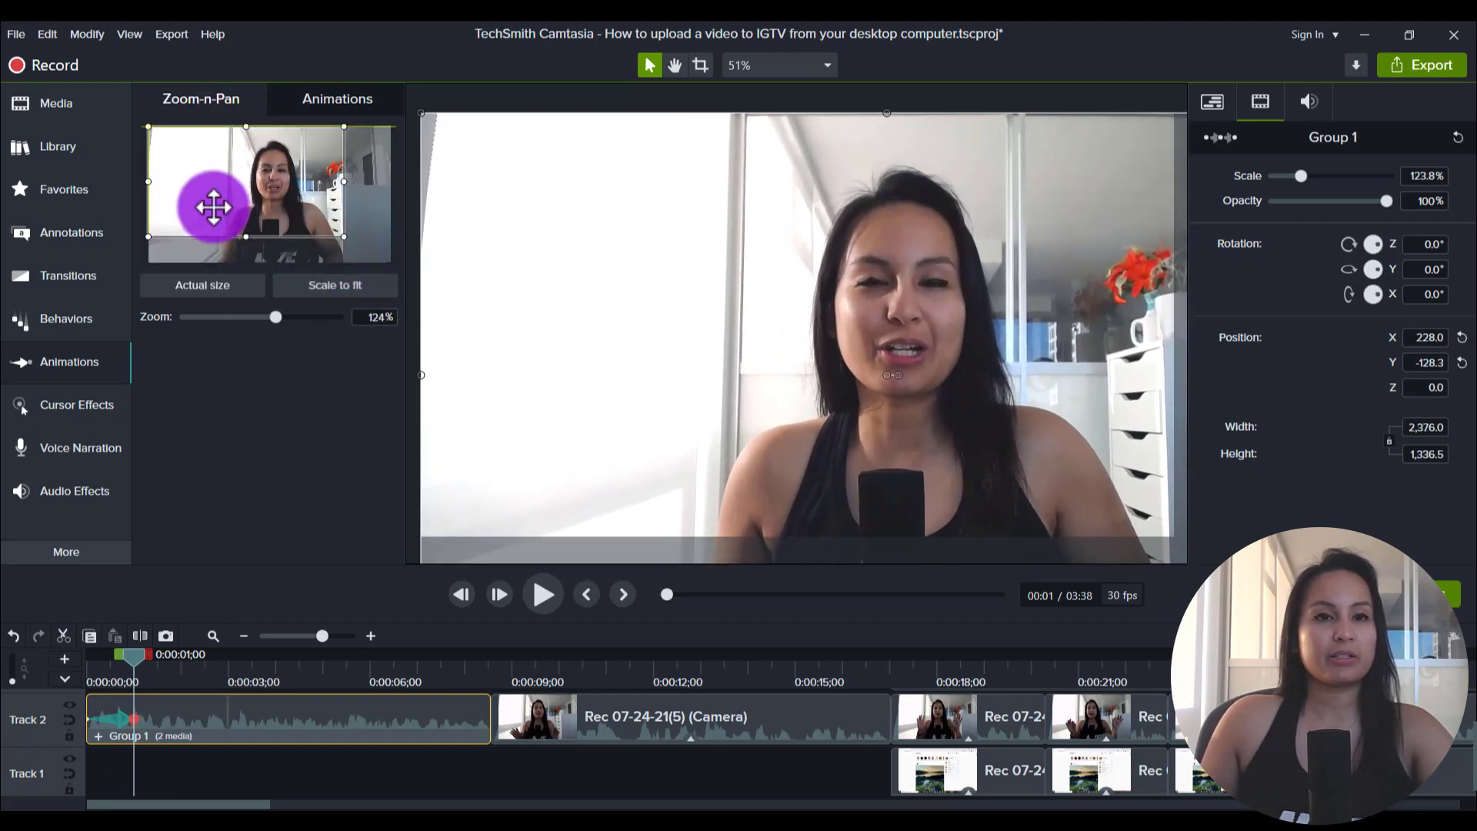
{"action": "left_click_drag", "start_coordinate": [211, 207], "coordinate": [240, 221]}
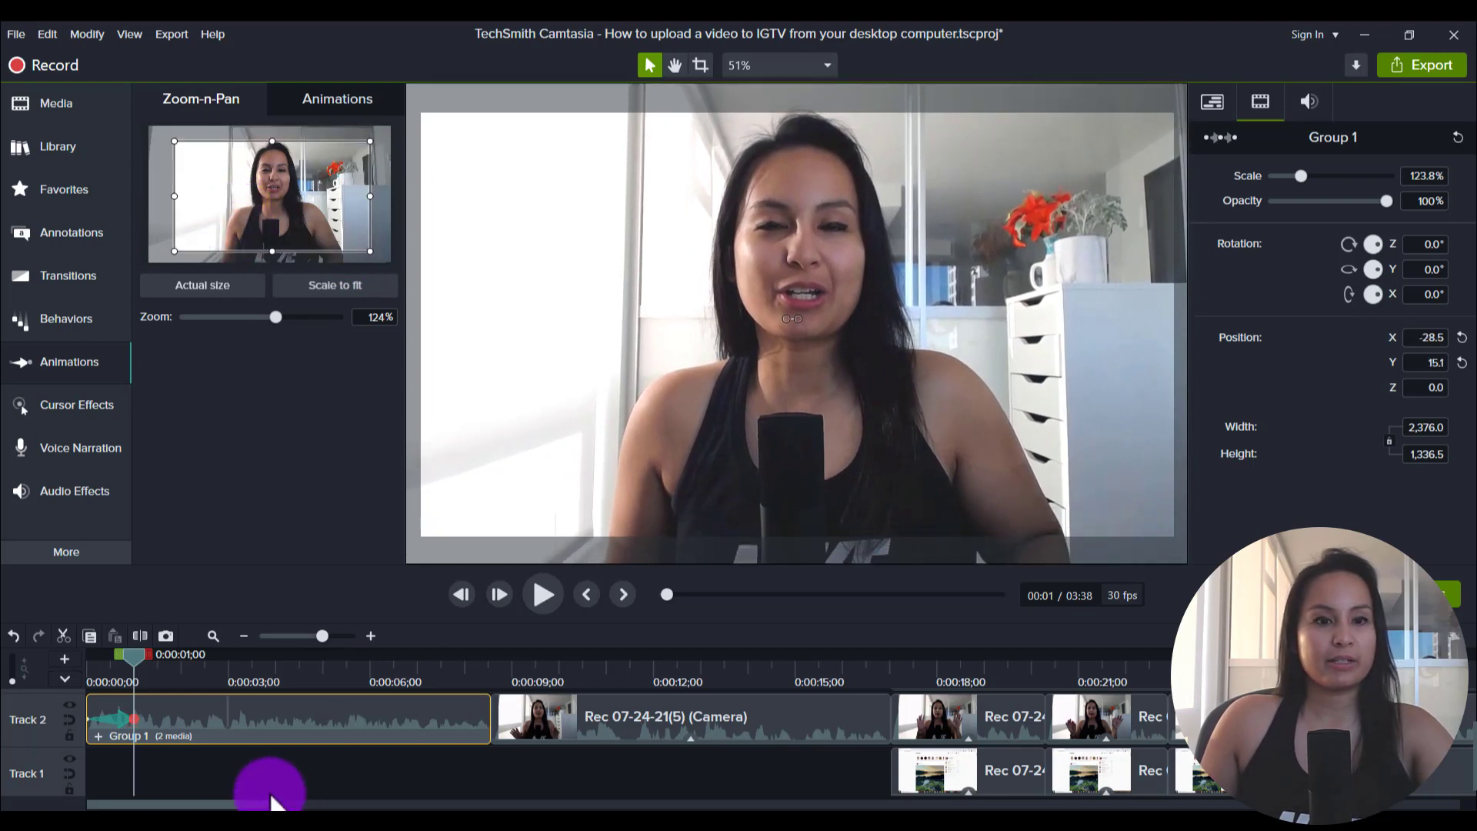
{"action": "left_click_drag", "start_coordinate": [134, 719], "coordinate": [613, 725]}
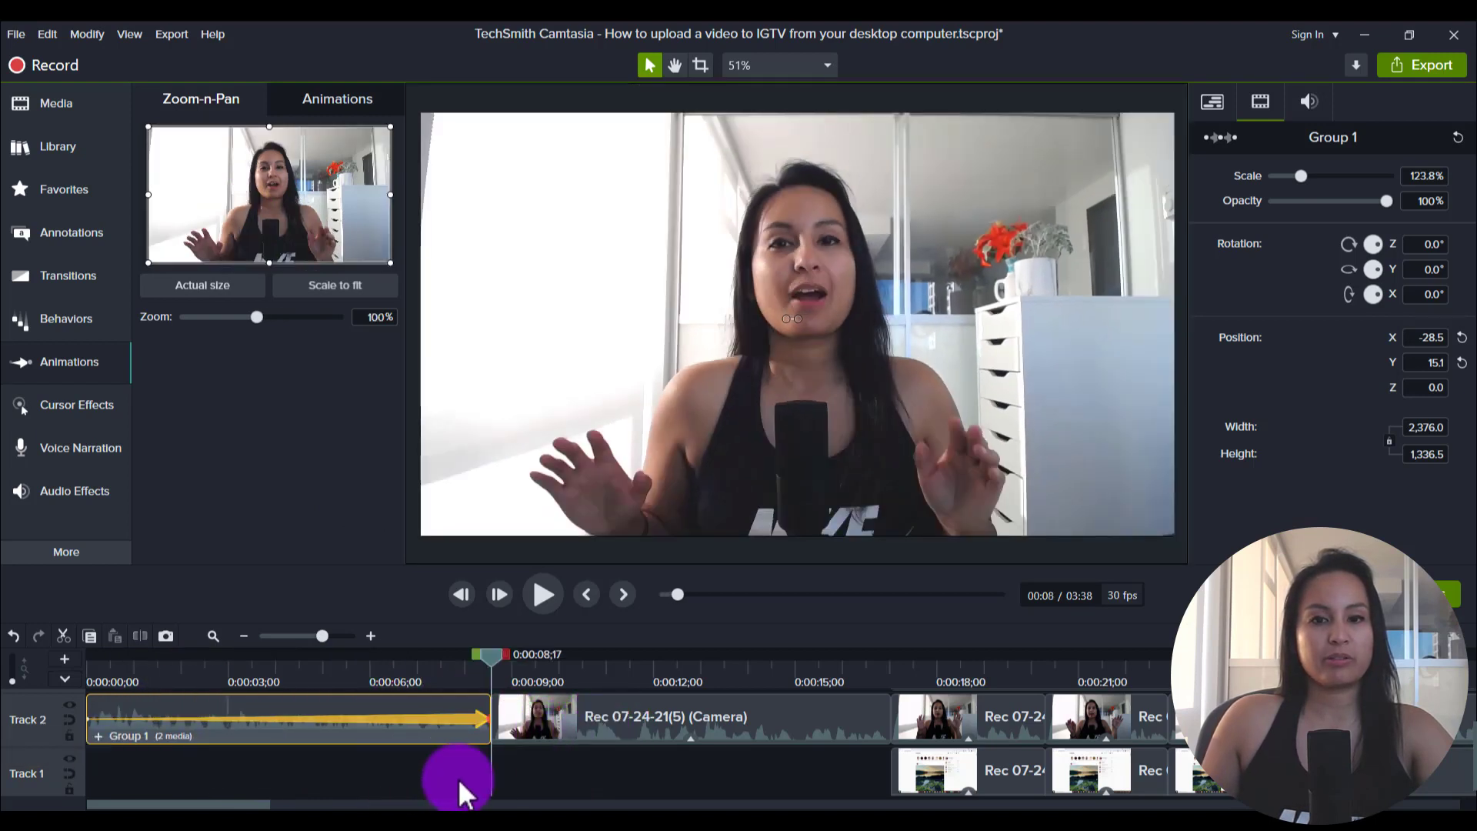
Play the intro from the beginning to check the gradual zoom on Group 1
{"action": "left_click", "coordinate": [458, 778]}
{"action": "key", "text": "ctrl+Home"}
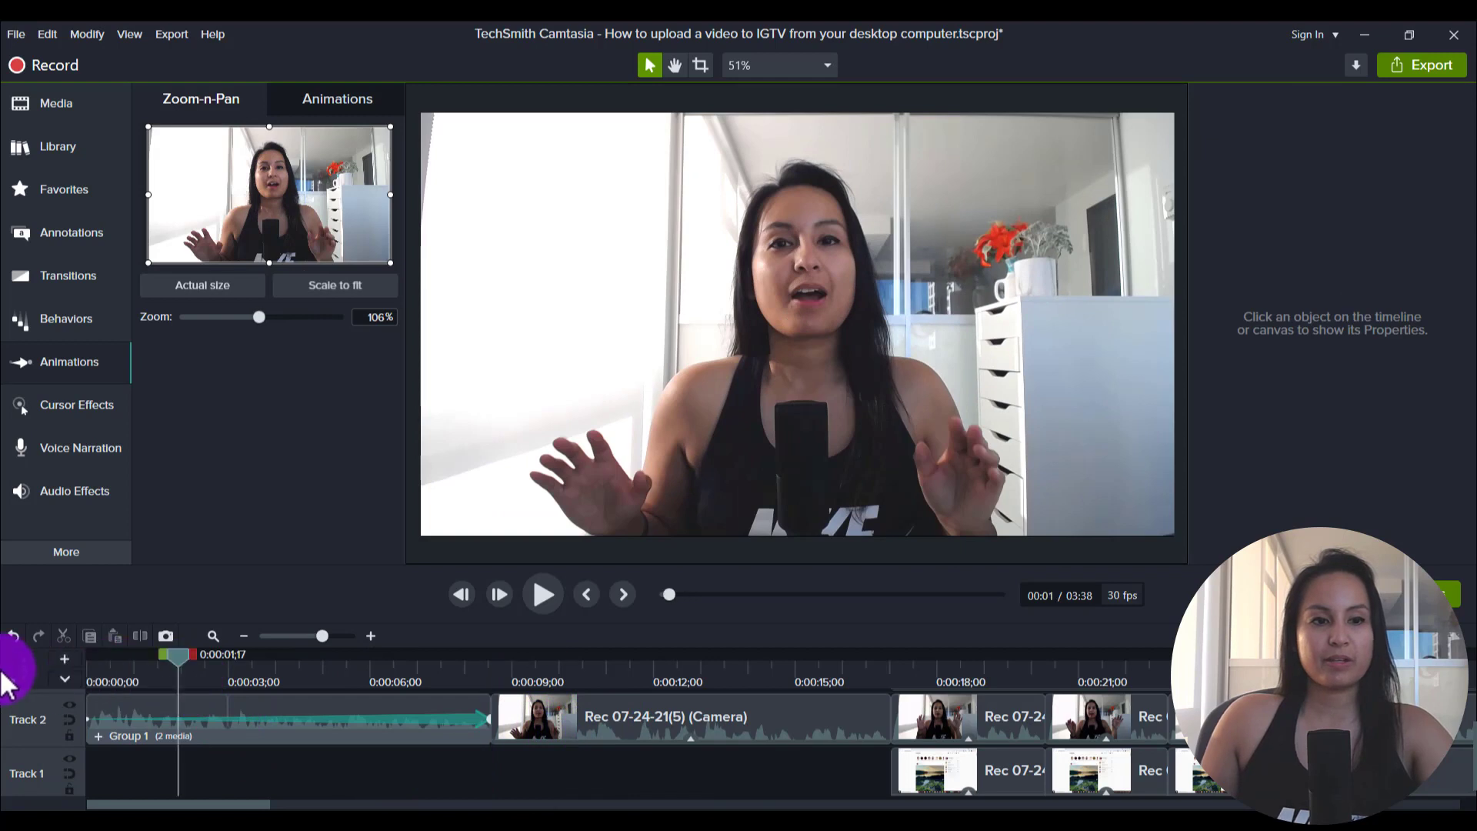
{"action": "key", "text": "space"}
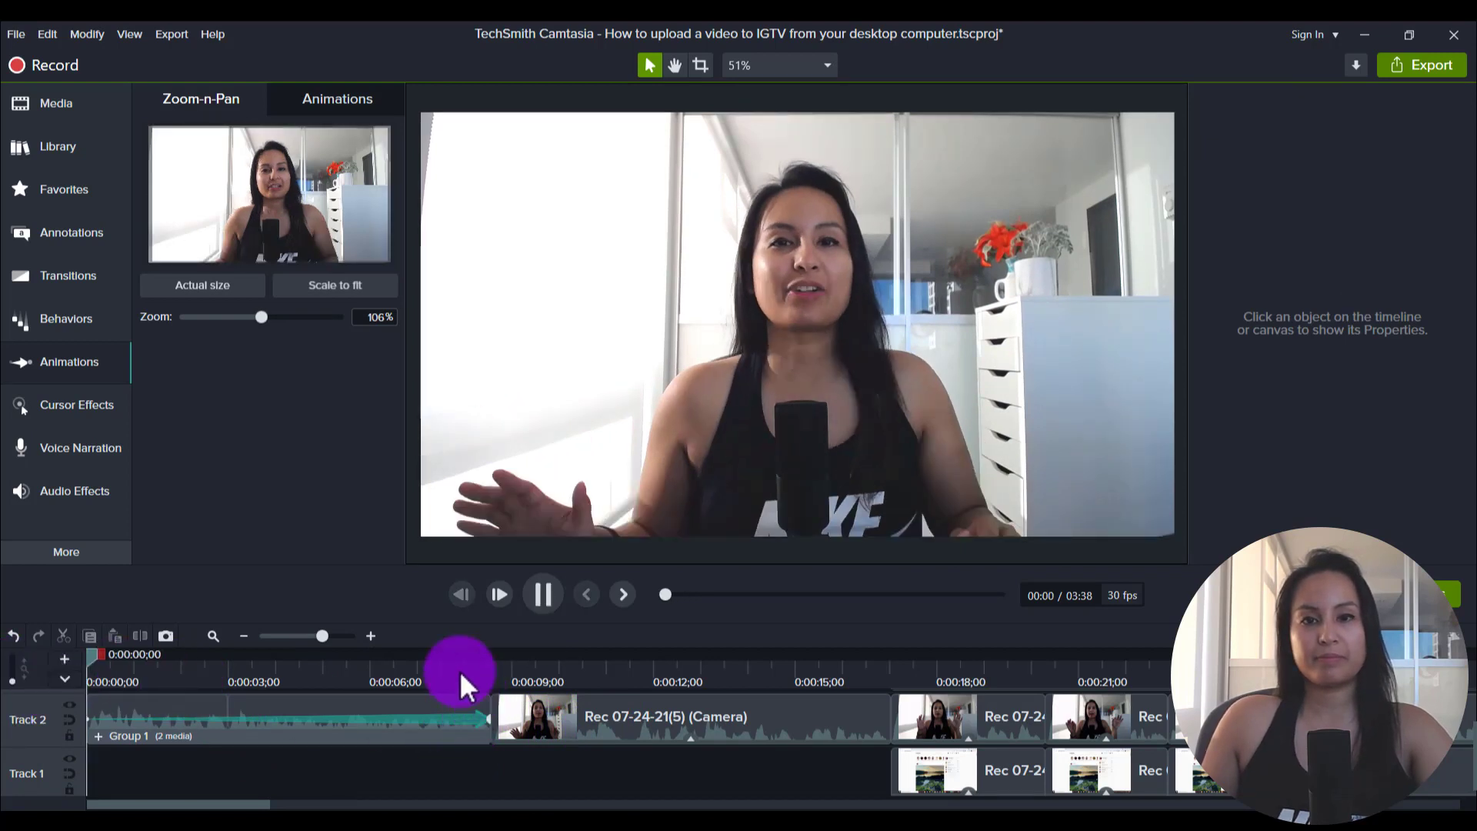
{"action": "left_click", "coordinate": [542, 594]}
Add the favorite Purple Triangles transition on Track 2 between the full-screen camera intro and the first circular camera clip
{"action": "left_click", "coordinate": [798, 731]}
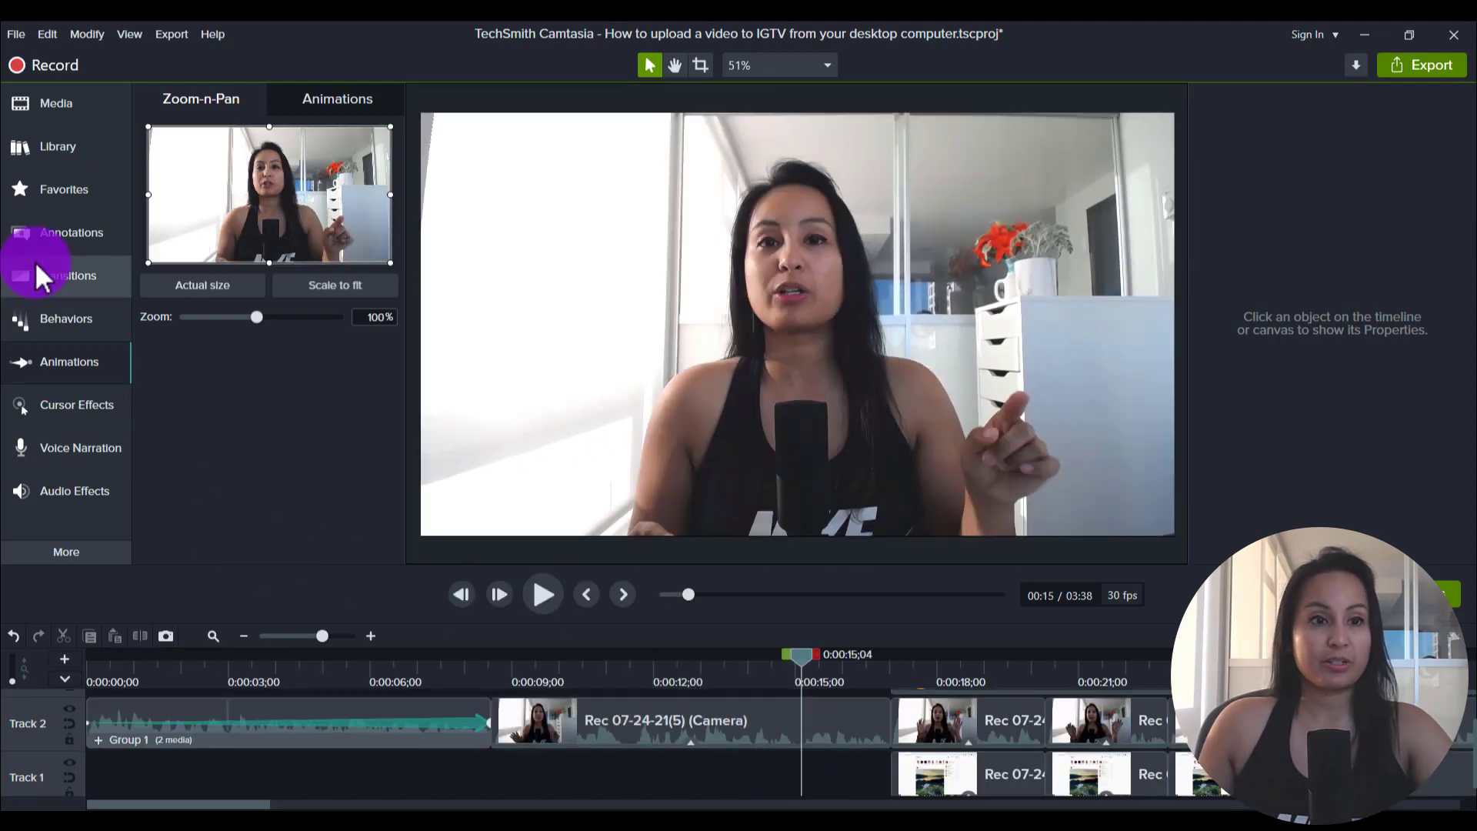
{"action": "left_click", "coordinate": [39, 192]}
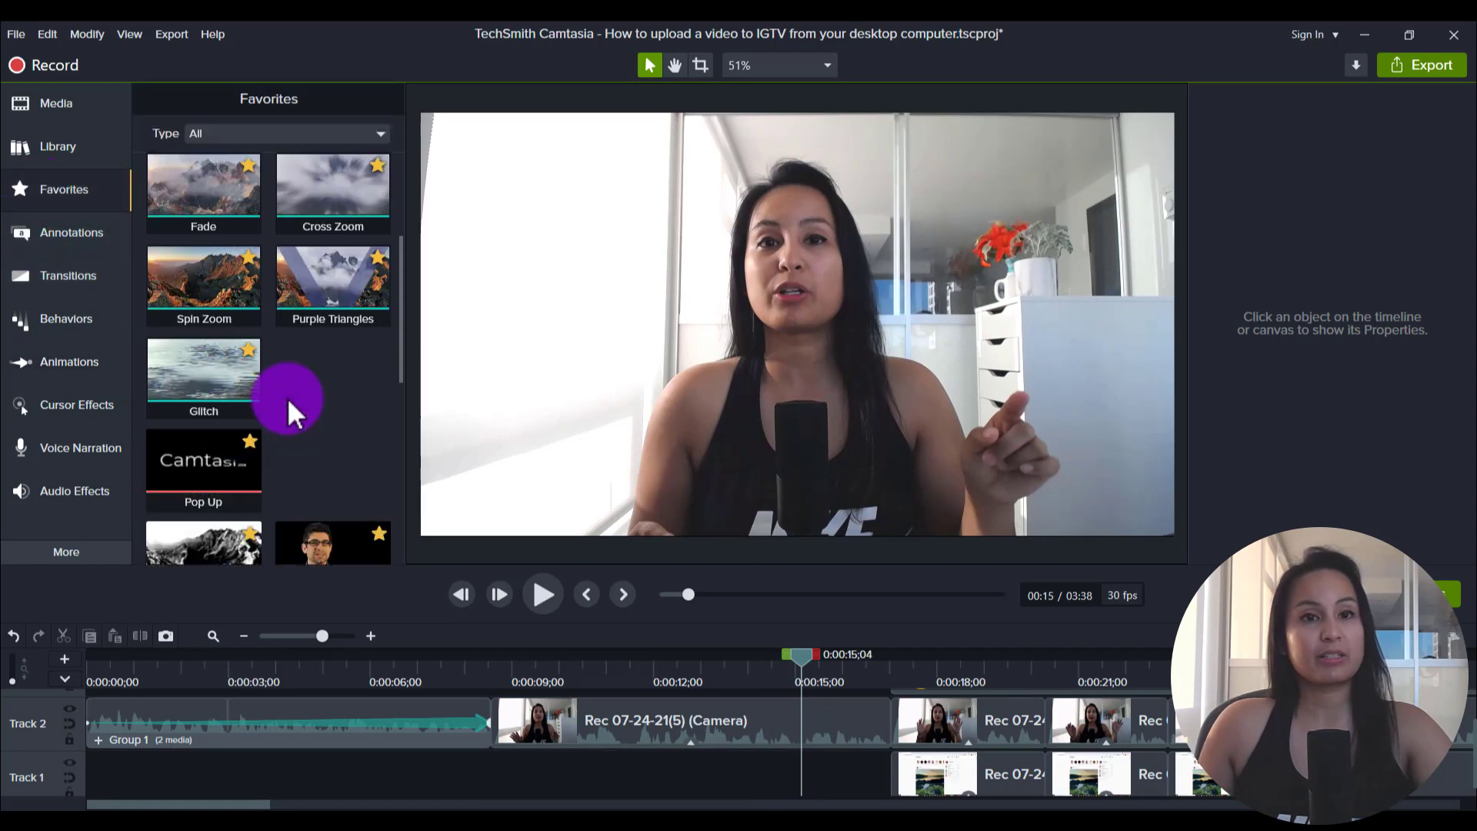
{"action": "scroll", "coordinate": [287, 397], "scroll_direction": "up", "scroll_amount": 2}
{"action": "left_click_drag", "start_coordinate": [337, 437], "coordinate": [903, 745]}
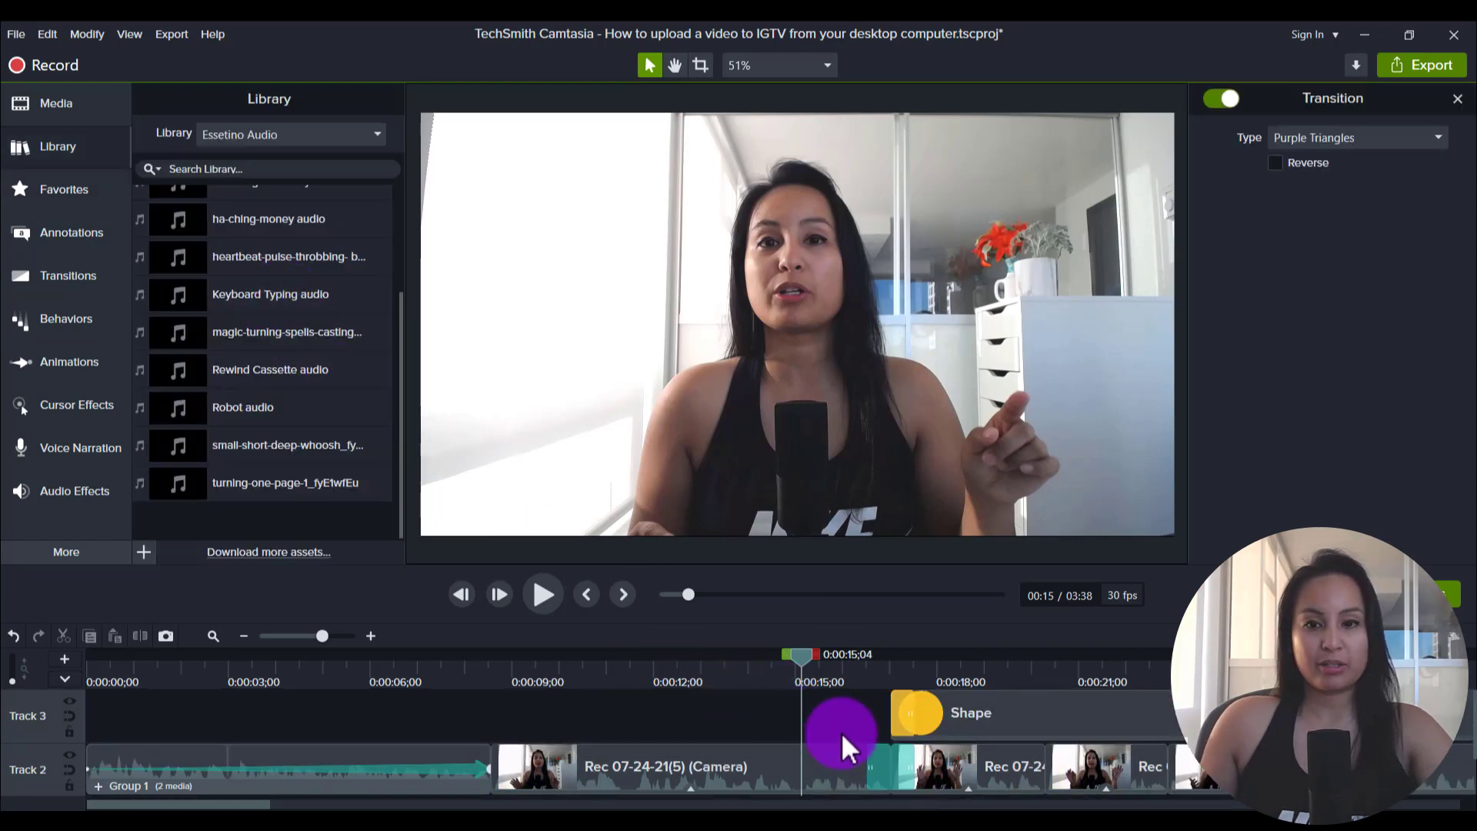
Insert a track above Track 3 and place the small-short-deep-whoosh audio on it, ending with the Purple Triangles transition
{"action": "right_click", "coordinate": [786, 725]}
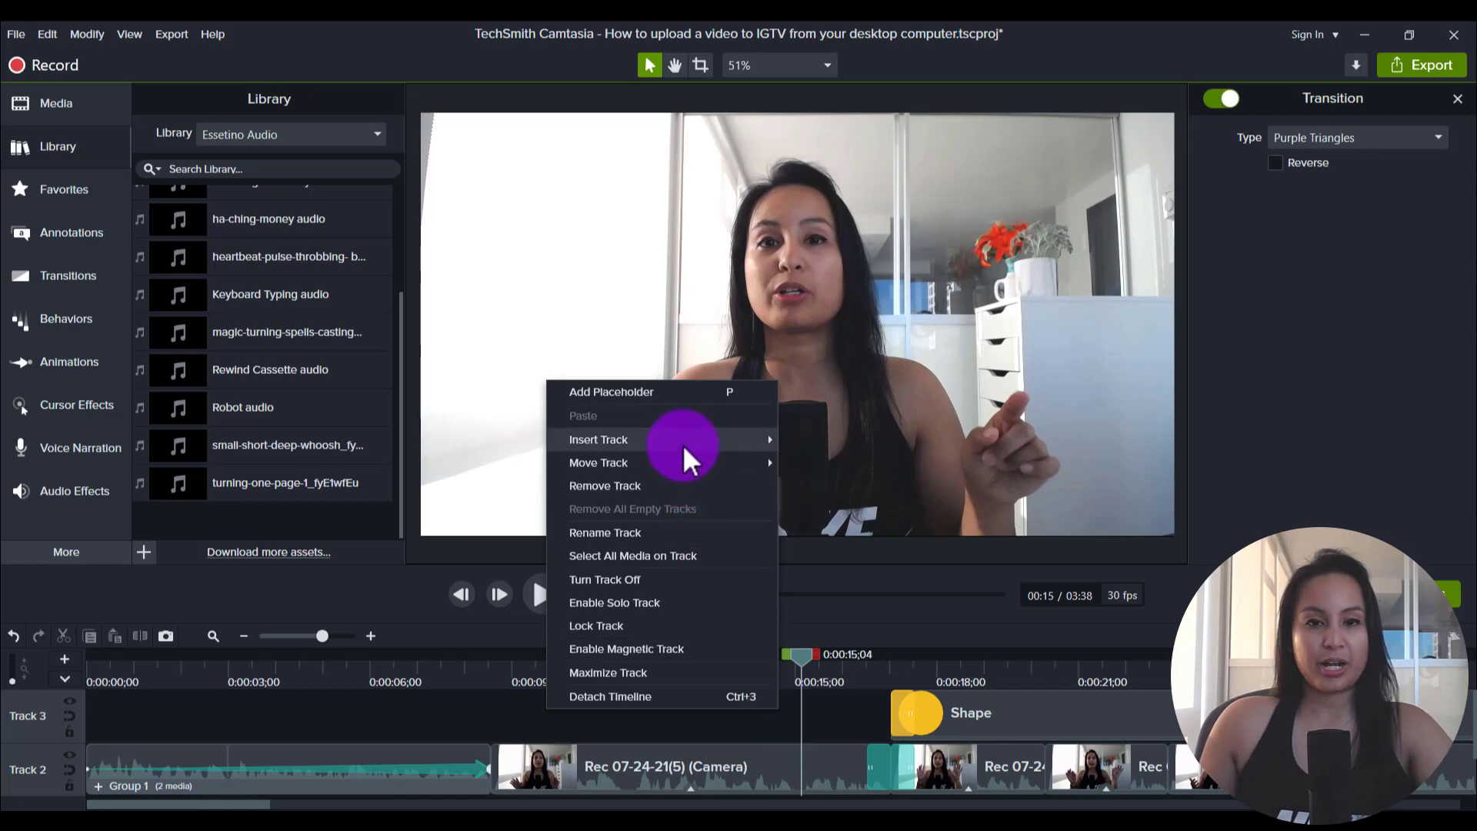
{"action": "mouse_move", "coordinate": [682, 443]}
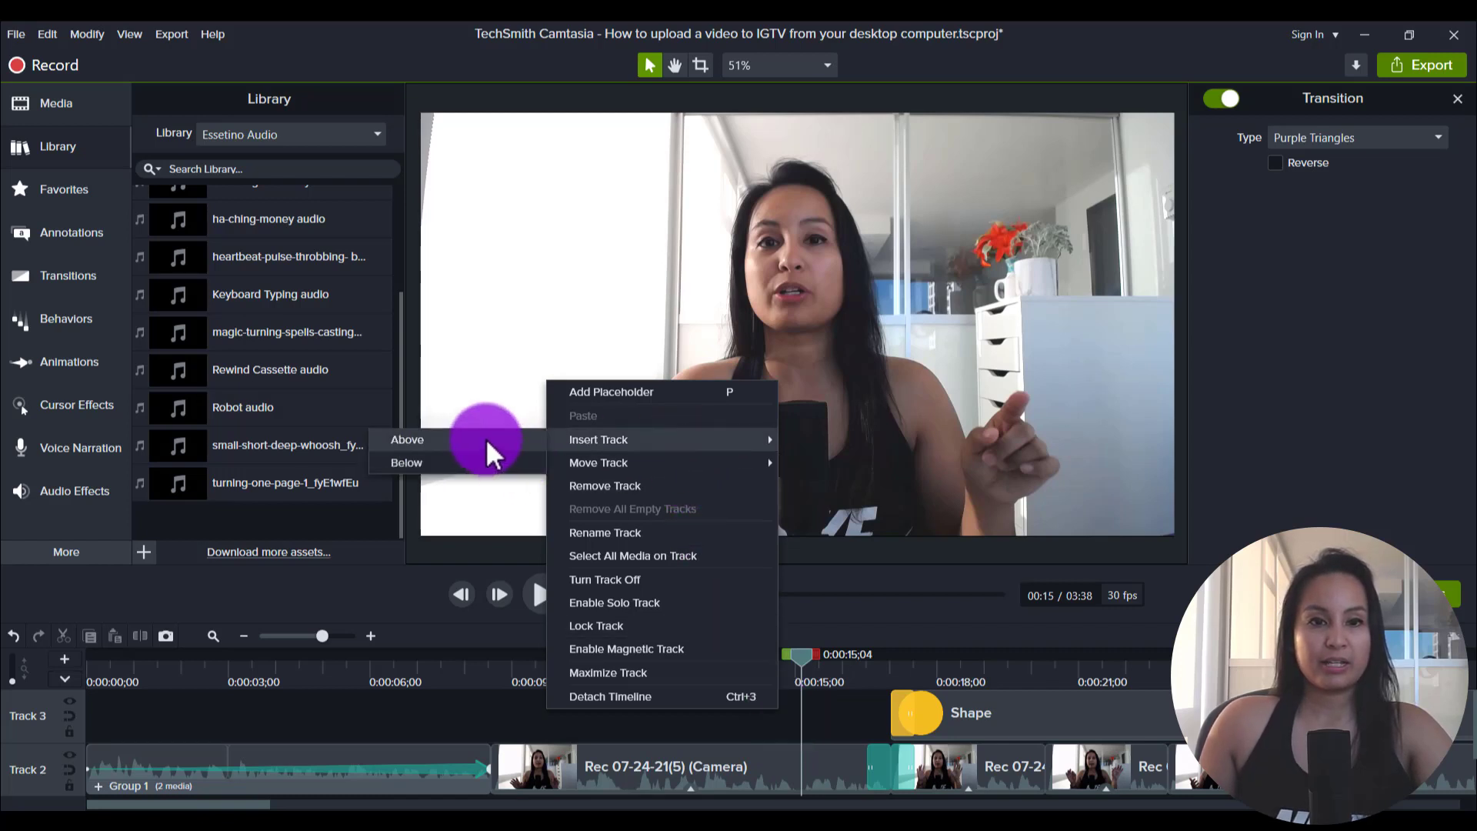
{"action": "left_click", "coordinate": [871, 718]}
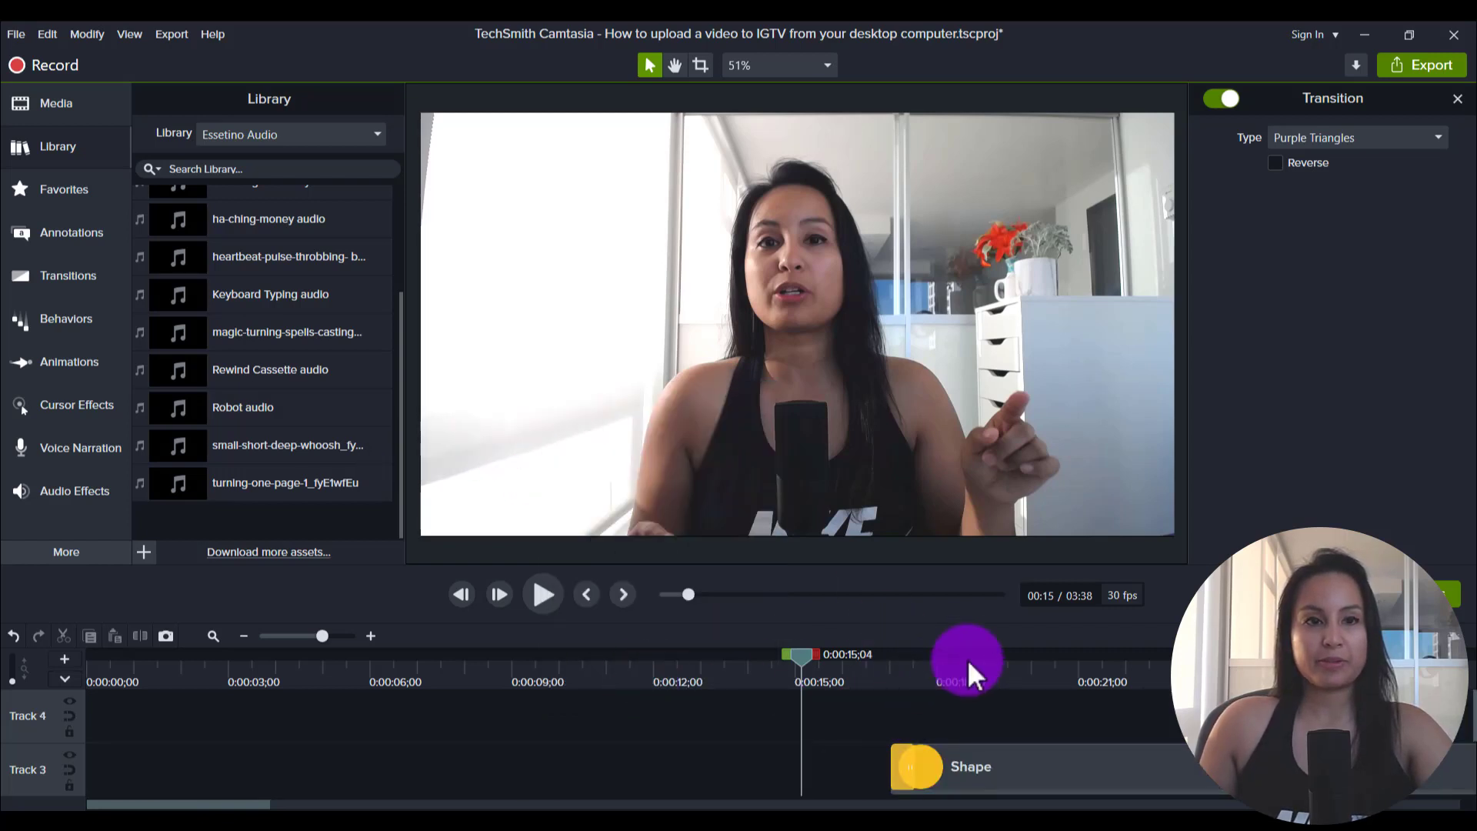
{"action": "left_click_drag", "start_coordinate": [248, 435], "coordinate": [853, 722]}
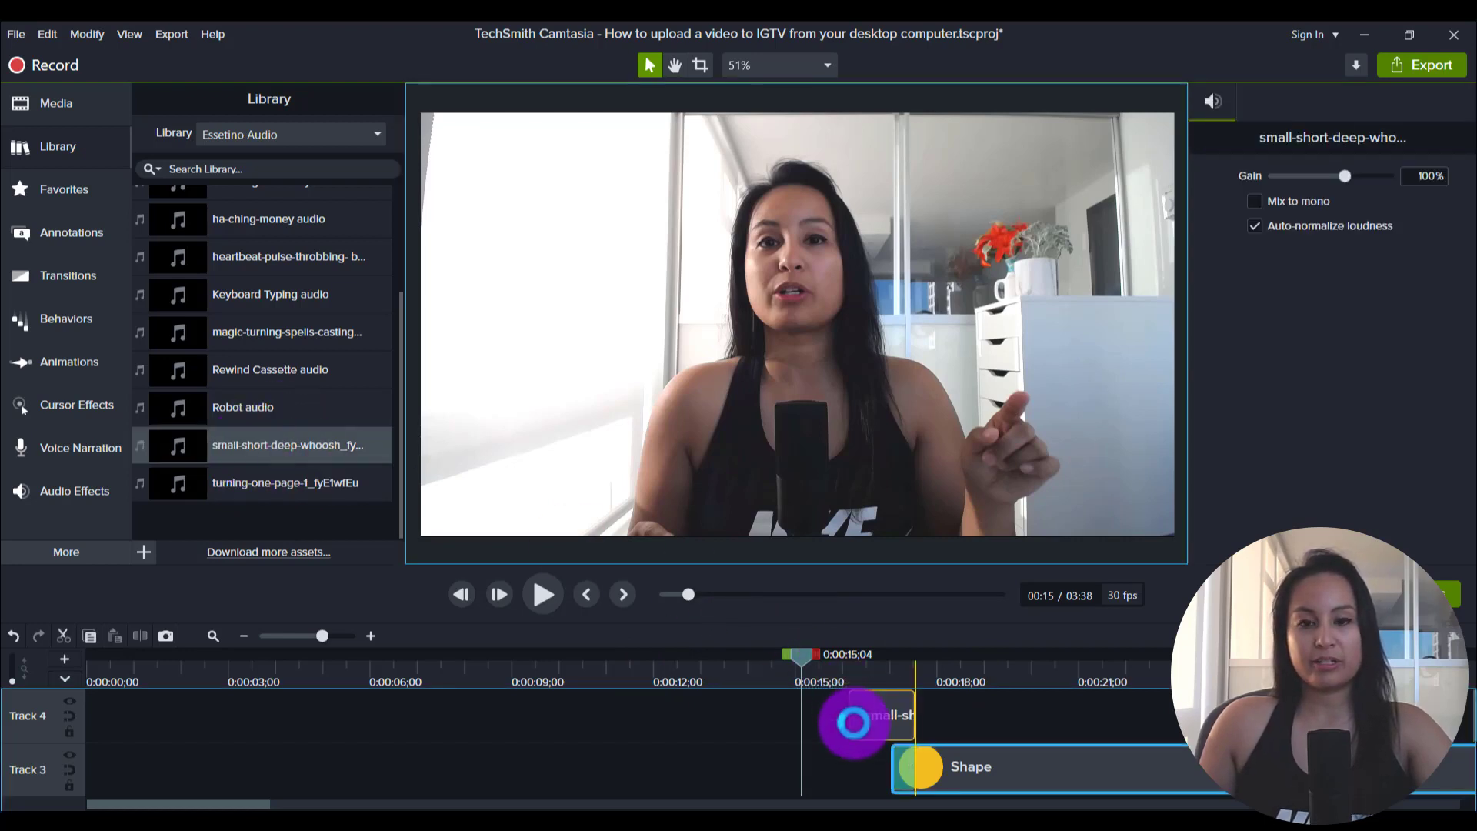
Play the switch from the full-screen intro to the screen recording to check the transition and whoosh sound
{"action": "scroll", "coordinate": [892, 759], "scroll_direction": "down", "scroll_amount": 2}
{"action": "left_click", "coordinate": [903, 680]}
{"action": "left_click_drag", "start_coordinate": [910, 682], "coordinate": [871, 683]}
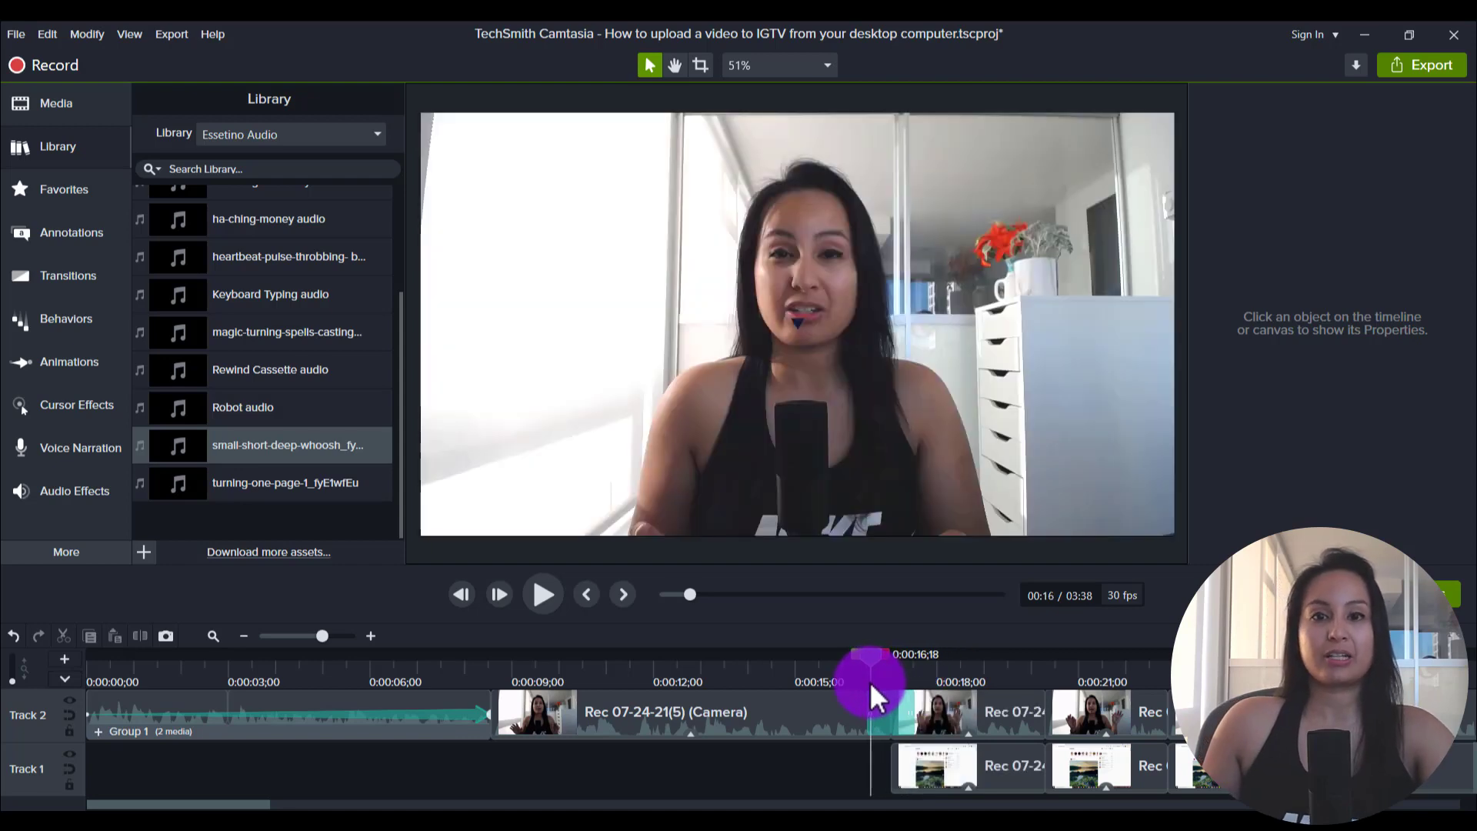
{"action": "key", "text": "space"}
{"action": "key", "text": "space"}
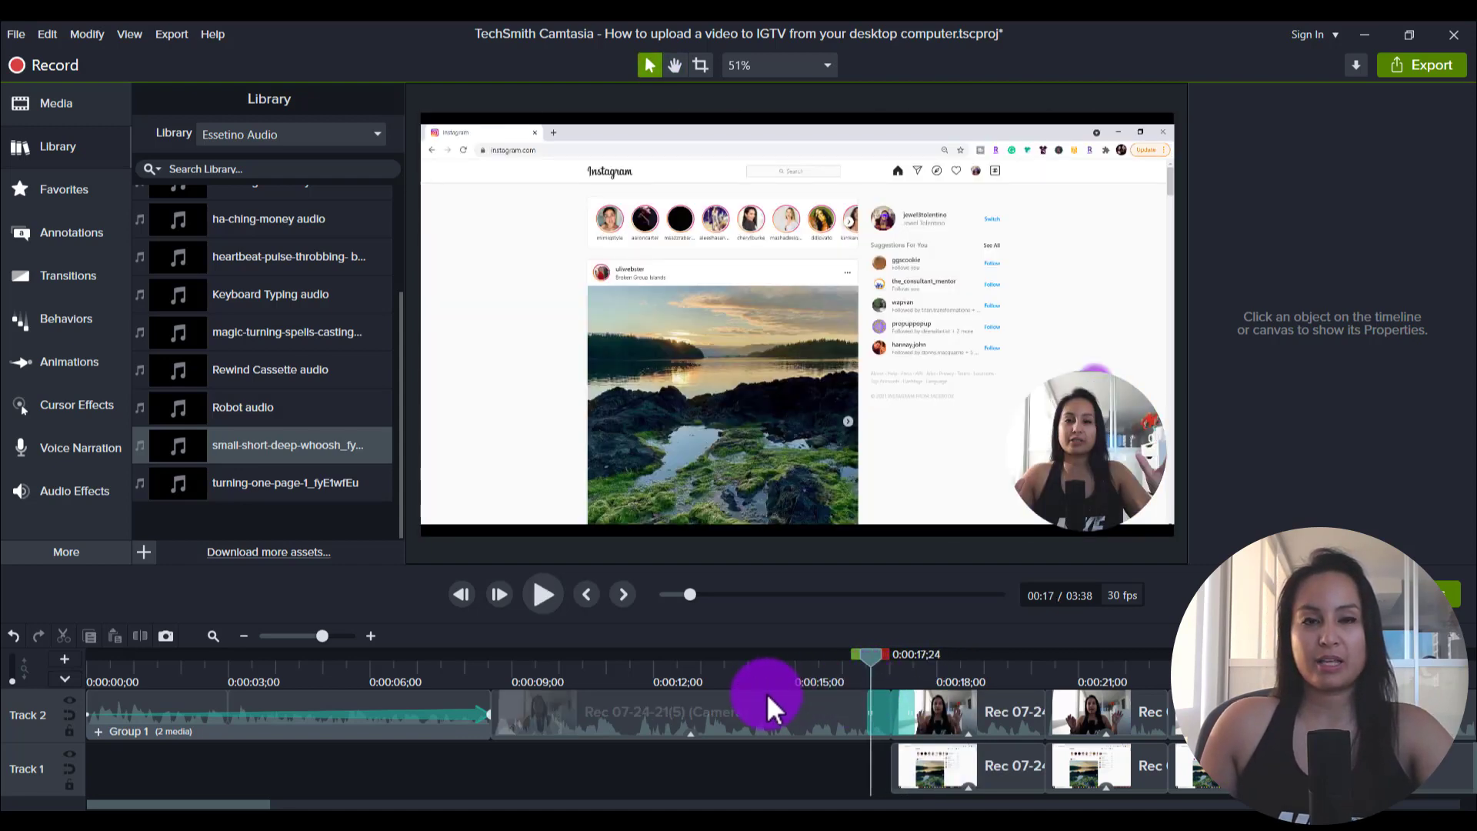
{"action": "key", "text": "space"}
{"action": "scroll", "coordinate": [768, 763], "scroll_direction": "up", "scroll_amount": 1}
{"action": "key", "text": "space"}
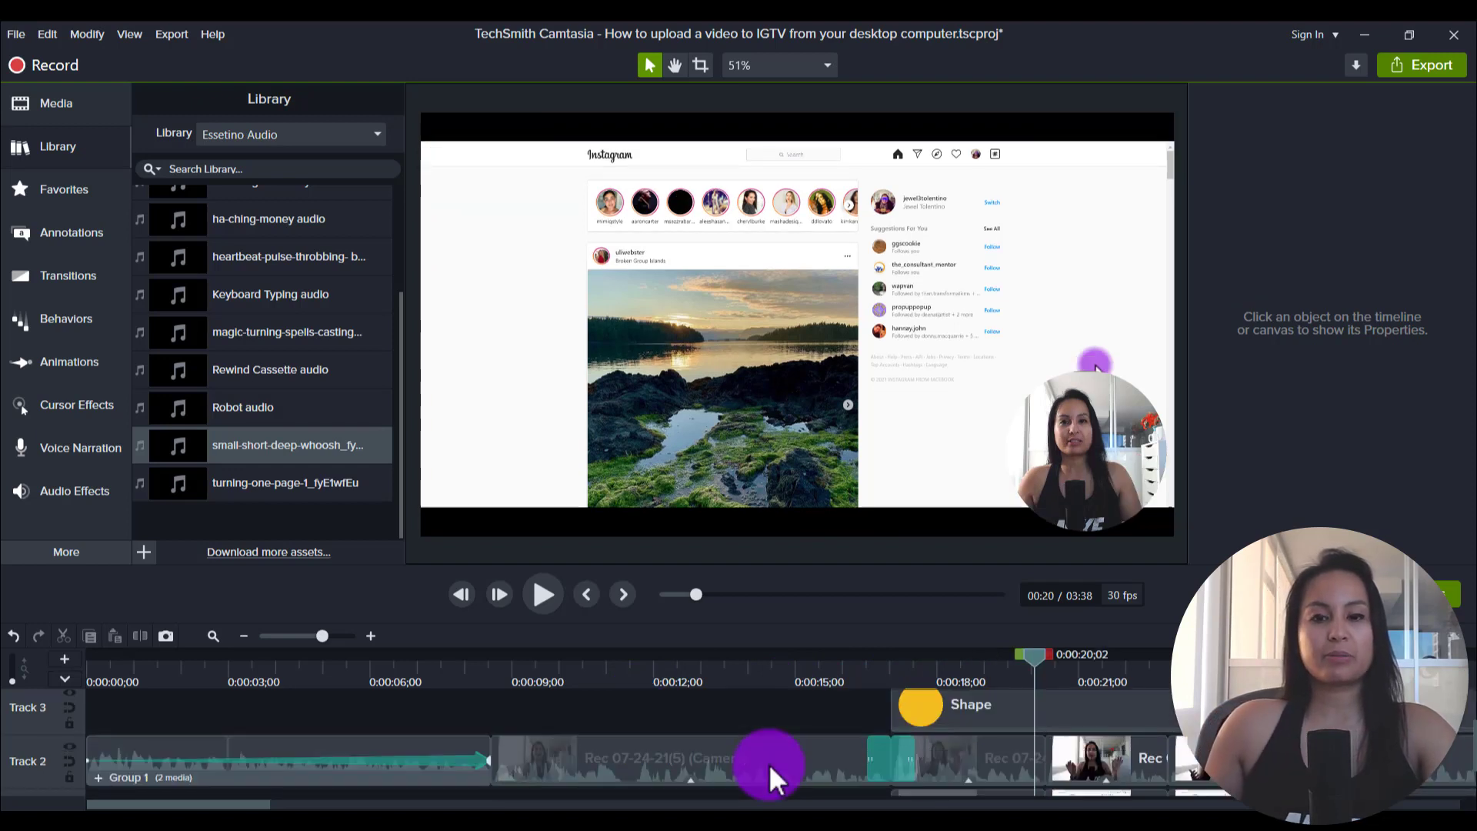
{"action": "scroll", "coordinate": [769, 763], "scroll_direction": "down", "scroll_amount": 1}
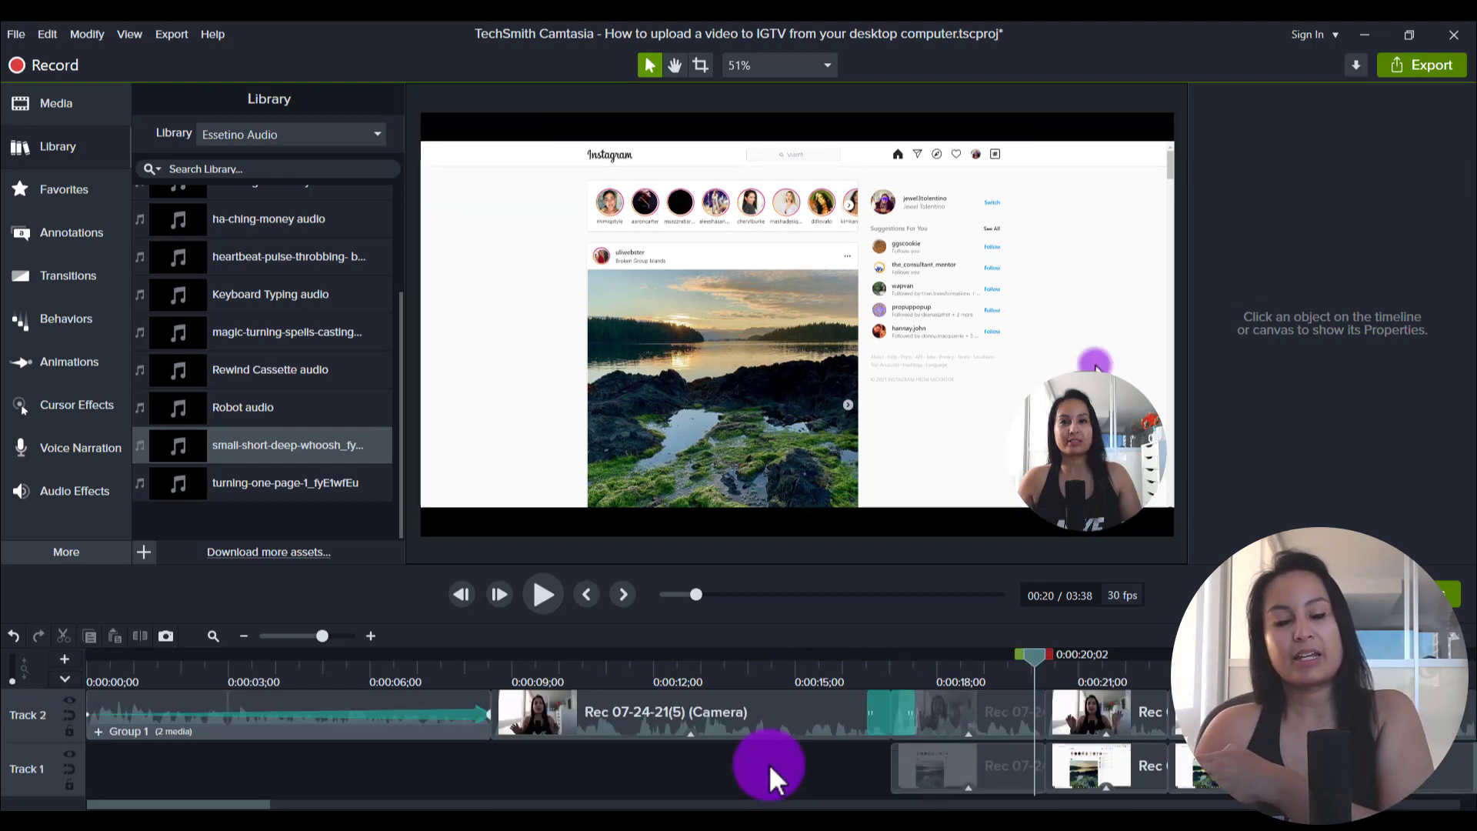
{"action": "scroll", "coordinate": [861, 697], "scroll_direction": "up", "scroll_amount": 1}
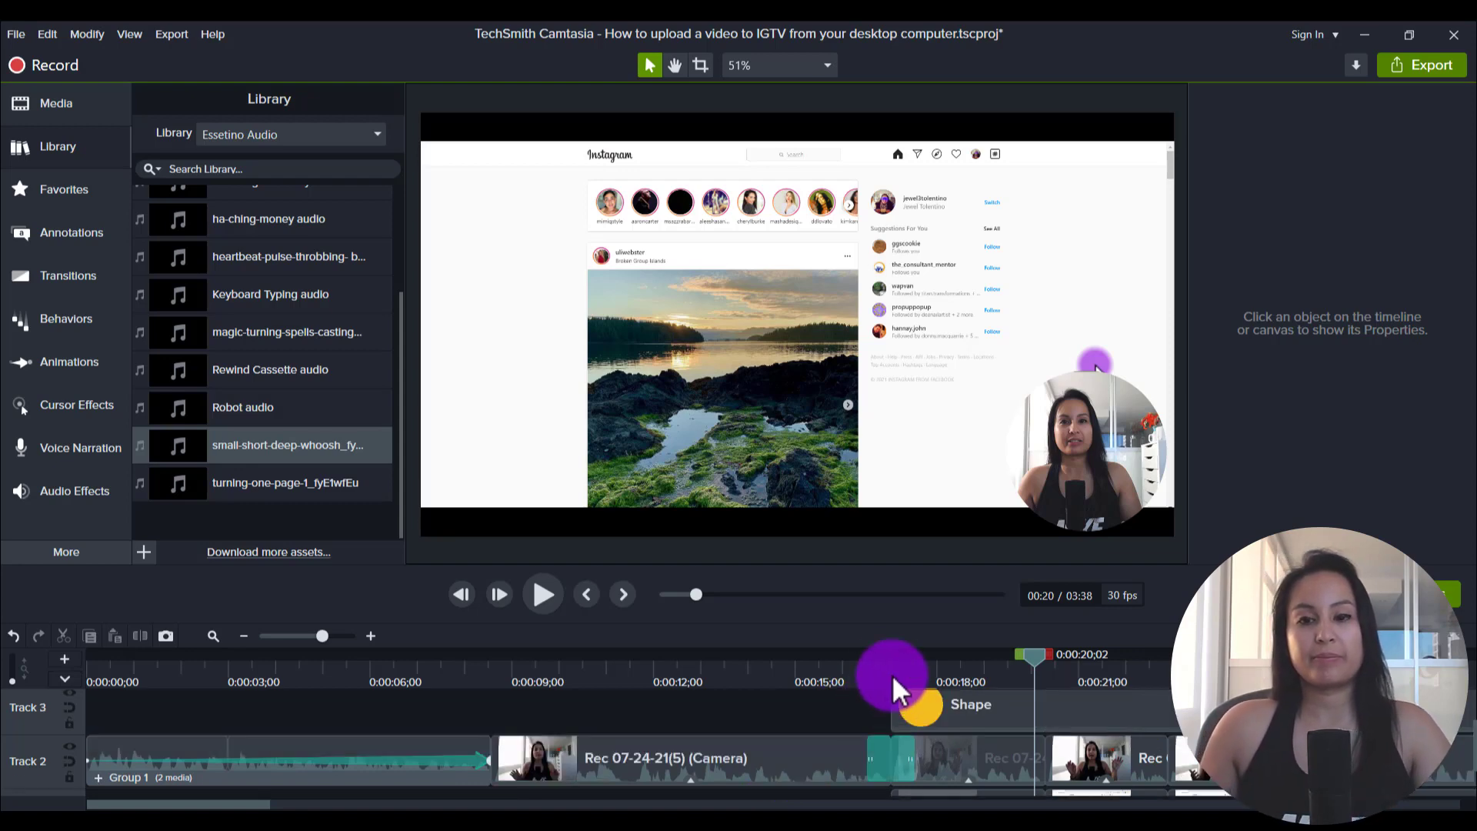
{"action": "left_click", "coordinate": [869, 666]}
{"action": "mouse_move", "coordinate": [883, 667]}
{"action": "left_mouse_down"}
{"action": "mouse_move", "coordinate": [1019, 668]}
{"action": "mouse_move", "coordinate": [857, 671]}
{"action": "left_mouse_up"}
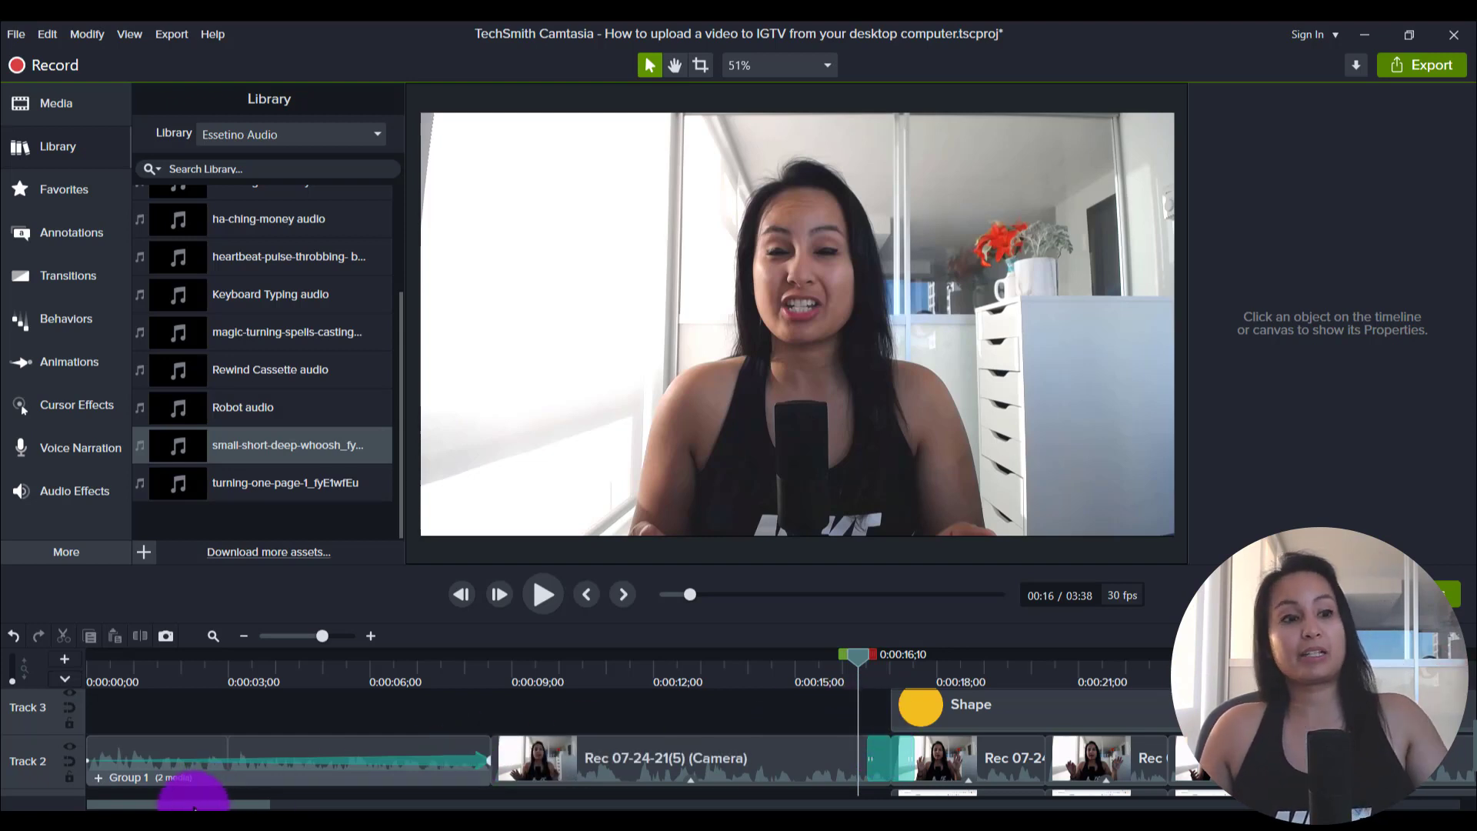
Play the closing section around 0:03:30 and set the playhead at 0:03:27;17
{"action": "left_click_drag", "start_coordinate": [194, 804], "coordinate": [1383, 805]}
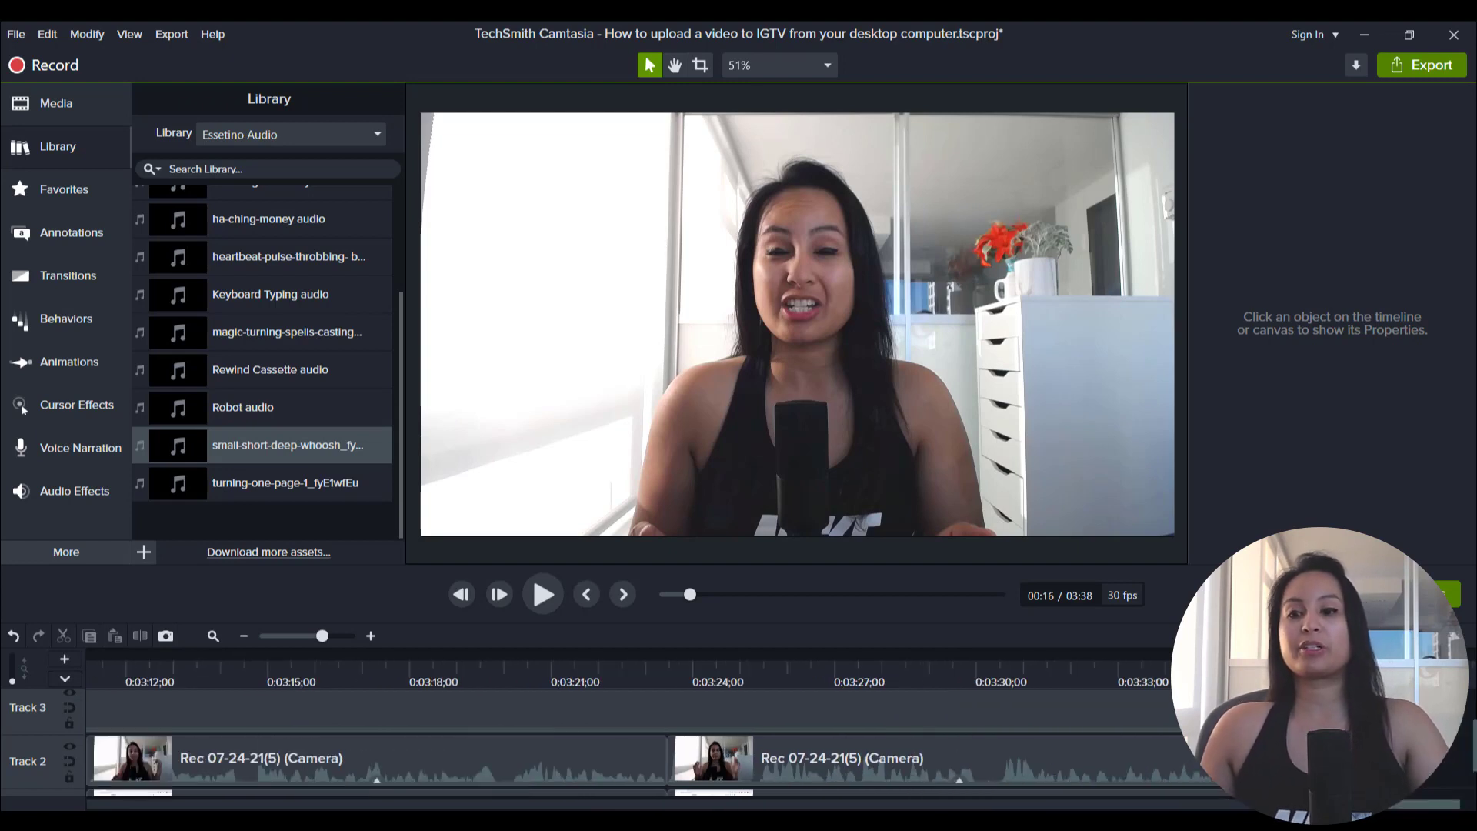
{"action": "left_click", "coordinate": [994, 666]}
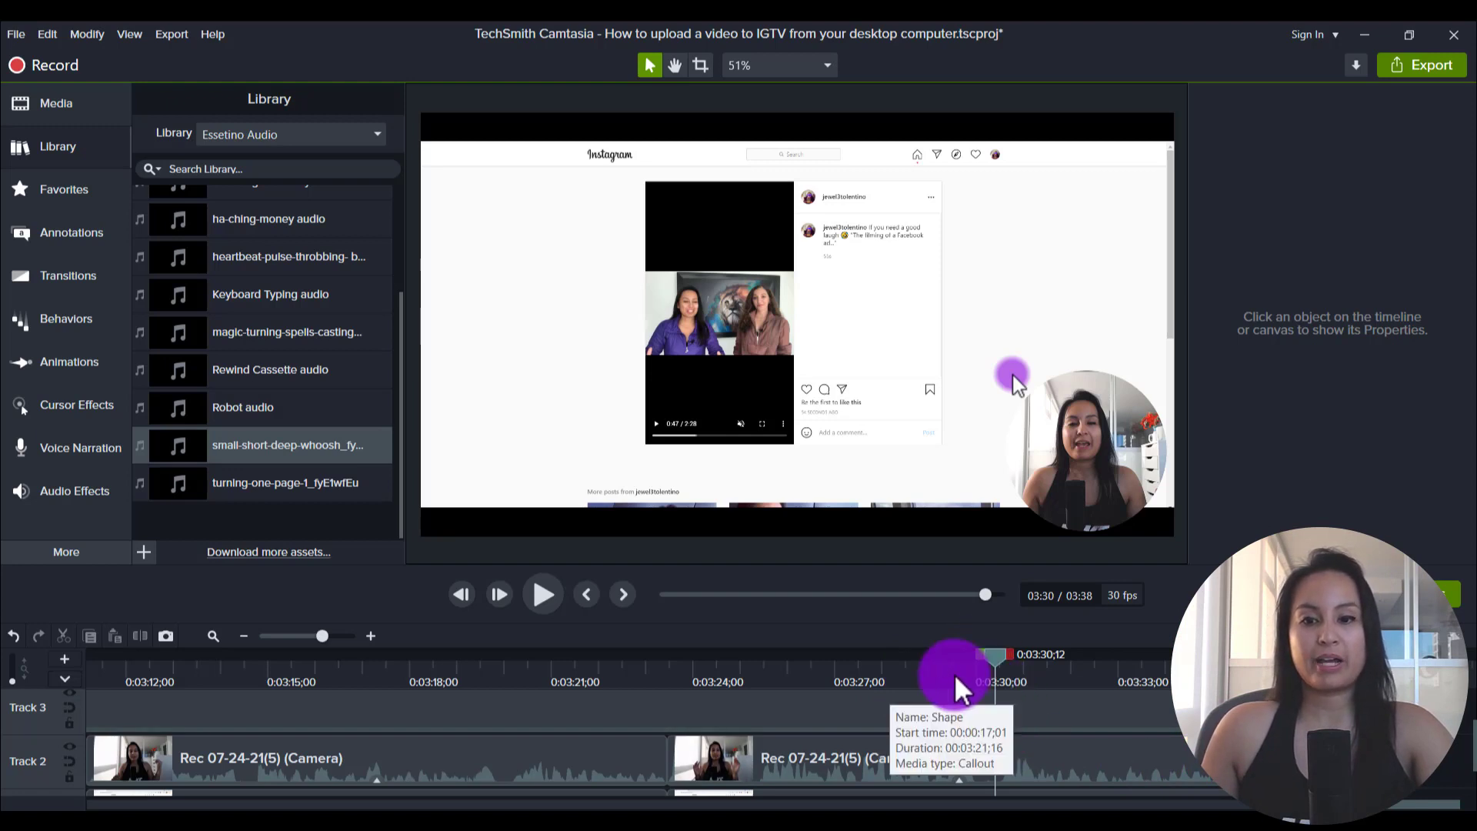
{"action": "key", "text": "space"}
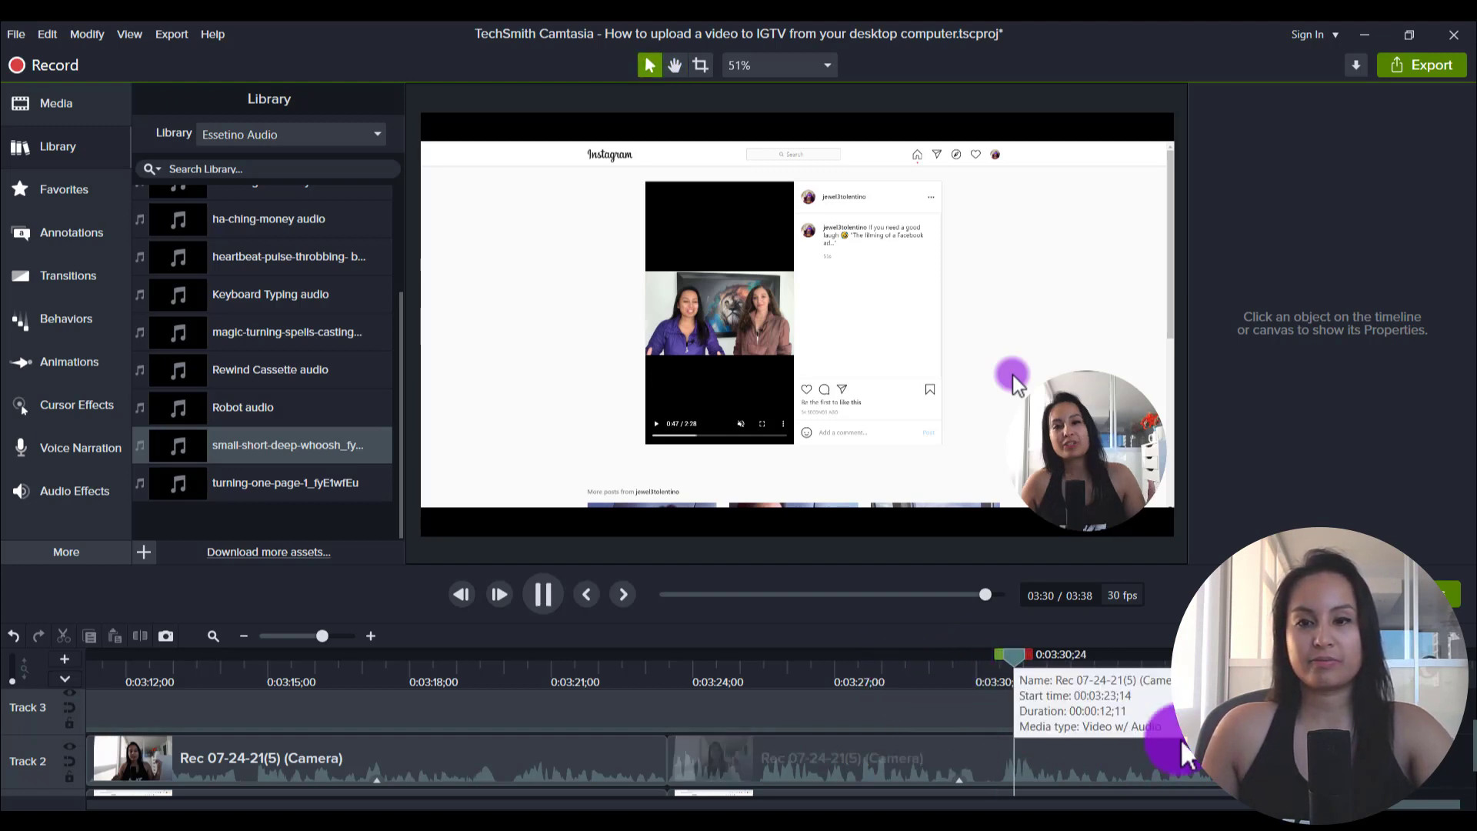
{"action": "scroll", "coordinate": [1123, 754], "scroll_direction": "down", "scroll_amount": 1}
{"action": "left_click", "coordinate": [866, 669]}
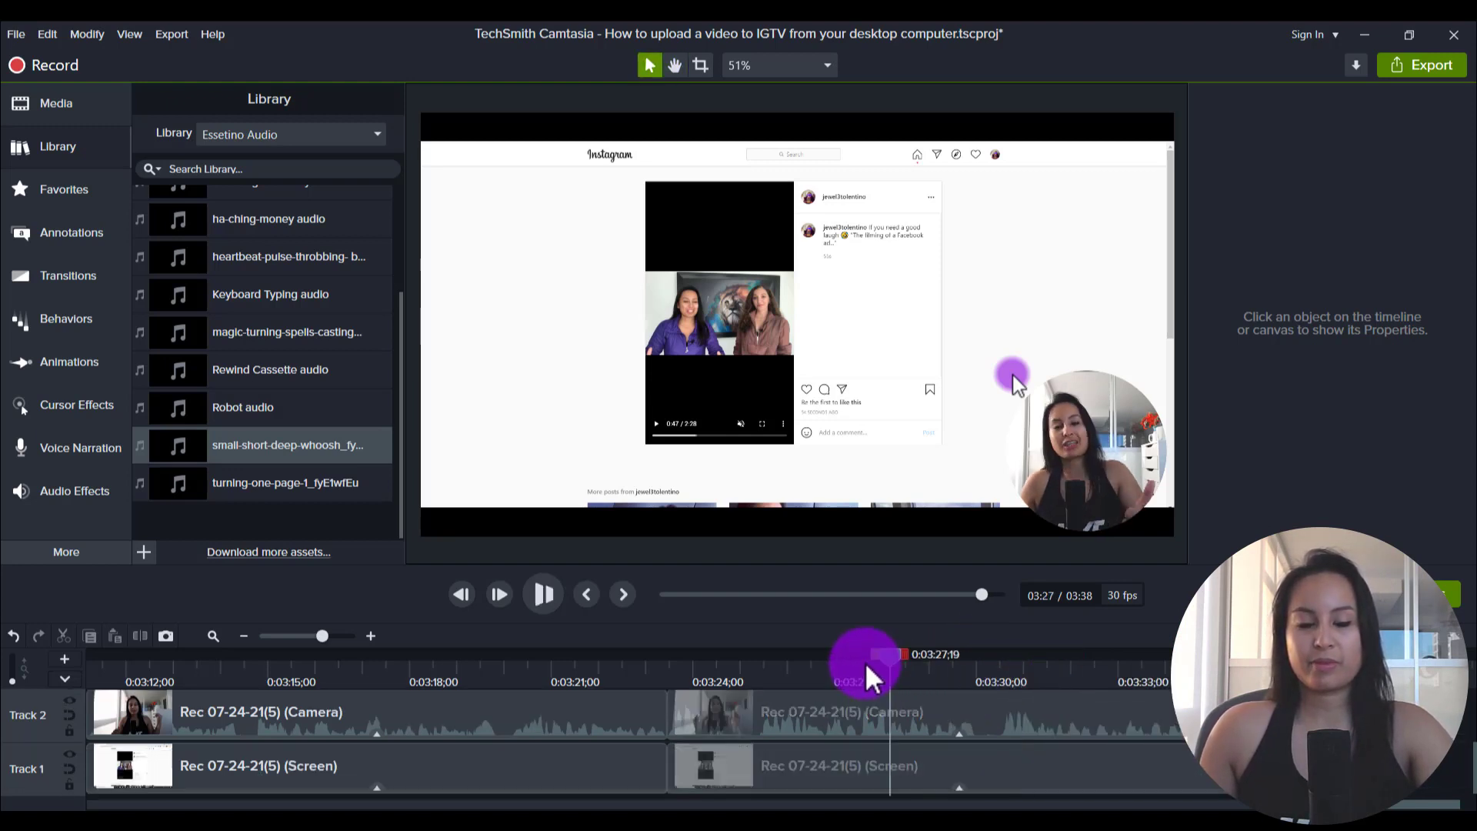
{"action": "key", "text": "space"}
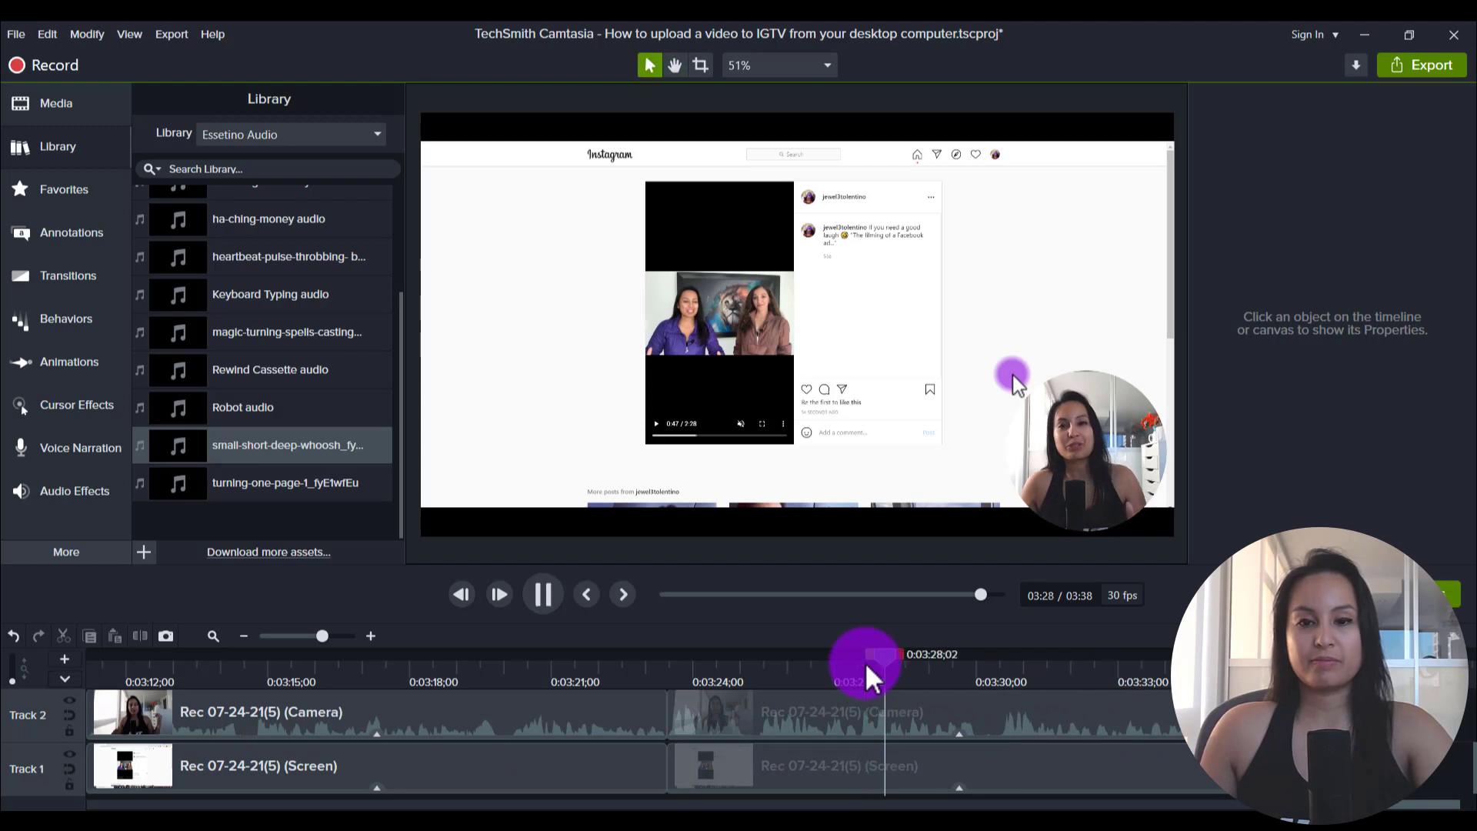
{"action": "key", "text": "space"}
{"action": "left_click", "coordinate": [862, 674]}
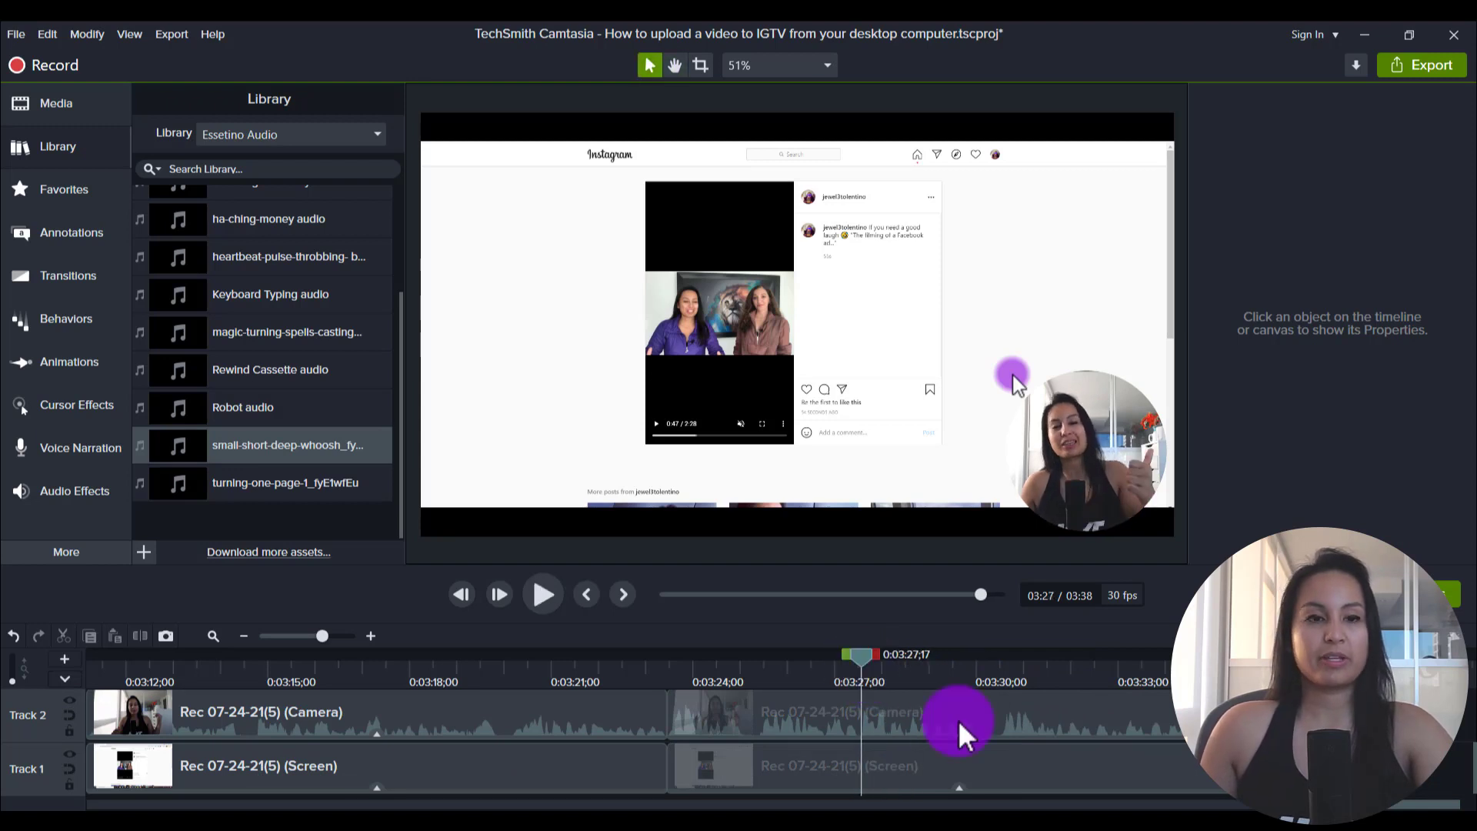
Add the pointing-down clip of the presenter in red from the Essetino Intro Outro library to Track 4 at the playhead
{"action": "scroll", "coordinate": [961, 732], "scroll_direction": "up", "scroll_amount": 1}
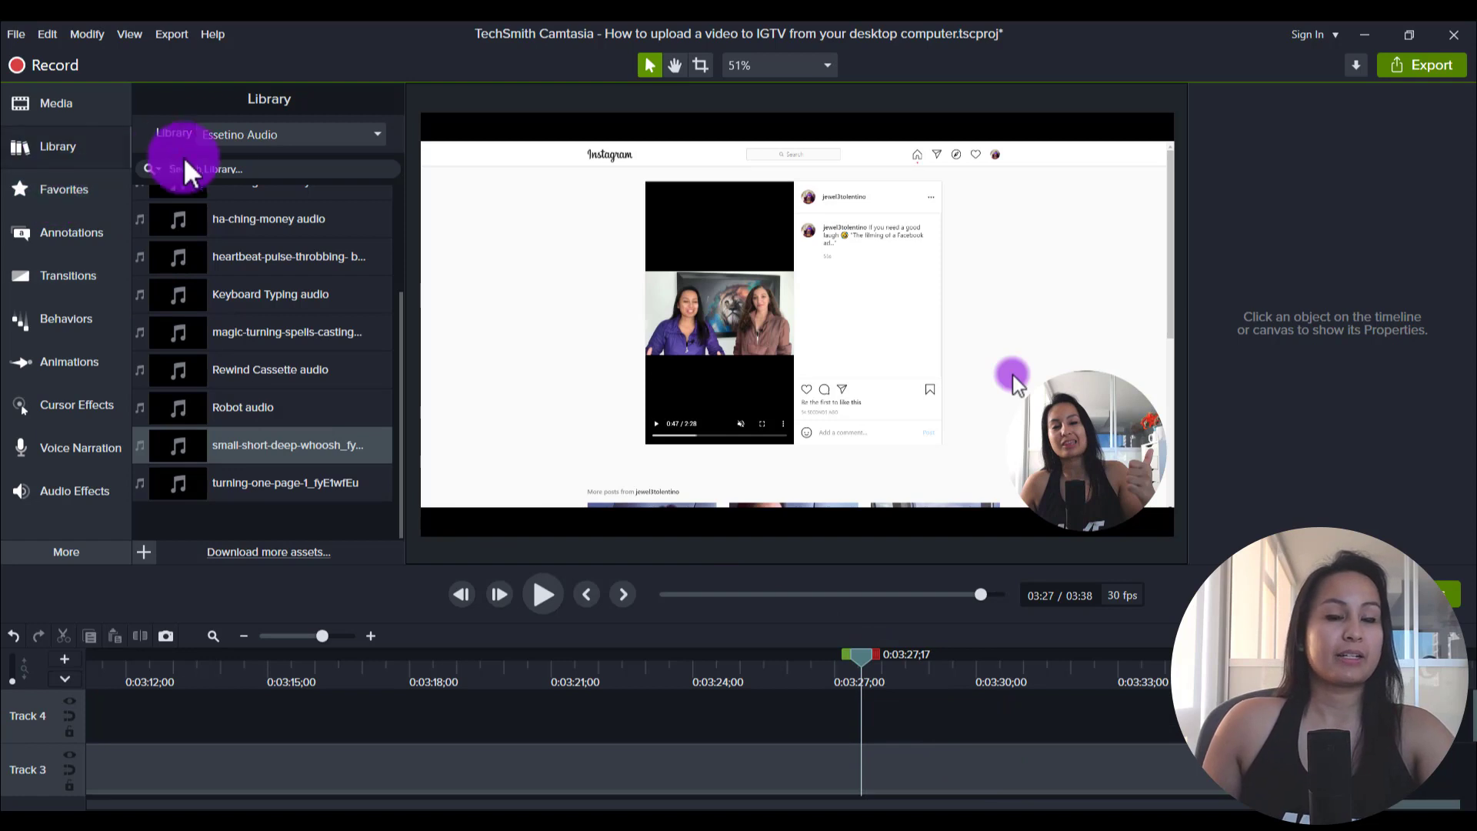
{"action": "left_click", "coordinate": [264, 135]}
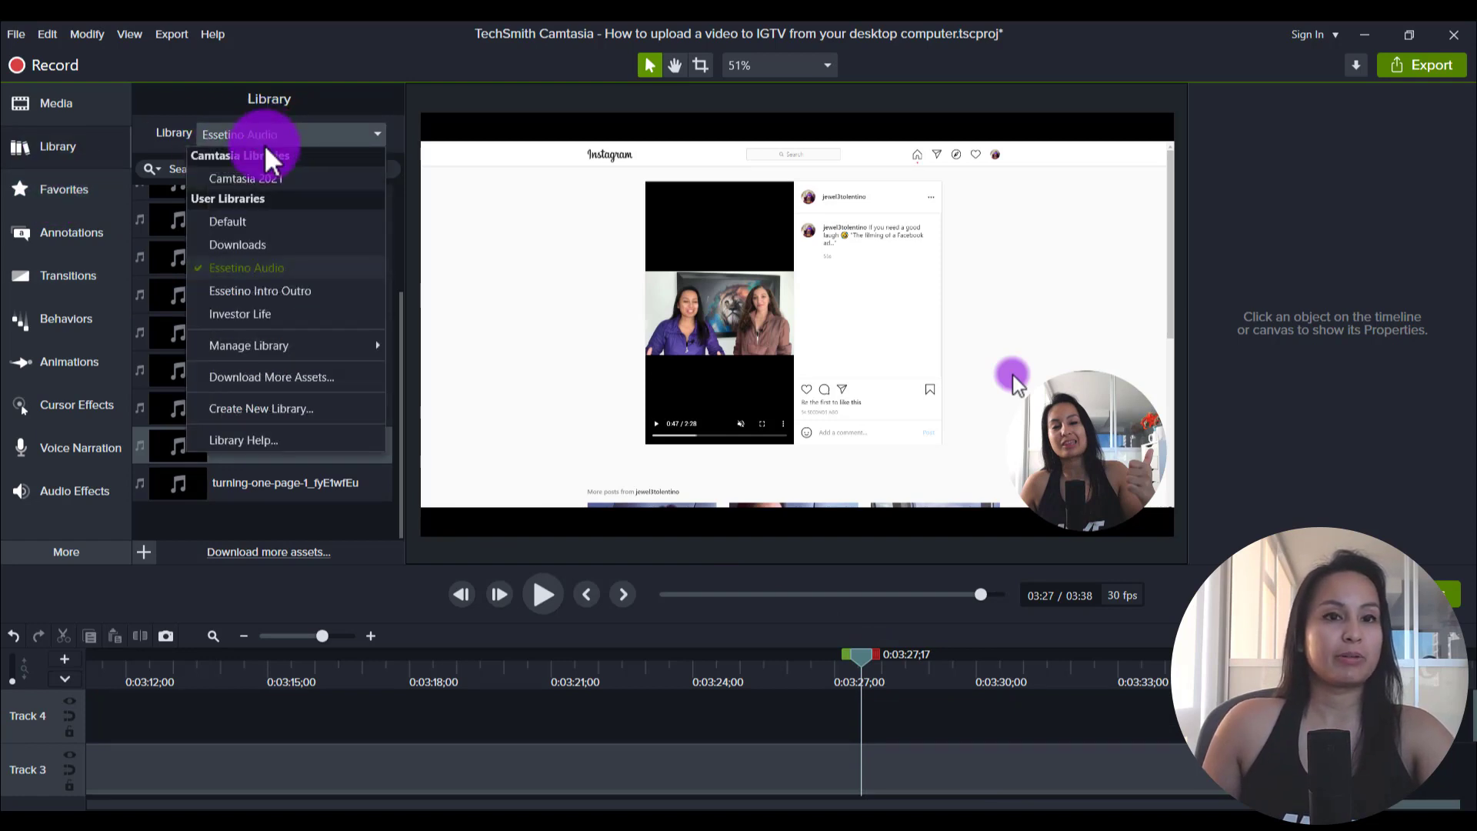
{"action": "left_click", "coordinate": [258, 293]}
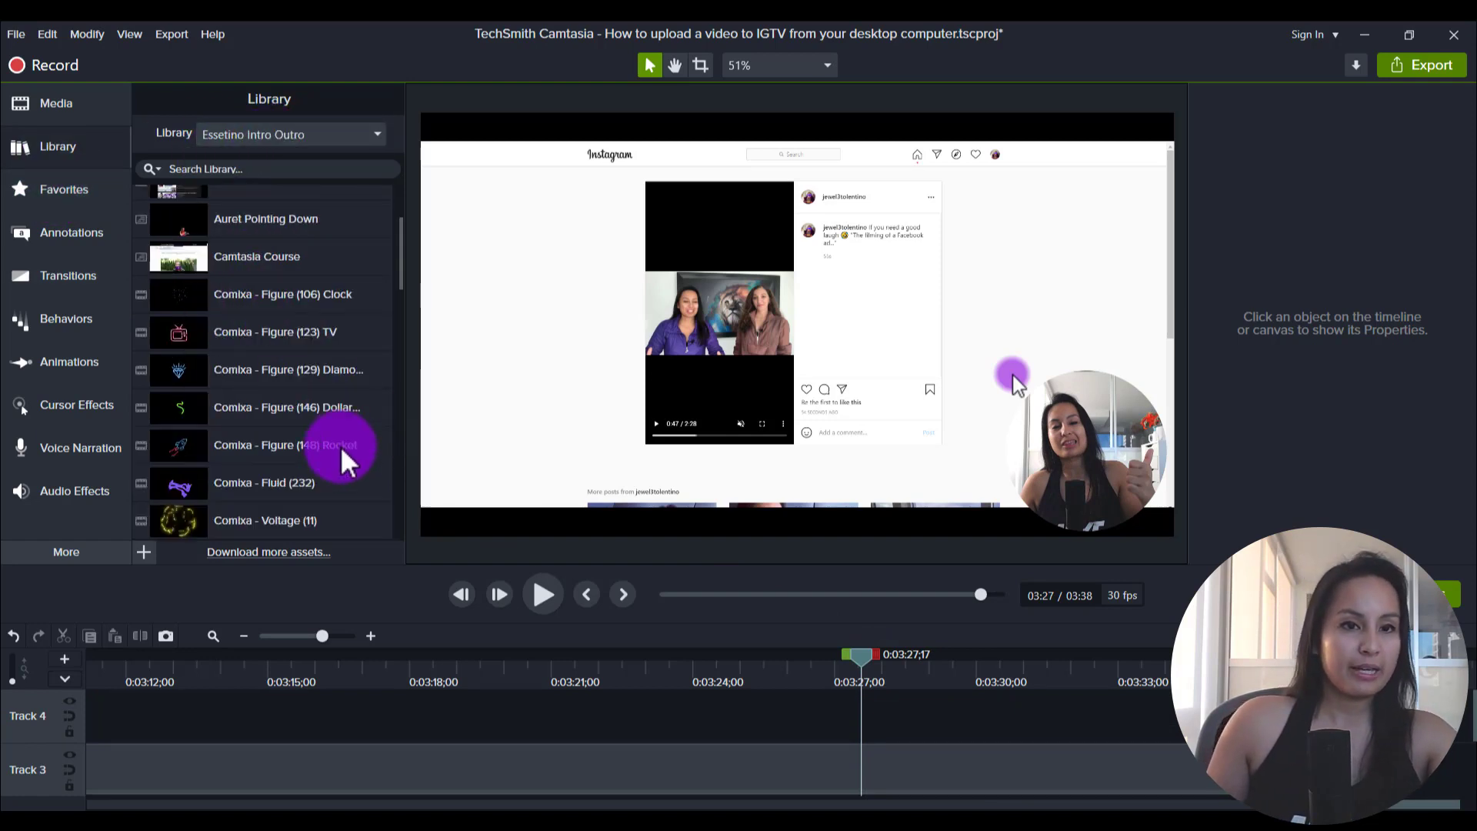
{"action": "scroll", "coordinate": [344, 446], "scroll_direction": "down", "scroll_amount": 10}
{"action": "scroll", "coordinate": [342, 458], "scroll_direction": "down", "scroll_amount": 5}
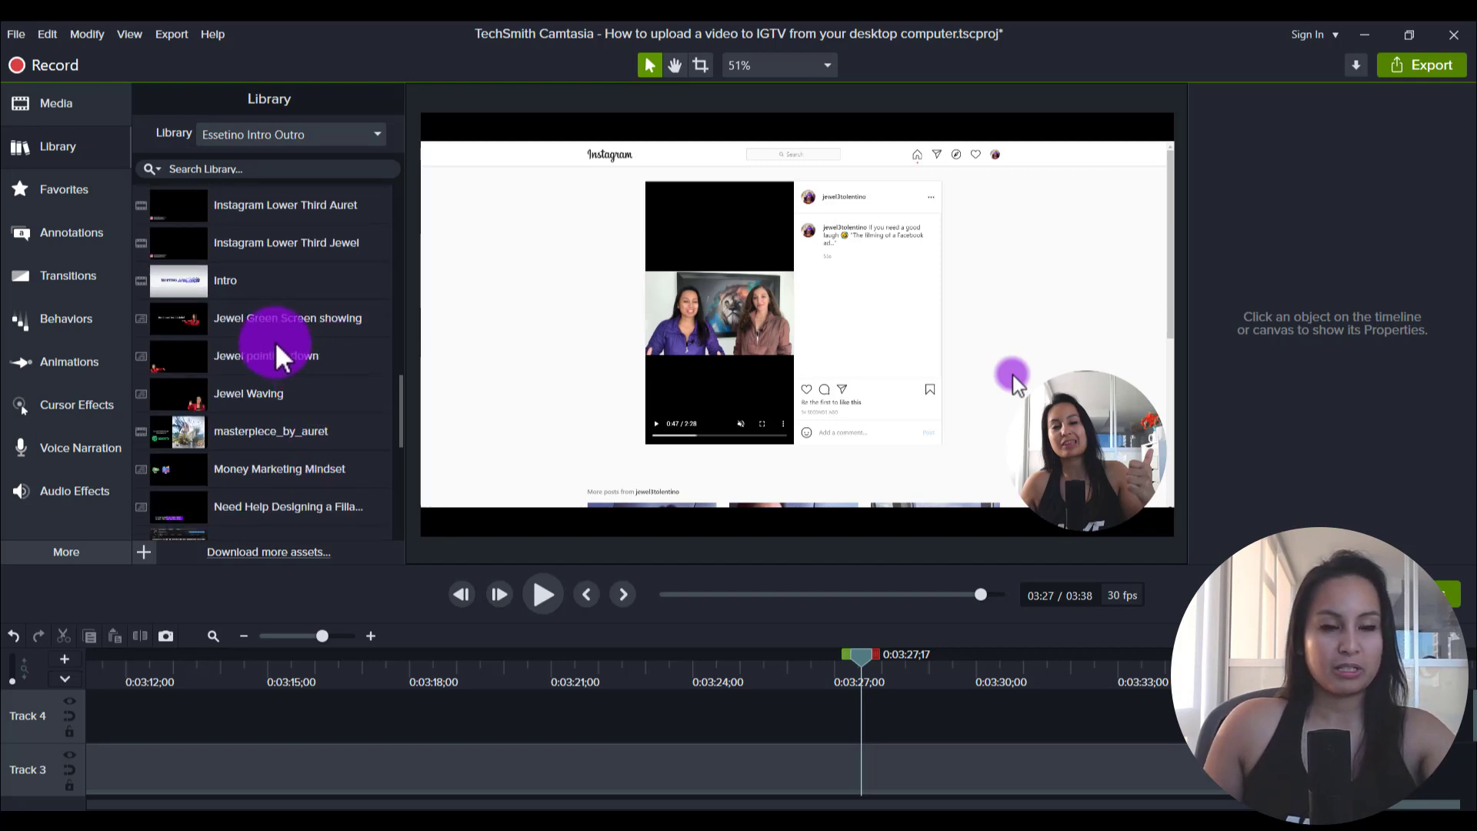
{"action": "left_click_drag", "start_coordinate": [250, 367], "coordinate": [867, 727]}
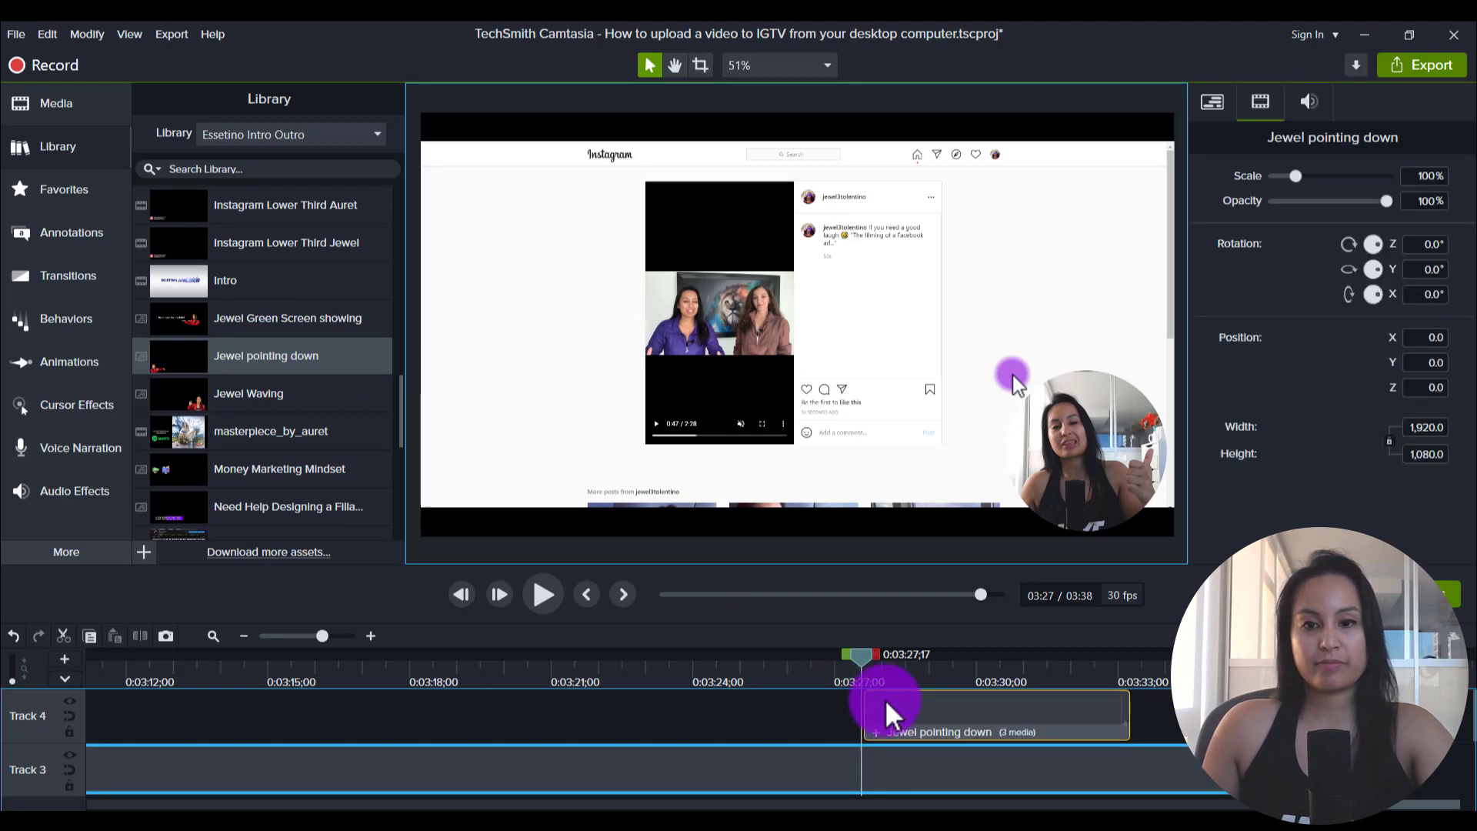
Play the start of the pointing-down clip to check how it overlays the screen recording
{"action": "key", "text": "space"}
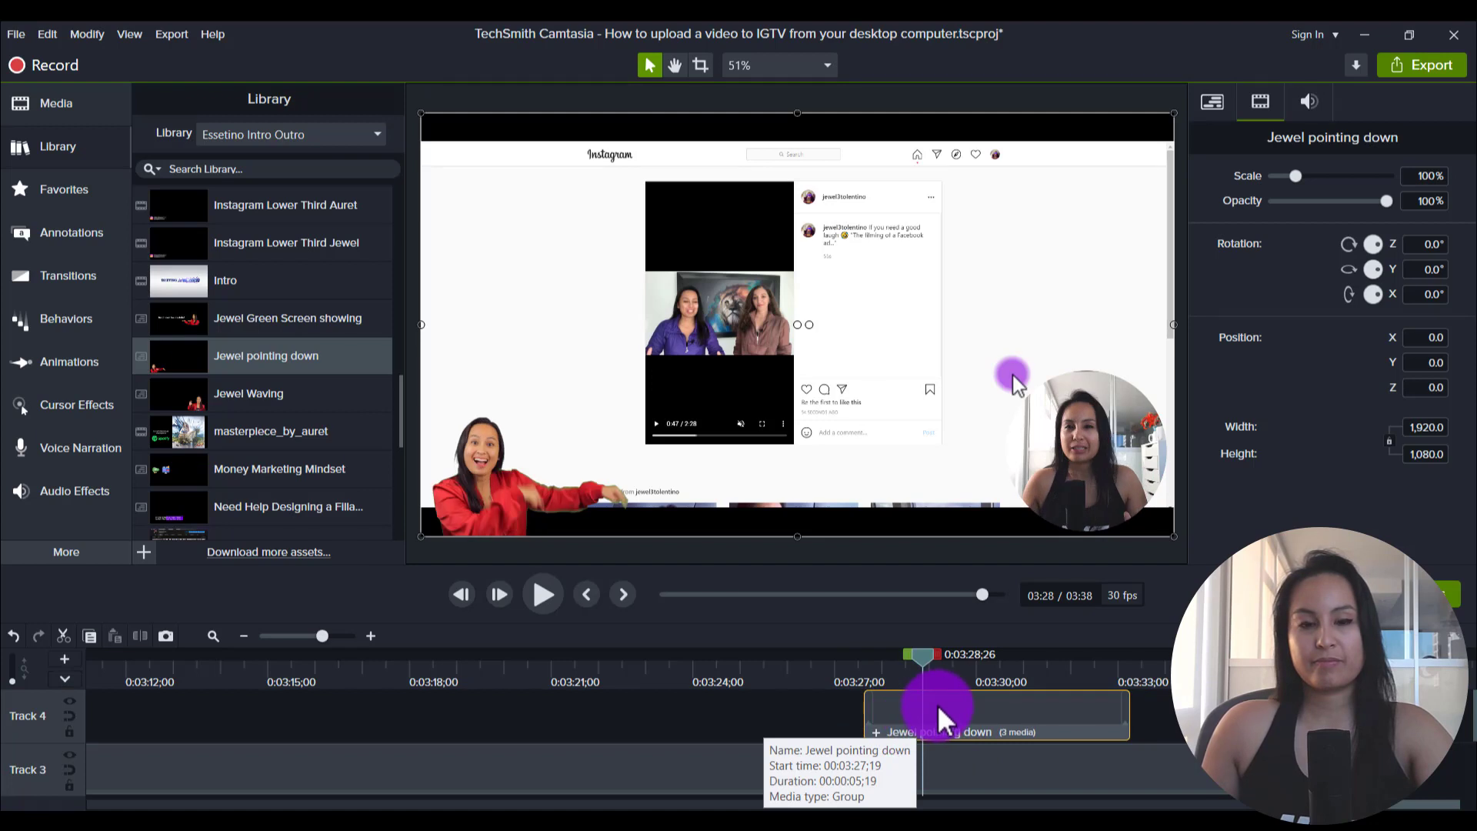
{"action": "key", "text": "space"}
{"action": "scroll", "coordinate": [956, 723], "scroll_direction": "down", "scroll_amount": 2}
{"action": "scroll", "coordinate": [954, 715], "scroll_direction": "up", "scroll_amount": 2}
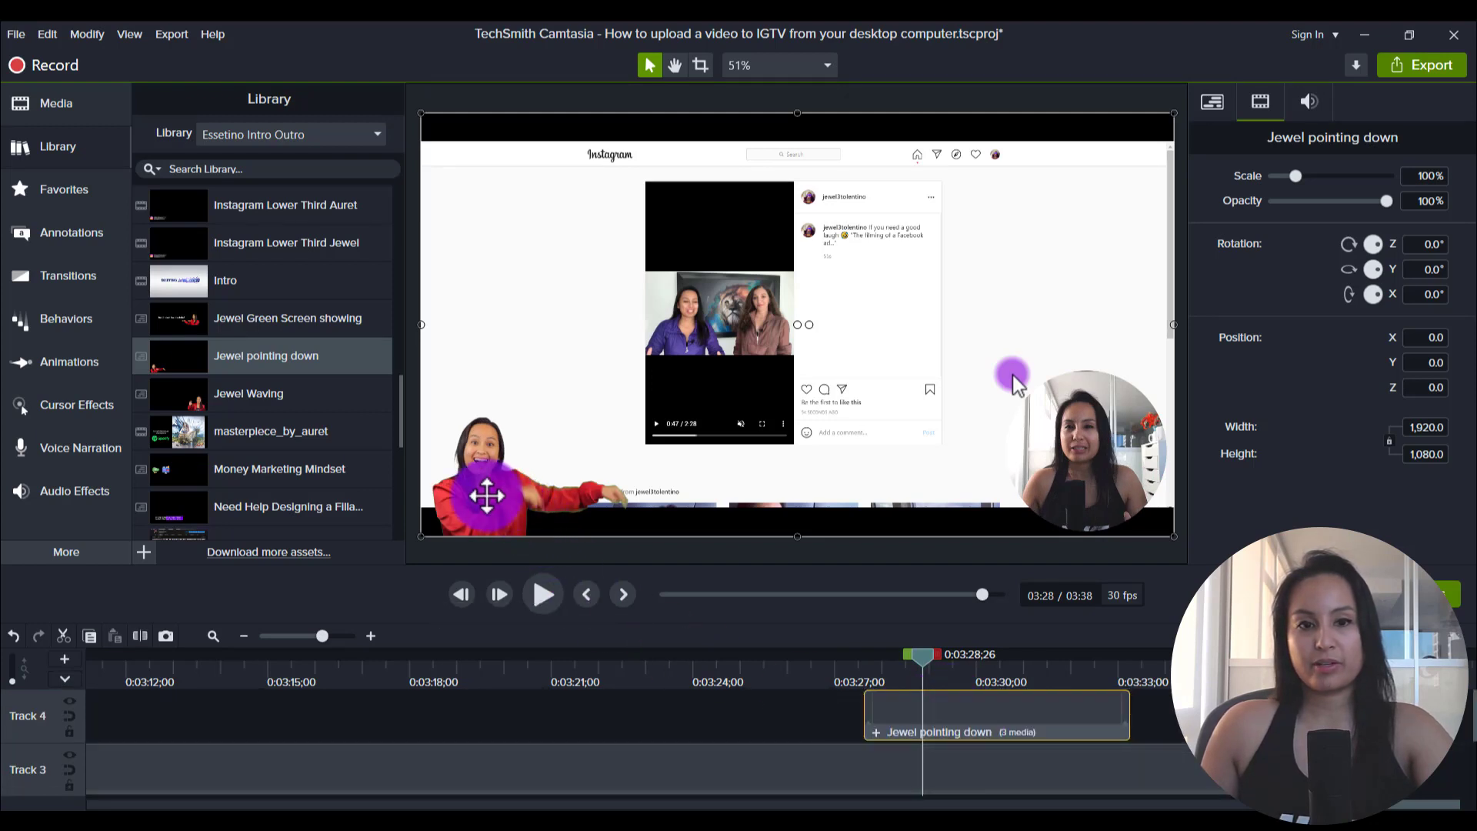
Position the pointing-down overlay beside the circular camera at X 902, and shift its clip slightly later on Track 4
{"action": "left_click_drag", "start_coordinate": [485, 495], "coordinate": [840, 497]}
{"action": "scroll", "coordinate": [940, 731], "scroll_direction": "down", "scroll_amount": 1}
{"action": "scroll", "coordinate": [942, 738], "scroll_direction": "up", "scroll_amount": 1}
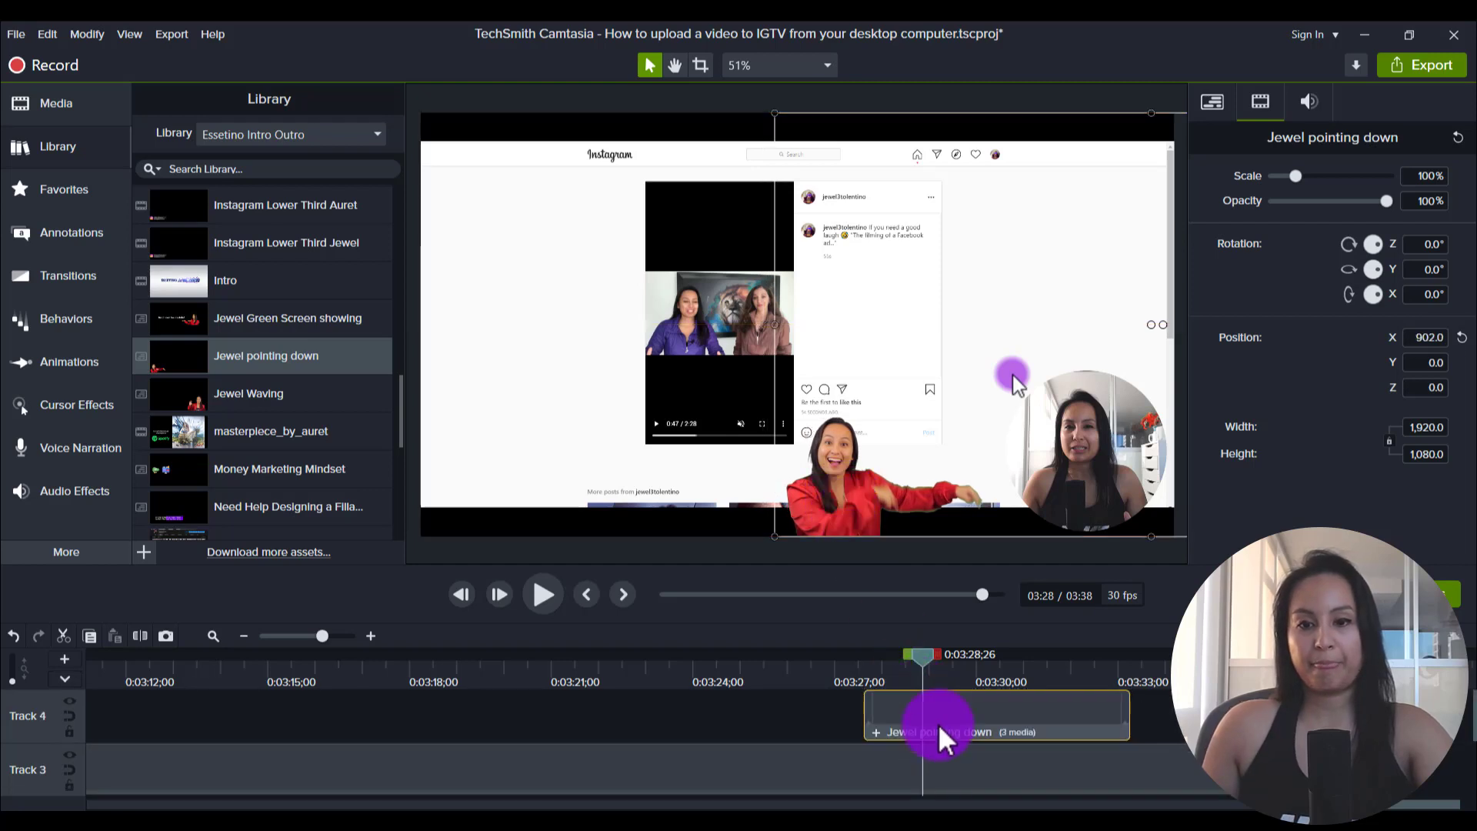
{"action": "mouse_move", "coordinate": [975, 734]}
{"action": "left_mouse_down"}
{"action": "mouse_move", "coordinate": [1013, 727]}
{"action": "mouse_move", "coordinate": [973, 737]}
{"action": "left_mouse_up"}
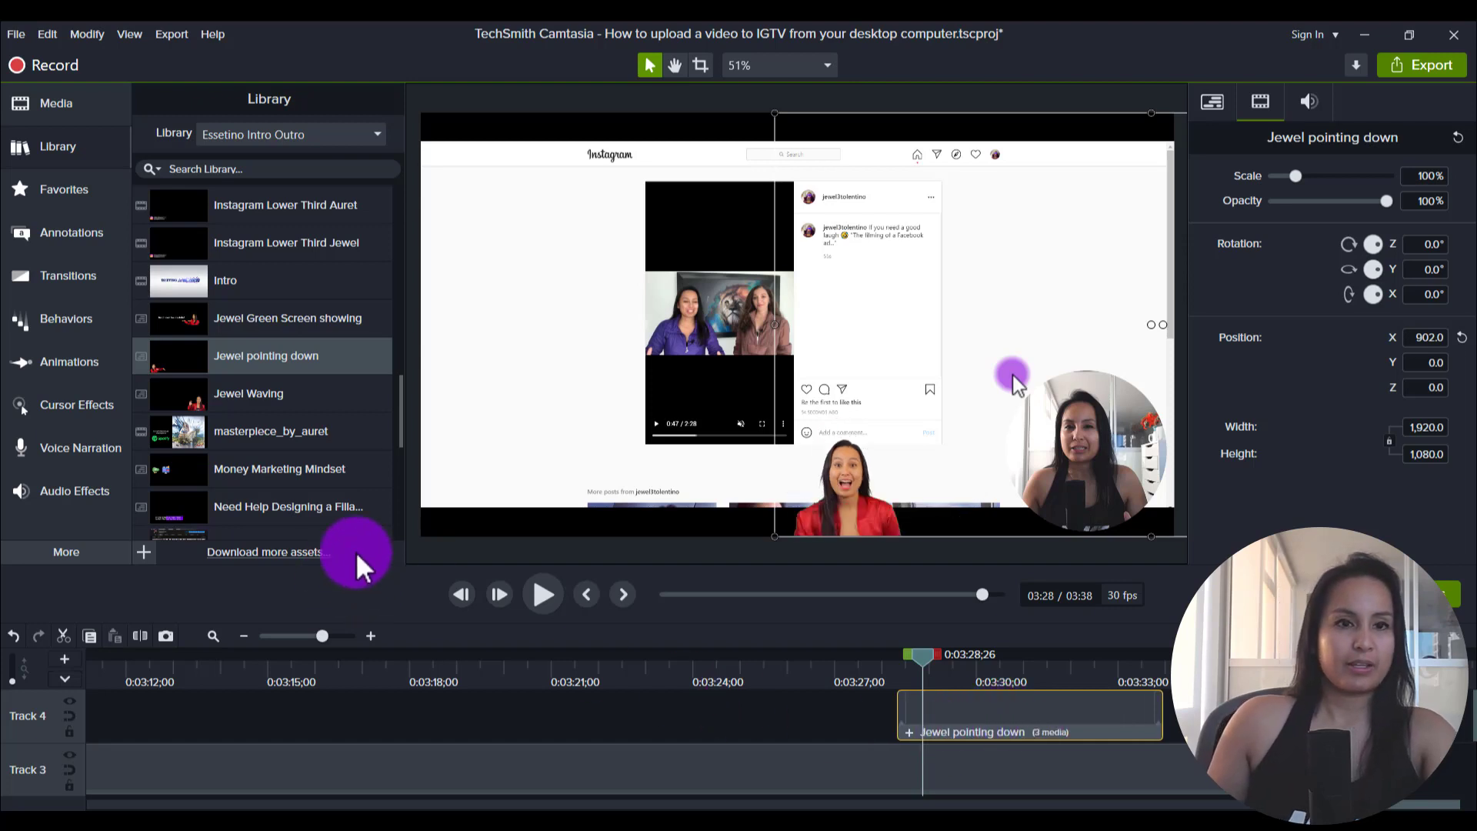
Add the audioblocks-simple-bright sound from the Essetino Audio library to Track 4, directly before the pointing-down clip
{"action": "left_click", "coordinate": [269, 134]}
{"action": "left_click", "coordinate": [252, 220]}
{"action": "left_click_drag", "start_coordinate": [236, 203], "coordinate": [818, 717]}
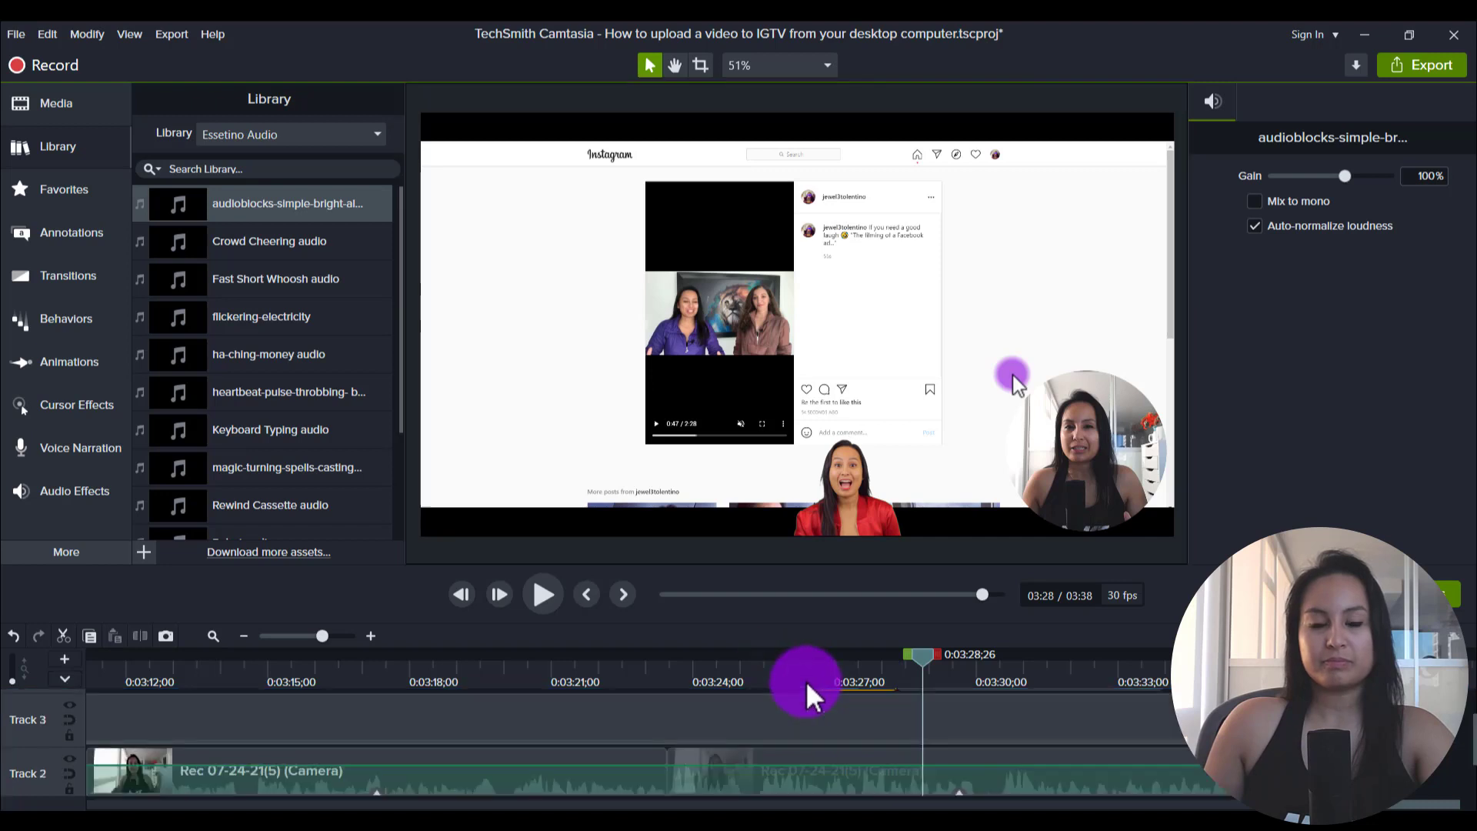
Play the closing section from 0:03:26;07 to check the added sound together with the pointing-down overlay
{"action": "left_click", "coordinate": [798, 673]}
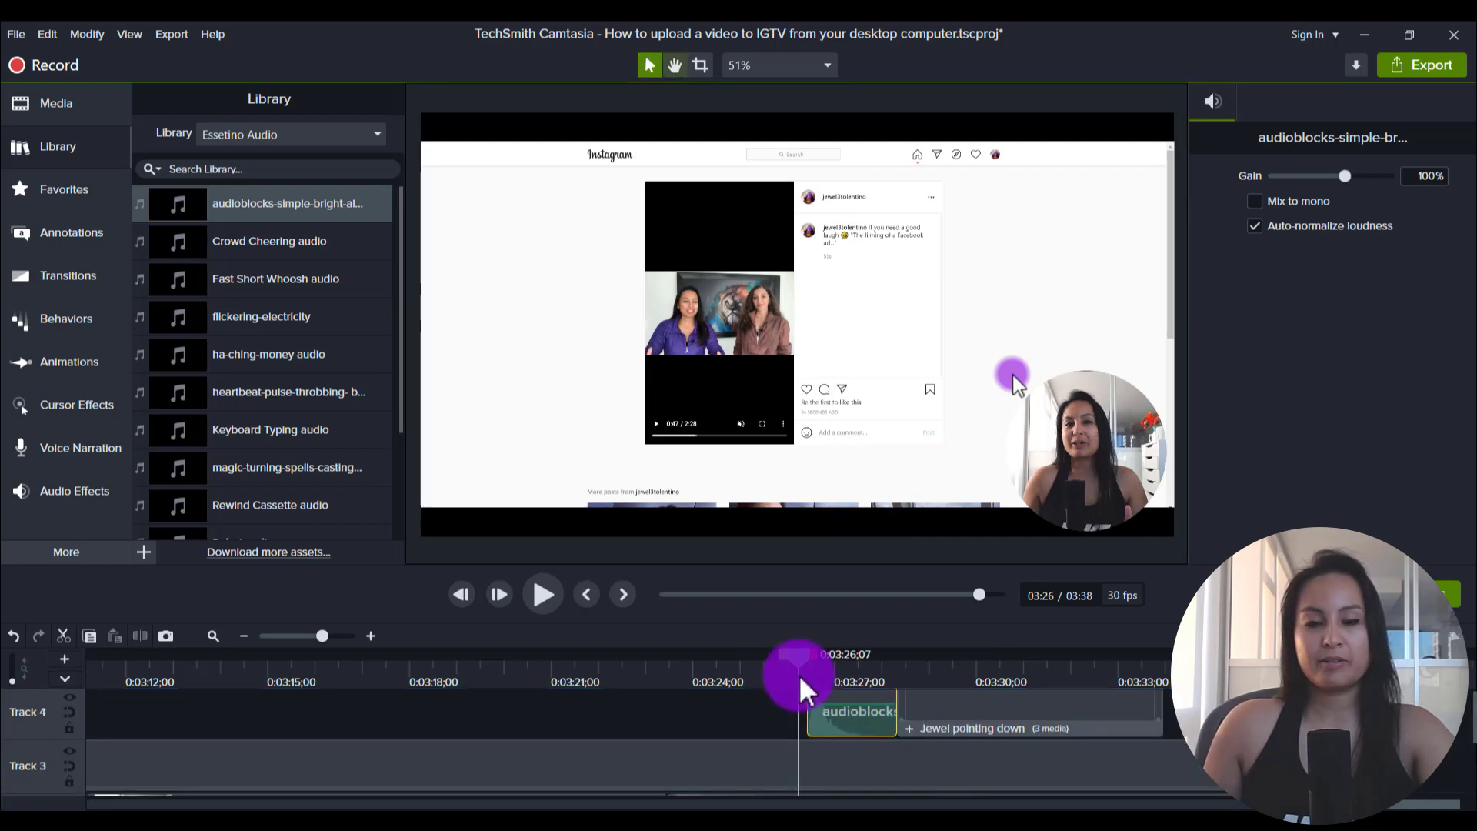
{"action": "key", "text": "space"}
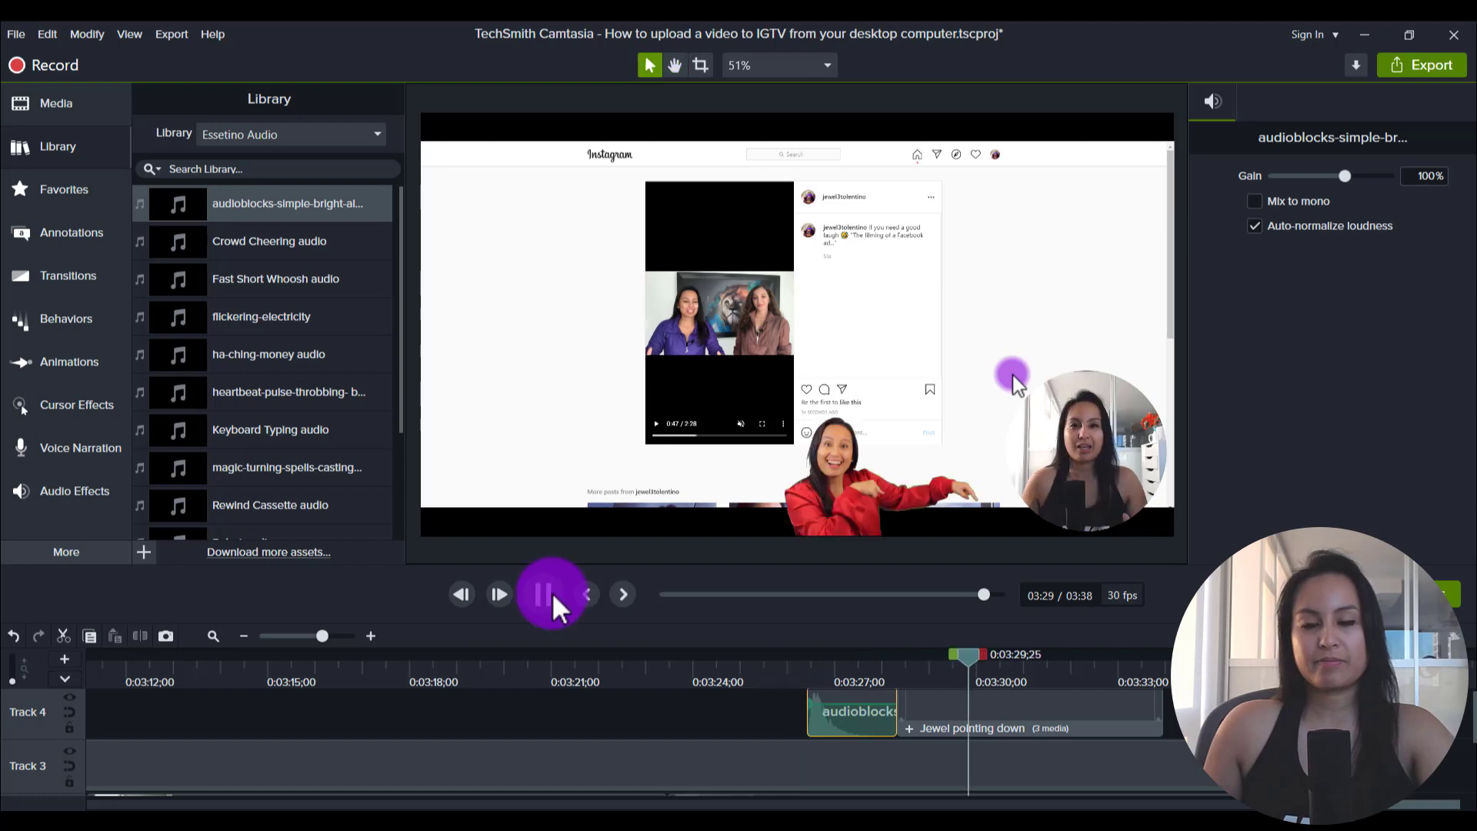
{"action": "left_click", "coordinate": [553, 596]}
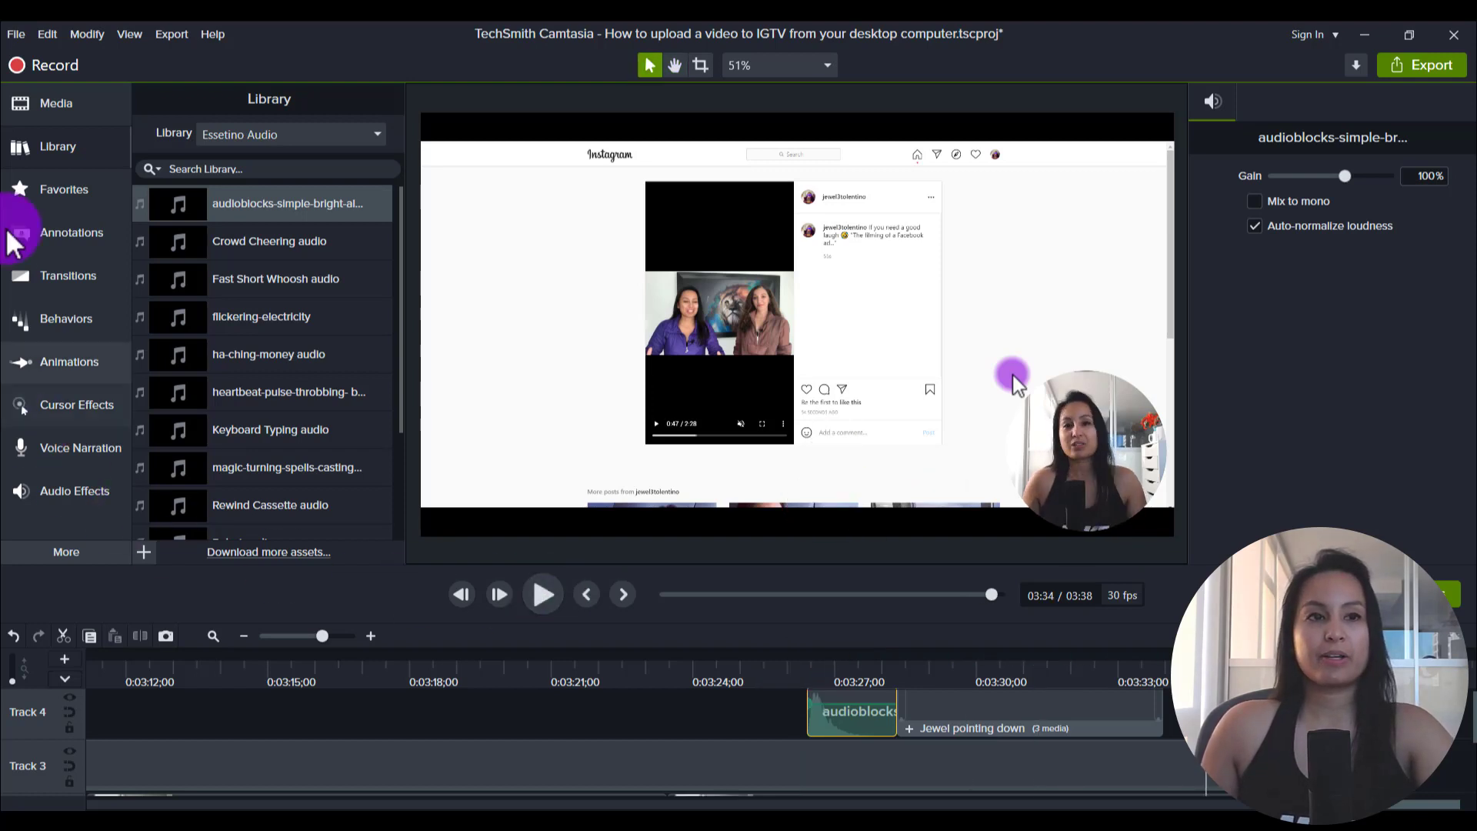
Show the Media Bin and look over the edited tracks at the beginning and the end of the timeline
{"action": "left_click", "coordinate": [80, 113]}
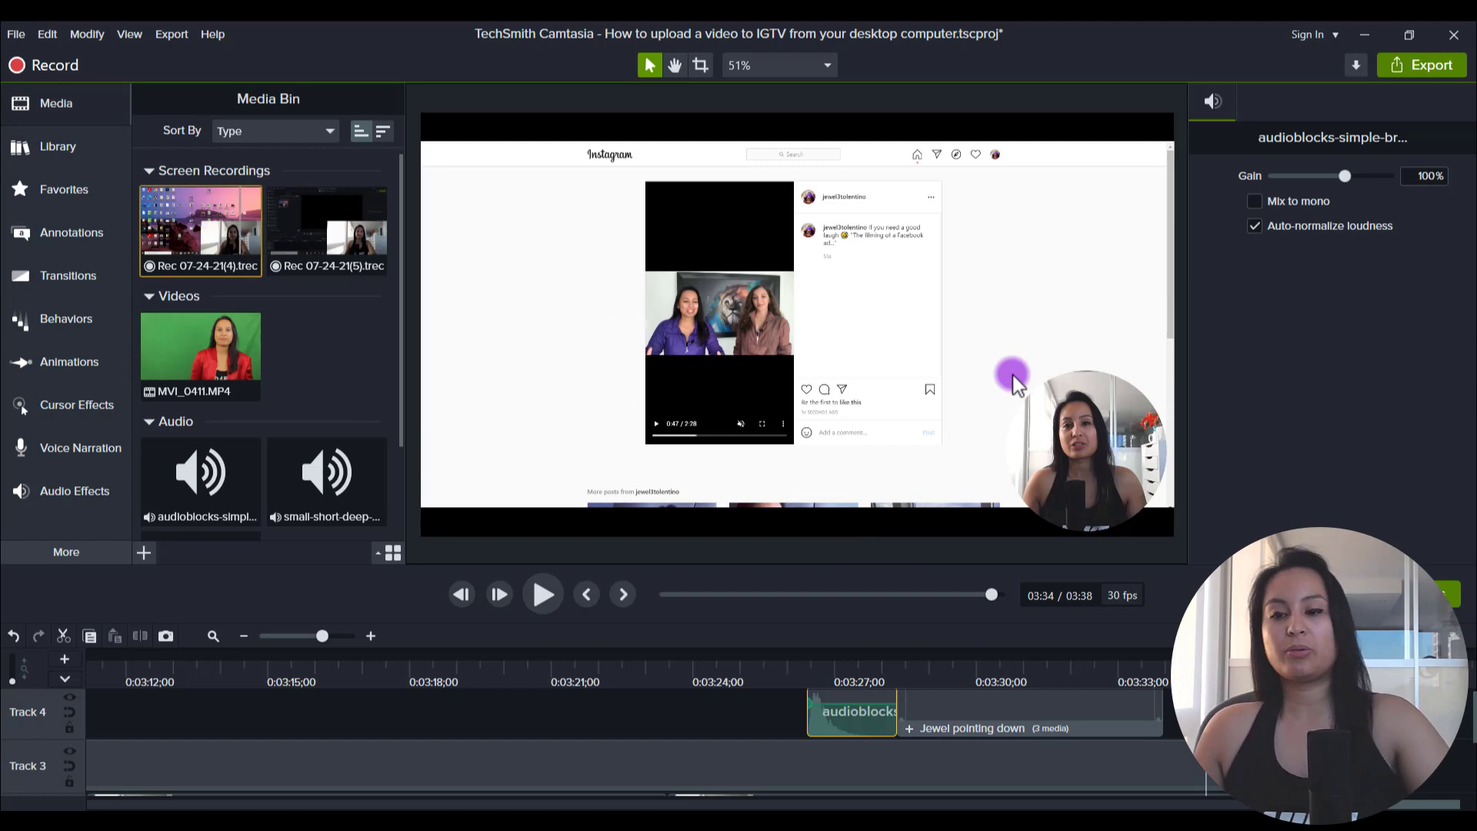
{"action": "scroll", "coordinate": [1400, 804], "scroll_direction": "down", "scroll_amount": 3}
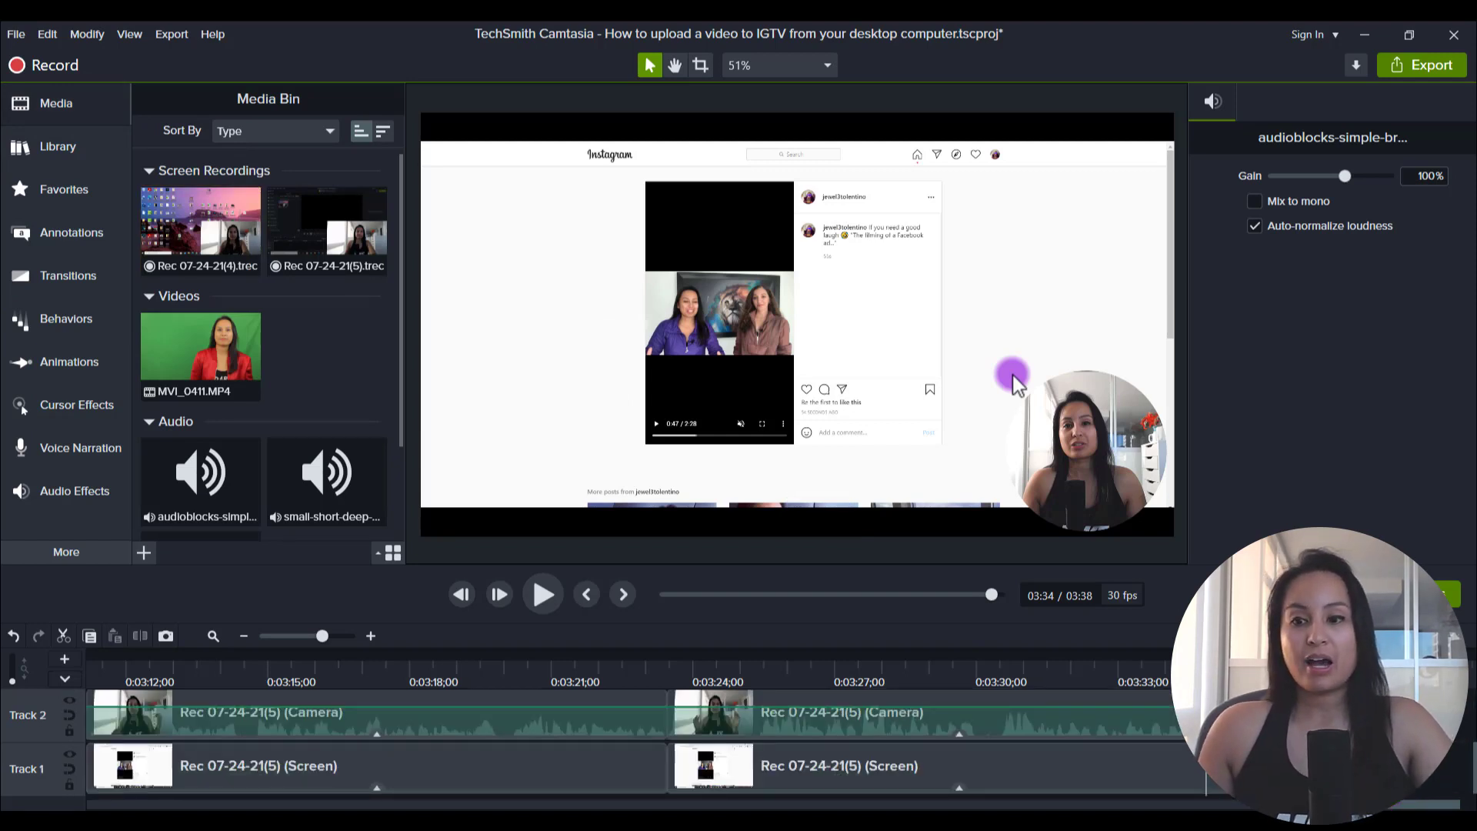
{"action": "left_click_drag", "start_coordinate": [1185, 799], "coordinate": [63, 786]}
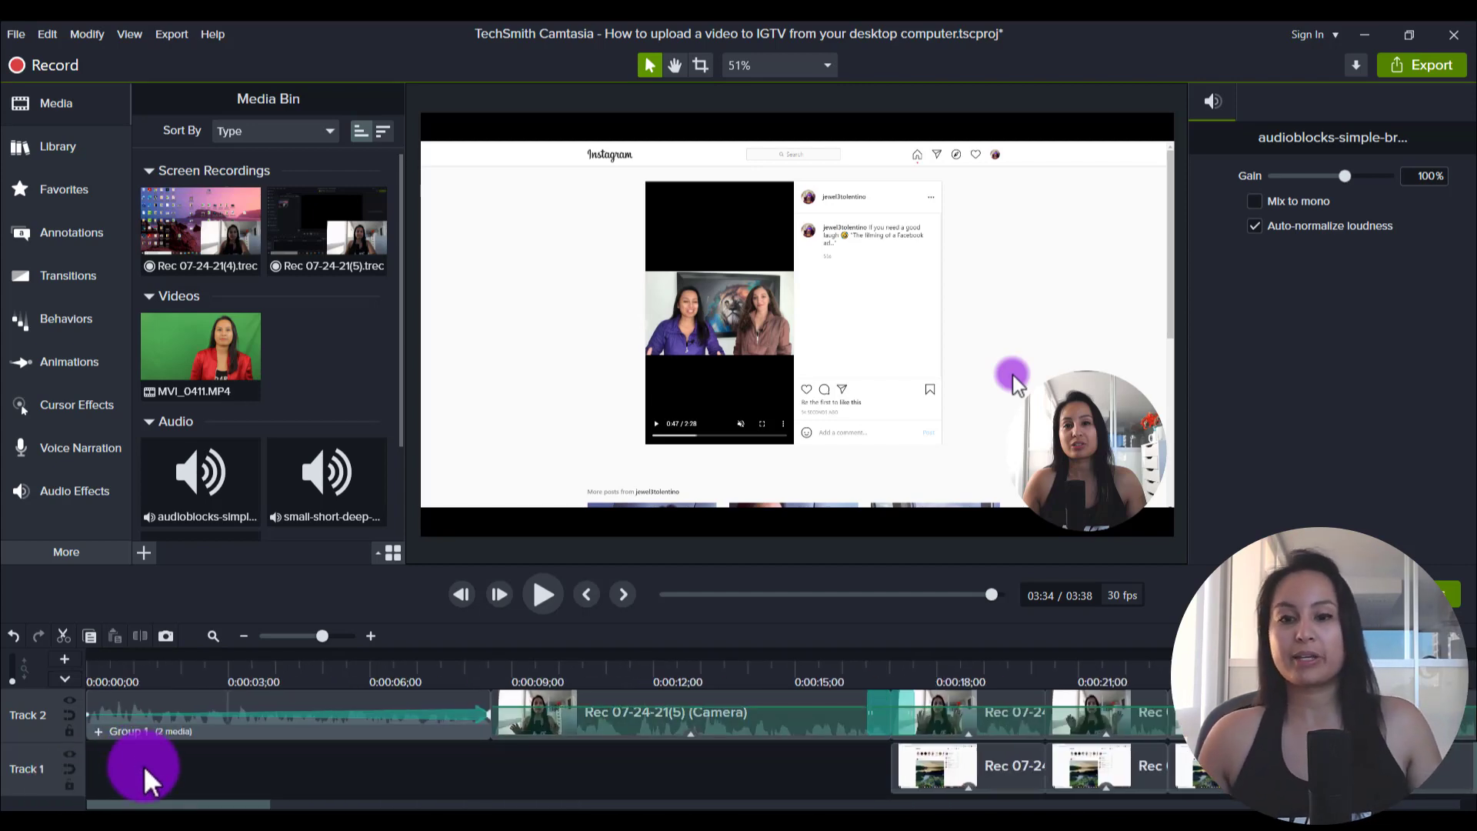
{"action": "scroll", "coordinate": [261, 770], "scroll_direction": "up", "scroll_amount": 1}
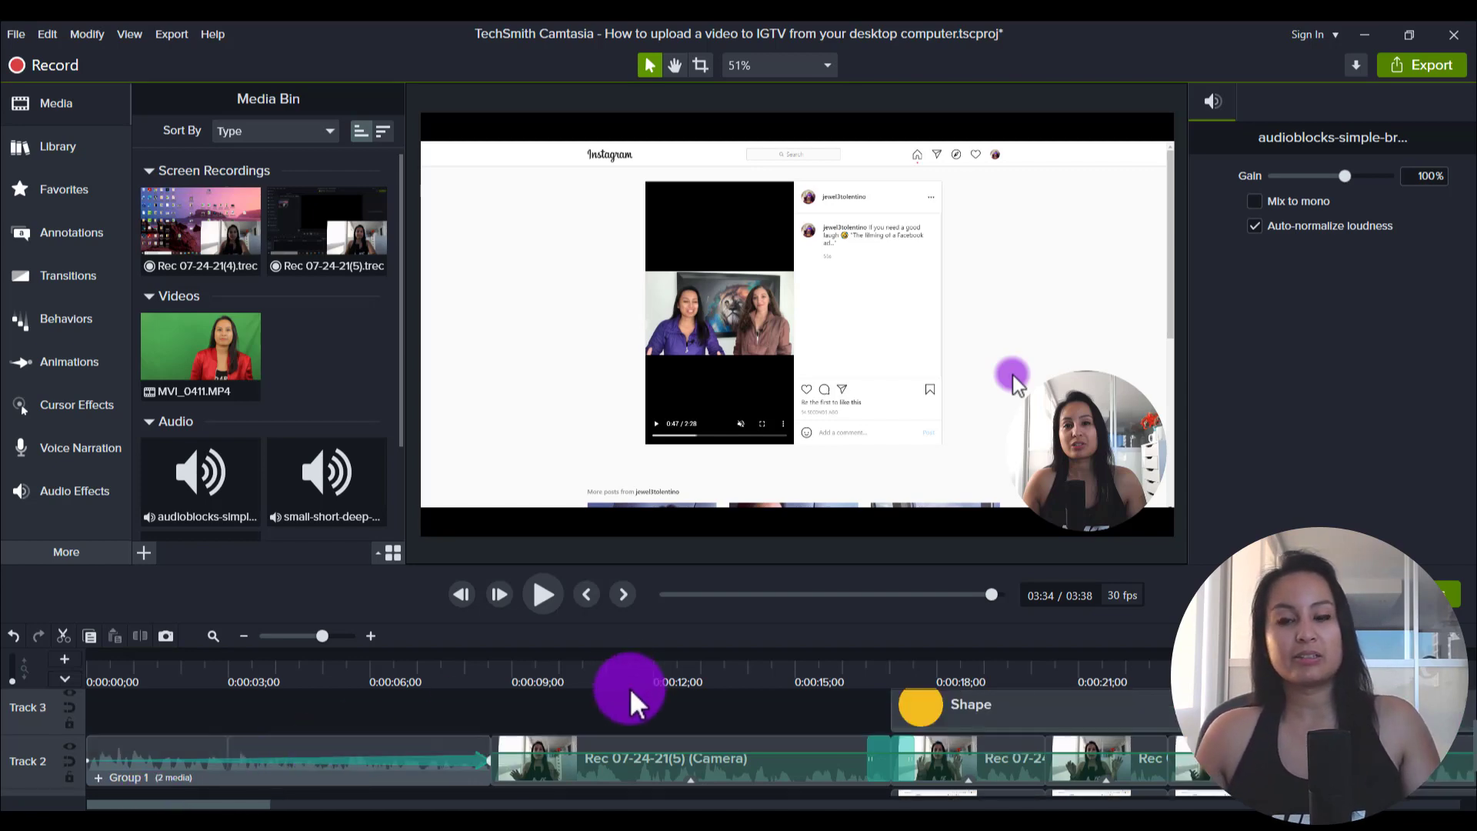
{"action": "scroll", "coordinate": [385, 769], "scroll_direction": "down", "scroll_amount": 1}
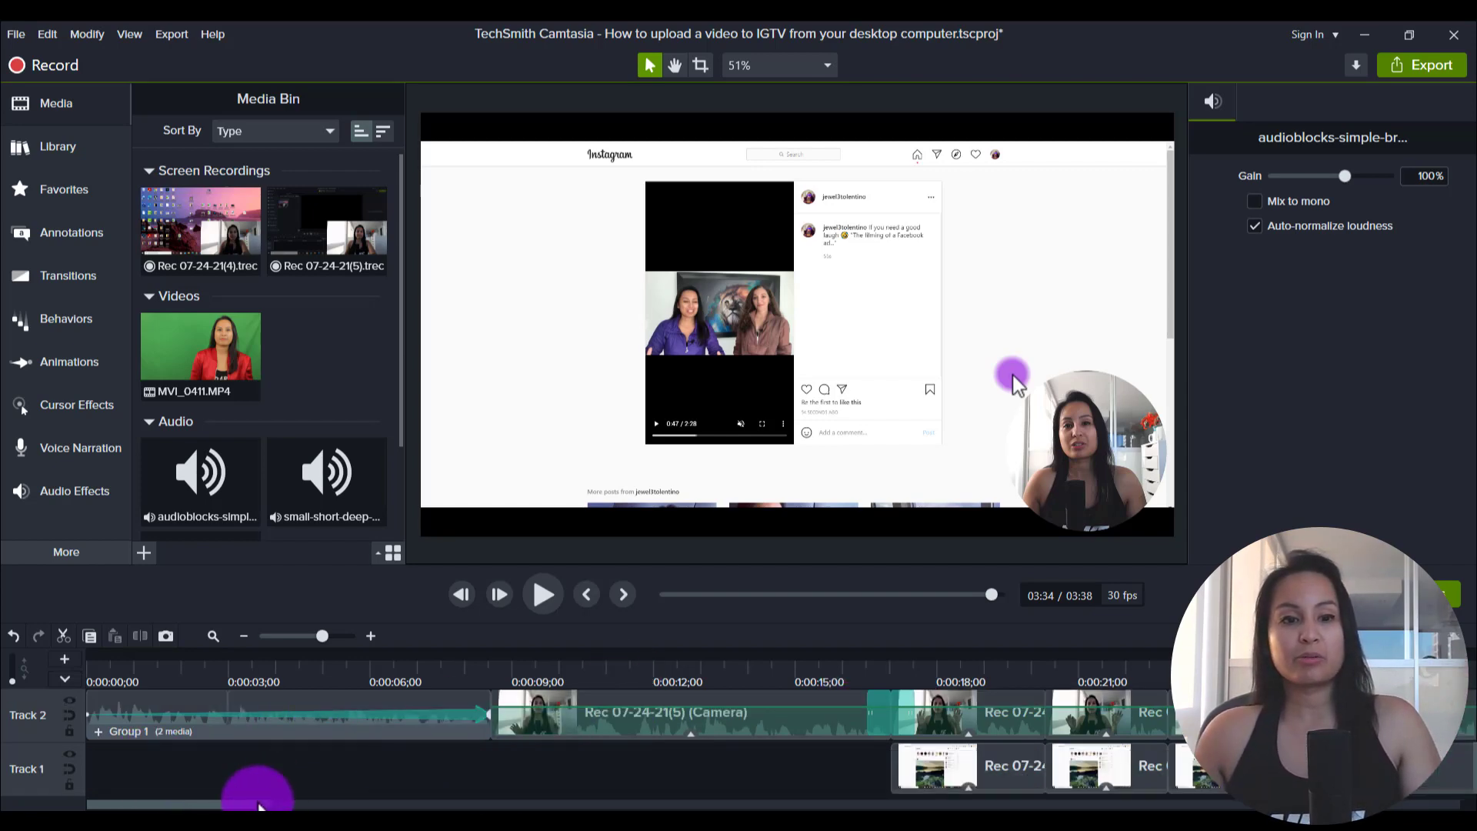
{"action": "left_click_drag", "start_coordinate": [257, 804], "coordinate": [1466, 800]}
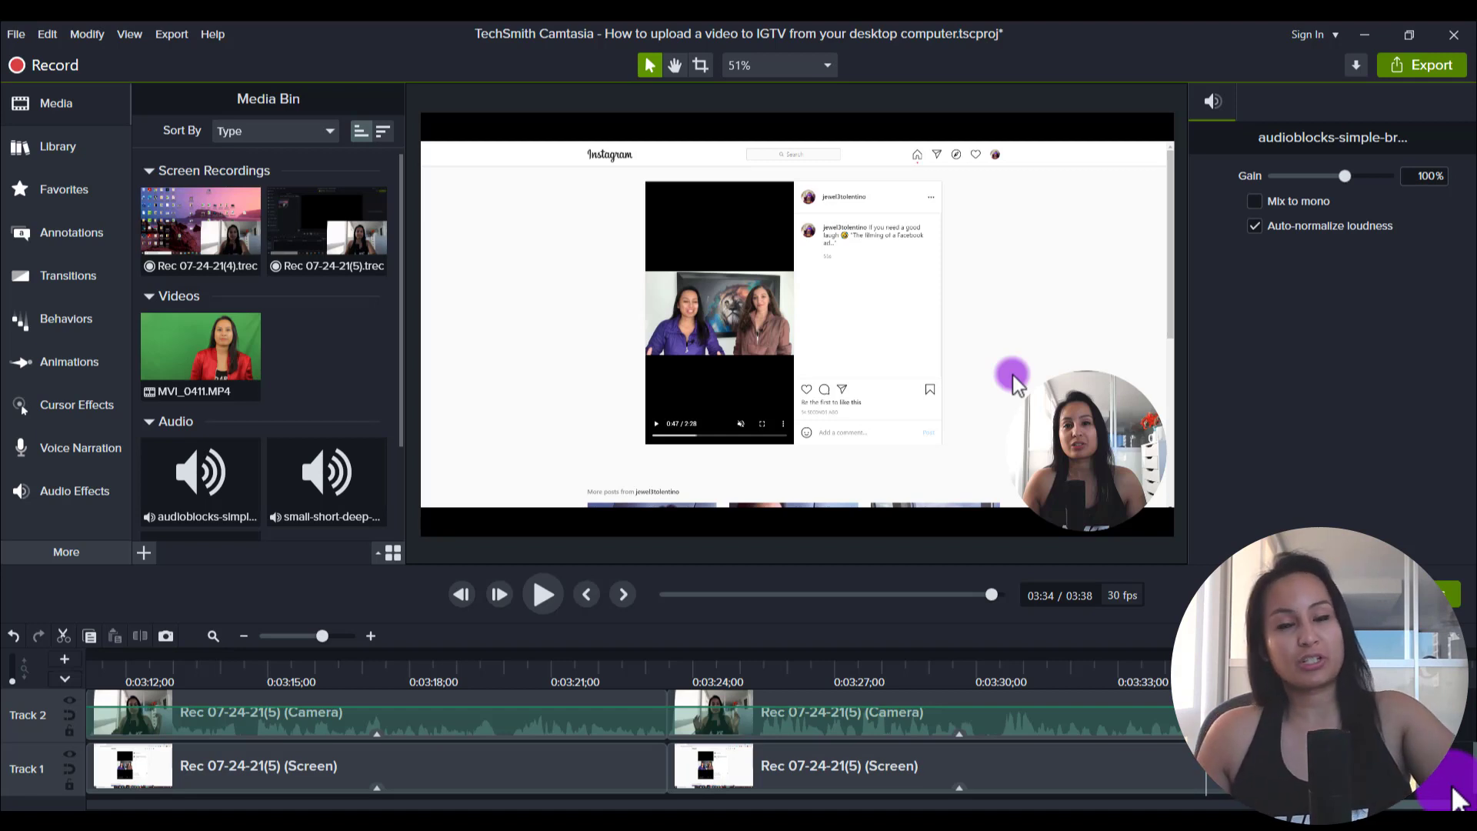
Set up a local file export with the MP4 only (up to 1080p) preset, and cancel it at the file name and folder page
{"action": "left_click", "coordinate": [176, 34]}
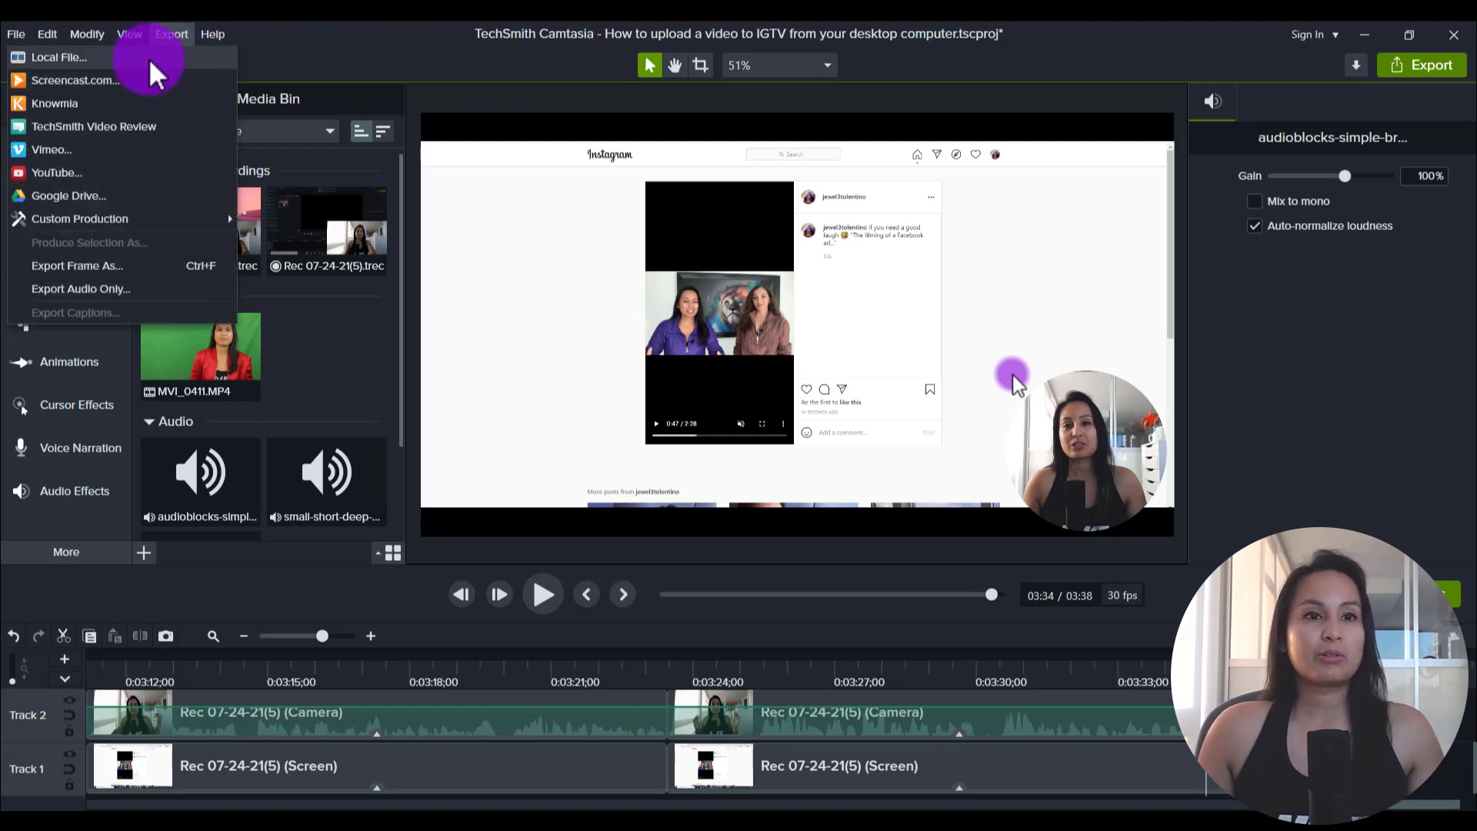
{"action": "left_click", "coordinate": [149, 57]}
{"action": "left_click", "coordinate": [719, 262]}
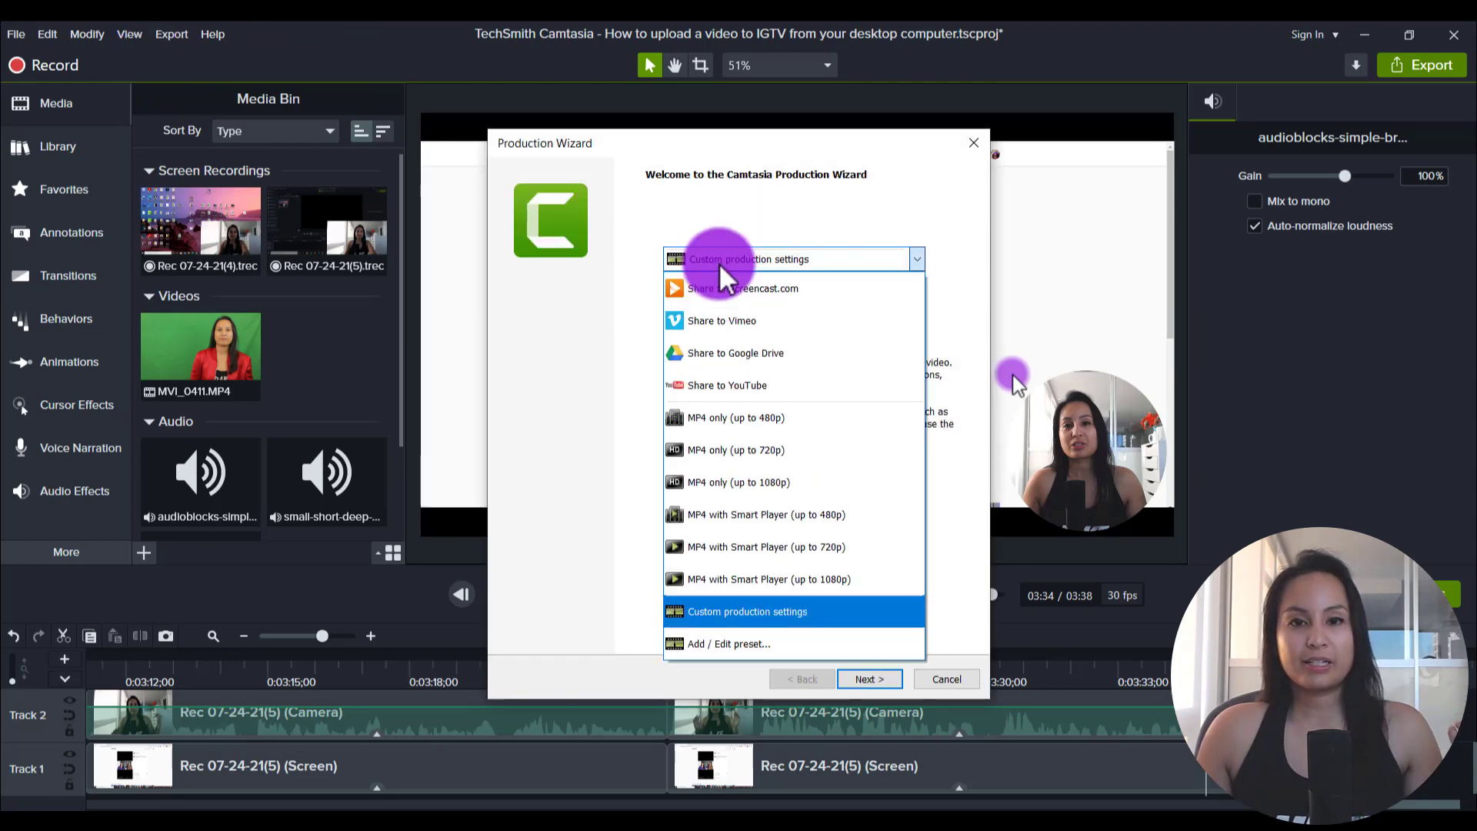
{"action": "left_click", "coordinate": [778, 482]}
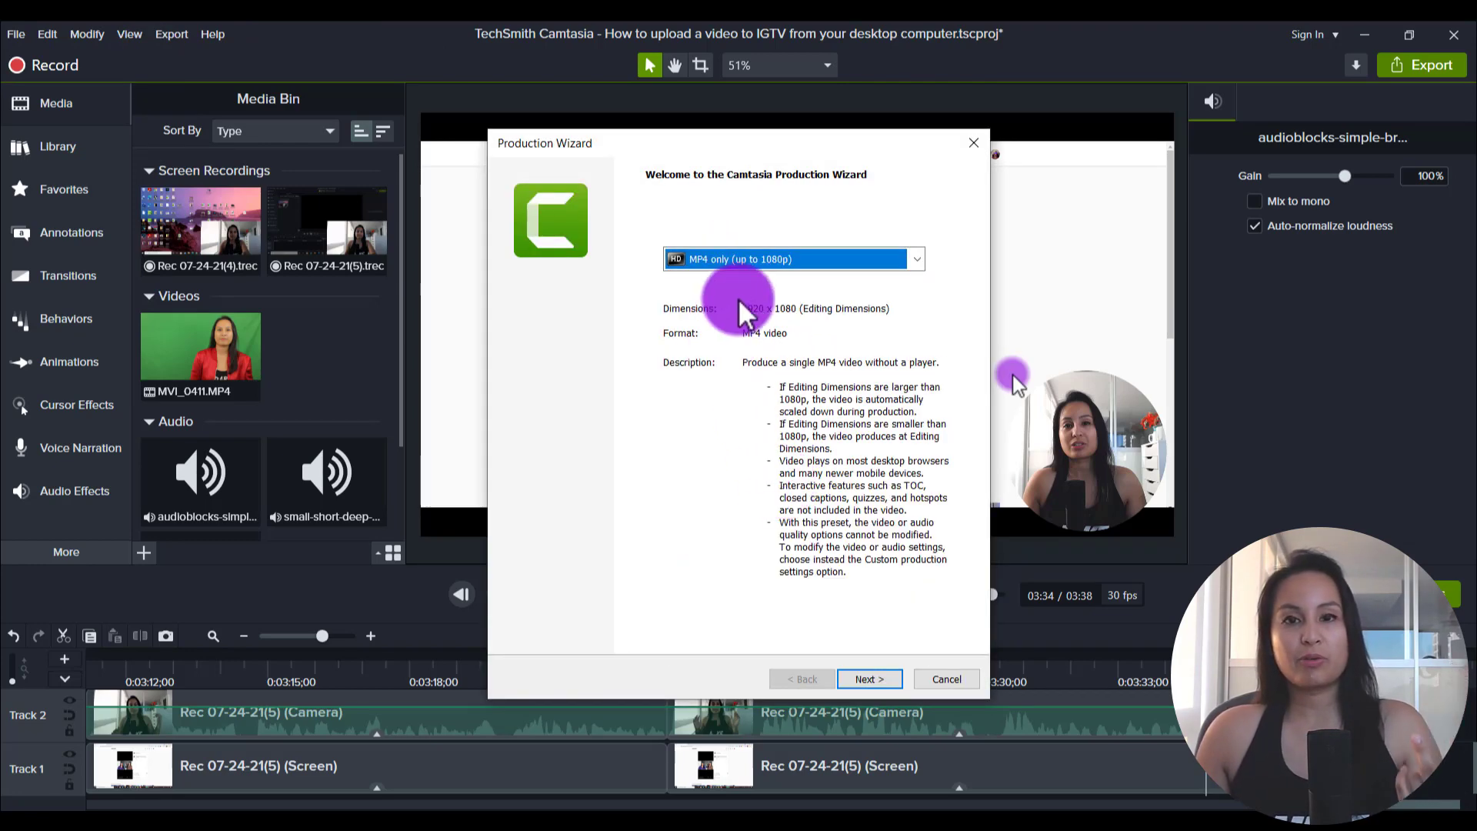
{"action": "left_click", "coordinate": [880, 680]}
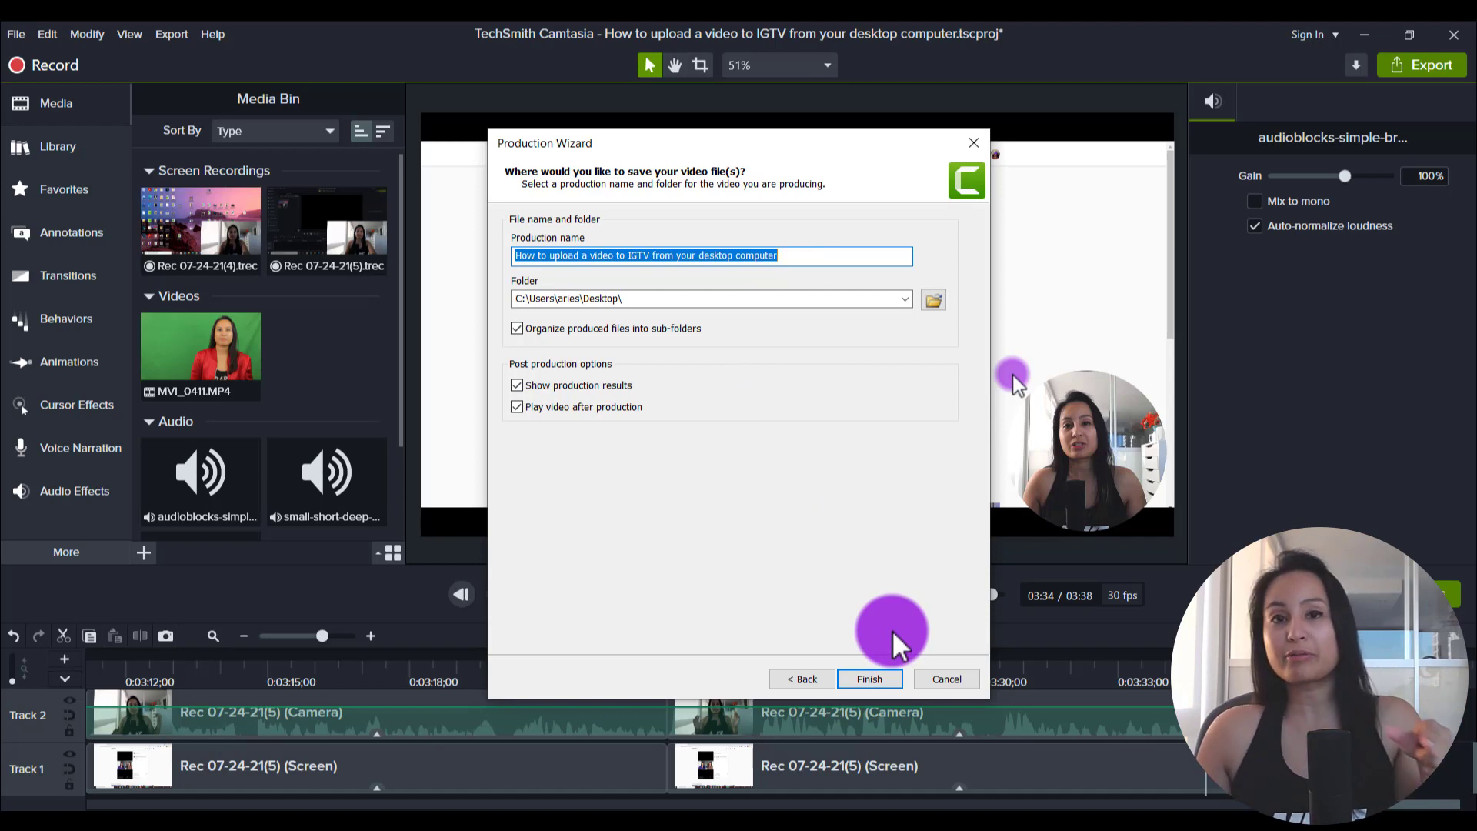
{"action": "left_click", "coordinate": [939, 680]}
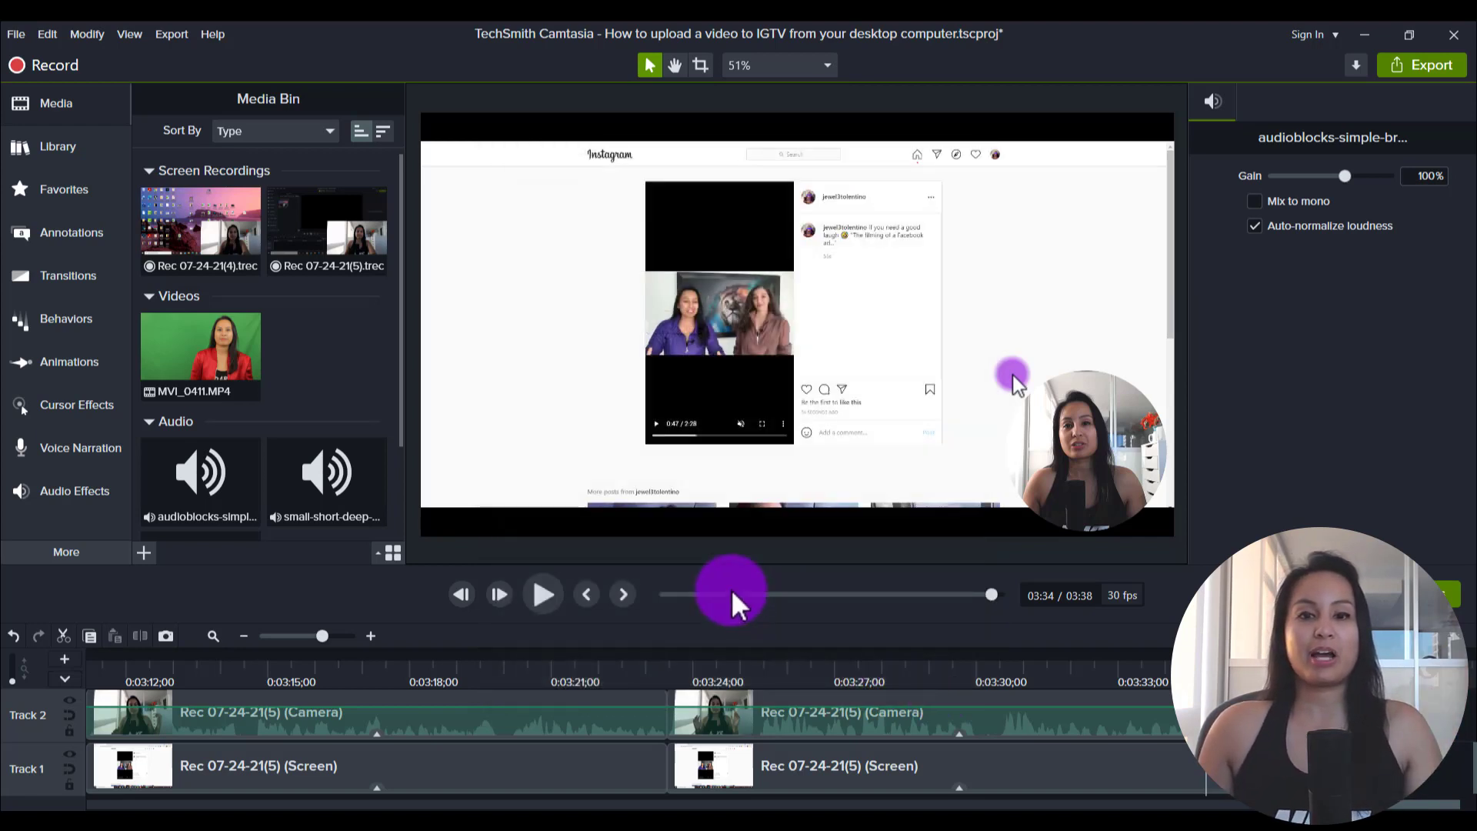